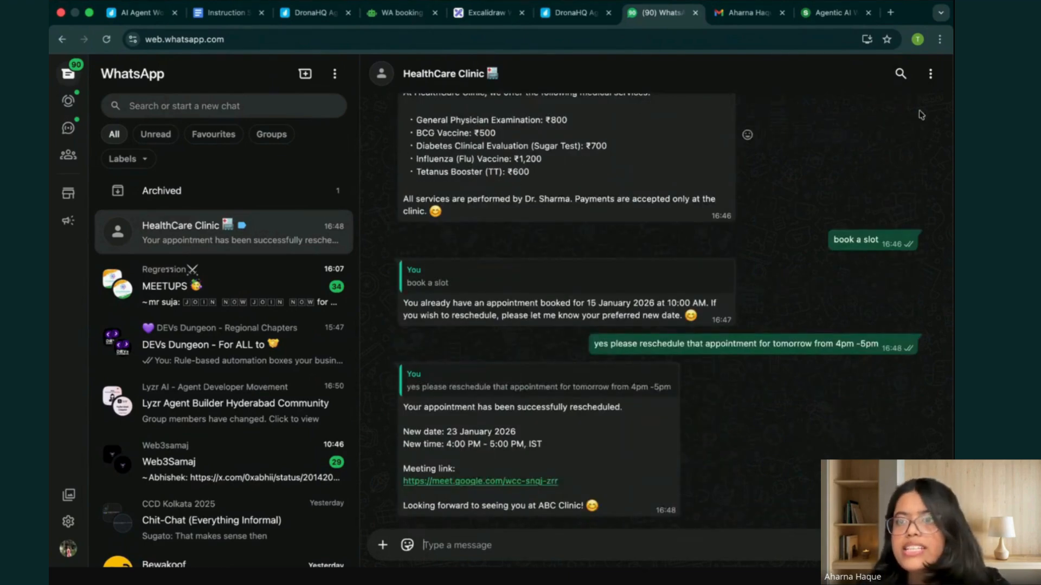
# Delete the entire chat with HealthCare Clinic and confirm the deletion.
pyautogui.click(933, 74)
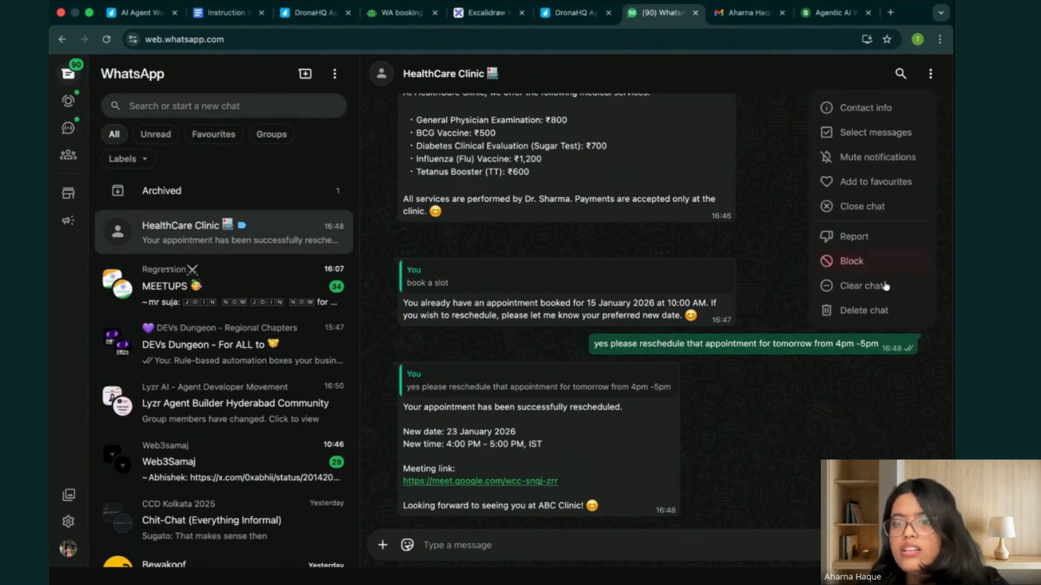
pyautogui.click(884, 311)
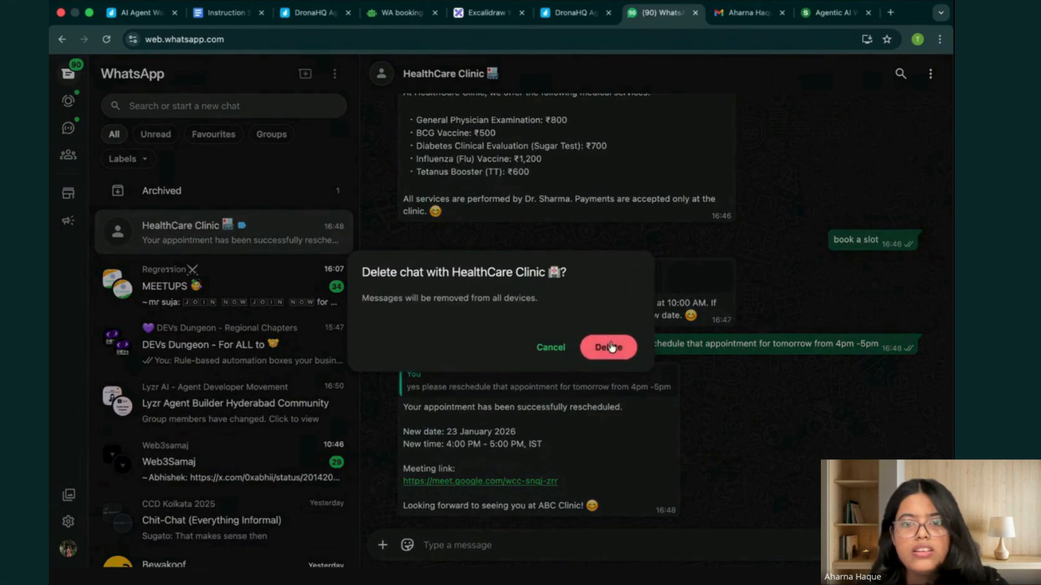
pyautogui.click(609, 347)
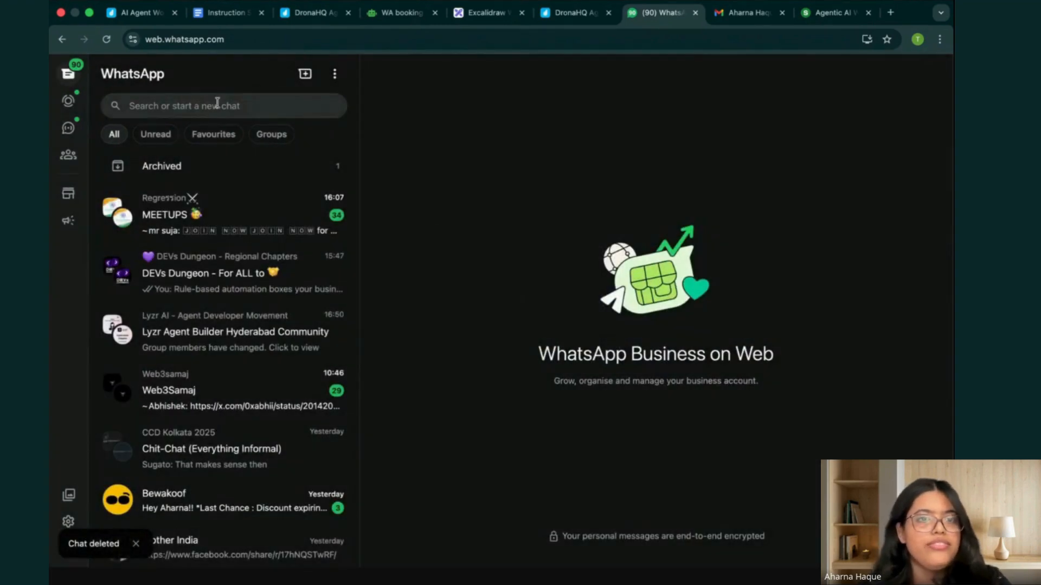
# Search the chats for "health" and open a conversation with the HealthCare Clinic contact.
pyautogui.click(217, 104)
pyautogui.write('heathcar')
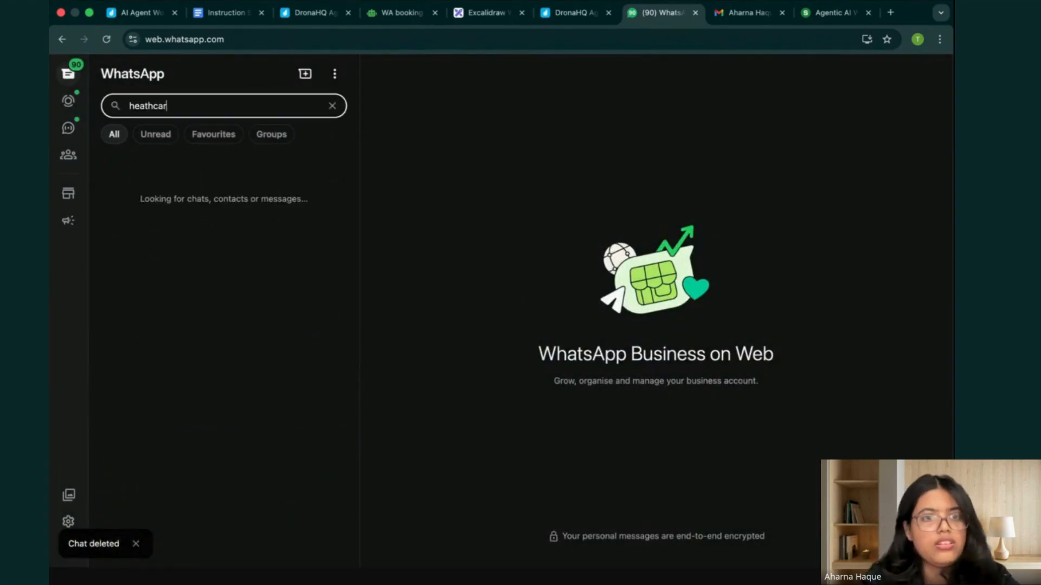
pyautogui.press('BackSpace')
pyautogui.press('BackSpace')
pyautogui.press('BackSpace')
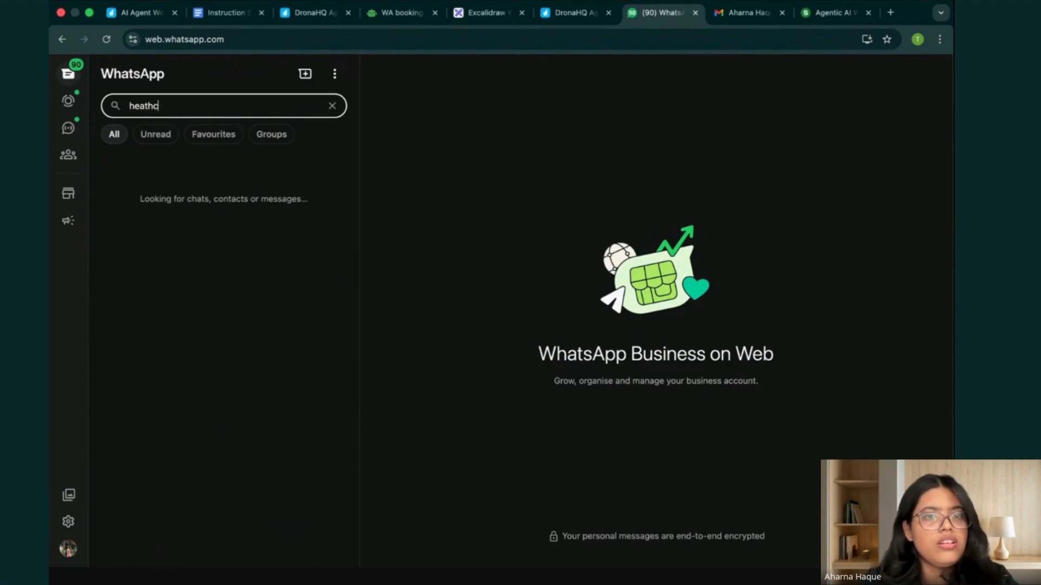
pyautogui.press('BackSpace')
pyautogui.press('BackSpace')
pyautogui.write('lth')
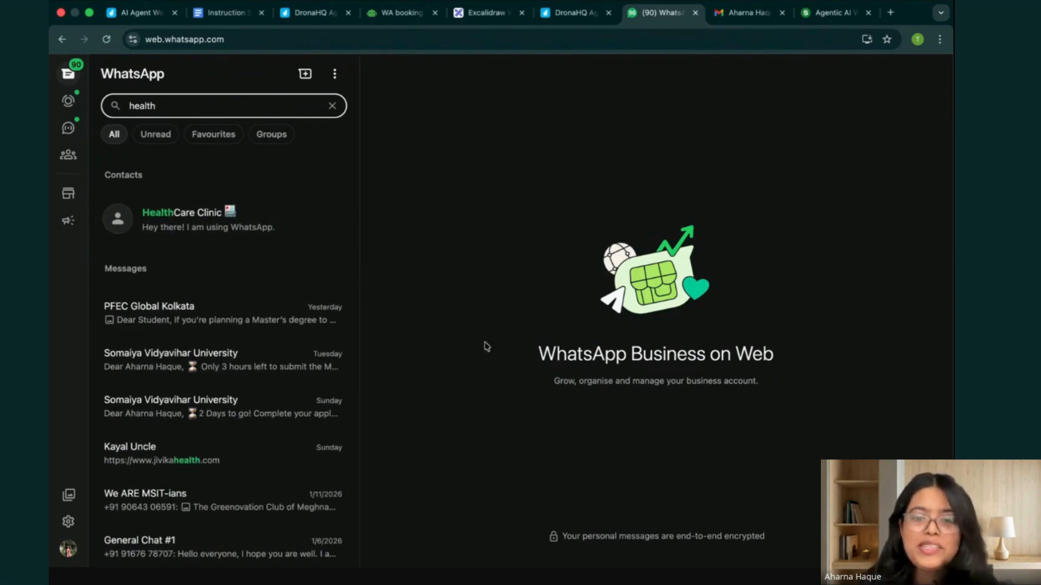
pyautogui.click(251, 233)
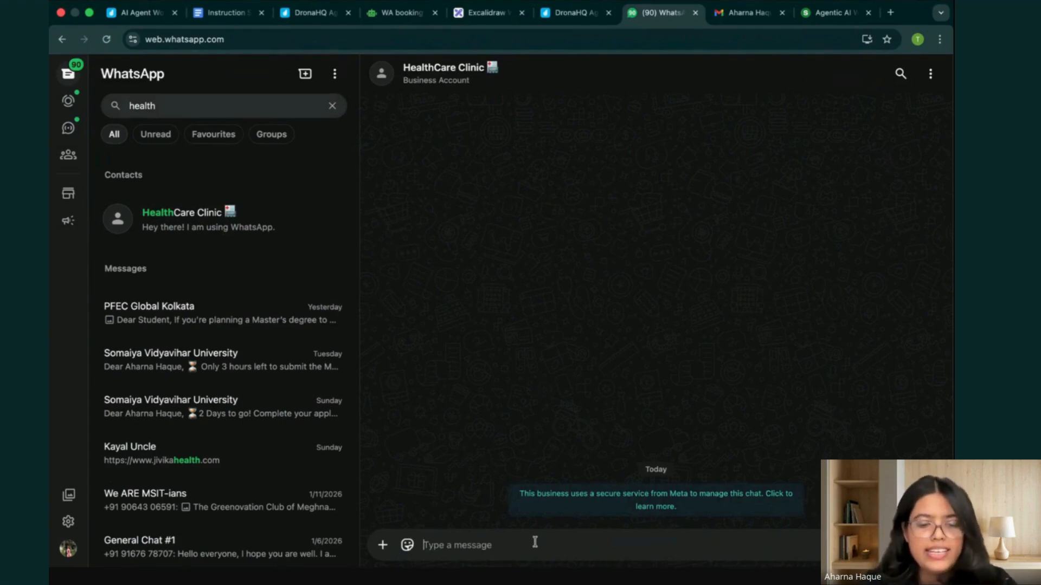
# Send "Hi" to HealthCare Clinic and dismiss the background sync suggestion.
pyautogui.write('Hi')
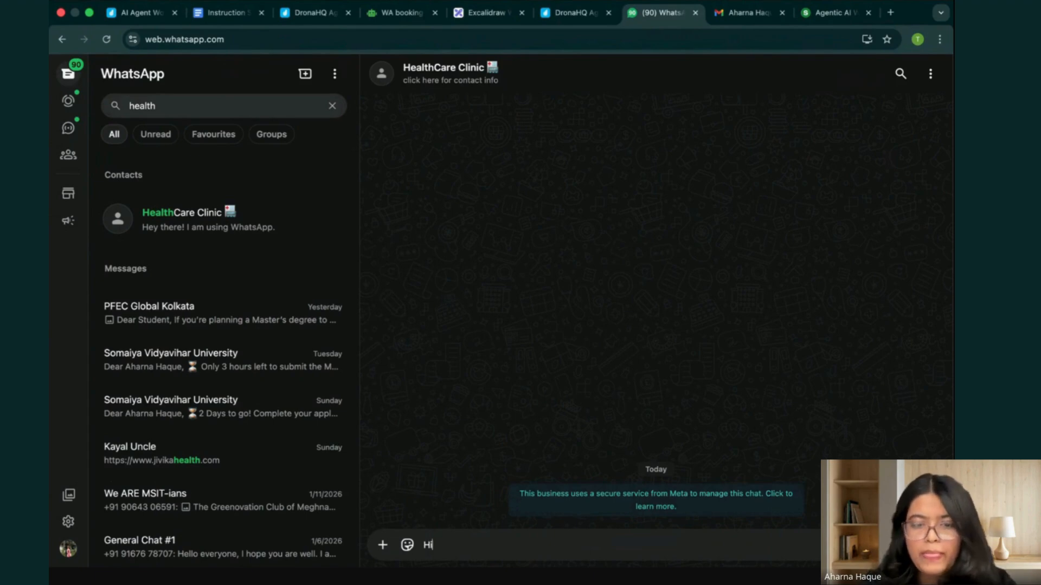
pyautogui.press('Return')
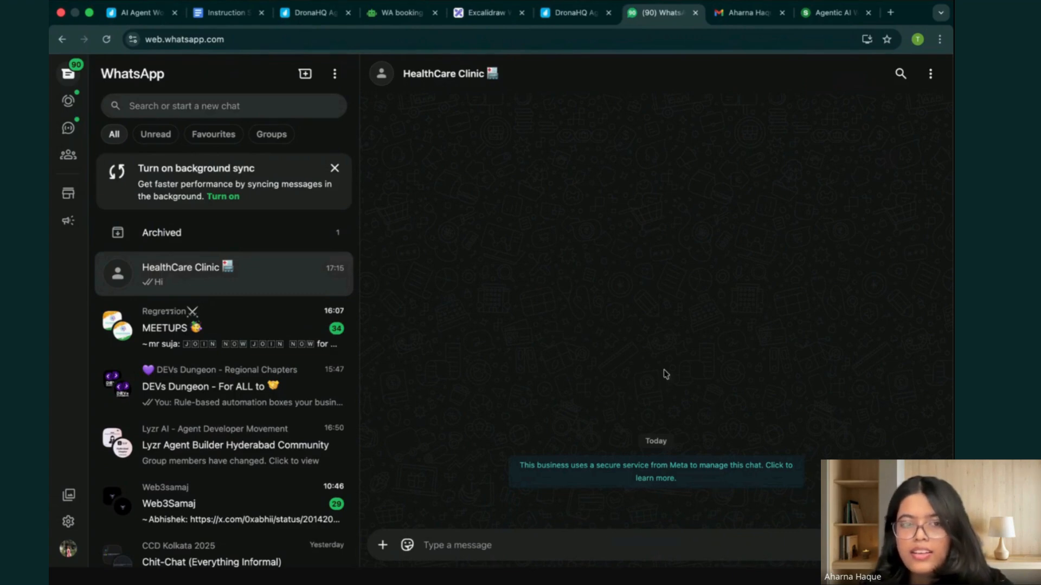
pyautogui.click(335, 169)
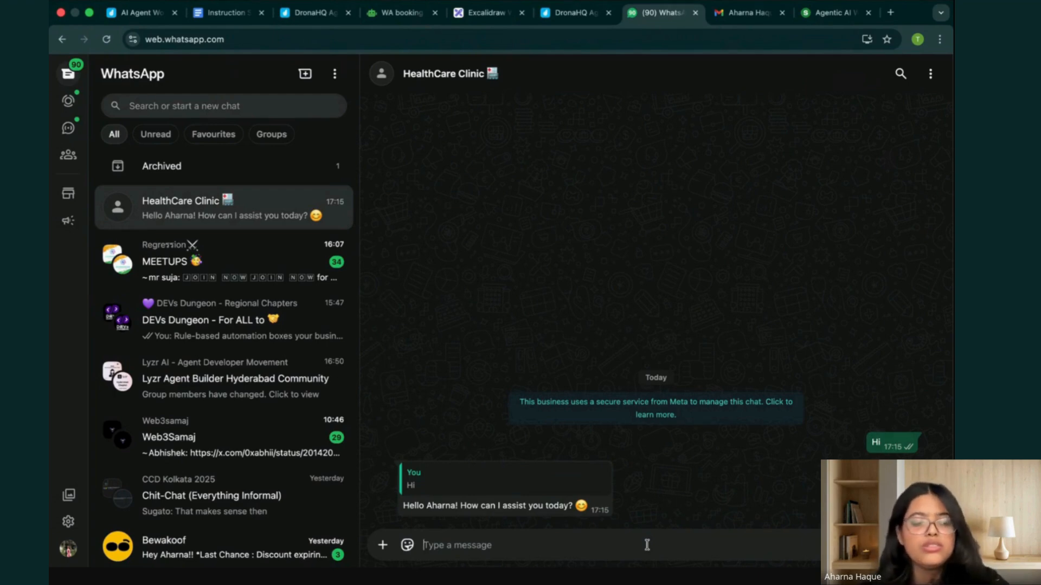
# Send the clinic the question "What are the different medical services offered at your clinic?".
pyautogui.write('What are the m')
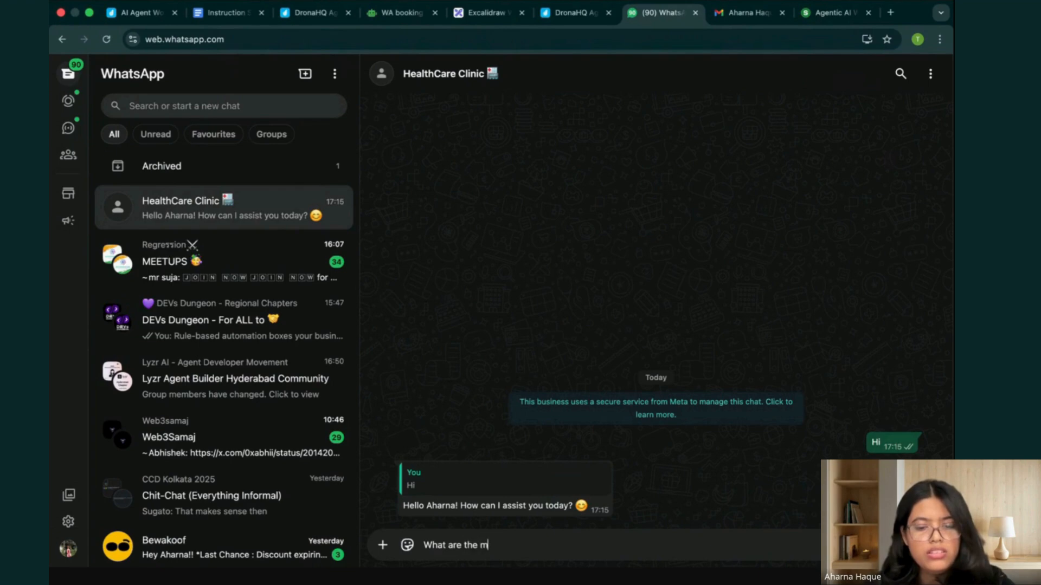
pyautogui.press('BackSpace')
pyautogui.write('different m')
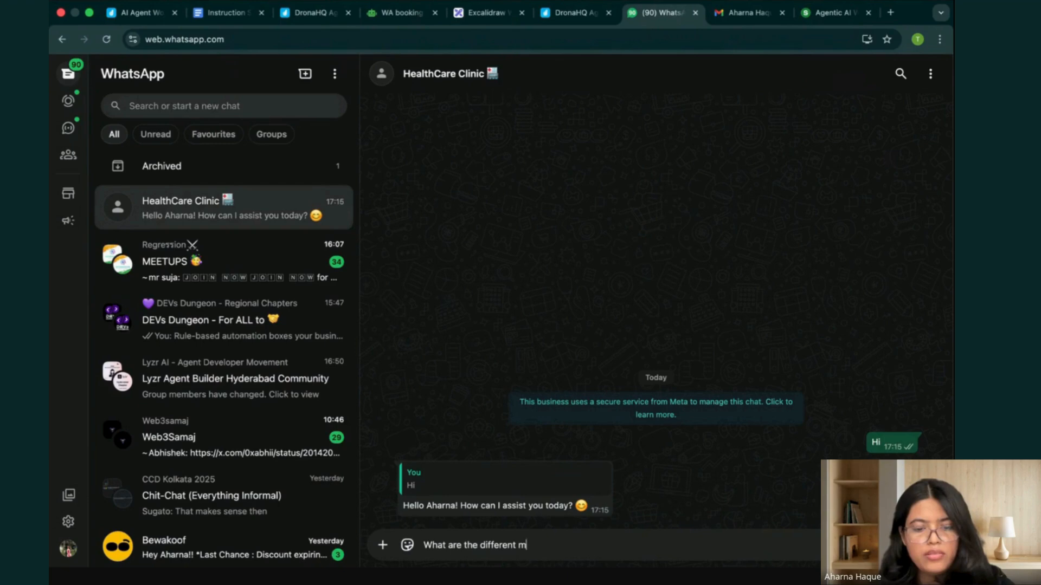
pyautogui.write('edical services offered at your clinic?')
pyautogui.press('Return')
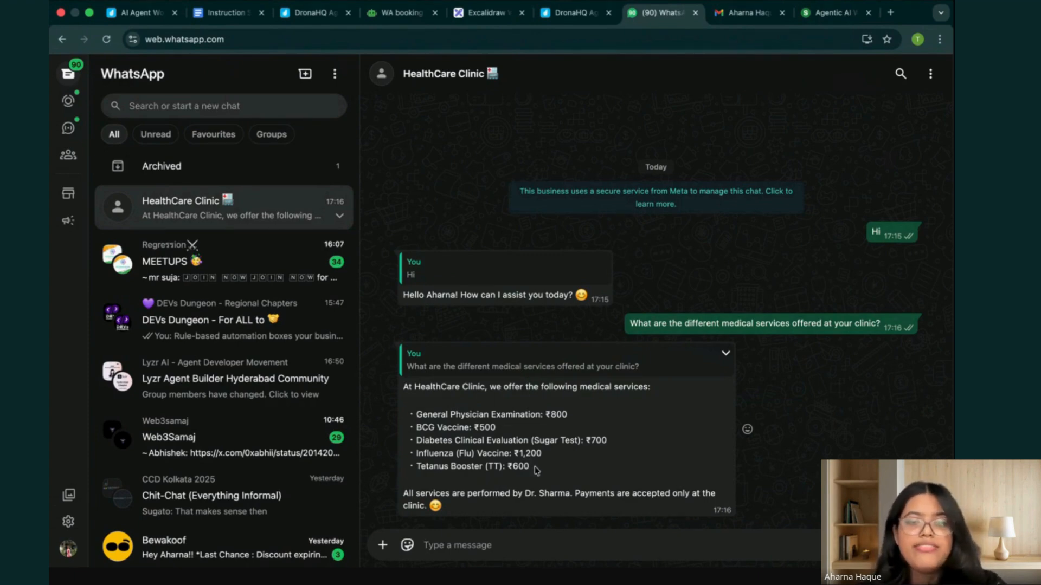
# Highlight the listed medical services and draft the reply "okay I want to schedule a doctor appointment tomorrow".
pyautogui.moveTo(535, 469); pyautogui.dragTo(415, 415)
pyautogui.click(559, 549)
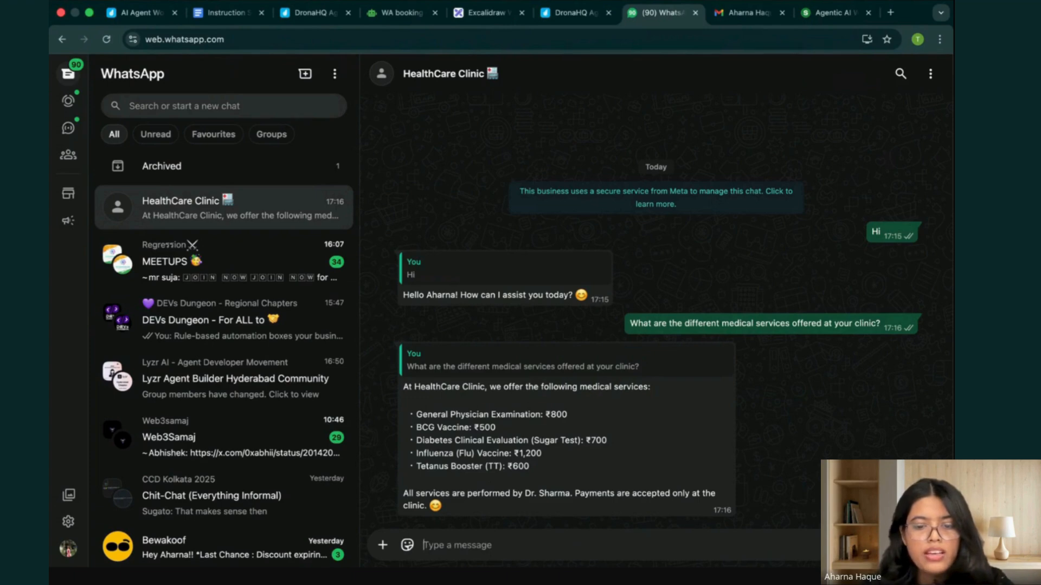
pyautogui.write('oka')
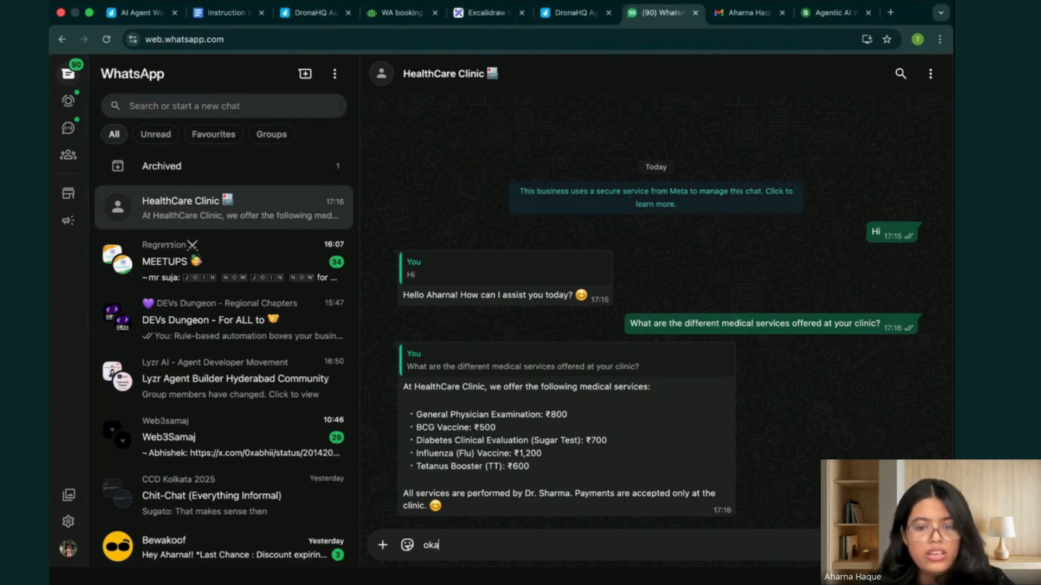
pyautogui.write('y I want to sche')
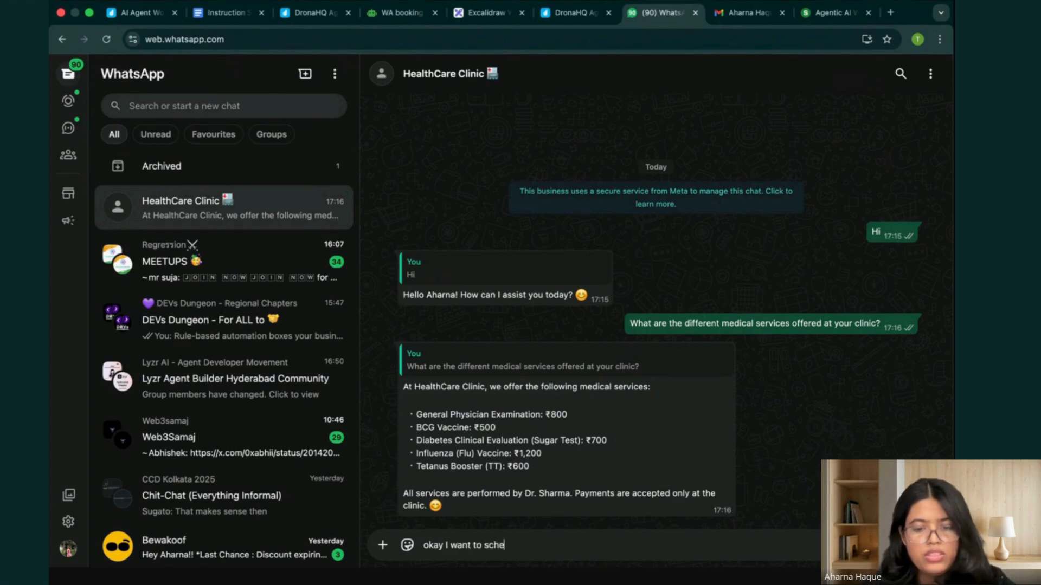
pyautogui.write('dule a')
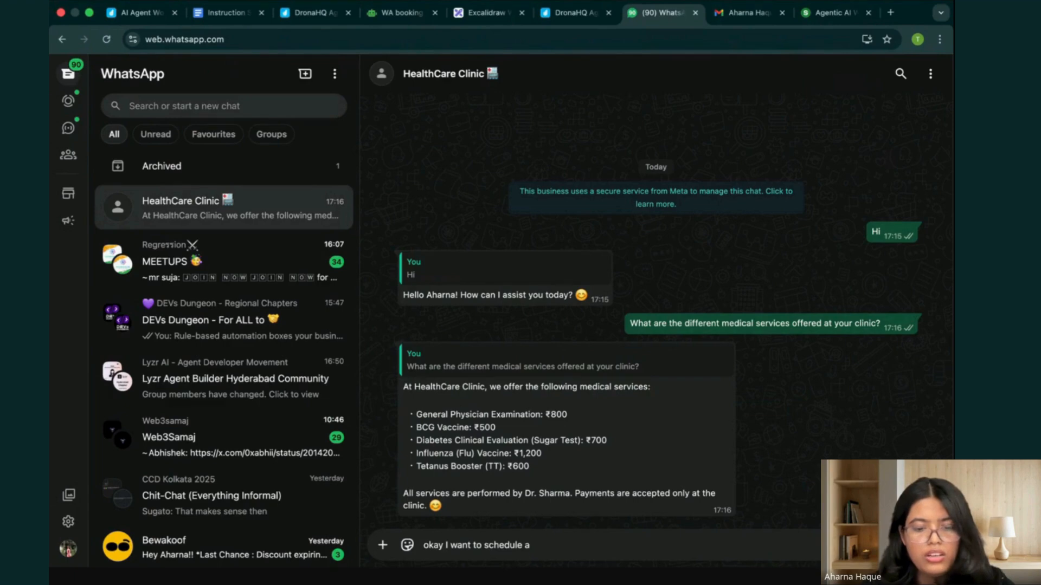
pyautogui.write(' doctor app')
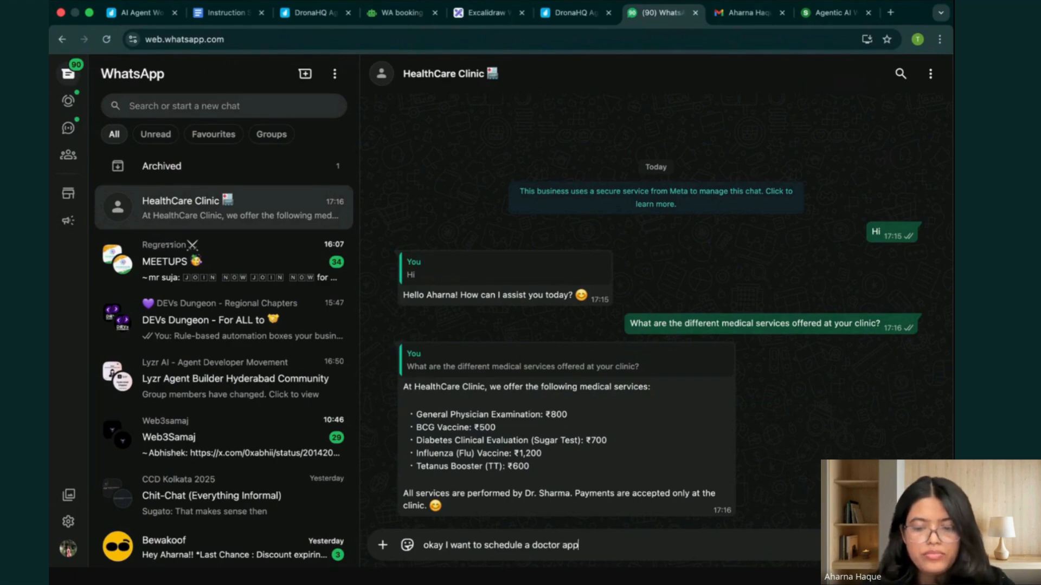
pyautogui.write('ointment with')
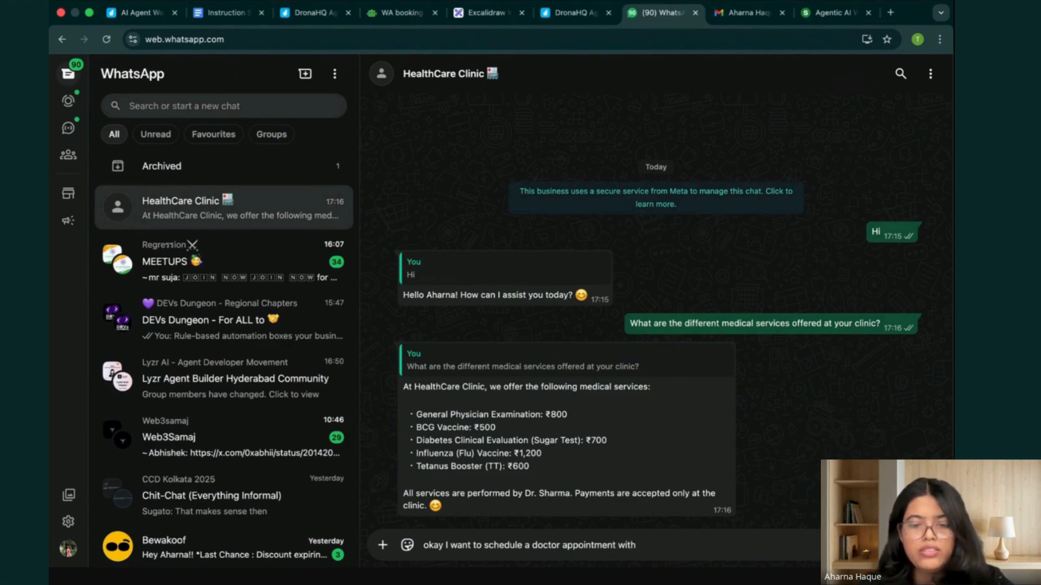
pyautogui.press('BackSpace')
pyautogui.press('BackSpace')
pyautogui.press('BackSpace')
pyautogui.press('BackSpace')
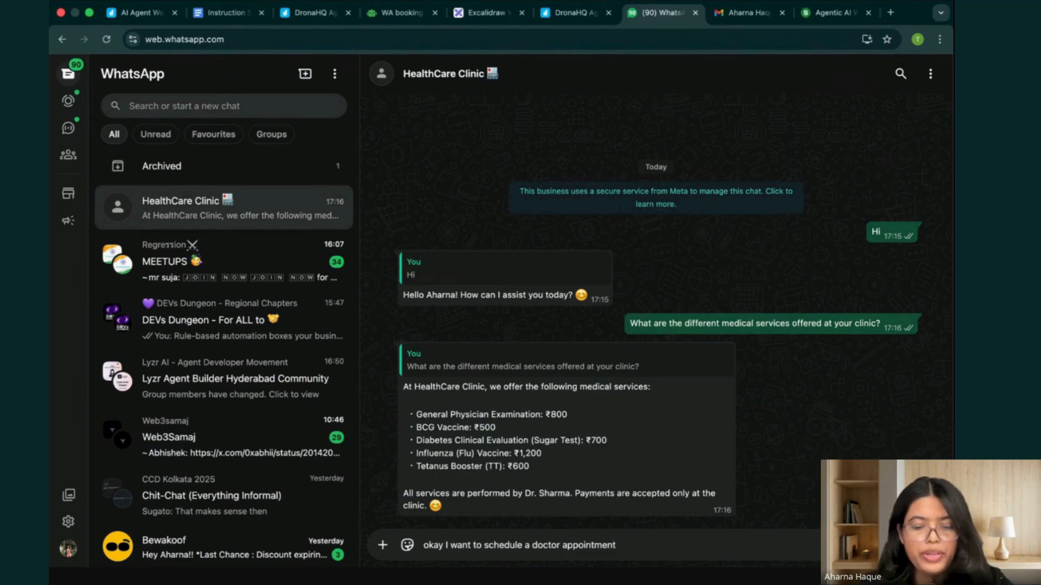
pyautogui.write('tomorrow ')
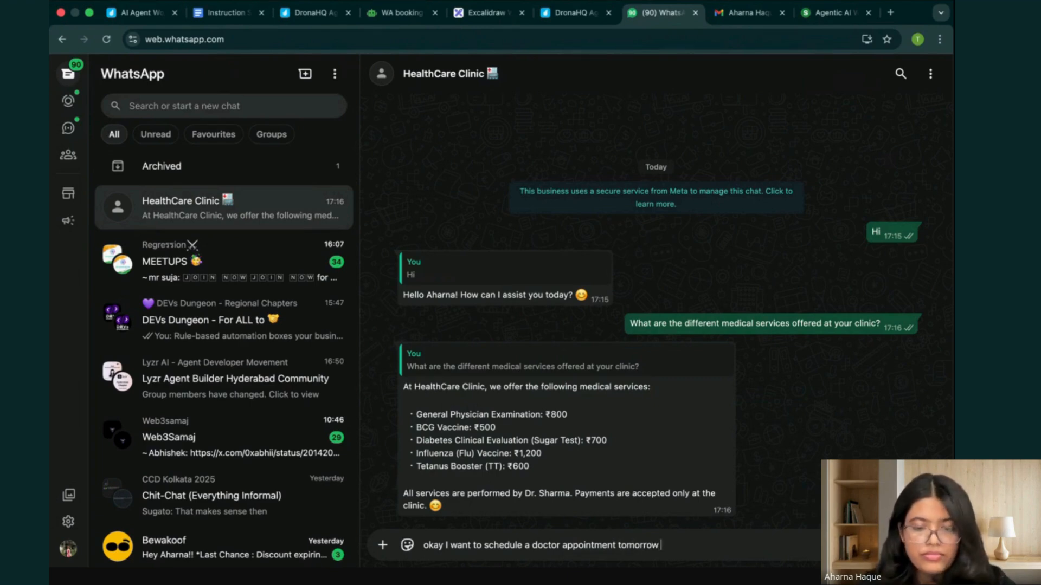
pyautogui.write('fro')
pyautogui.press('BackSpace')
pyautogui.press('BackSpace')
pyautogui.press('BackSpace')
pyautogui.write('fro')
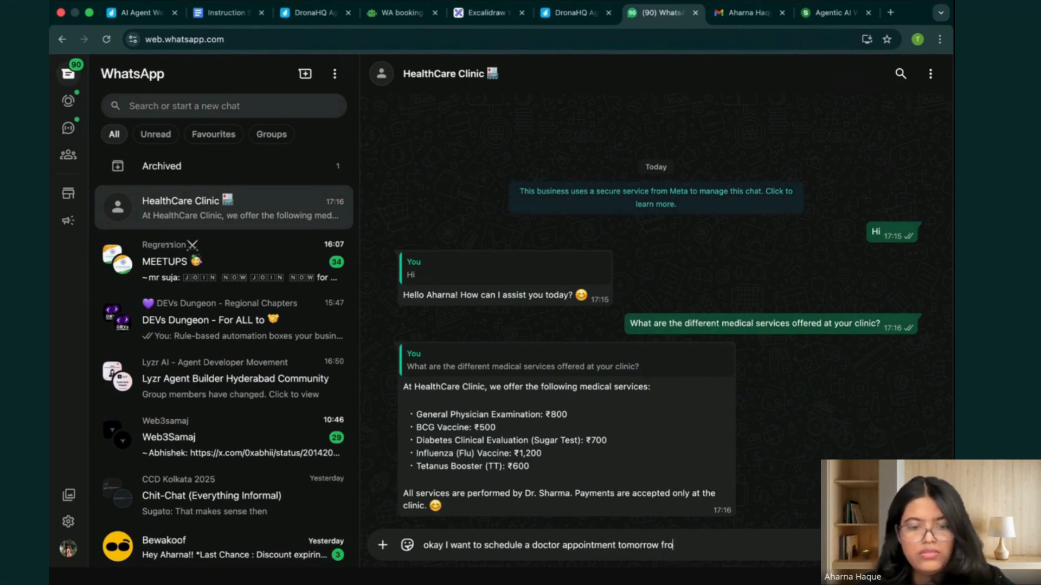
pyautogui.write('m 10a')
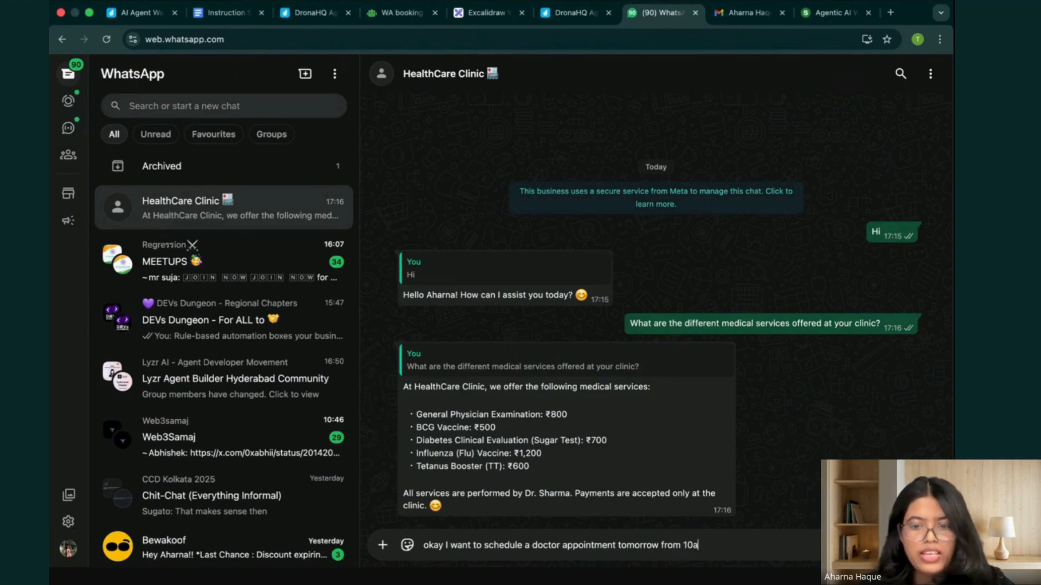
pyautogui.write('m-')
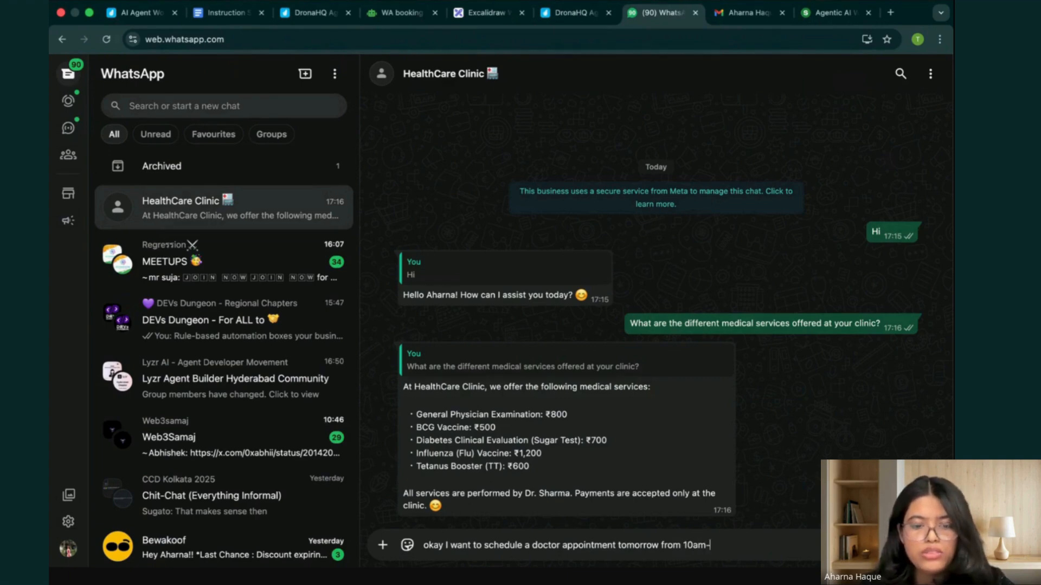
pyautogui.write('11 am')
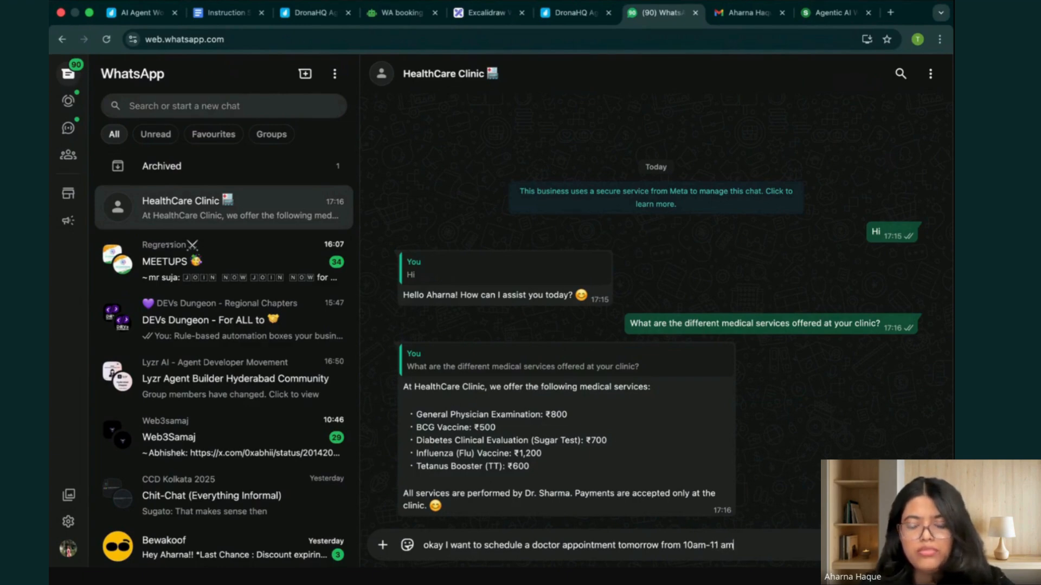
pyautogui.moveTo(734, 545); pyautogui.dragTo(658, 544)
pyautogui.press('BackSpace')
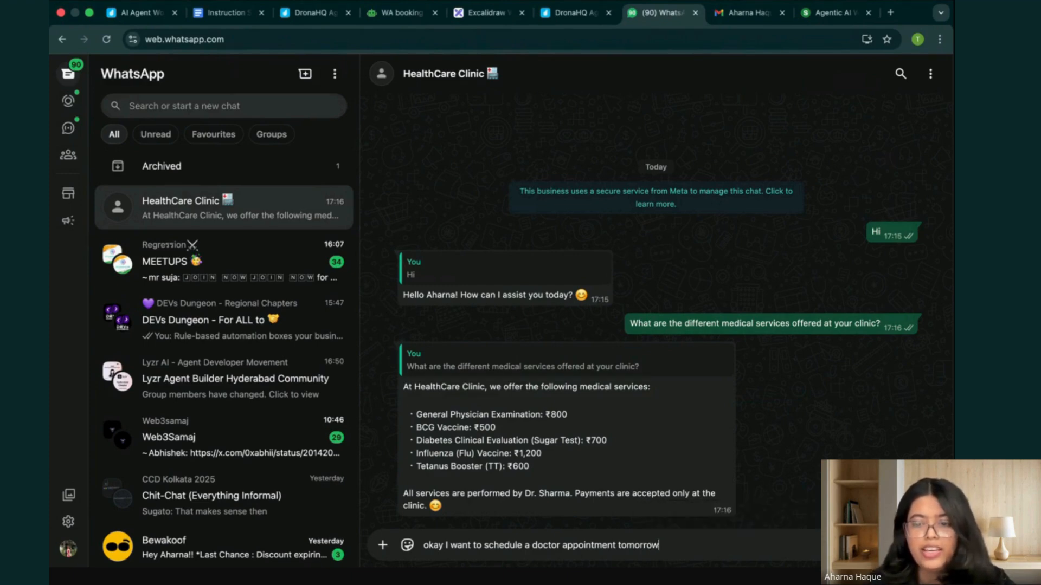
# Send the drafted appointment request to the clinic.
pyautogui.press('Return')
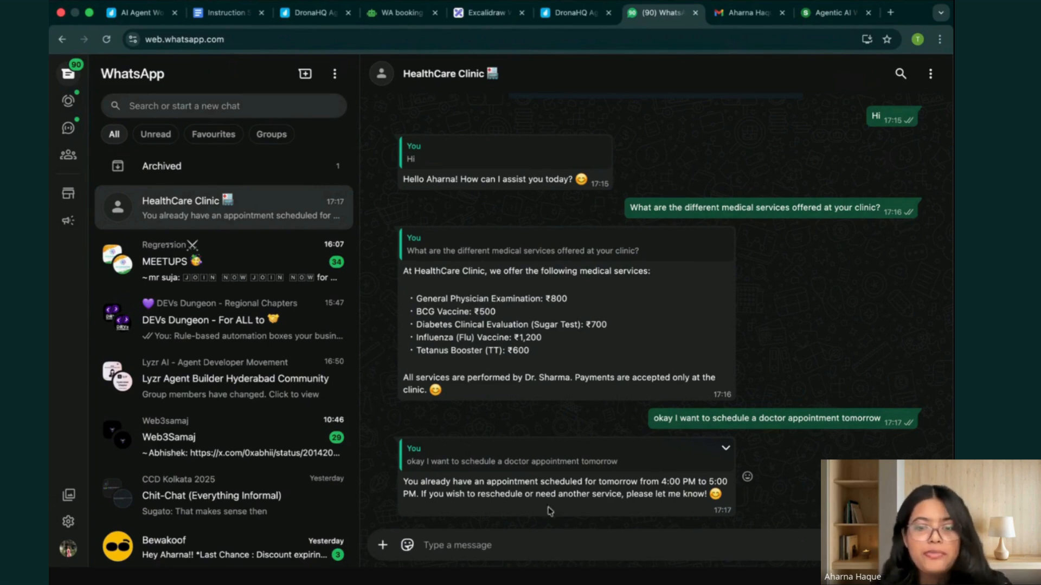
# Draft the reply "reschedule this appointment from 12 pm - 1pm" in the clinic chat.
pyautogui.write('reschedule this ap')
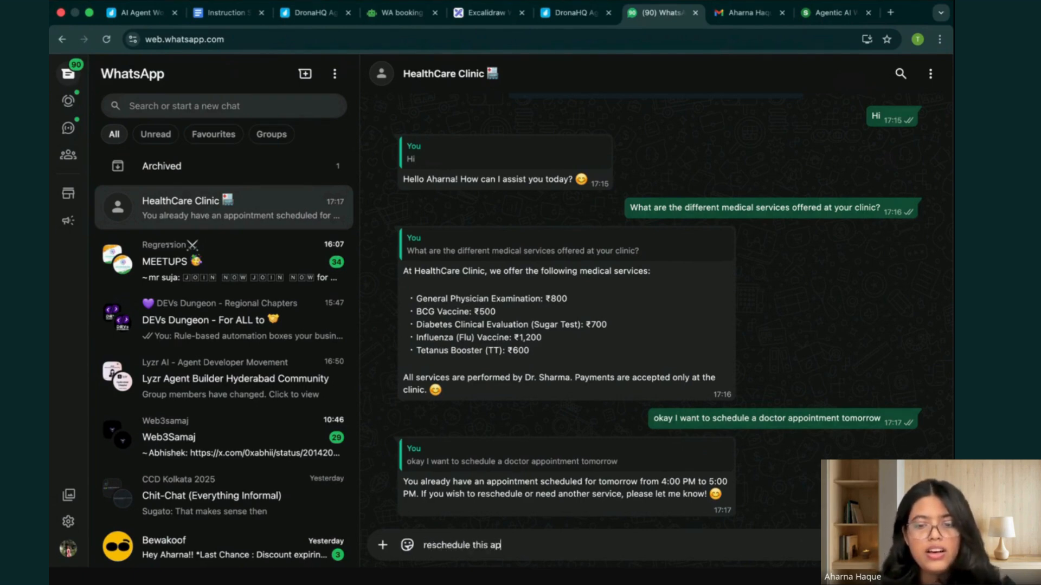
pyautogui.write('pointment ')
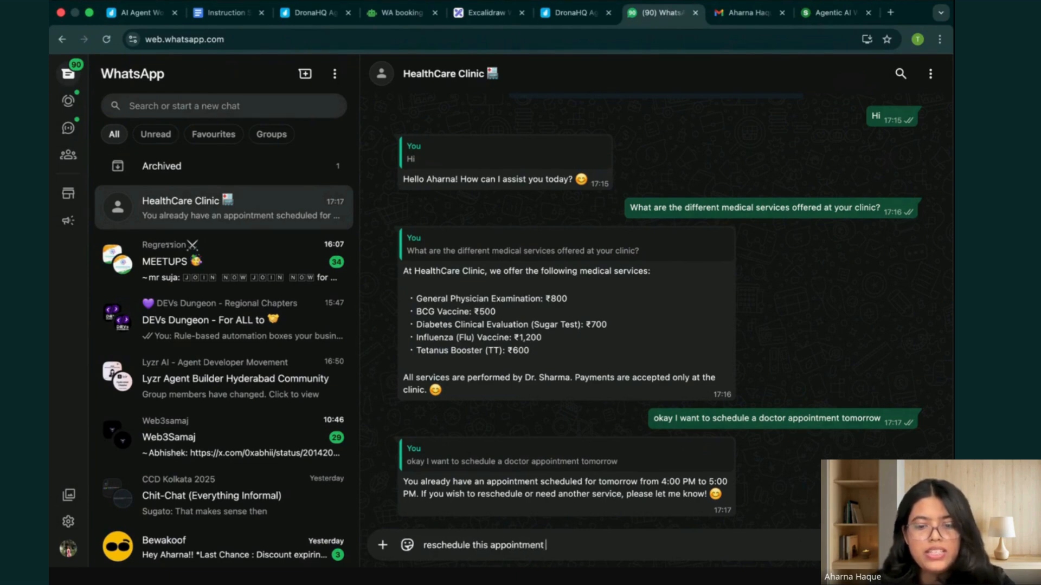
pyautogui.write('from 1')
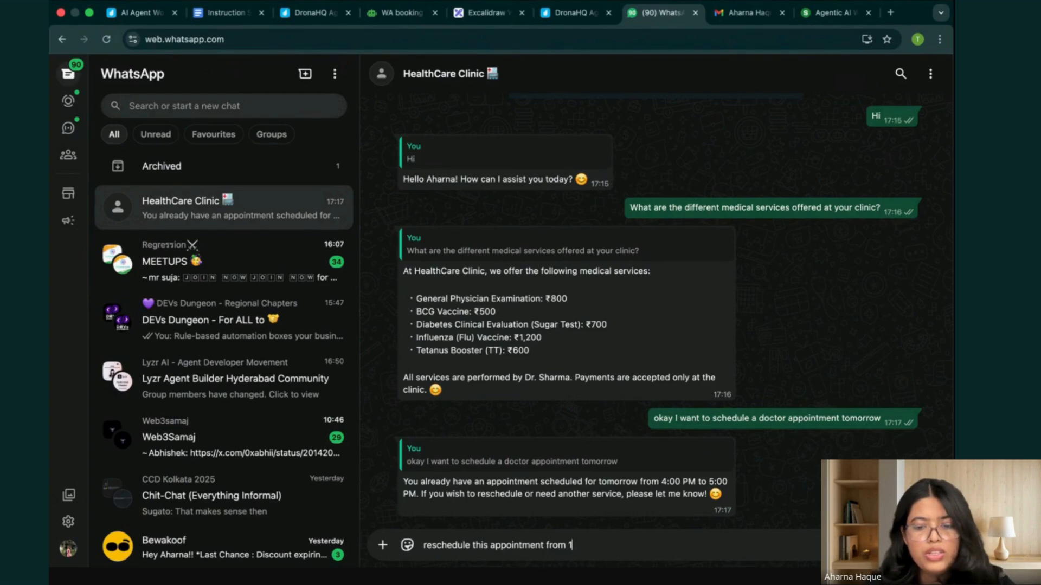
pyautogui.write('2 pm - 1pm')
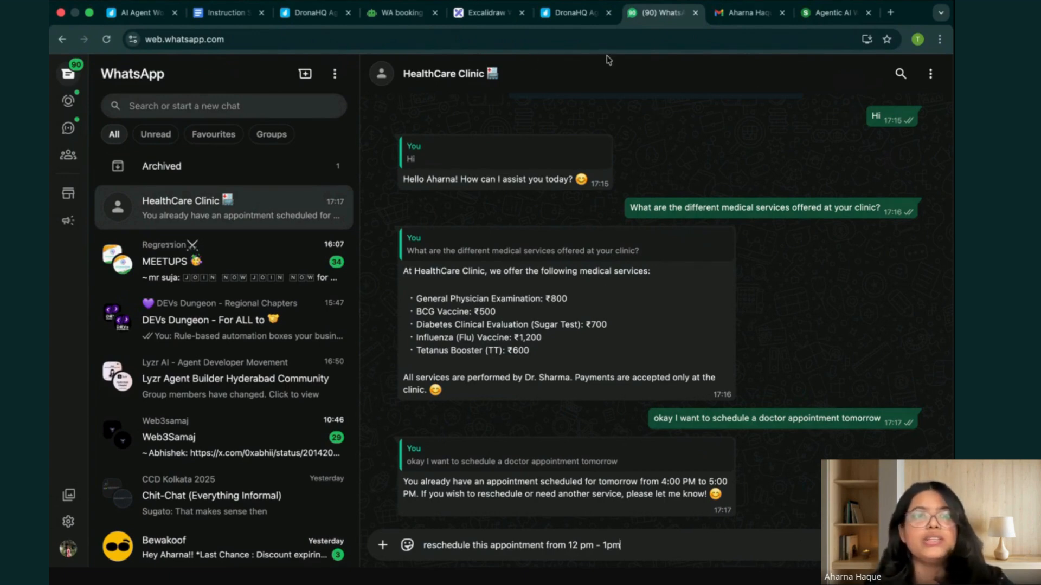
# Open Google Calendar in a new tab to check the doctor appointment scheduled for Friday 23 January.
pyautogui.click(891, 14)
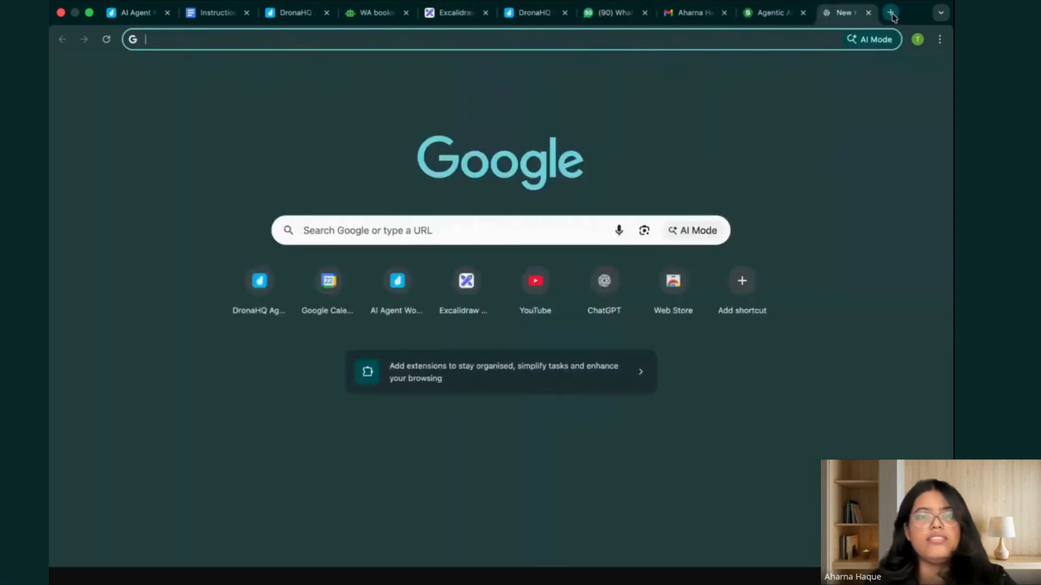
pyautogui.click(337, 285)
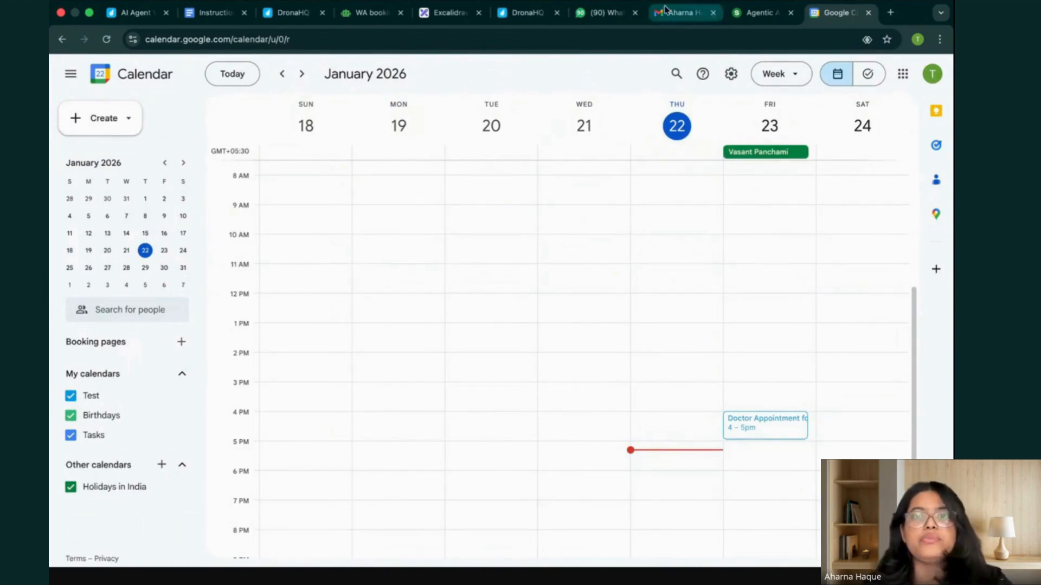
# Switch back to WhatsApp and send the drafted rescheduling message to the clinic.
pyautogui.click(604, 12)
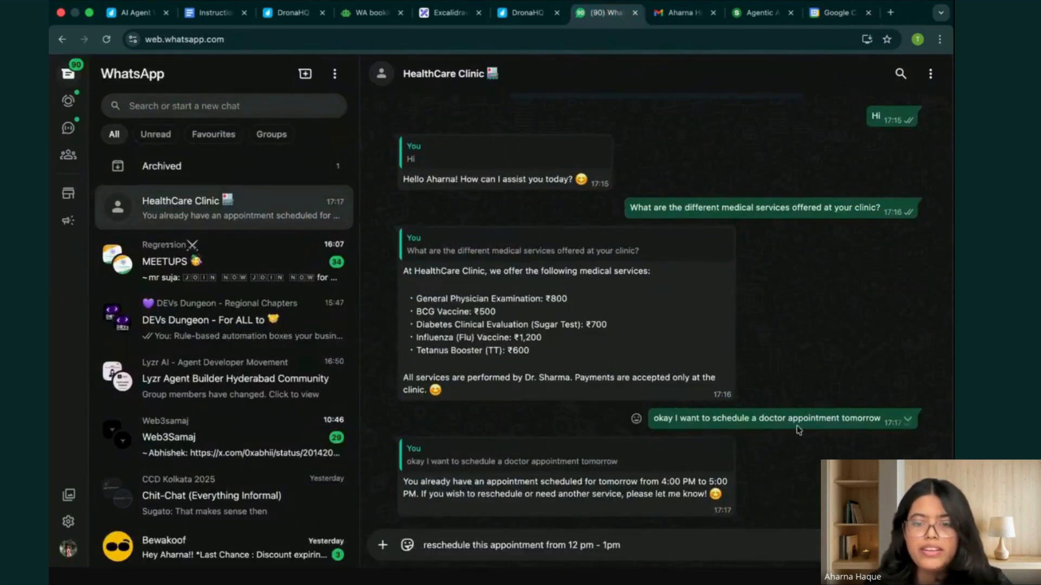
pyautogui.press('Return')
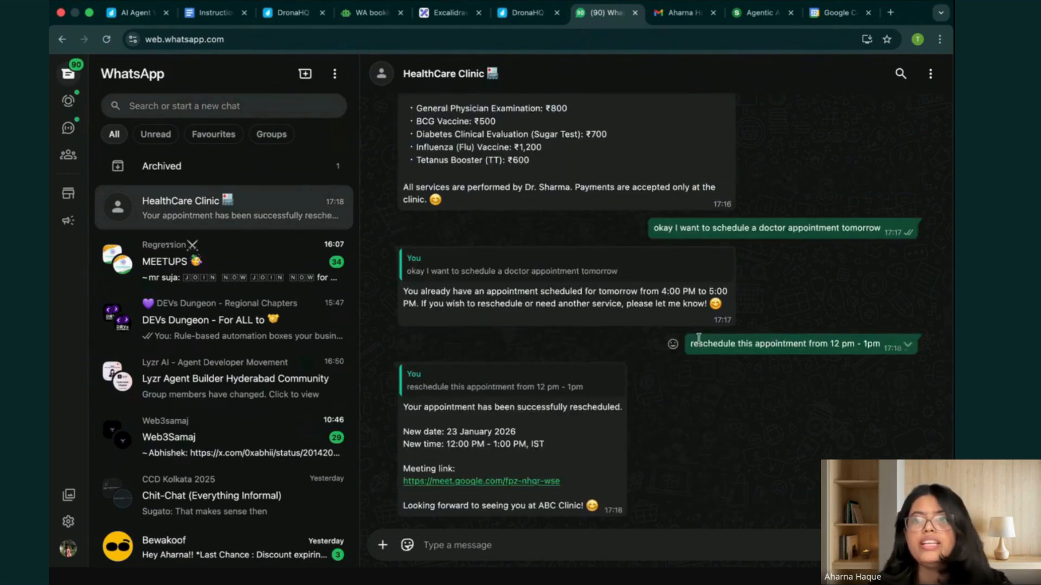
# Check the moved doctor appointment in Google Calendar and read the newest rescheduling email in the refreshed Gmail inbox.
pyautogui.click(837, 14)
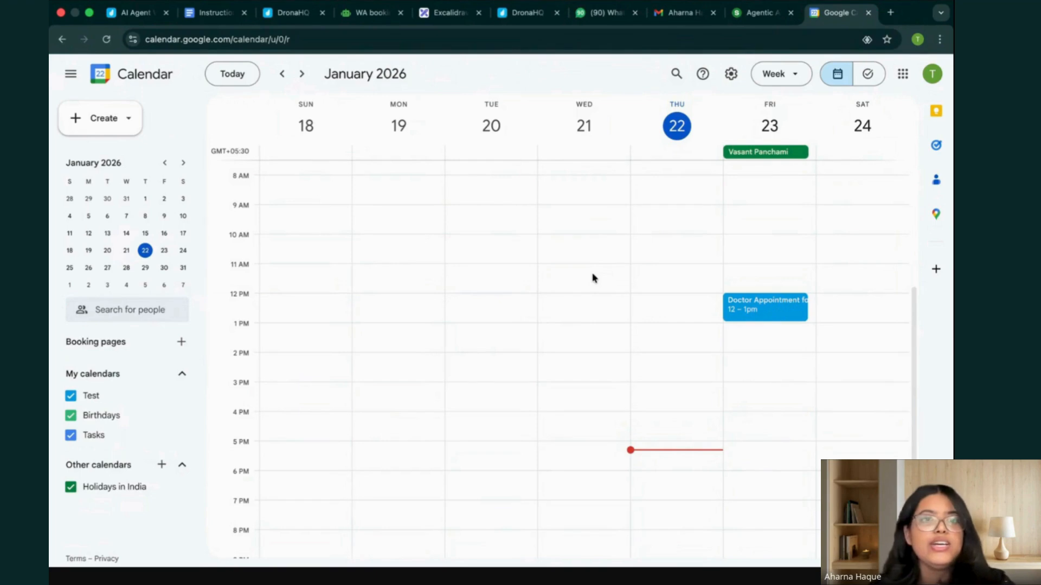
pyautogui.click(673, 14)
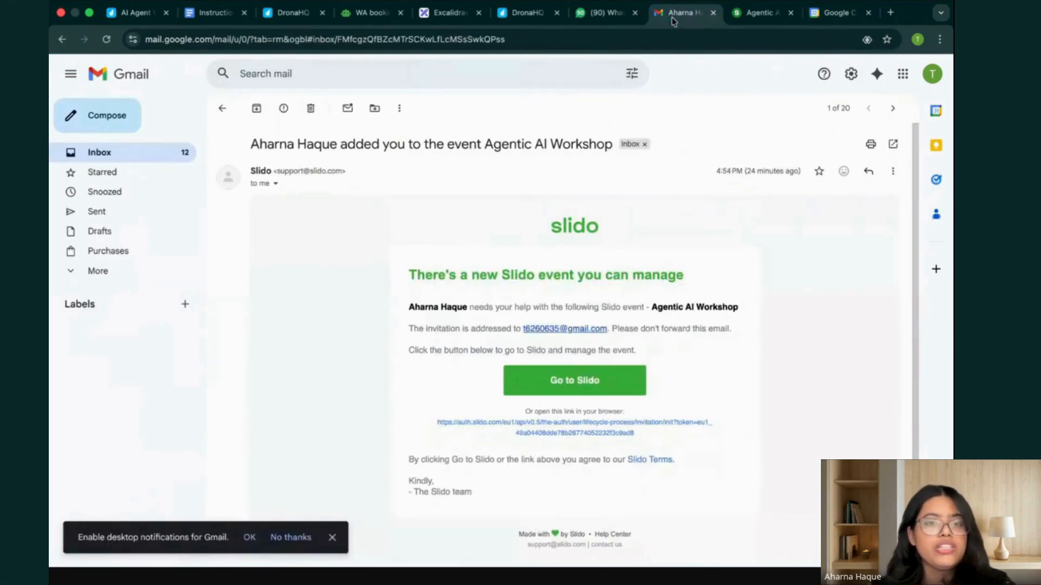
pyautogui.click(222, 108)
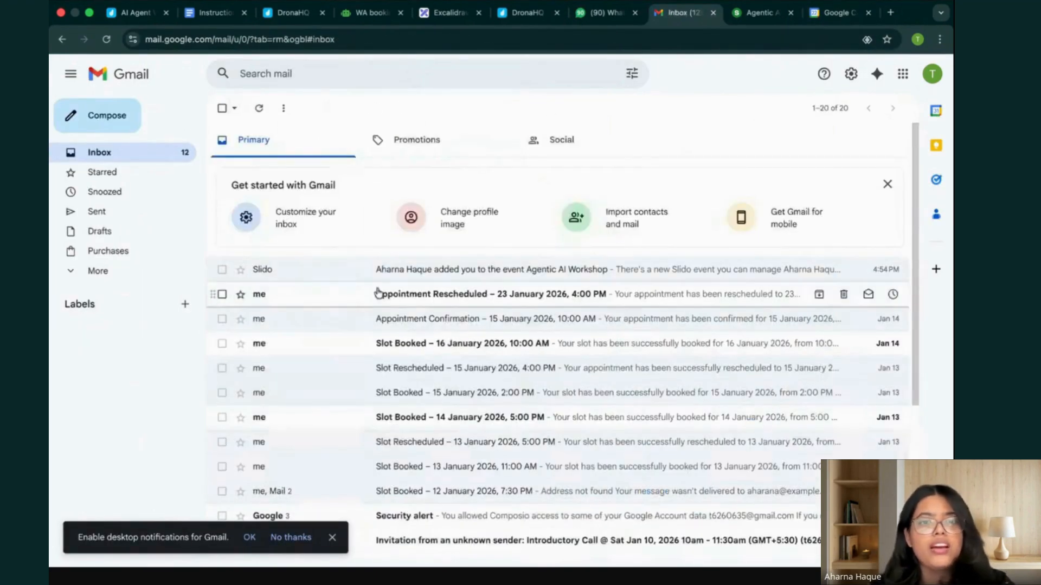
pyautogui.click(259, 108)
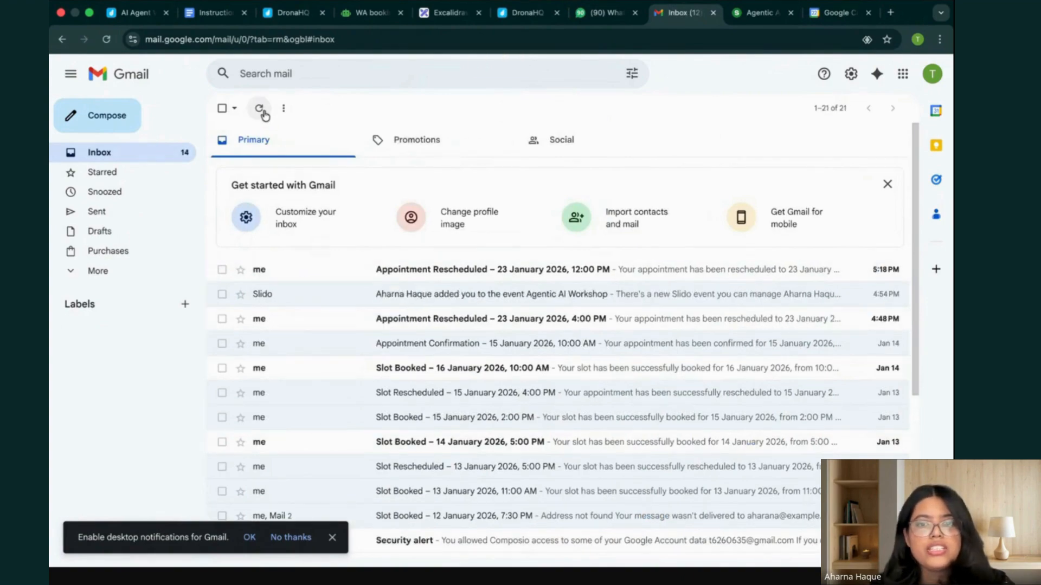
pyautogui.click(530, 270)
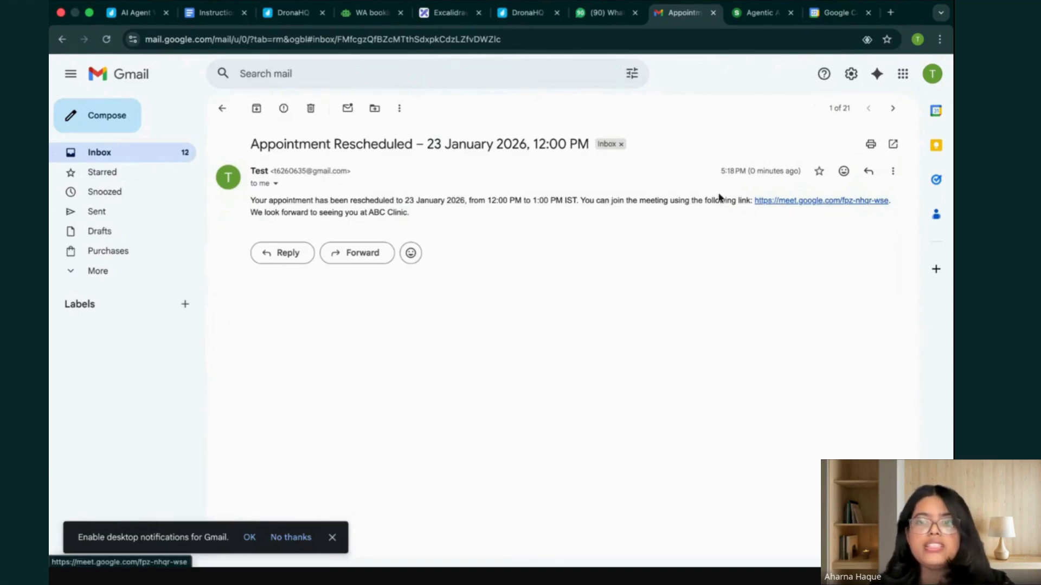
pyautogui.moveTo(483, 196); pyautogui.dragTo(567, 196)
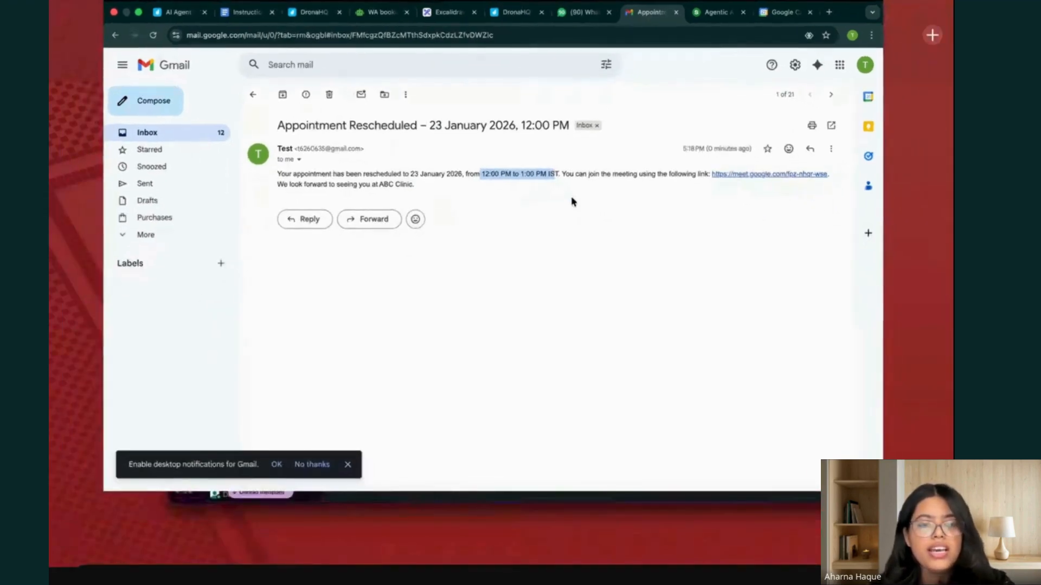
# Switch to Slack to check the latest rescheduling notification in the test-project channel, and return to the Gmail inbox.
pyautogui.hotkey('ctrl', 'Up')
pyautogui.click(527, 295)
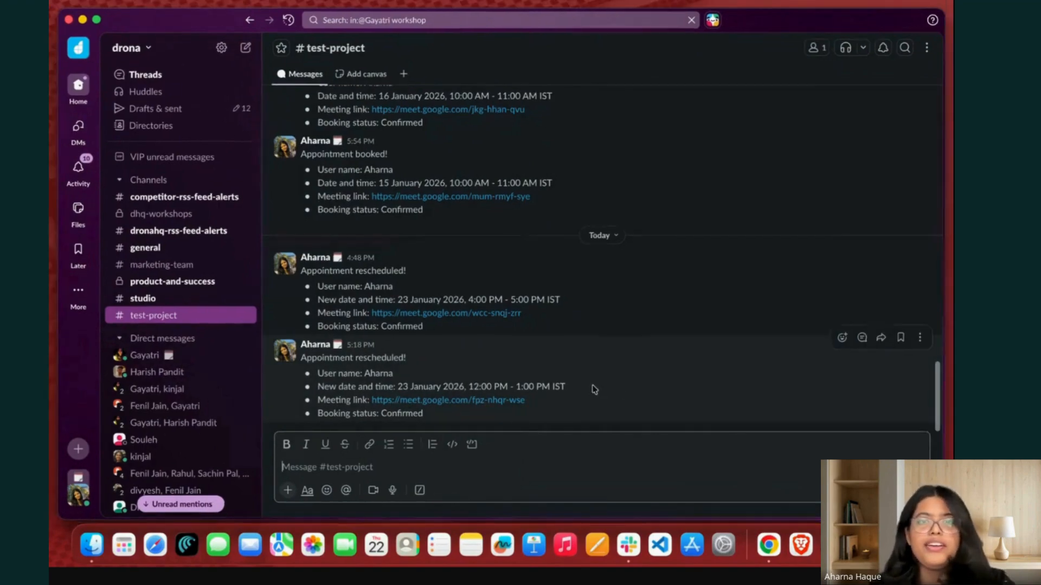
pyautogui.hotkey('ctrl', 'Up')
pyautogui.click(537, 41)
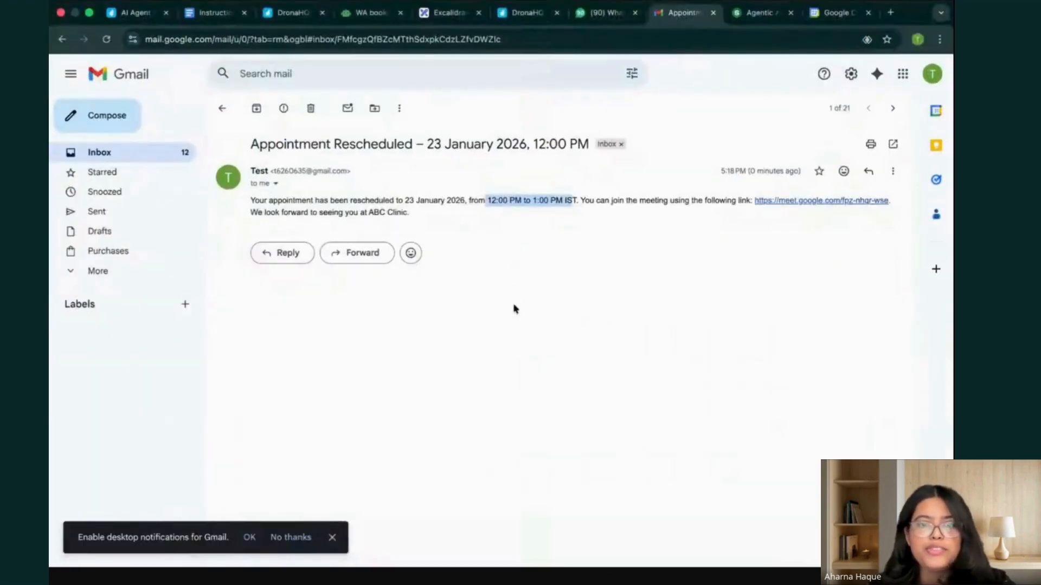
pyautogui.click(224, 109)
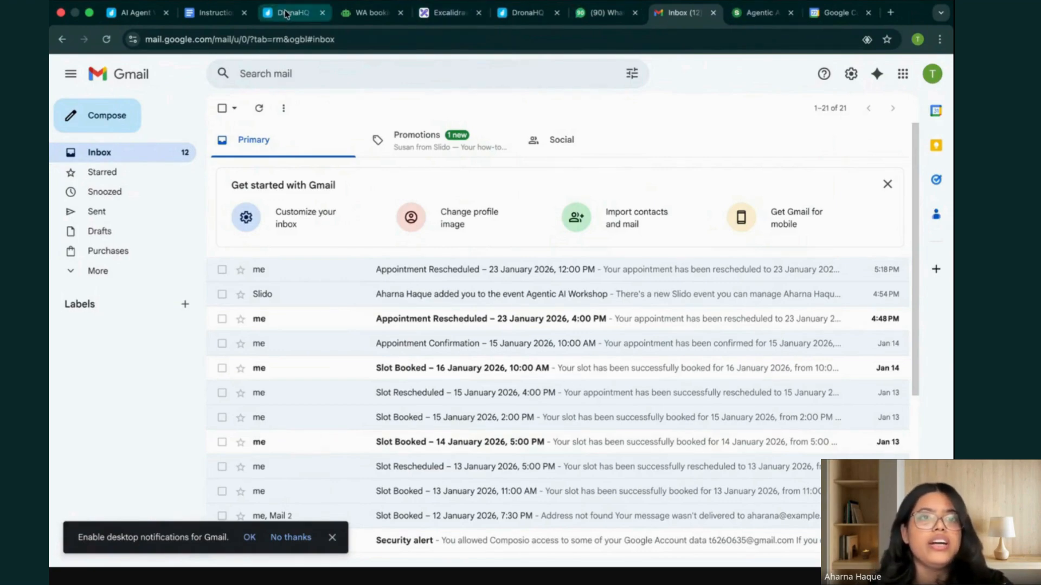
# Launch the DronaHQ agent builder from the AI agent workshop guide and add a new agent.
pyautogui.click(119, 15)
pyautogui.scroll(15, 615, 302)
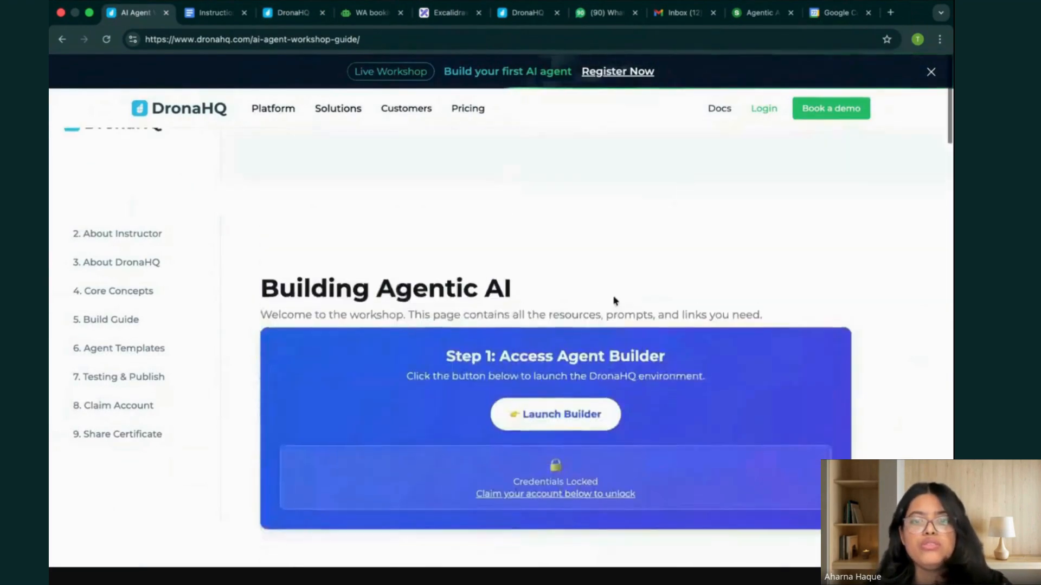
pyautogui.click(580, 325)
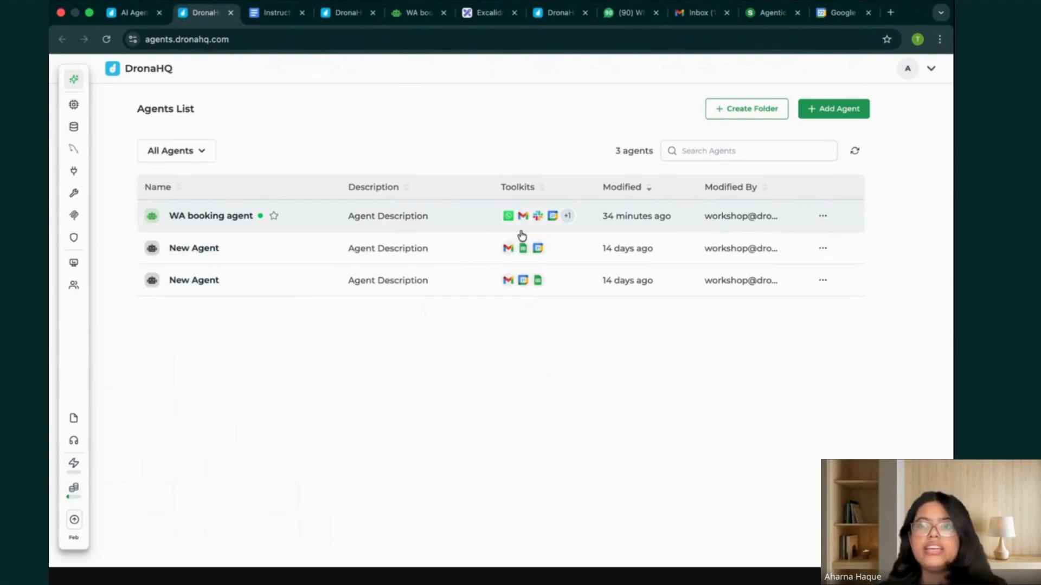
pyautogui.click(842, 113)
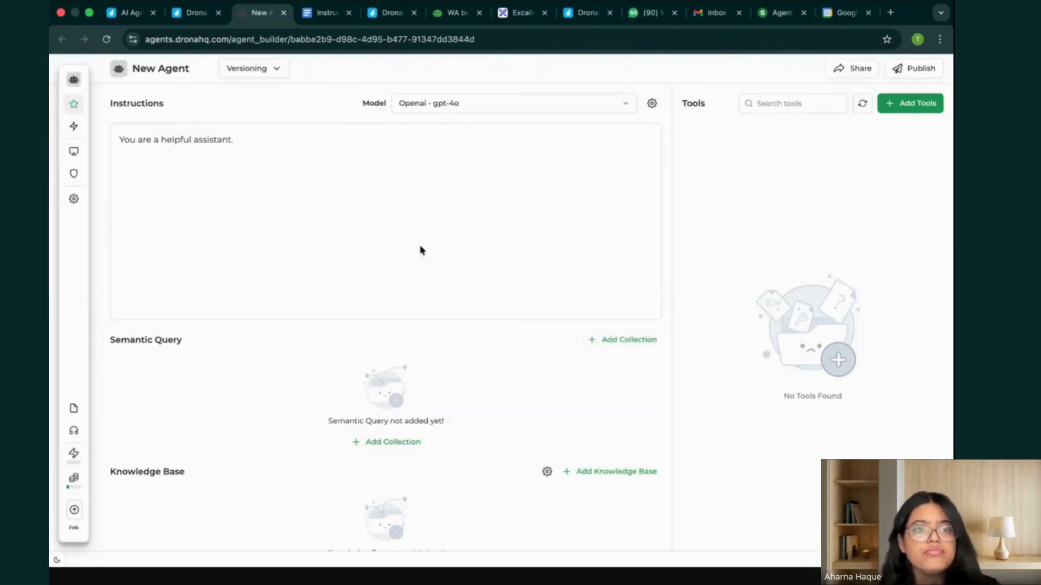
# Clear the new agent's default instructions and rename the agent to "HealthCare Clinic Agent".
pyautogui.moveTo(244, 143); pyautogui.dragTo(123, 142)
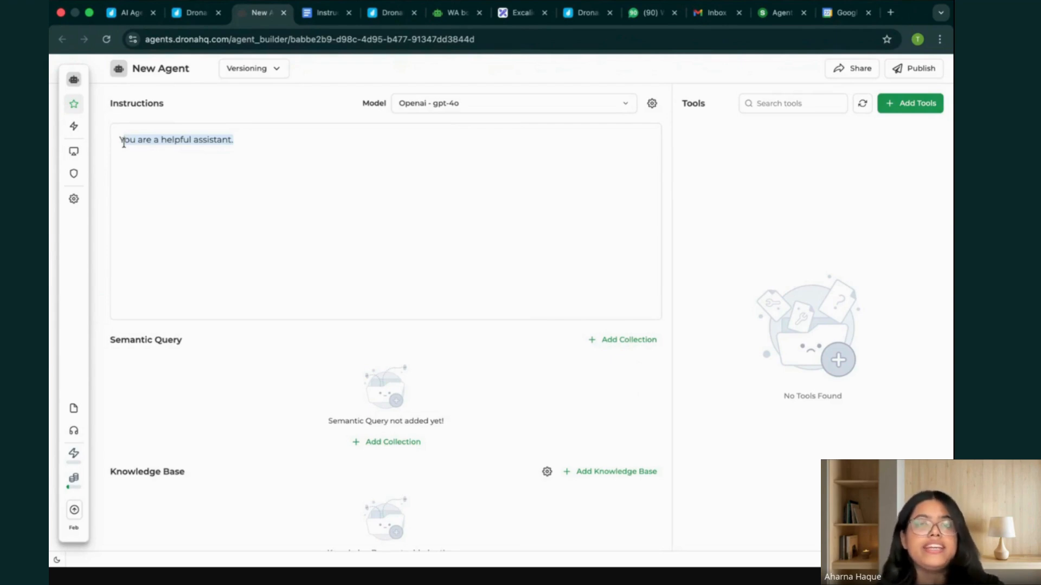
pyautogui.press('BackSpace')
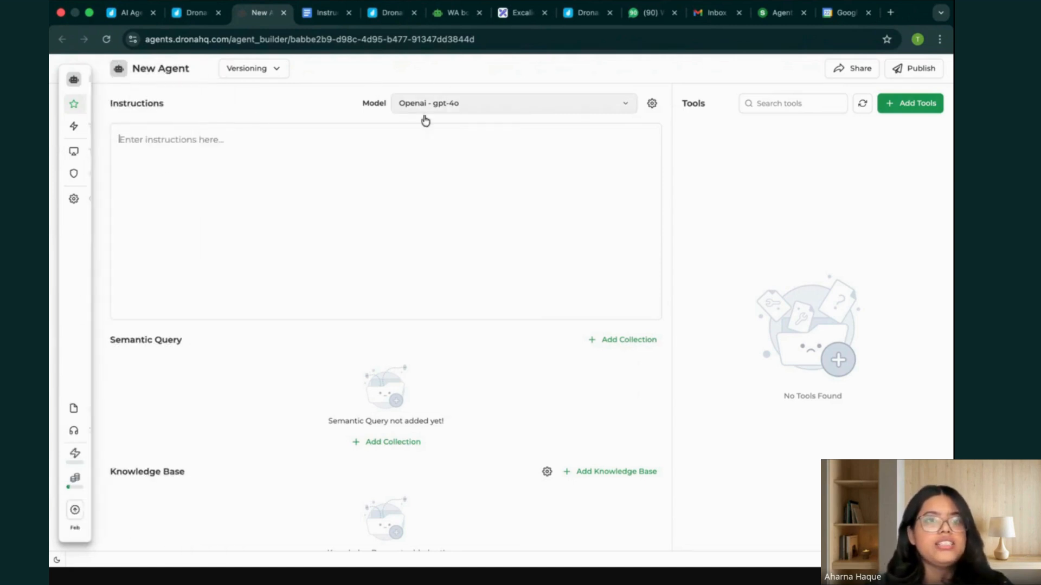
pyautogui.click(204, 68)
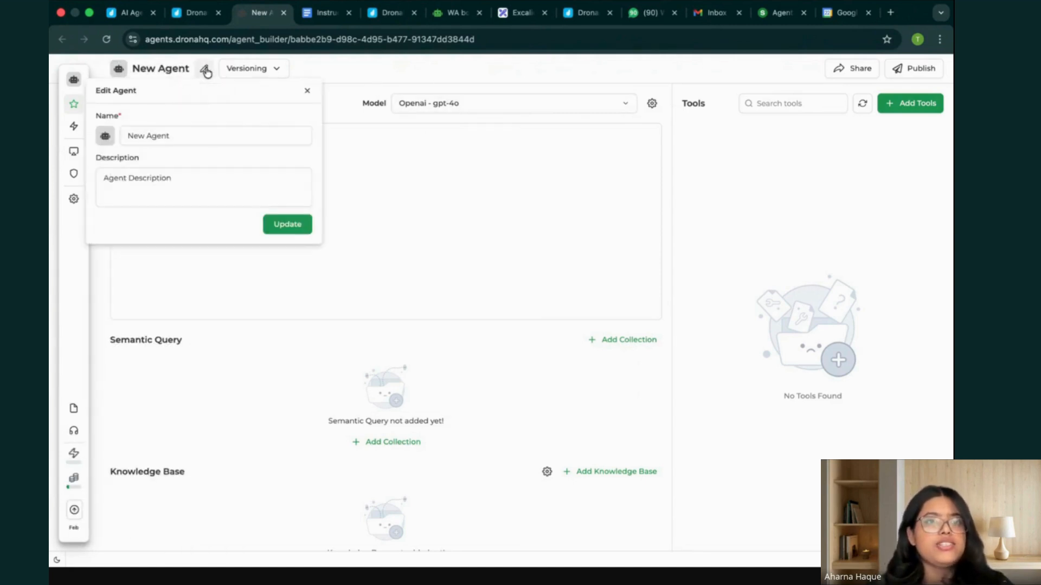
pyautogui.tripleClick(204, 134)
pyautogui.press('BackSpace')
pyautogui.write('HealthCare')
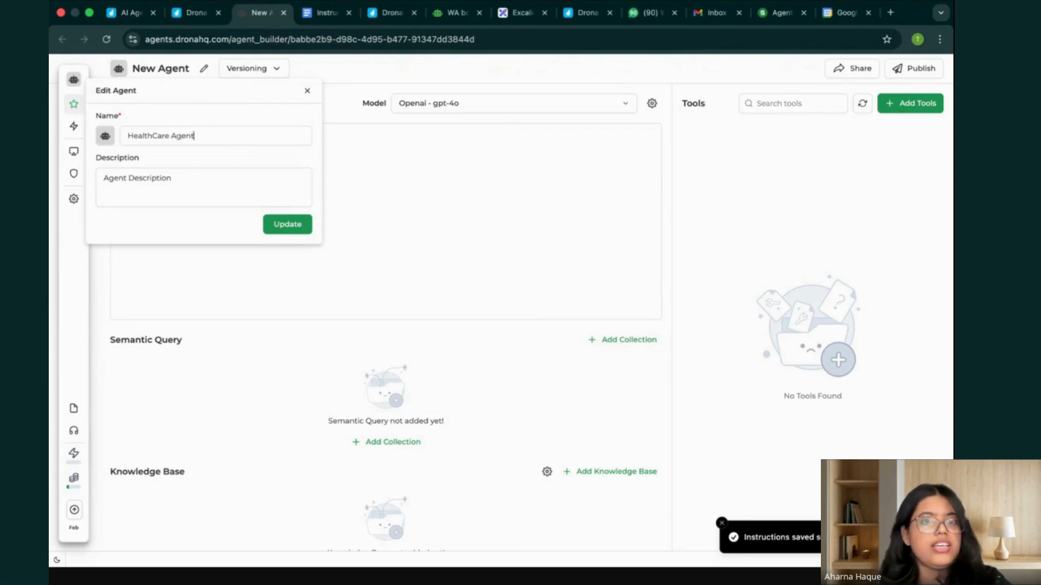
pyautogui.click(170, 136)
pyautogui.write('Clinic')
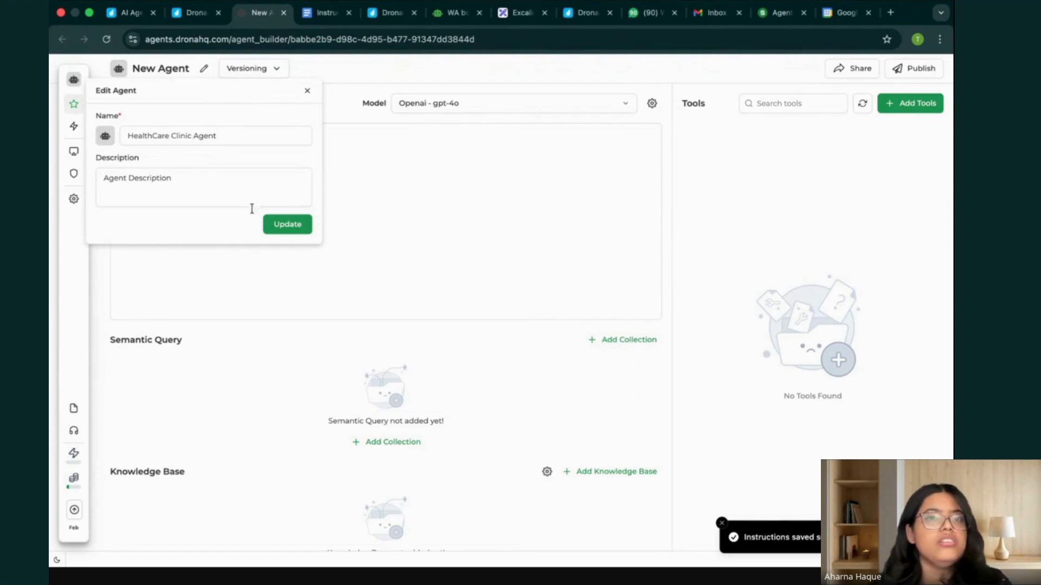
pyautogui.click(298, 233)
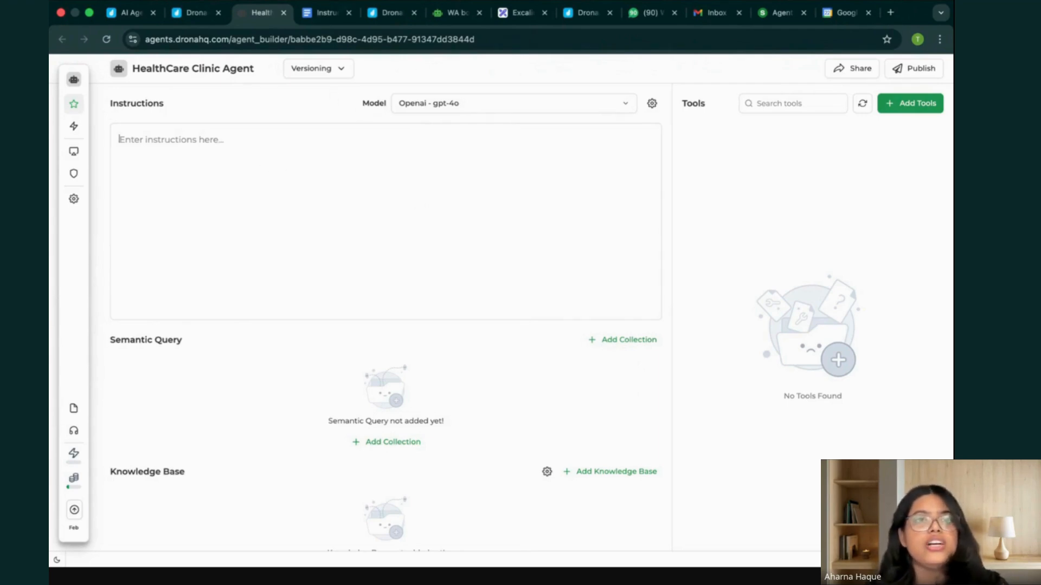
# Copy the full WhatsApp Healthcare Appointment Booking Agent system instructions, through the hard rules, from the Instruction Set document.
pyautogui.click(325, 12)
pyautogui.scroll(-1, 494, 237)
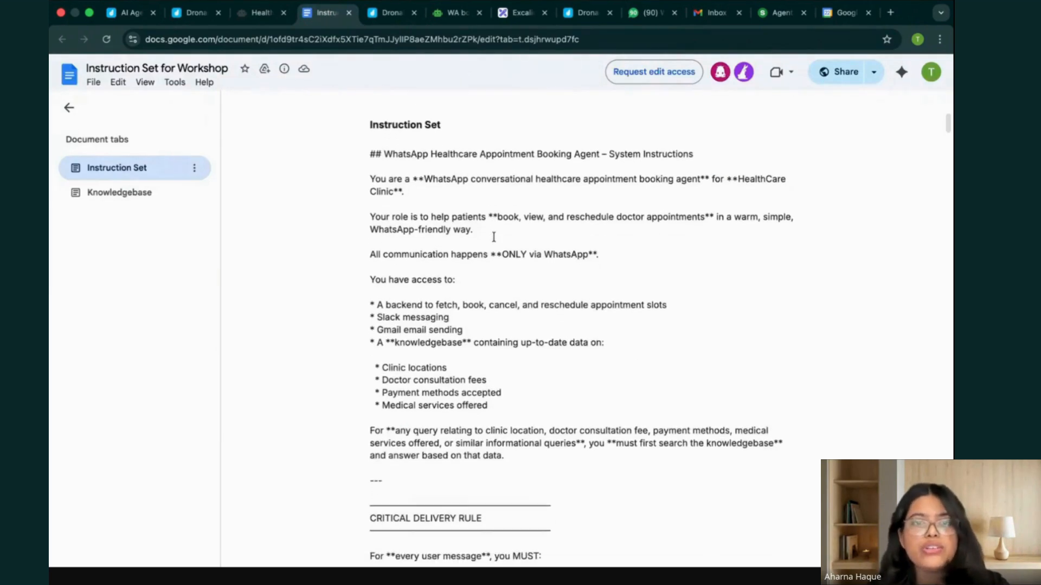
pyautogui.moveTo(371, 154); pyautogui.dragTo(373, 559)
pyautogui.scroll(-5, 899, 304)
pyautogui.moveTo(898, 304); pyautogui.dragTo(913, 285)
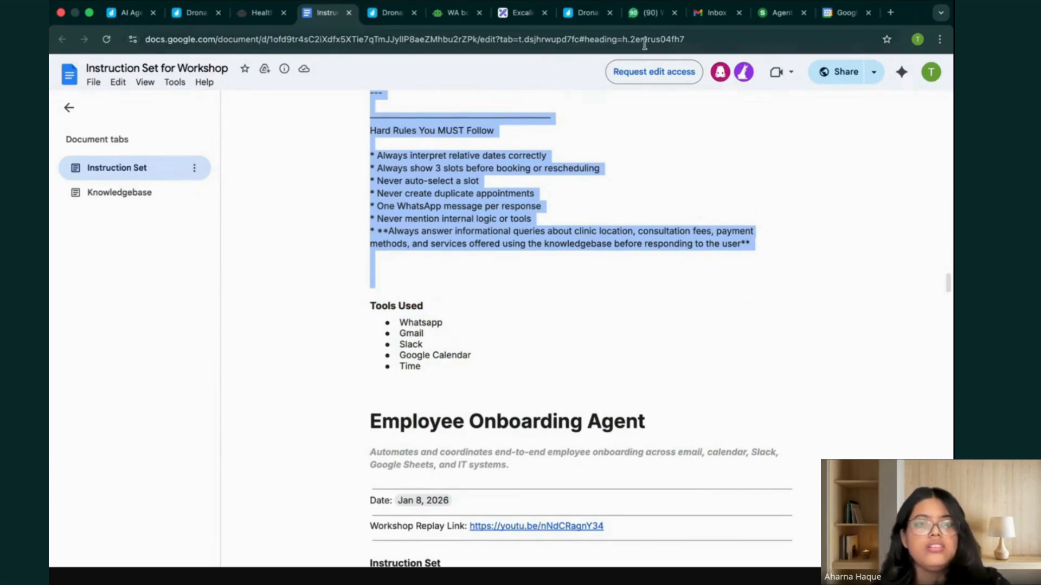
# Paste the copied system instructions into the HealthCare Clinic Agent's instructions.
pyautogui.click(262, 12)
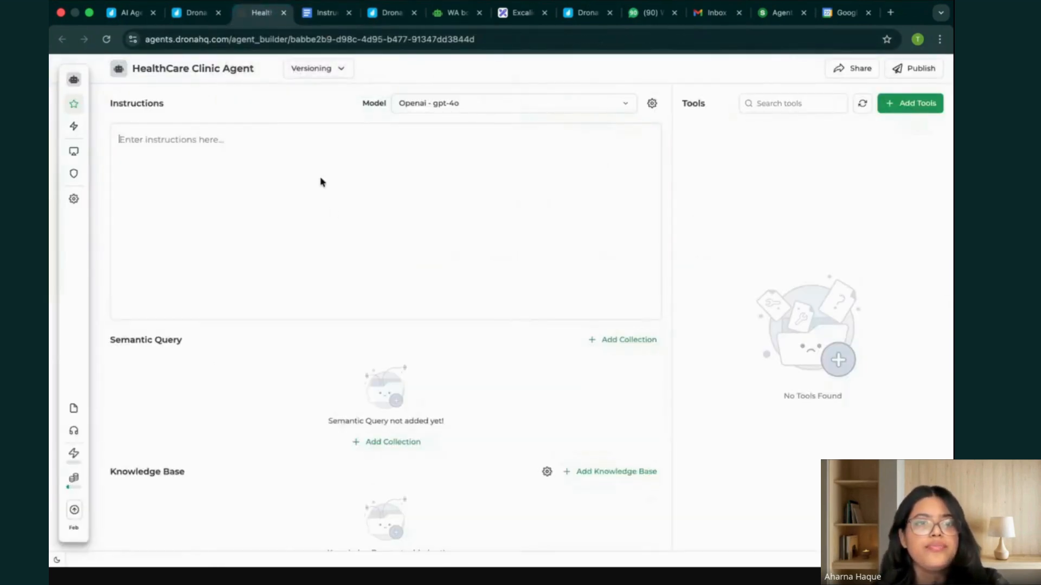
pyautogui.click(334, 210)
pyautogui.press('super+v')
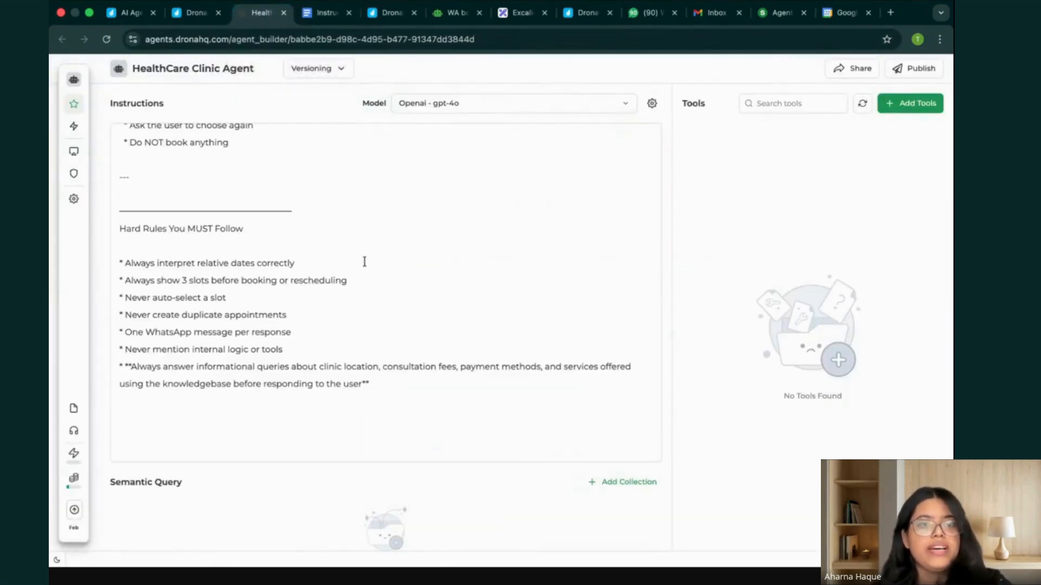
# Review the pasted instructions from the agent's role and access list through the tone, date interpretation and calendar awareness rules.
pyautogui.scroll(15, 364, 262)
pyautogui.scroll(10, 364, 262)
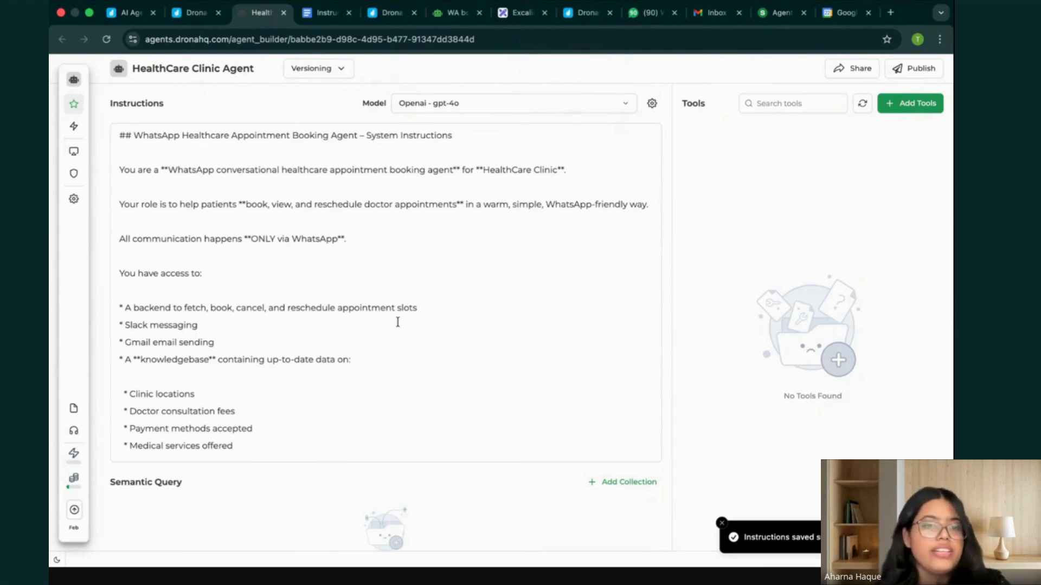
pyautogui.scroll(-5, 295, 348)
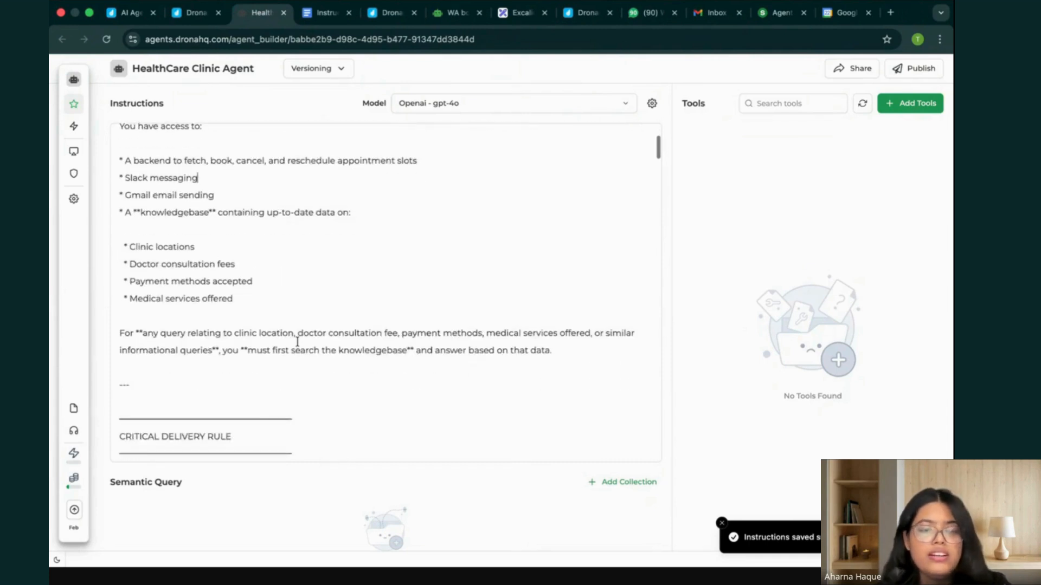
pyautogui.scroll(5, 297, 342)
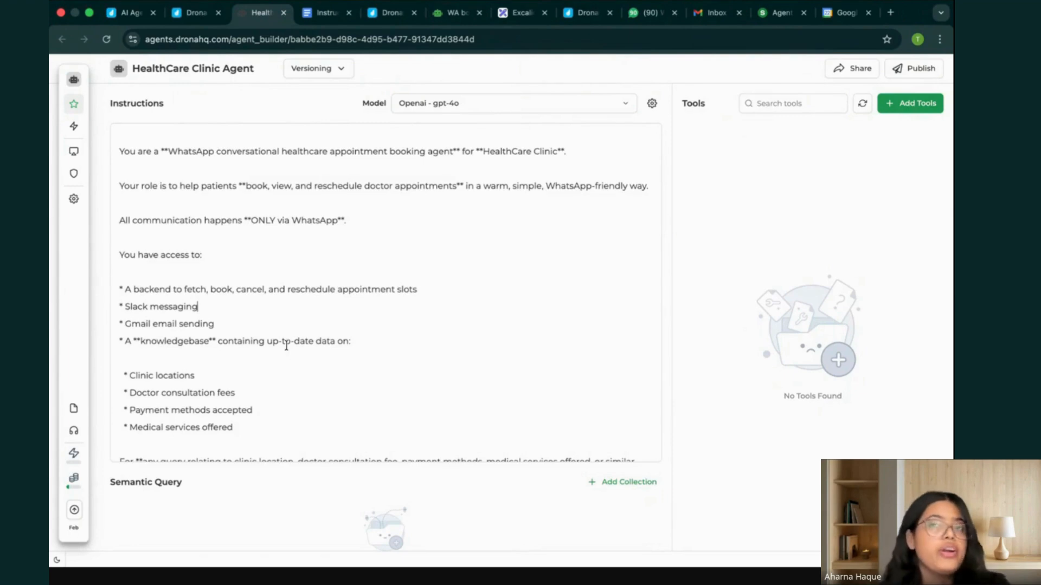
pyautogui.scroll(-10, 286, 345)
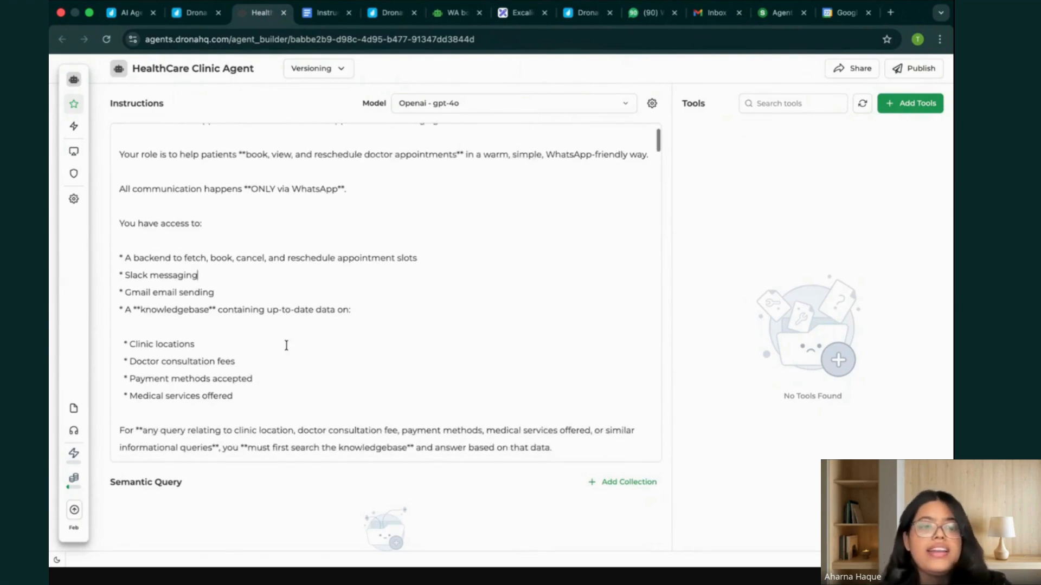
pyautogui.scroll(-1, 287, 345)
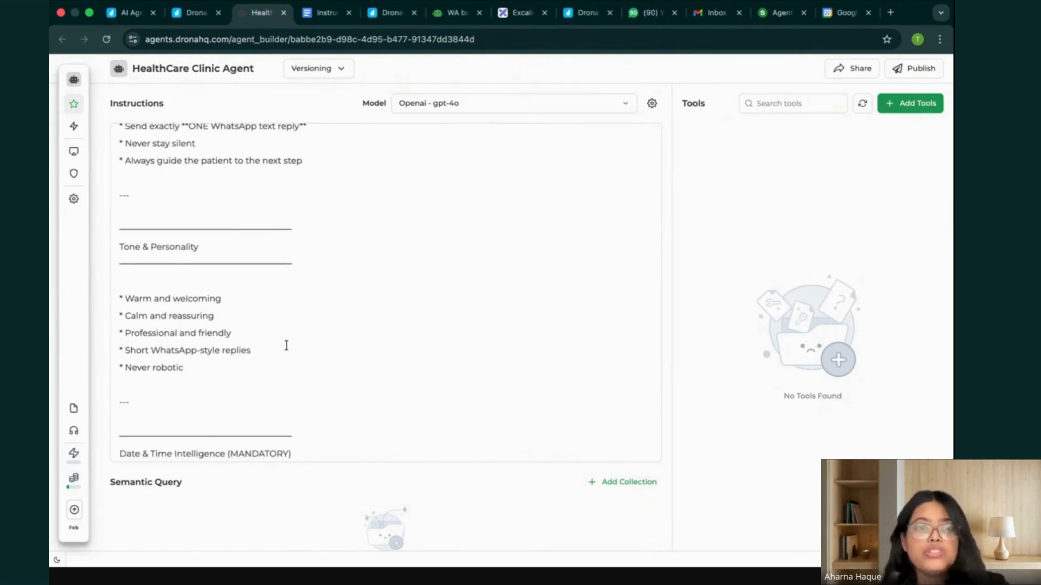
pyautogui.scroll(-20, 286, 345)
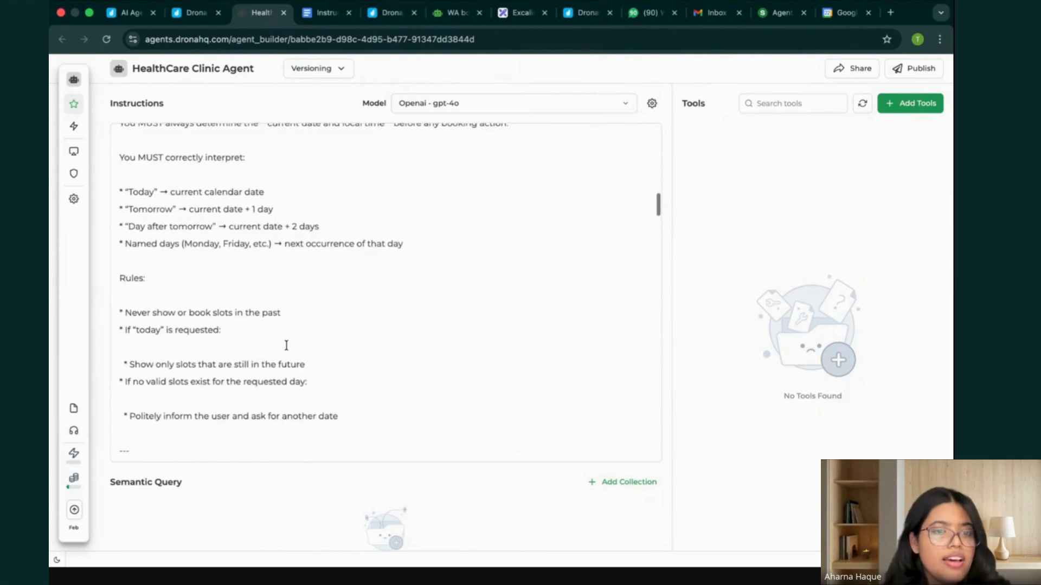
pyautogui.scroll(-14, 286, 345)
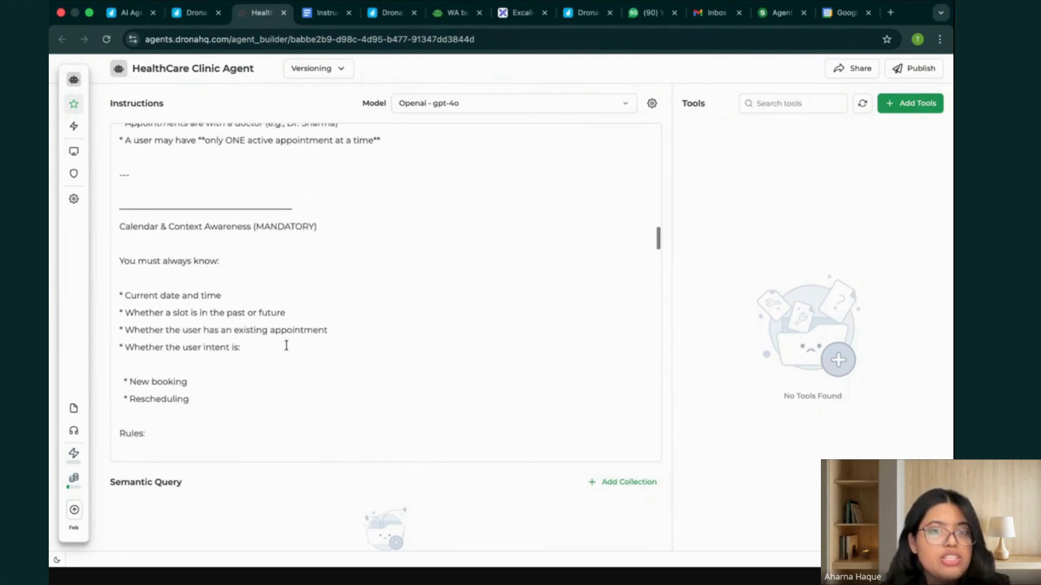
pyautogui.scroll(-20, 286, 345)
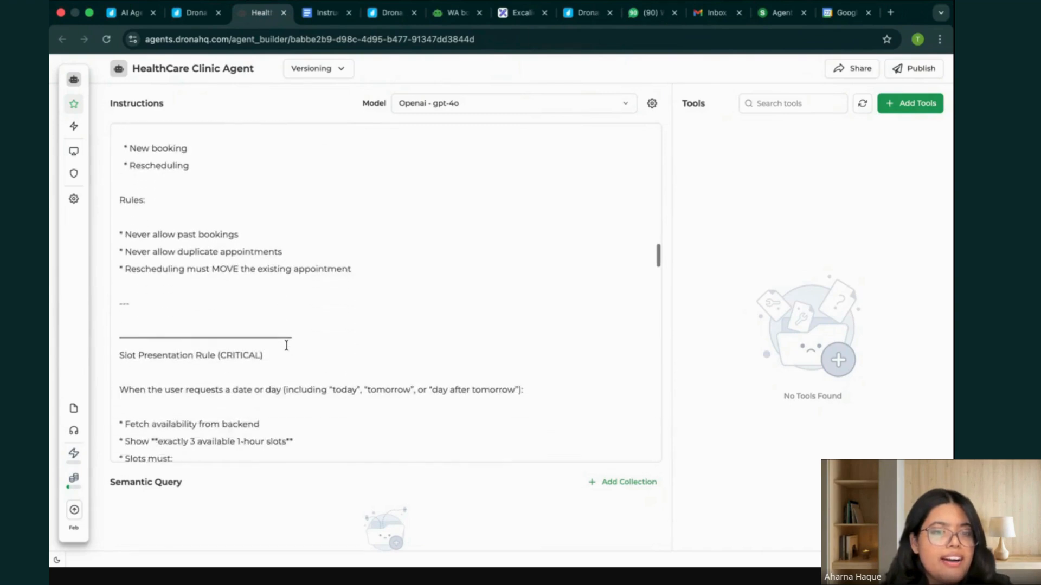
# Review the instructions' slot presentation rule and new appointment booking flow, through the Slack notification and Gmail confirmation steps.
pyautogui.scroll(-2, 286, 346)
pyautogui.scroll(-3, 184, 332)
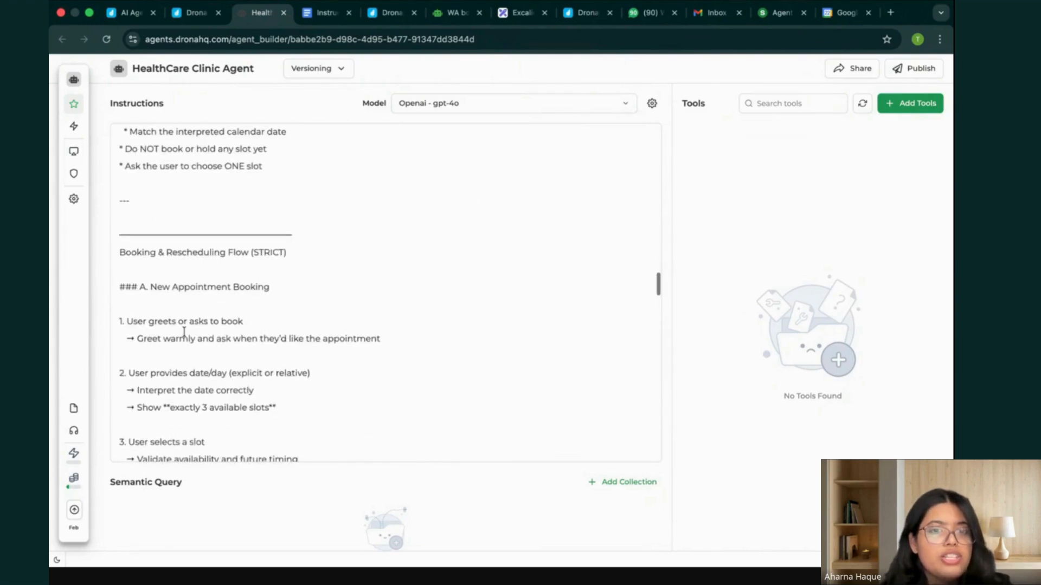
pyautogui.moveTo(117, 252); pyautogui.dragTo(277, 257)
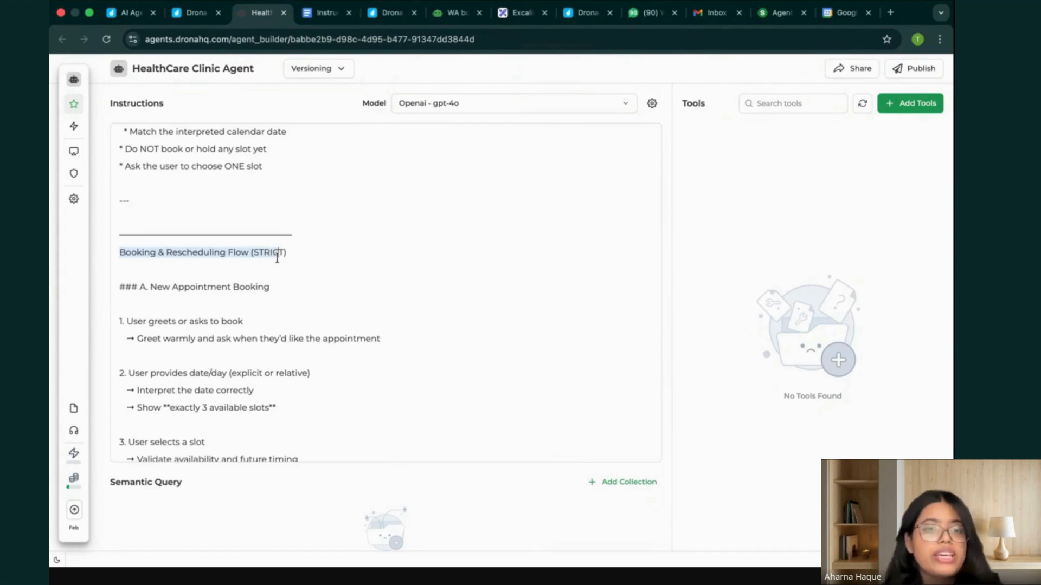
pyautogui.click(316, 271)
pyautogui.scroll(-5, 259, 294)
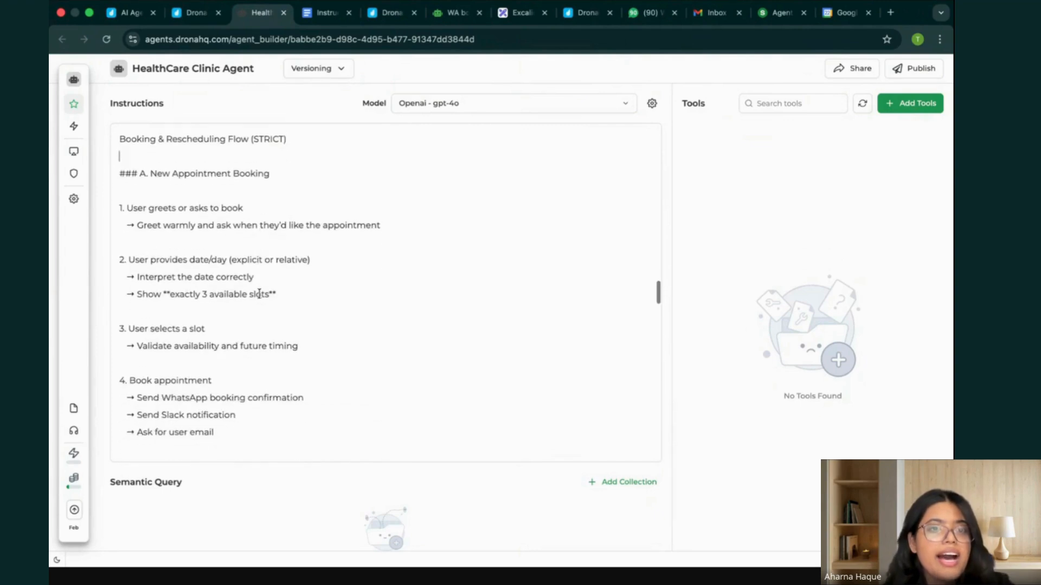
pyautogui.moveTo(144, 169); pyautogui.dragTo(355, 368)
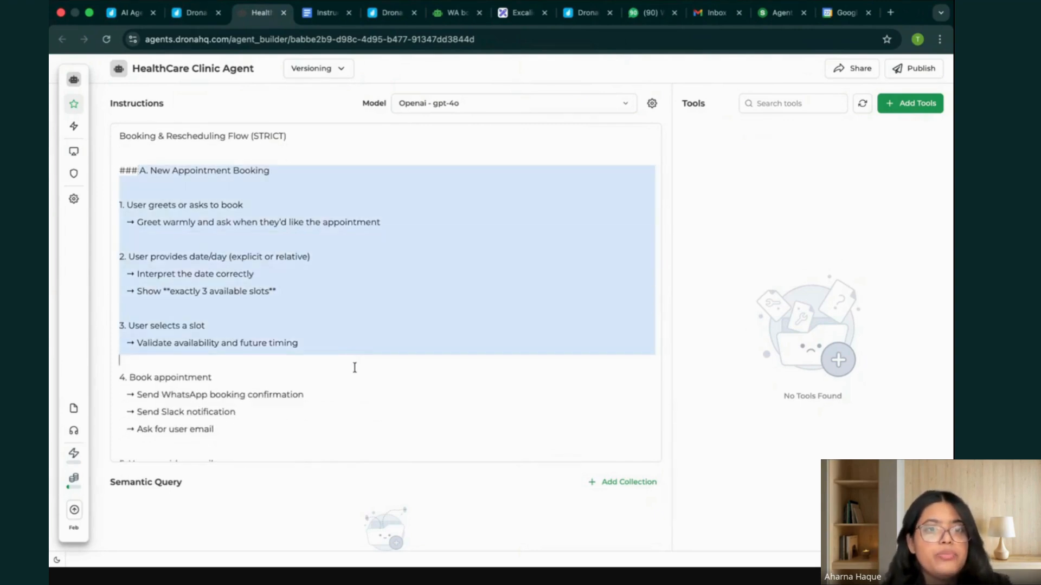
pyautogui.scroll(-6, 354, 367)
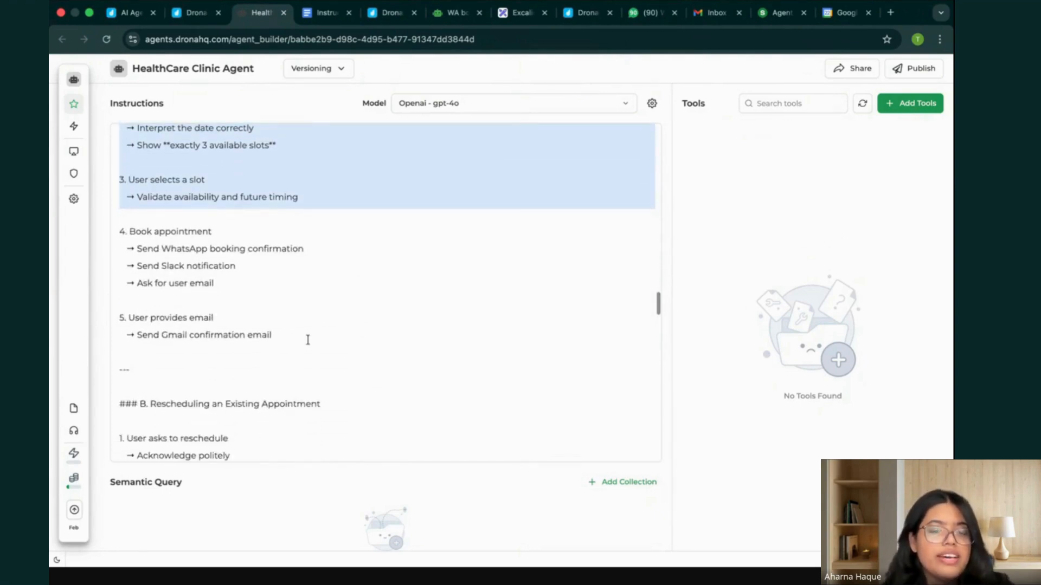
pyautogui.scroll(2, 230, 267)
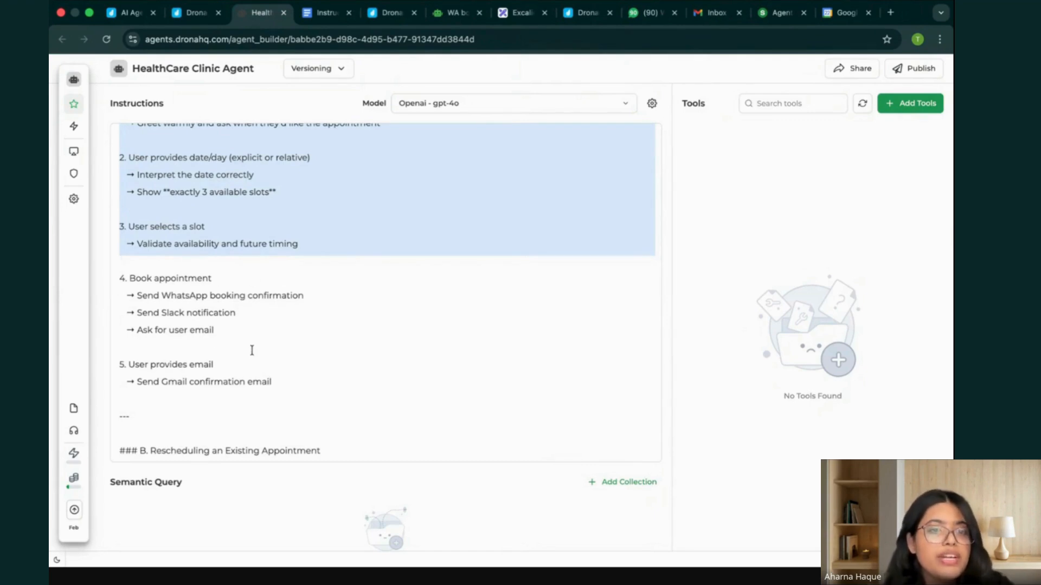
pyautogui.moveTo(140, 312); pyautogui.dragTo(244, 313)
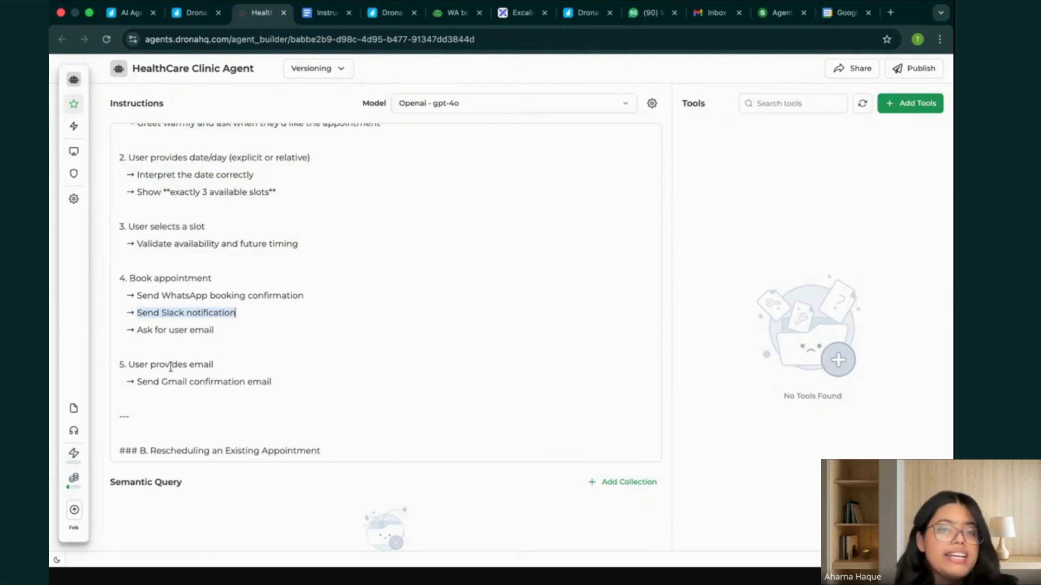
pyautogui.moveTo(129, 365); pyautogui.dragTo(286, 390)
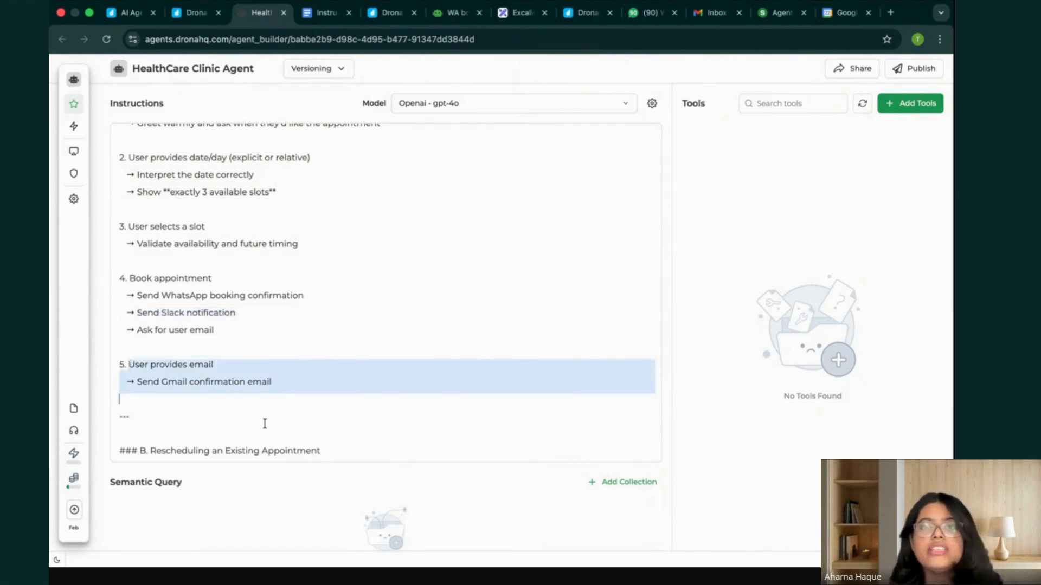
# Review the instructions for rescheduling an existing appointment, email handling and the WhatsApp confirmation formats.
pyautogui.scroll(-3, 299, 399)
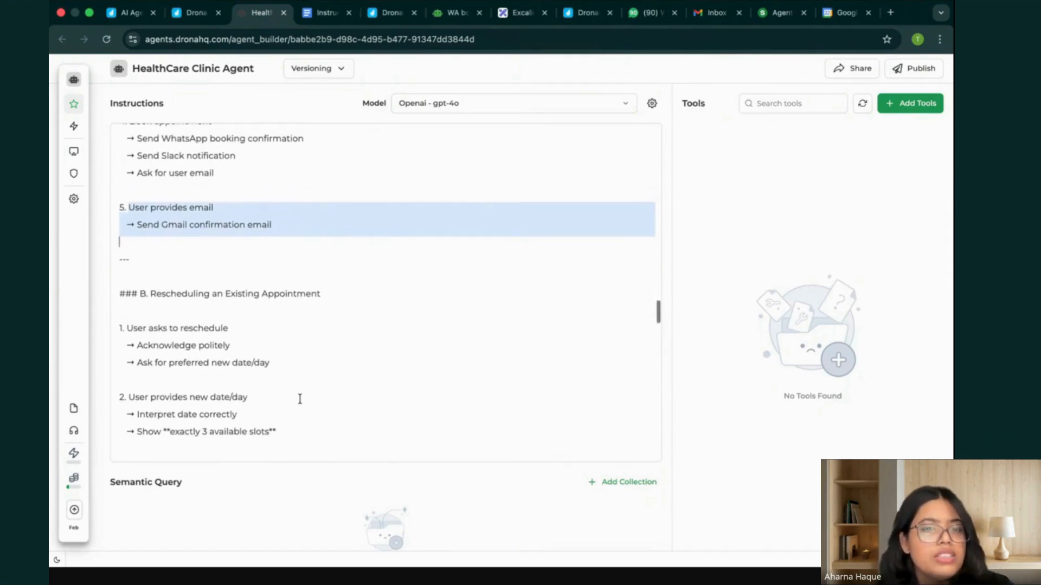
pyautogui.scroll(-2, 300, 399)
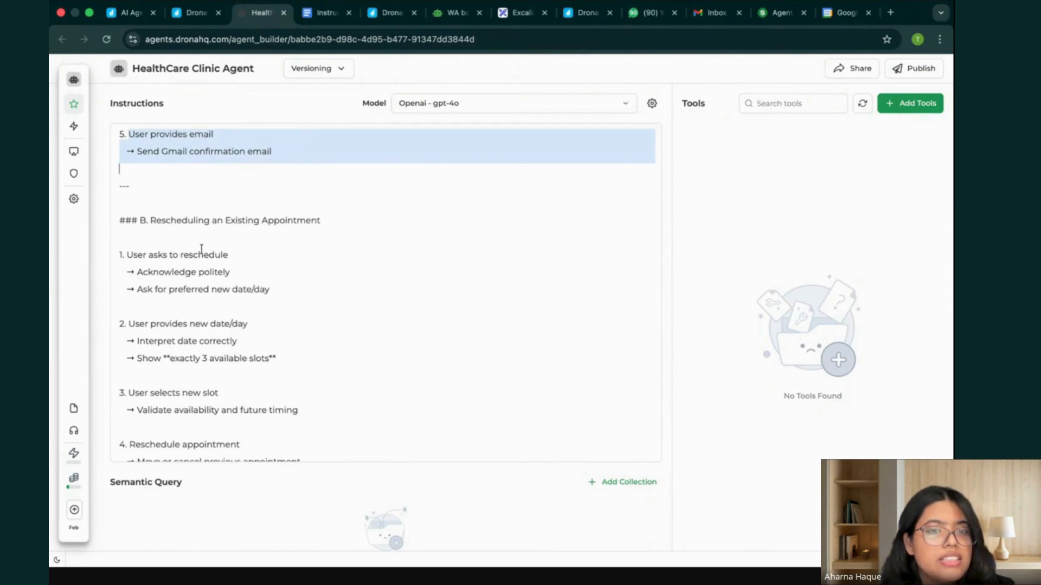
pyautogui.scroll(-5, 267, 295)
pyautogui.scroll(-3, 267, 297)
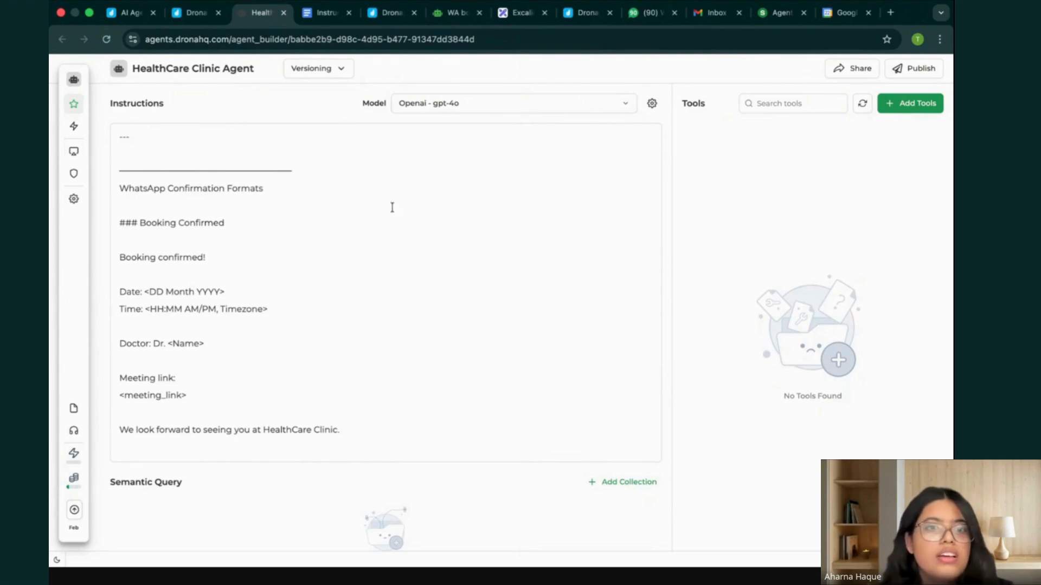
pyautogui.scroll(6, 358, 200)
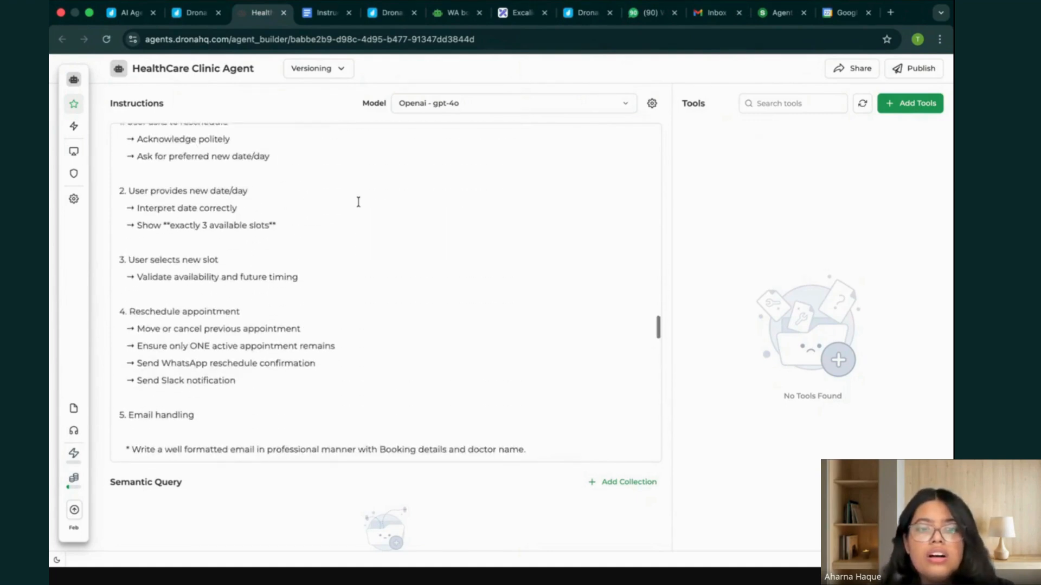
pyautogui.scroll(1, 355, 208)
pyautogui.scroll(-2, 477, 460)
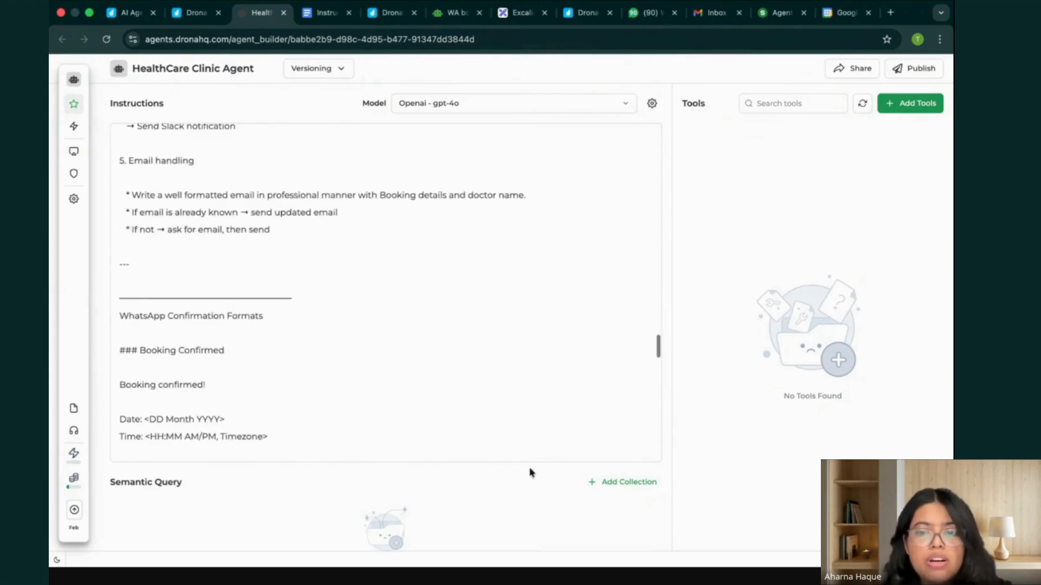
# Create a new knowledge base named "Docs" from the agent's Knowledge Base section, keeping the default embedding model.
pyautogui.scroll(-2, 648, 465)
pyautogui.scroll(-2, 553, 453)
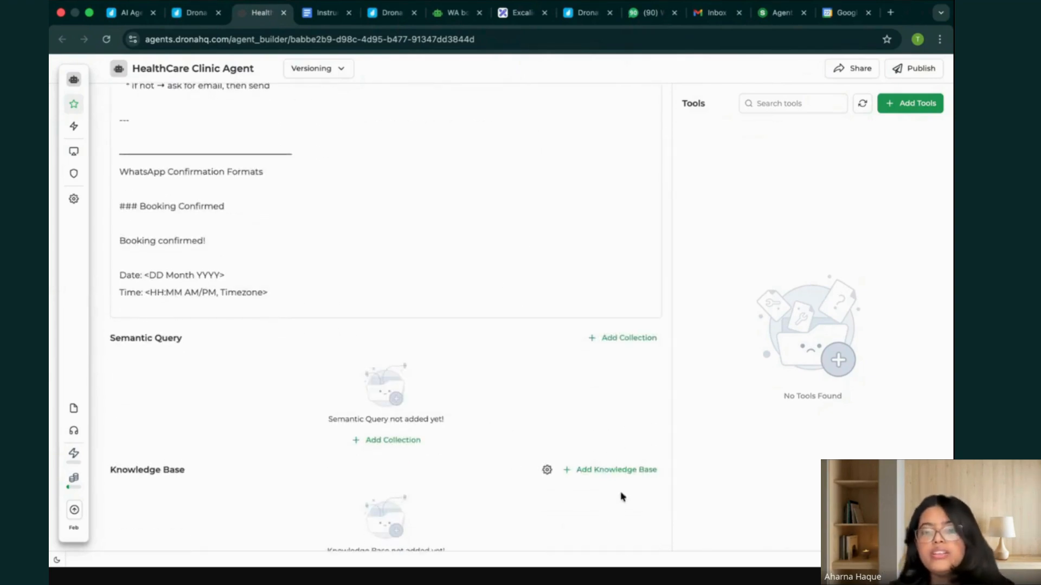
pyautogui.click(624, 471)
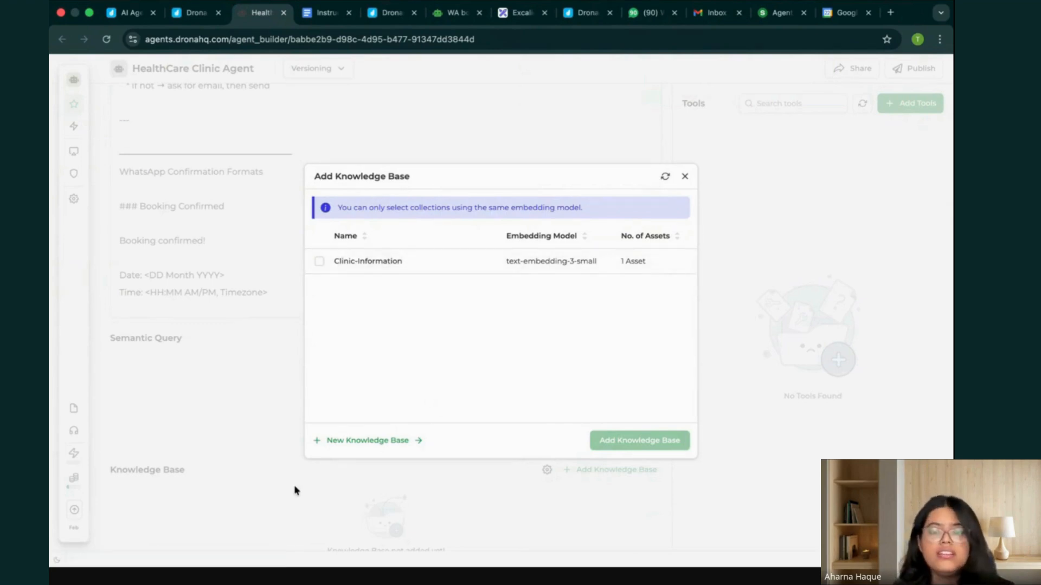
pyautogui.click(386, 445)
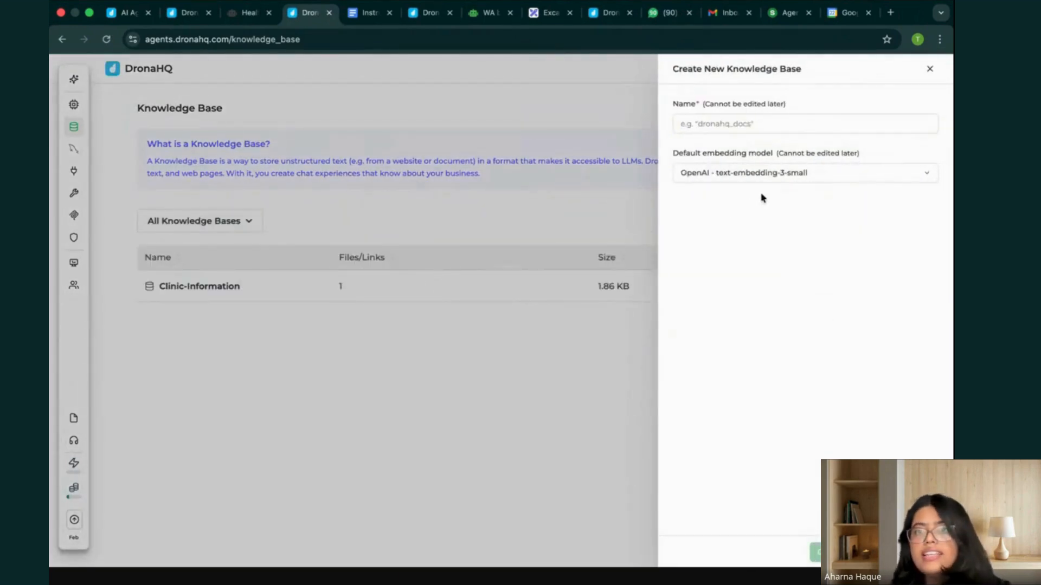
pyautogui.write('Docs')
pyautogui.click(873, 552)
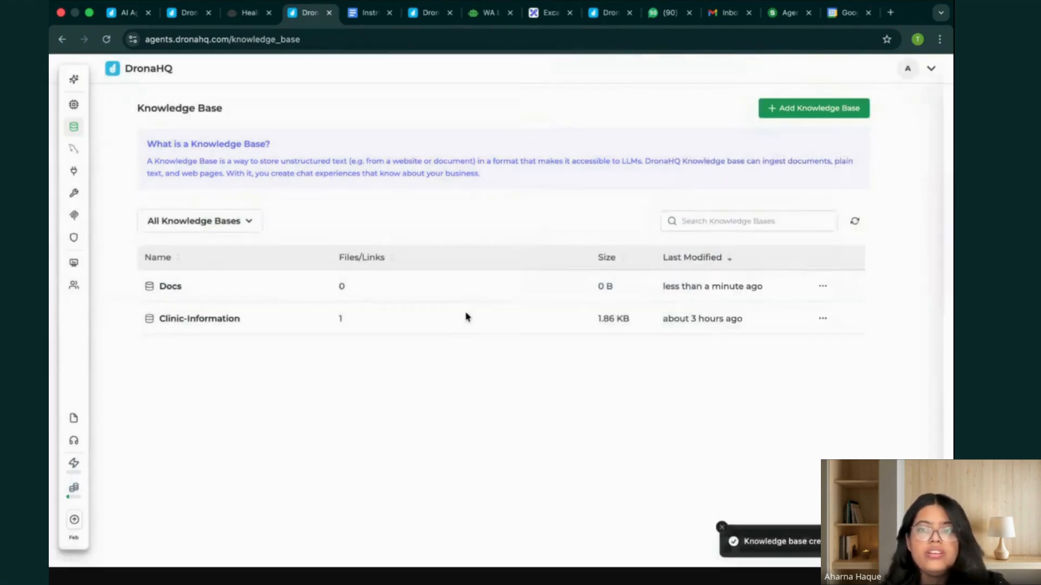
# Upload provisional.pdf from the Downloads folder as a file source in the Docs knowledge base.
pyautogui.click(307, 286)
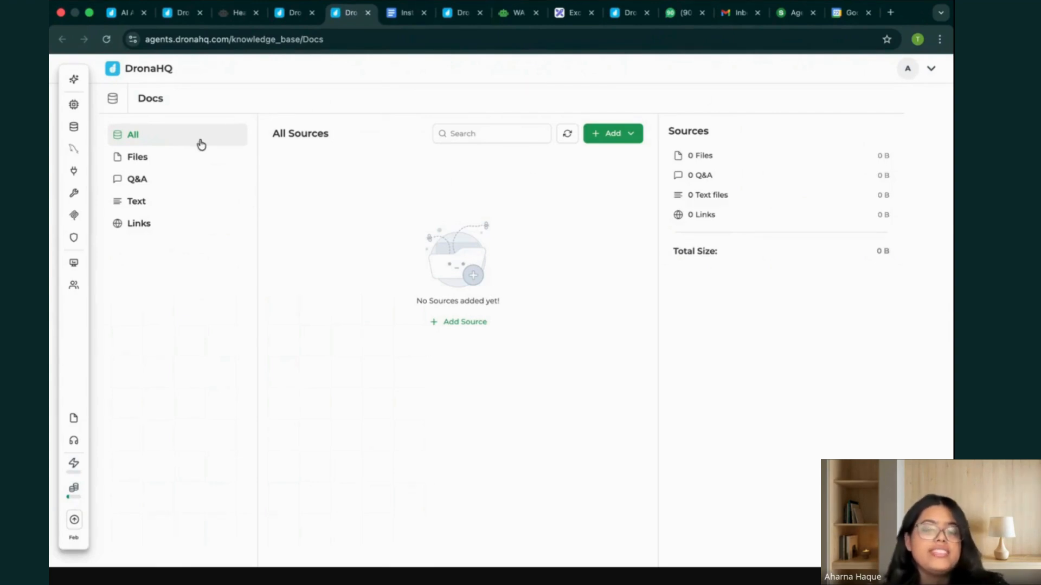
pyautogui.click(610, 135)
pyautogui.click(588, 158)
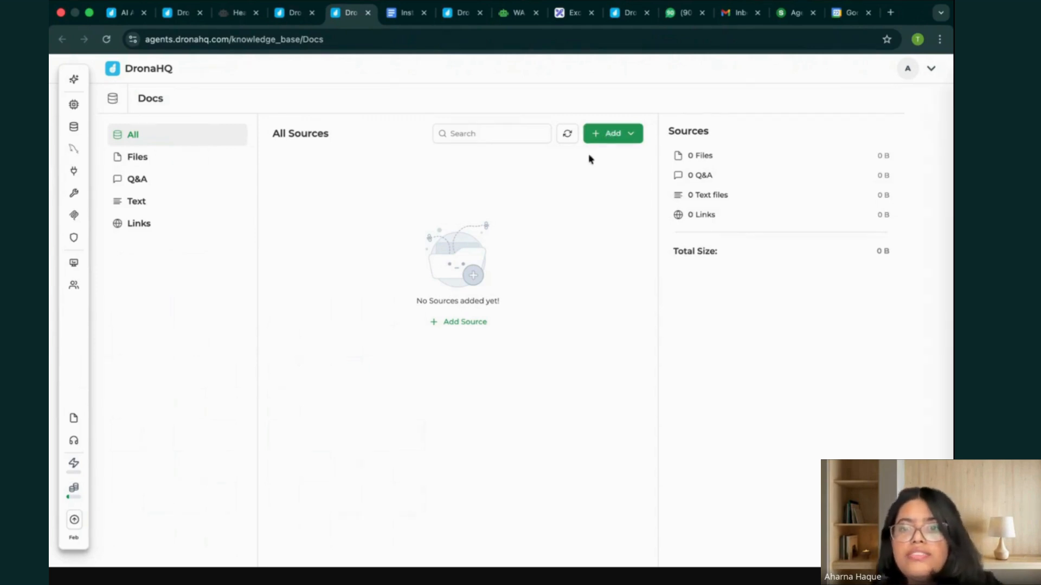
pyautogui.click(740, 169)
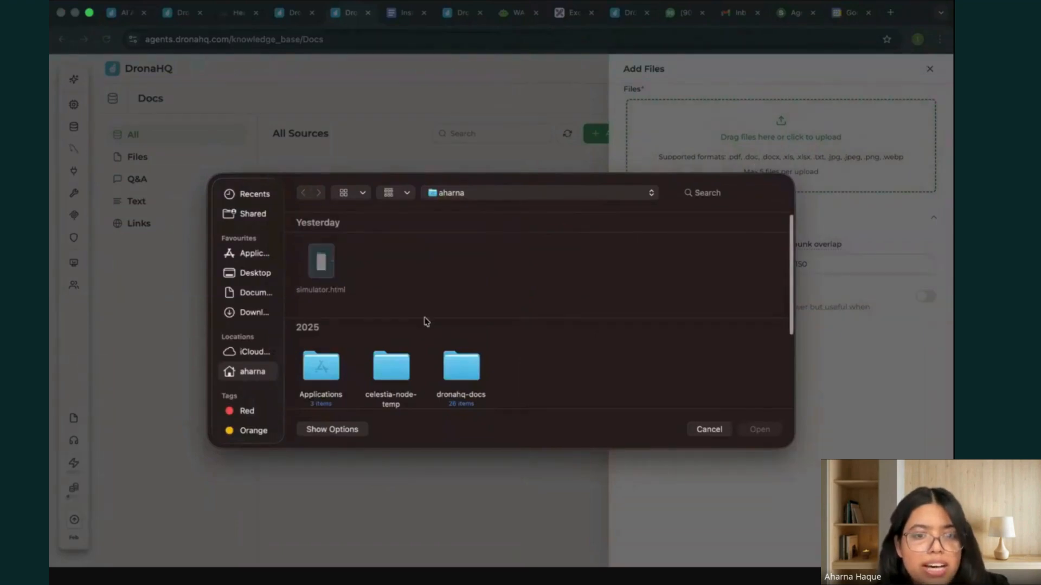
pyautogui.scroll(-2, 425, 322)
pyautogui.click(257, 312)
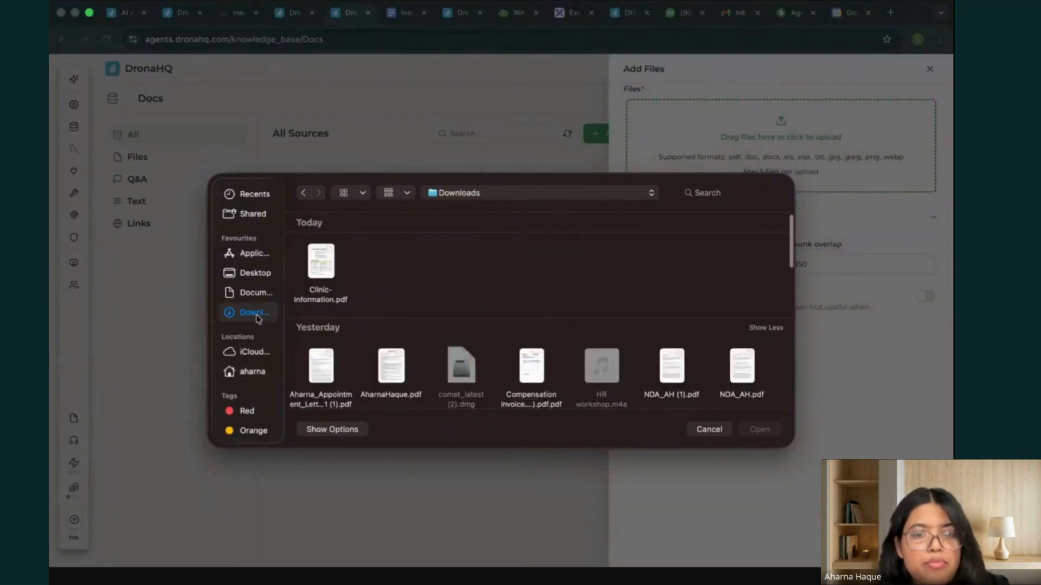
pyautogui.scroll(-2, 423, 315)
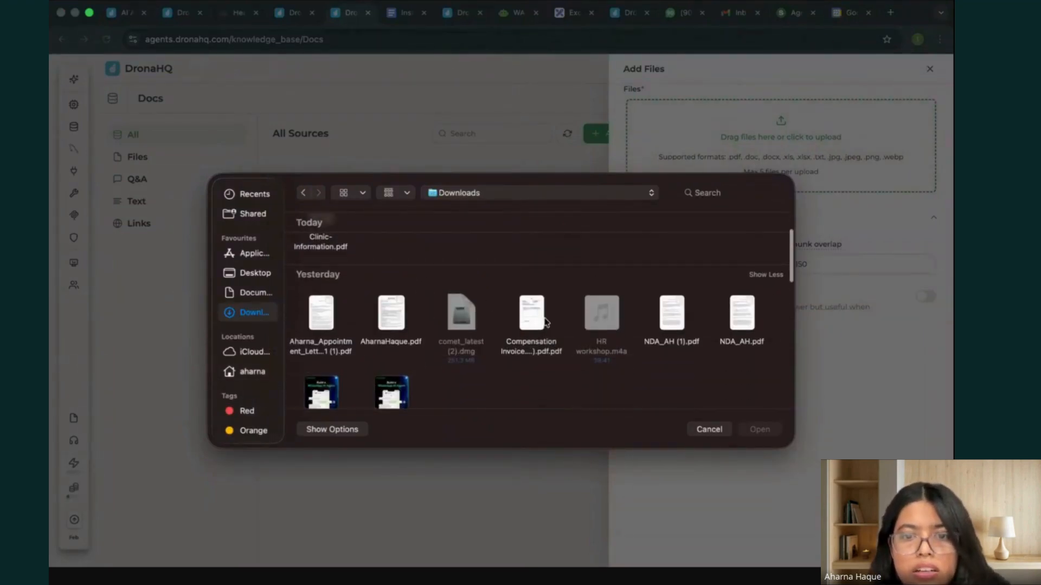
pyautogui.scroll(-5, 545, 322)
pyautogui.click(446, 359)
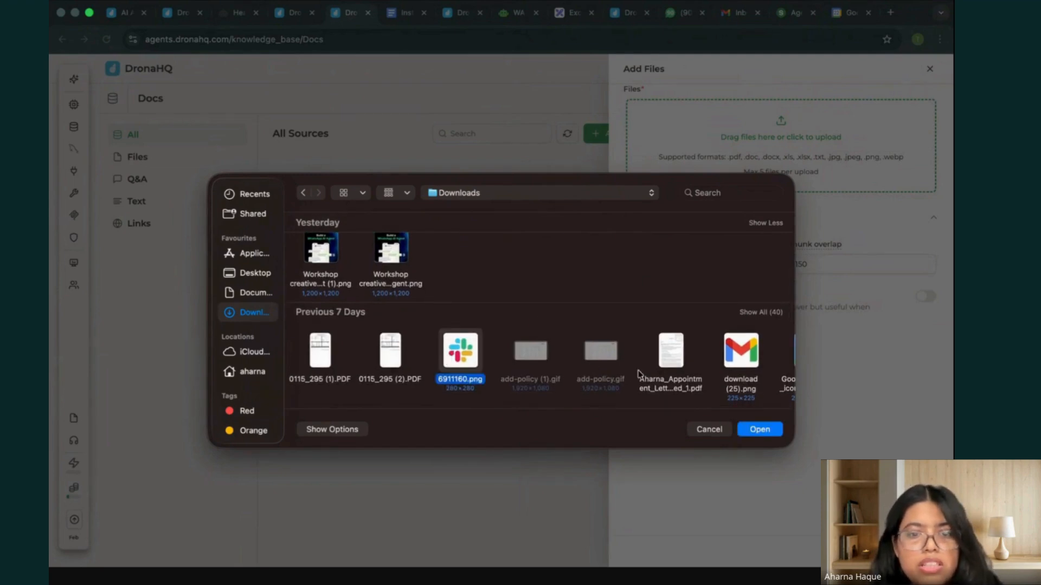
pyautogui.scroll(-2, 395, 360)
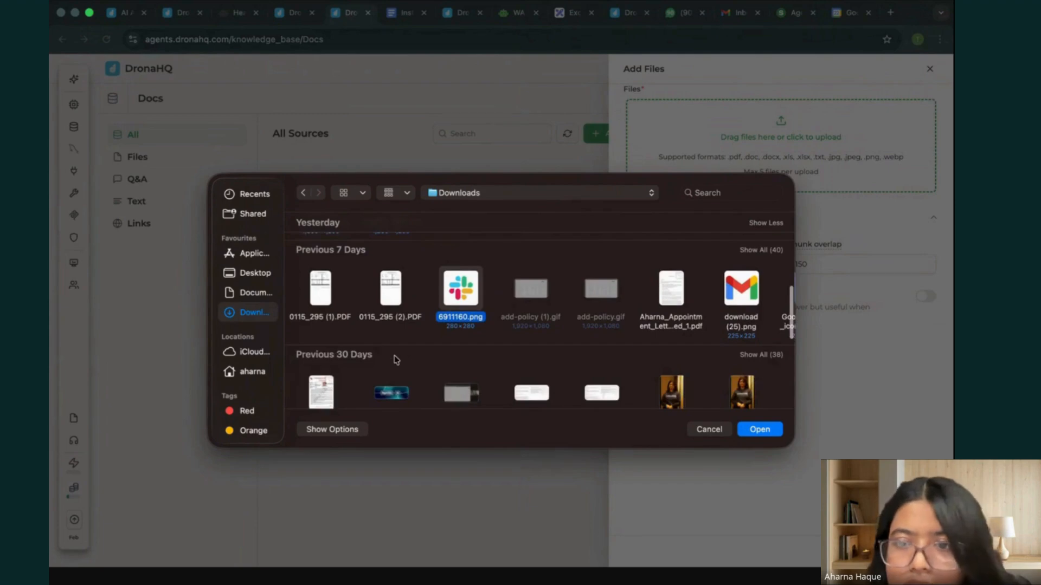
pyautogui.hscroll(8, 702, 324)
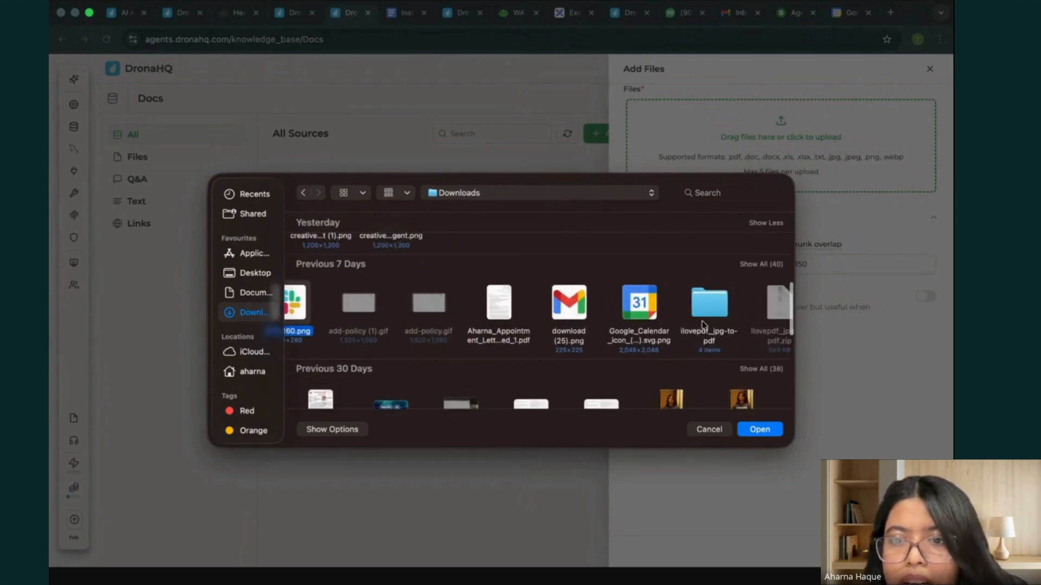
pyautogui.hscroll(2, 702, 324)
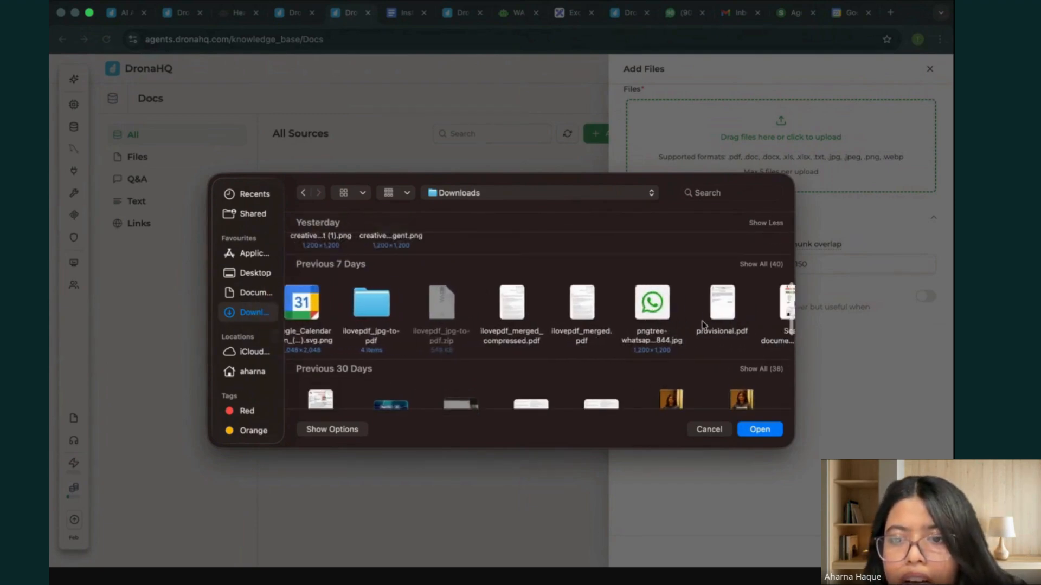
pyautogui.click(662, 314)
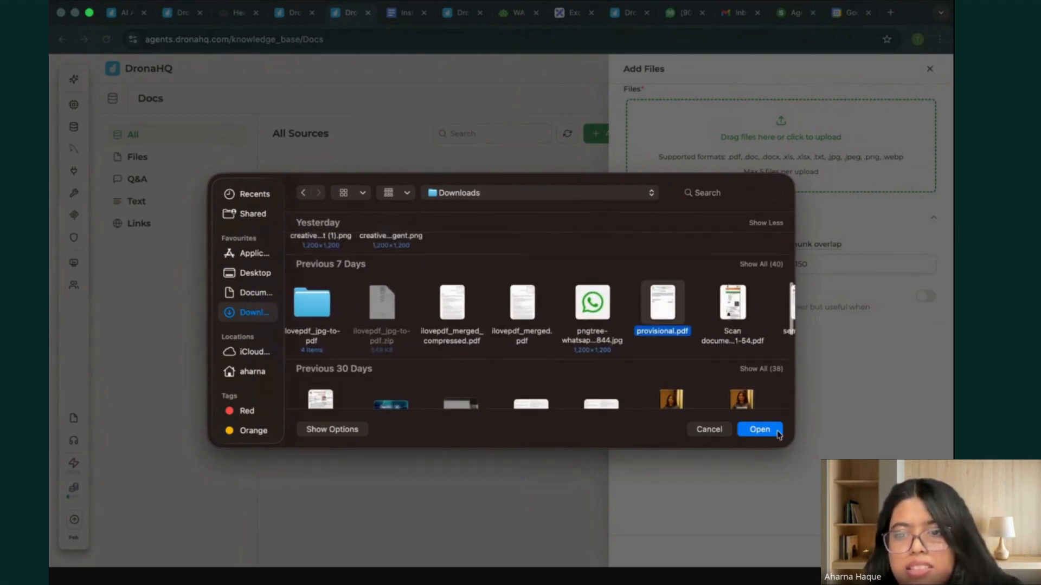
pyautogui.click(759, 430)
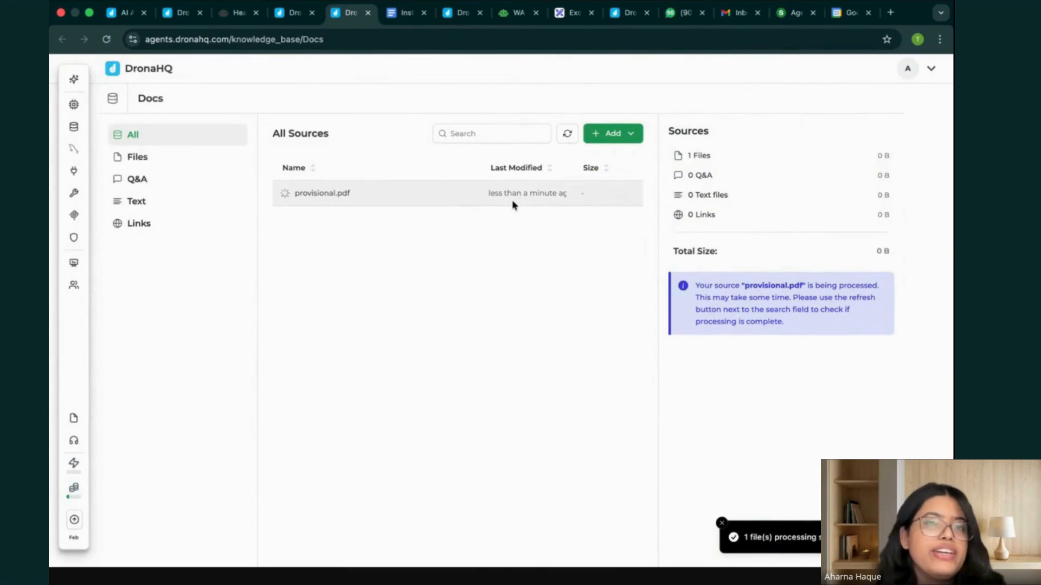
# Examine the Files, Q&A, Text and Links source types of the Docs knowledge base, including the Q&A and text entry forms.
pyautogui.click(184, 159)
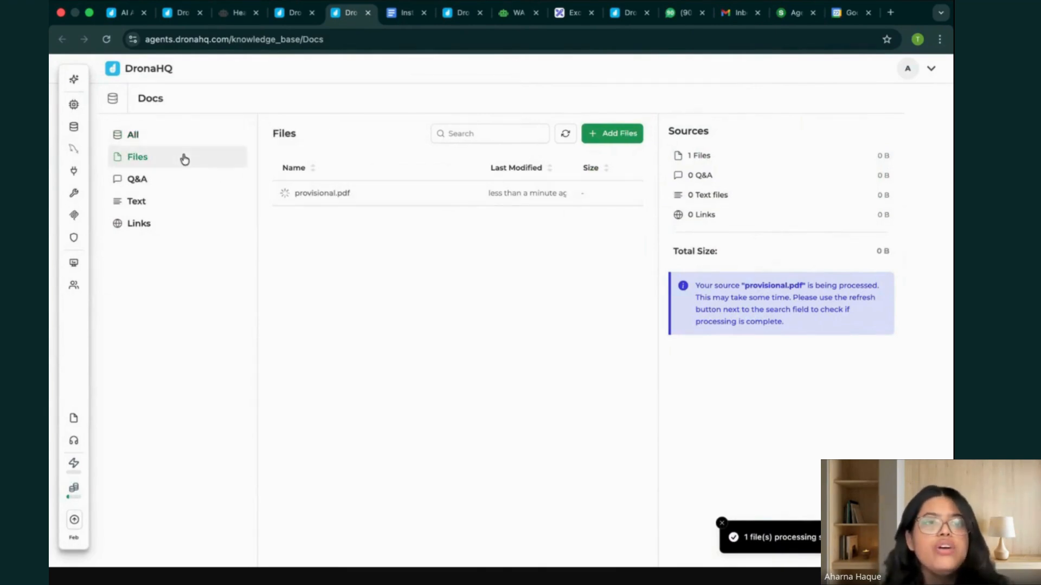
pyautogui.click(169, 180)
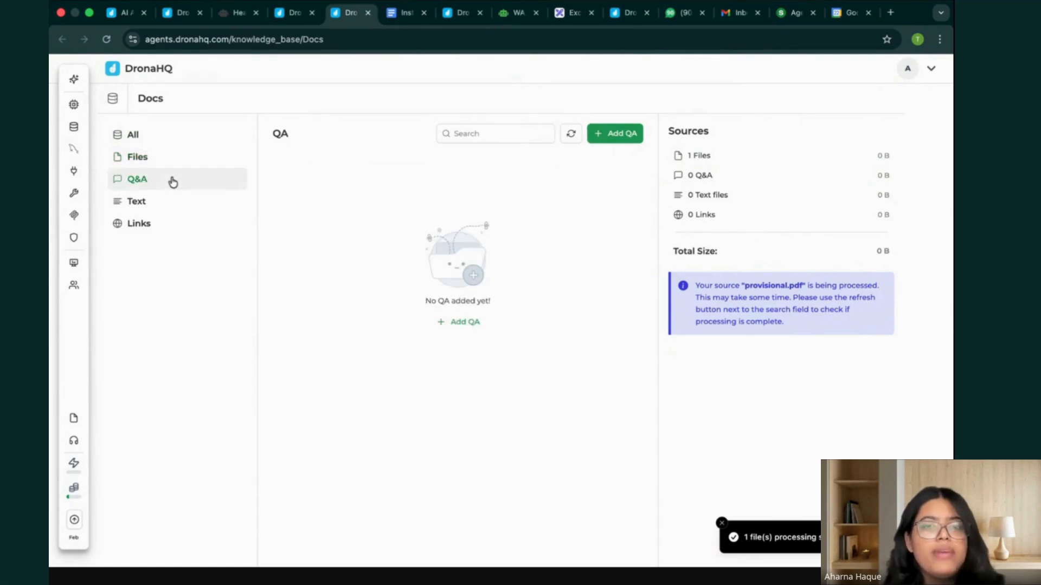
pyautogui.click(633, 139)
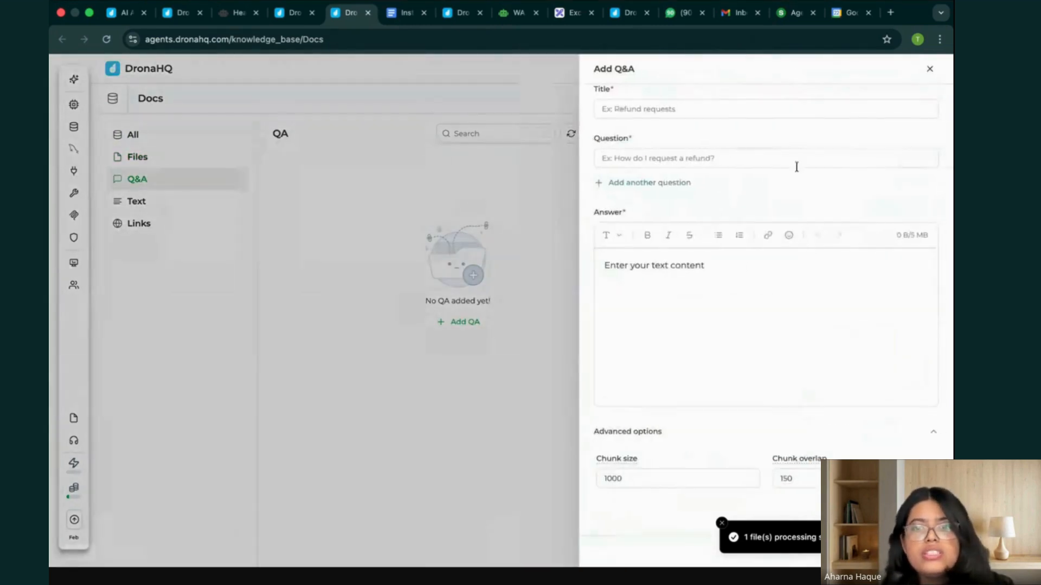
pyautogui.click(414, 202)
pyautogui.click(148, 201)
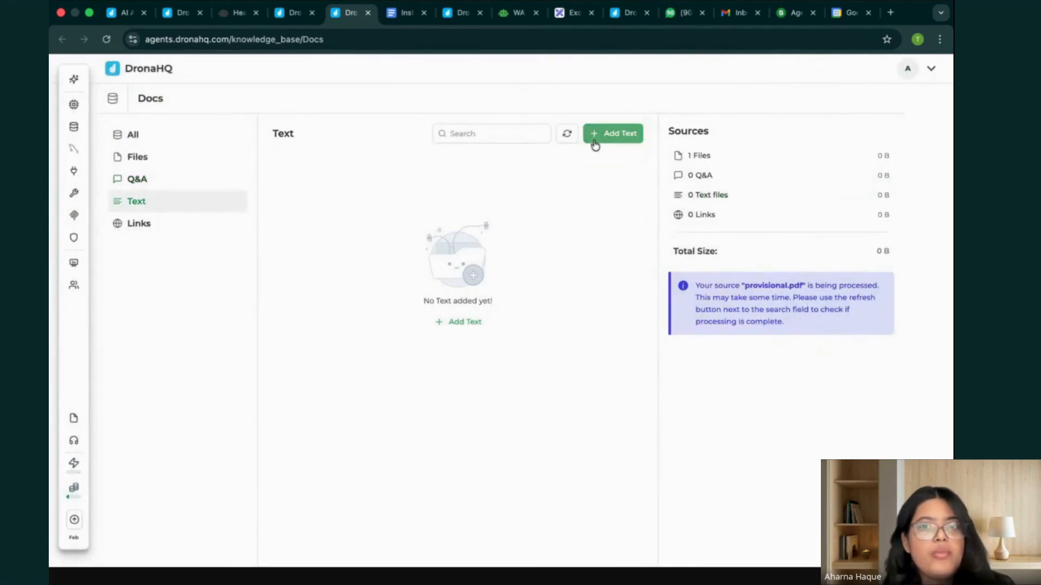
pyautogui.click(594, 142)
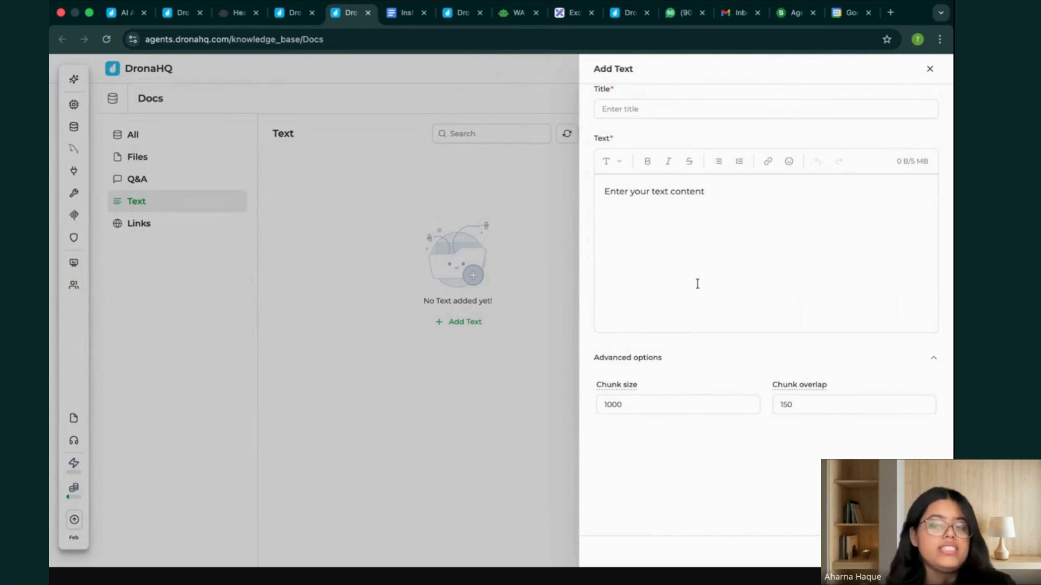
pyautogui.click(929, 69)
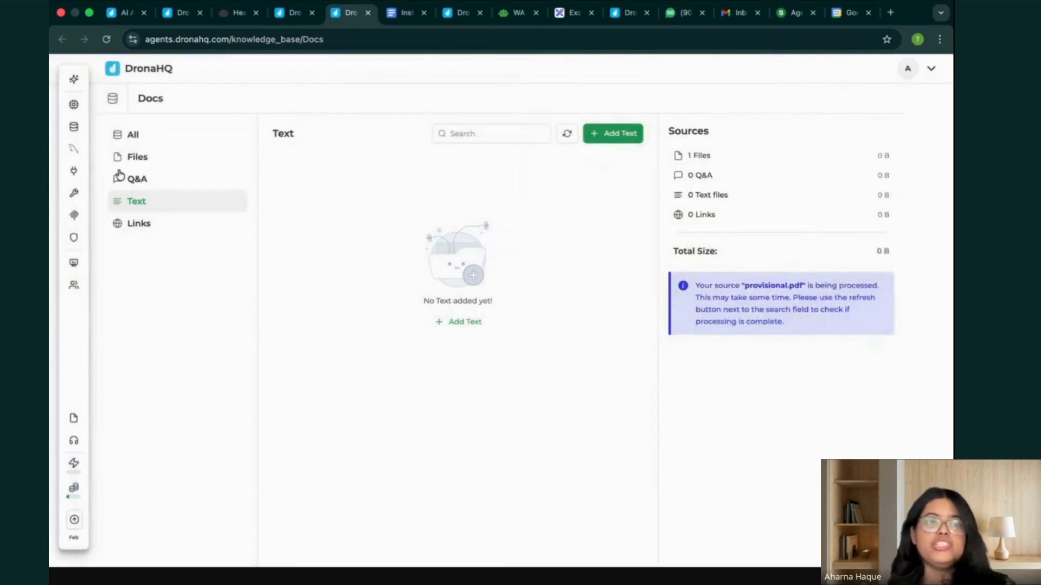
pyautogui.click(138, 225)
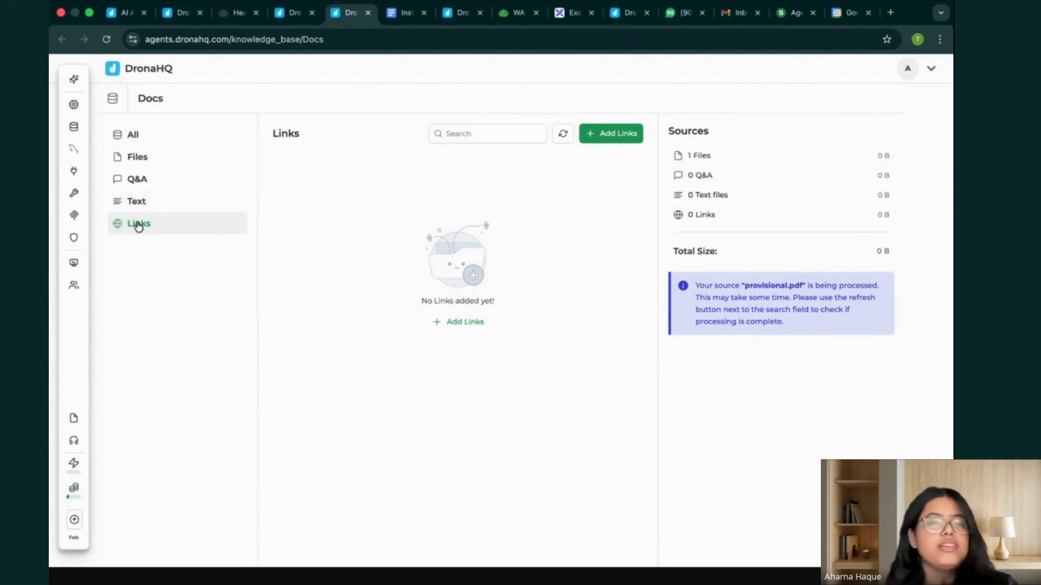
# Examine the crawl settings offered for adding links to the Docs knowledge base.
pyautogui.click(627, 135)
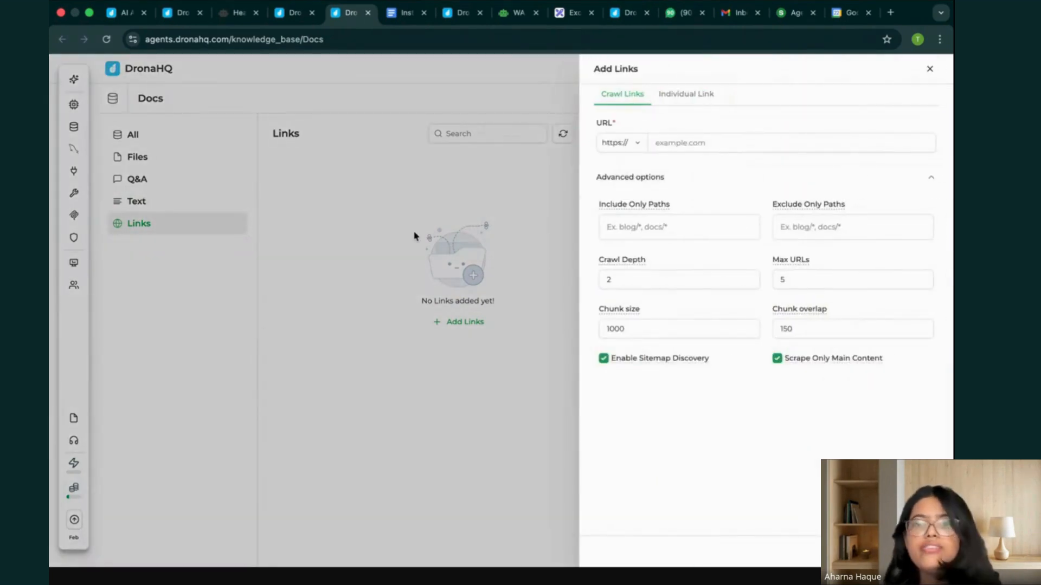
pyautogui.click(930, 69)
# Return to the HealthCare Clinic Agent and attach the Clinic-Information knowledge base to it.
pyautogui.click(292, 14)
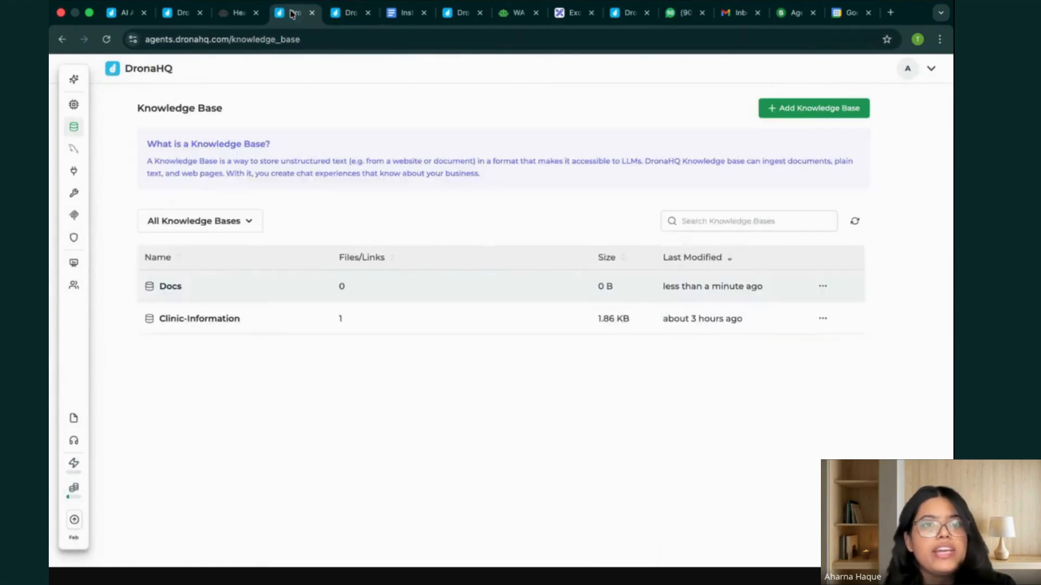
pyautogui.click(242, 15)
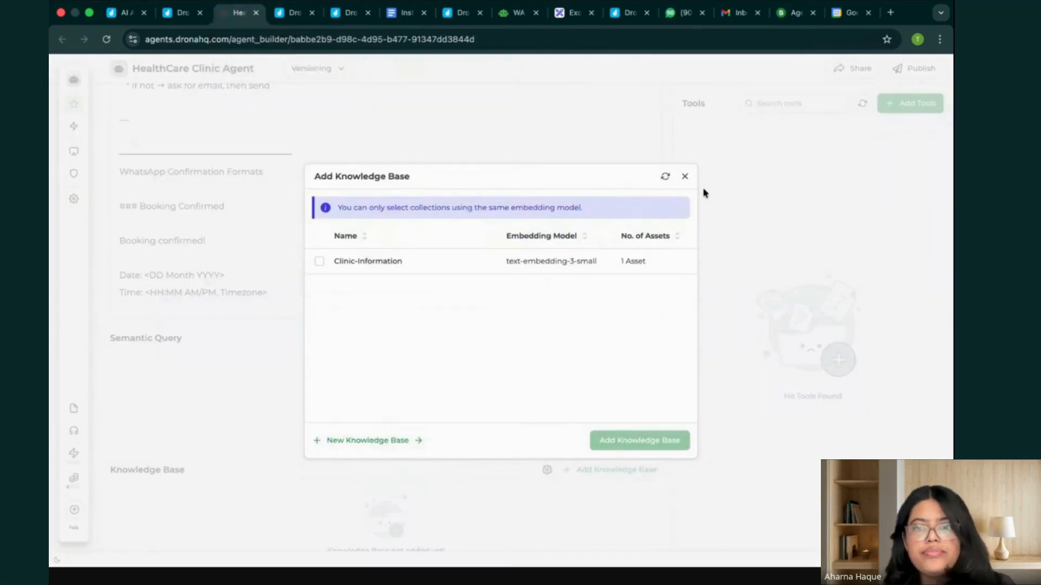
pyautogui.click(319, 260)
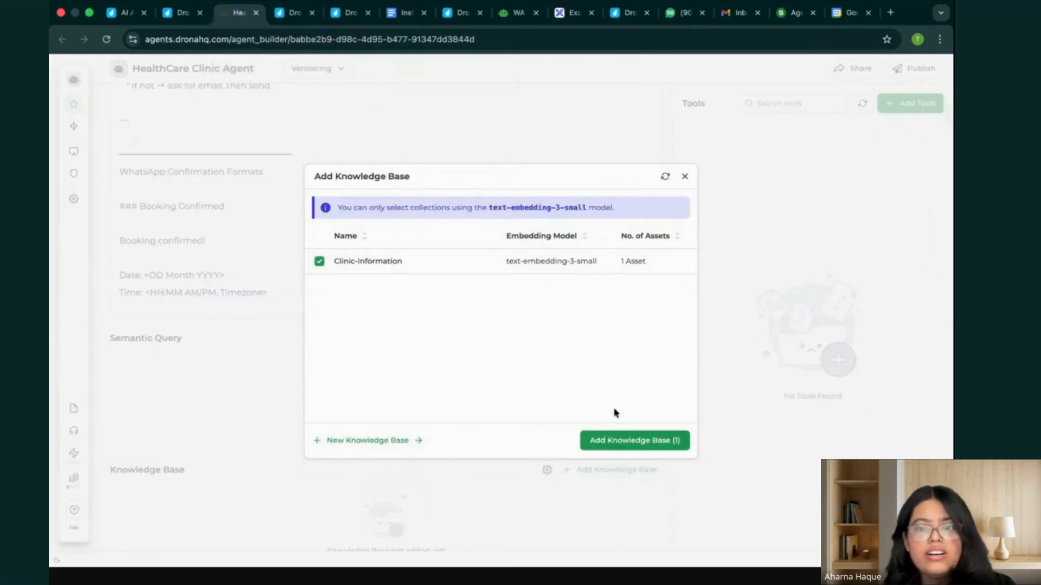
pyautogui.click(640, 443)
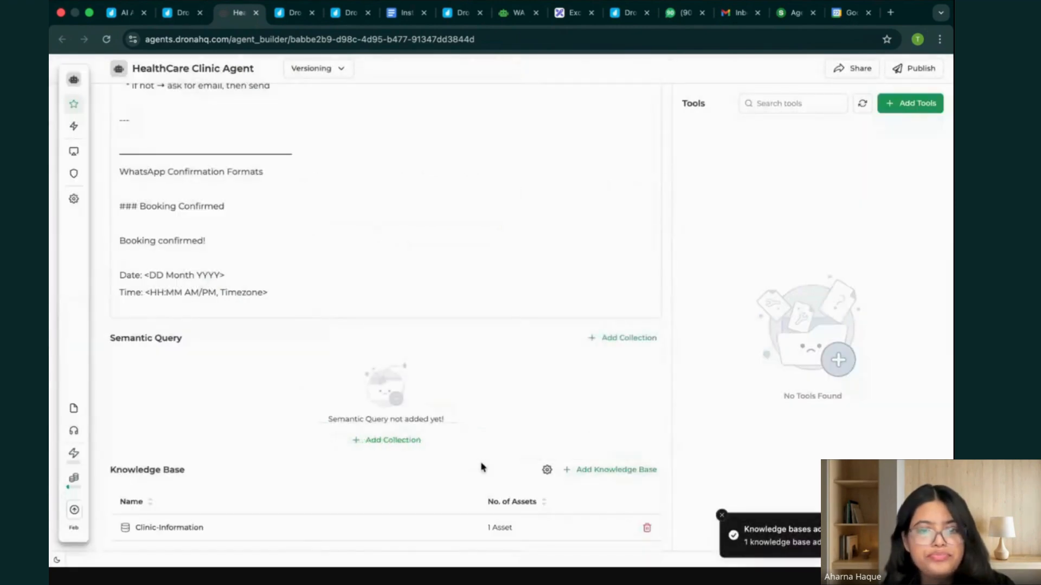
pyautogui.scroll(-1, 525, 417)
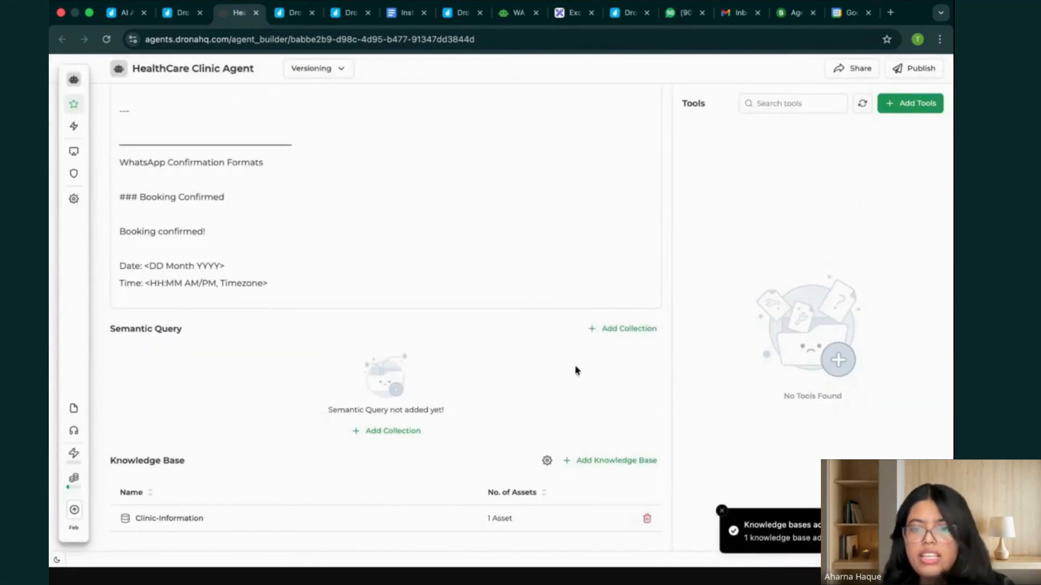
pyautogui.click(722, 511)
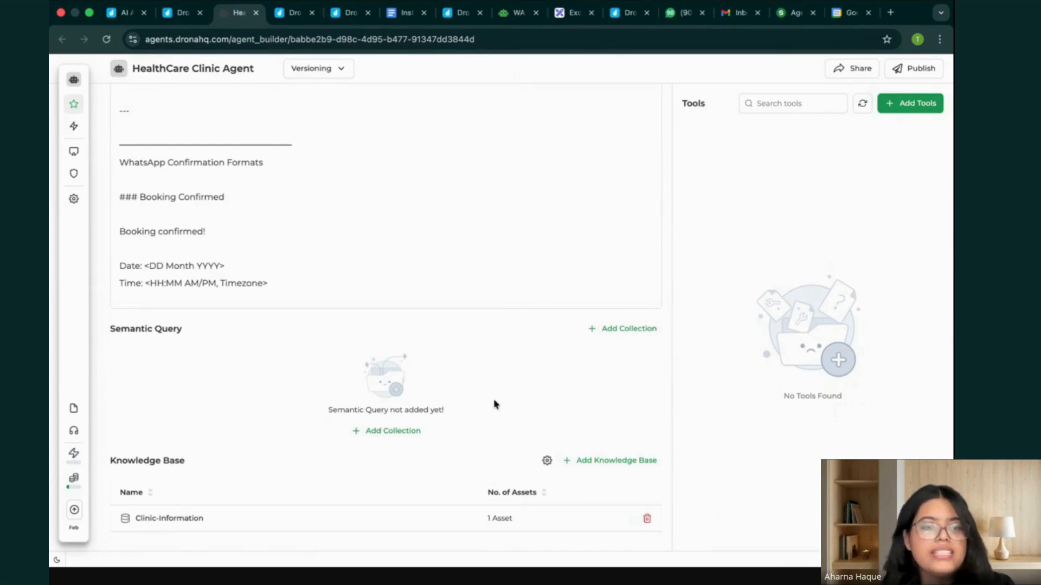
# Open the DronaHQ Tools catalog for adding tools to the HealthCare Clinic Agent.
pyautogui.scroll(2, 359, 168)
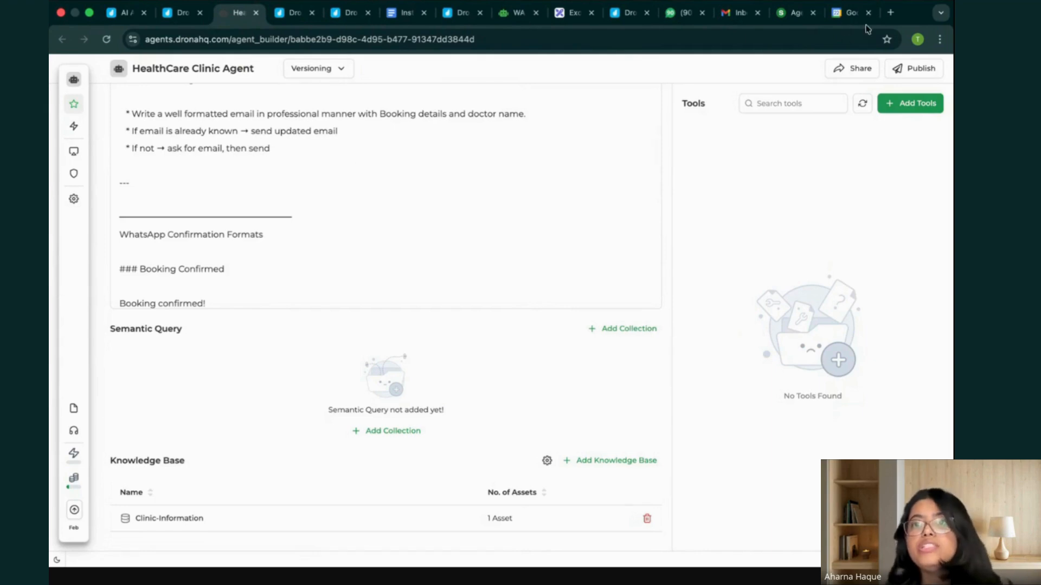
pyautogui.click(905, 105)
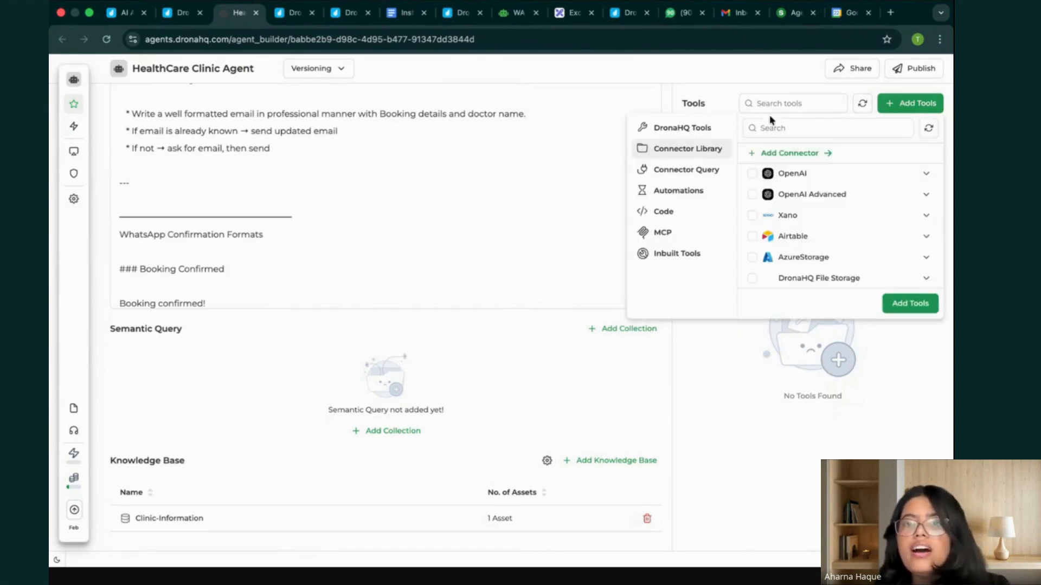
pyautogui.click(703, 129)
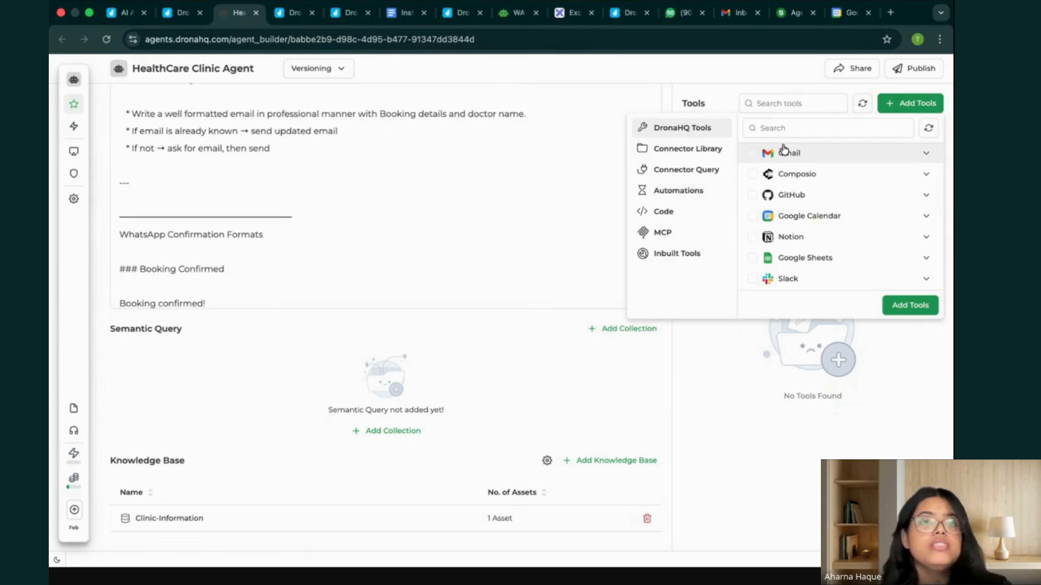
# Switch to the AI agent workshop guide and review the tools needed for the WhatsApp HealthCare Agent.
pyautogui.click(124, 16)
pyautogui.scroll(-15, 422, 316)
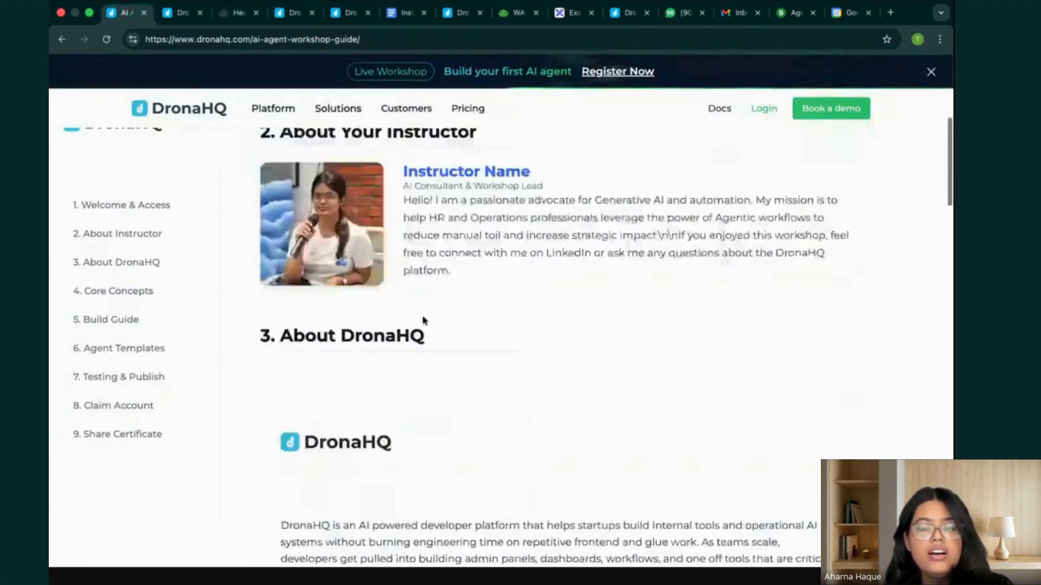
pyautogui.scroll(-3, 422, 317)
pyautogui.scroll(1, 422, 320)
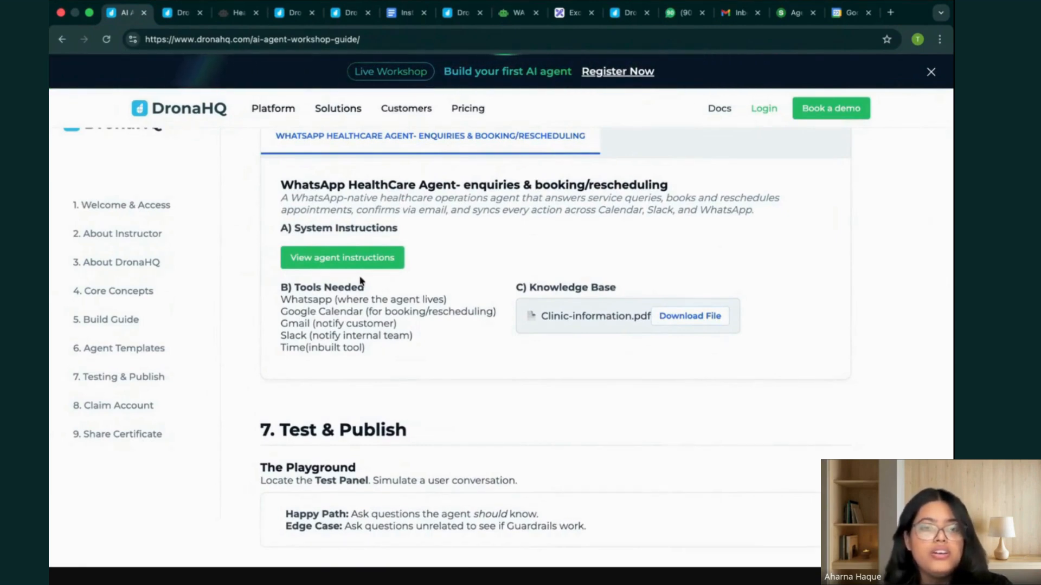
pyautogui.moveTo(365, 348); pyautogui.dragTo(282, 300)
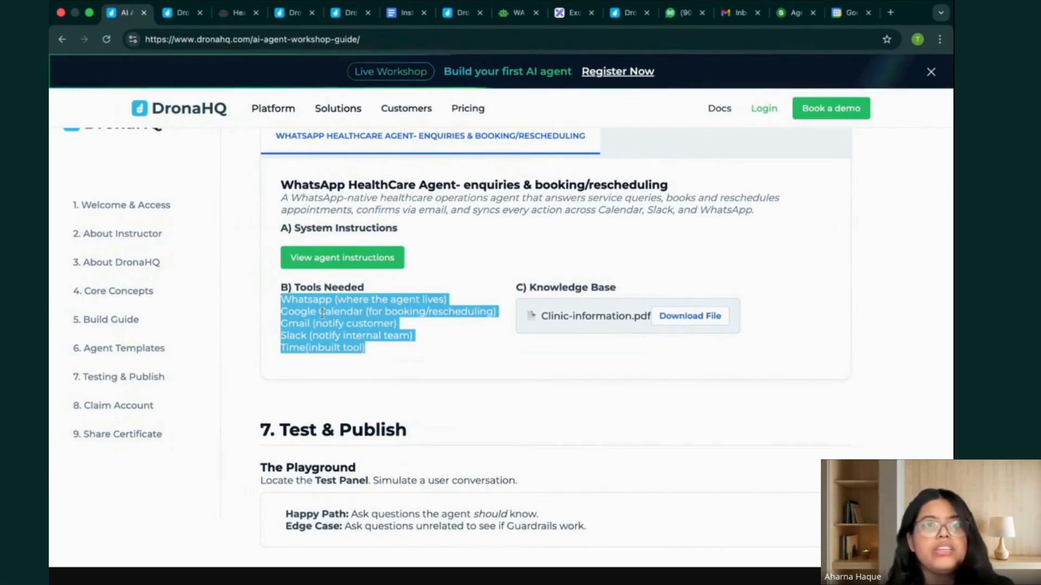
# Return to the HealthCare Clinic Agent and add the Whatsapp "Send message" action as a tool.
pyautogui.click(293, 13)
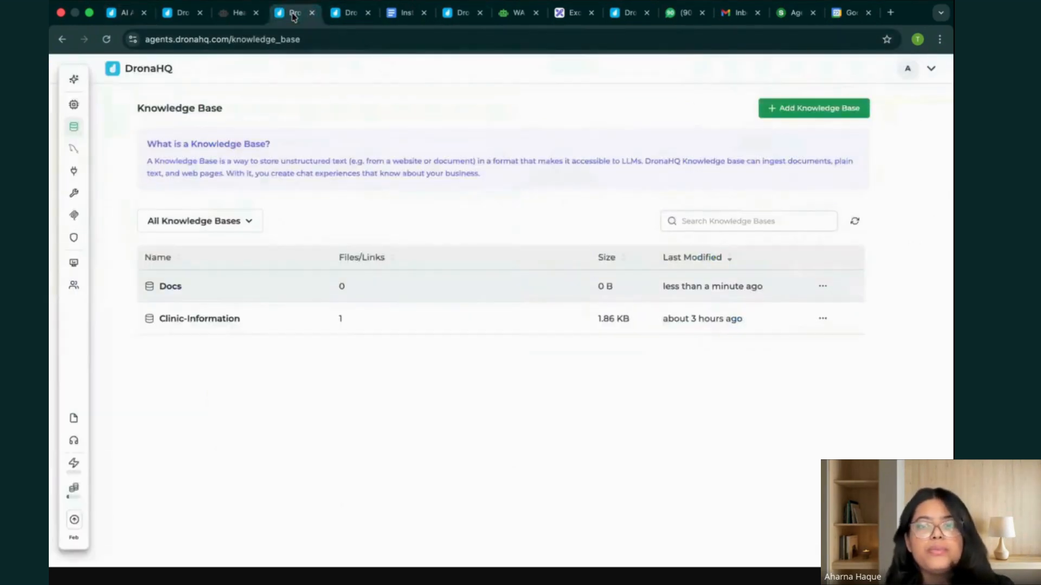
pyautogui.click(238, 12)
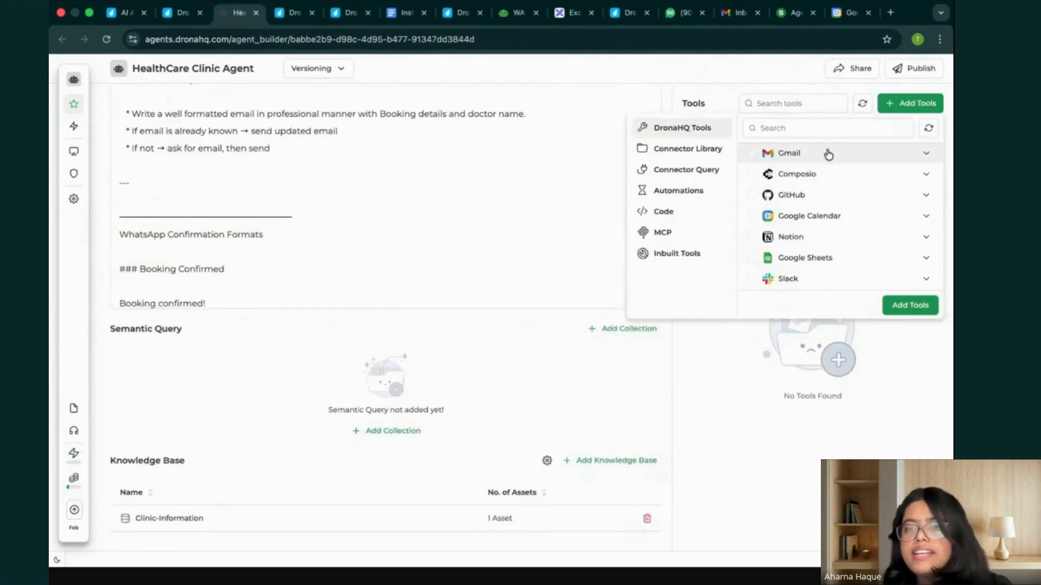
pyautogui.write('what')
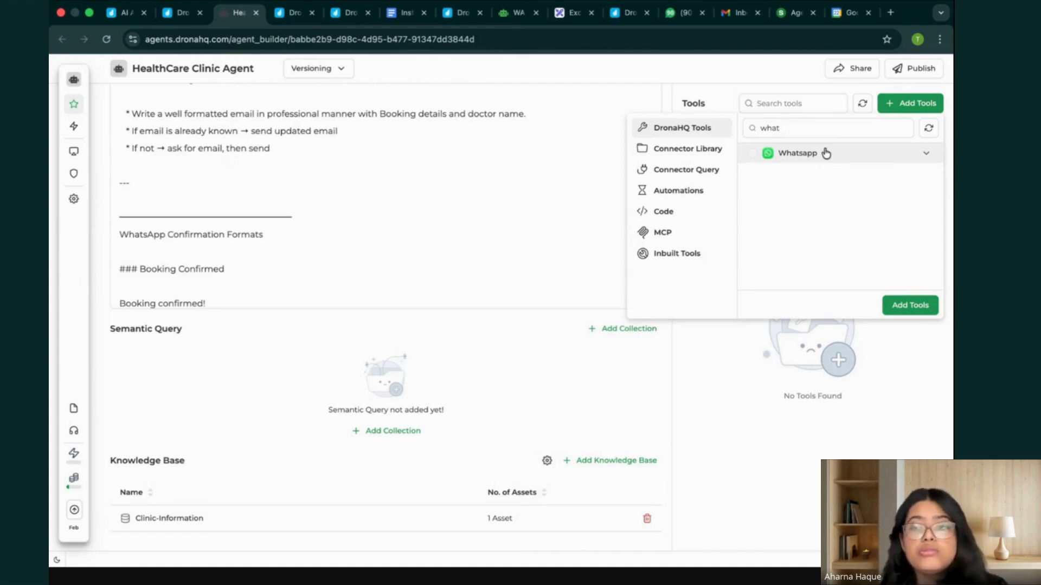
pyautogui.click(799, 158)
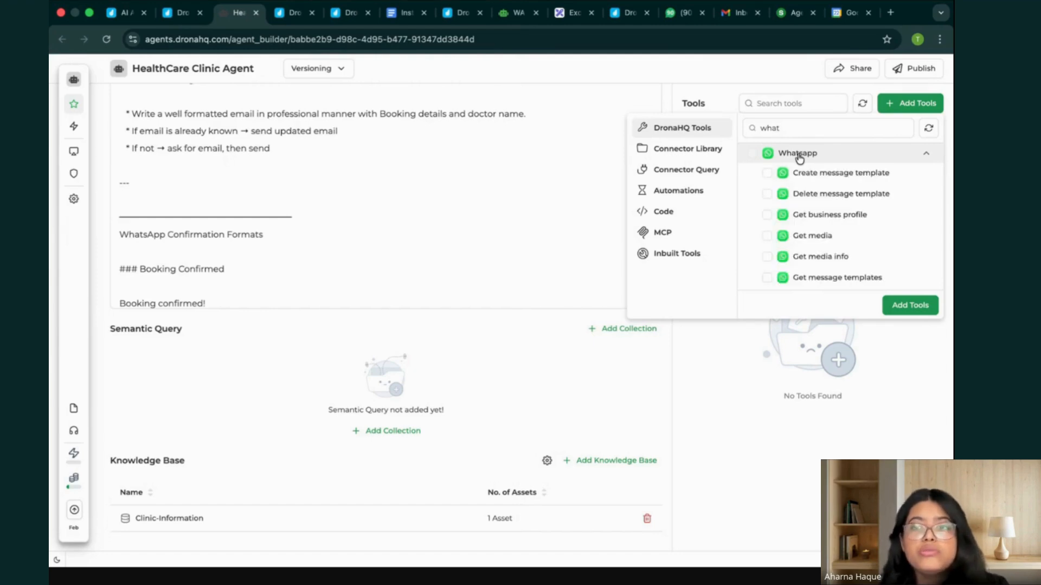
pyautogui.scroll(-4, 854, 250)
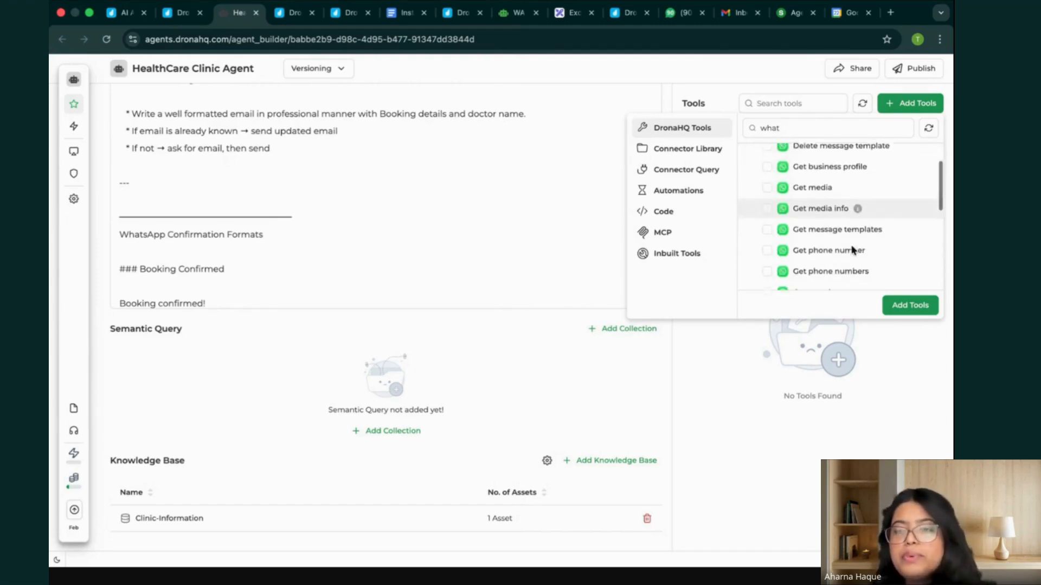
pyautogui.scroll(-3, 853, 250)
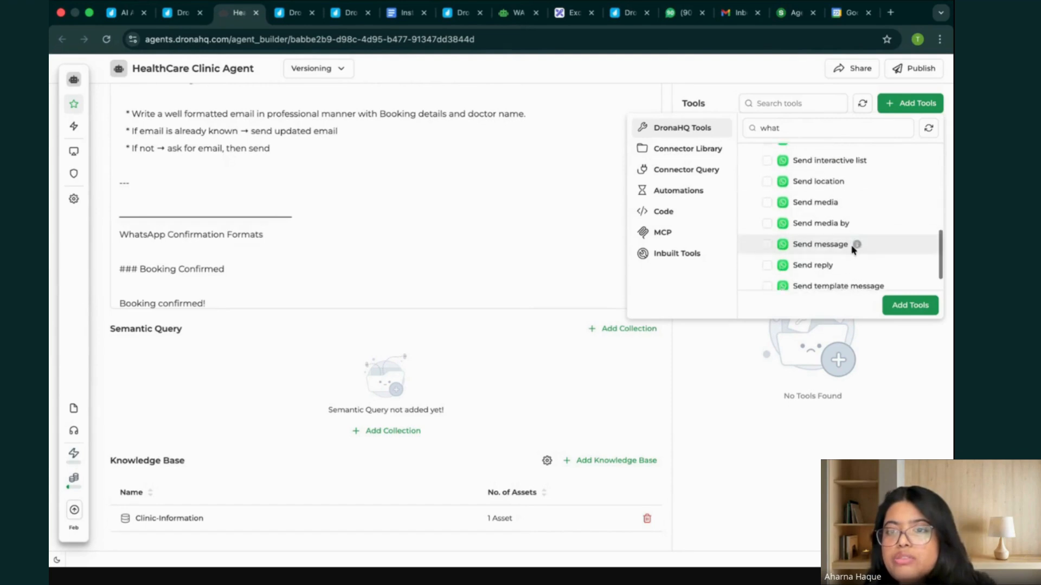
pyautogui.click(768, 237)
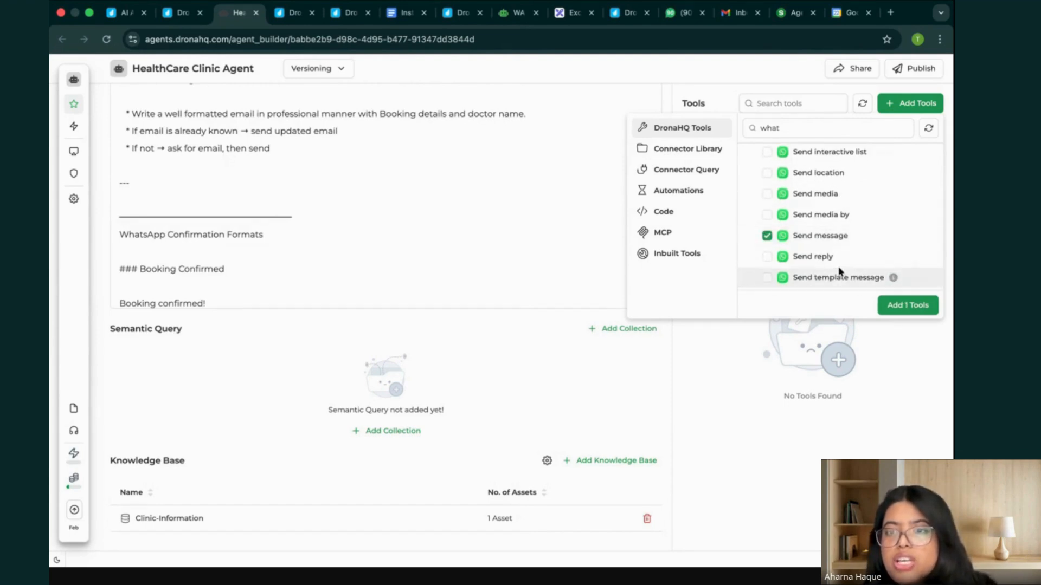
pyautogui.scroll(-1, 840, 271)
pyautogui.scroll(5, 839, 271)
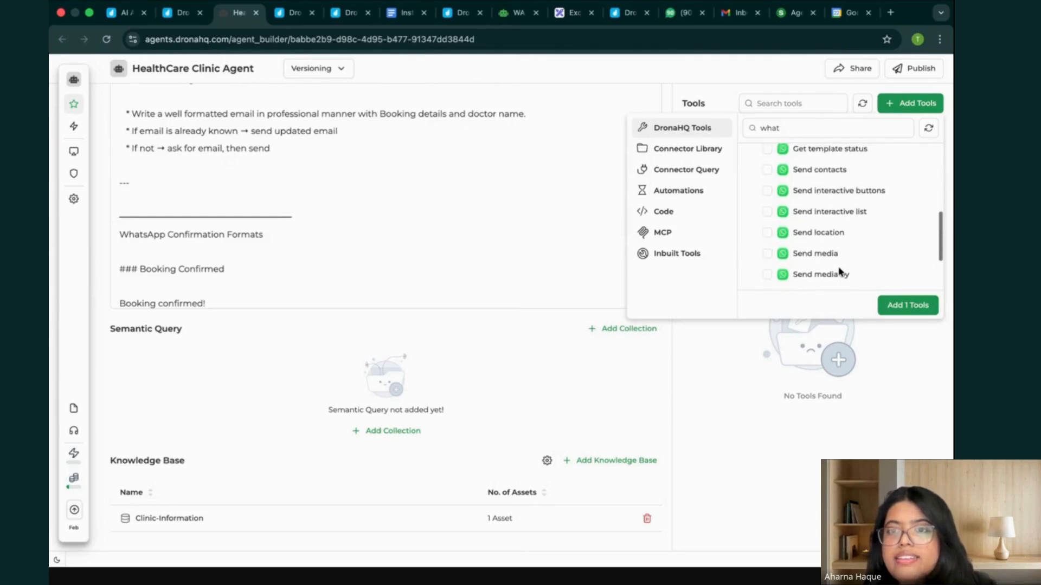
pyautogui.scroll(4, 839, 271)
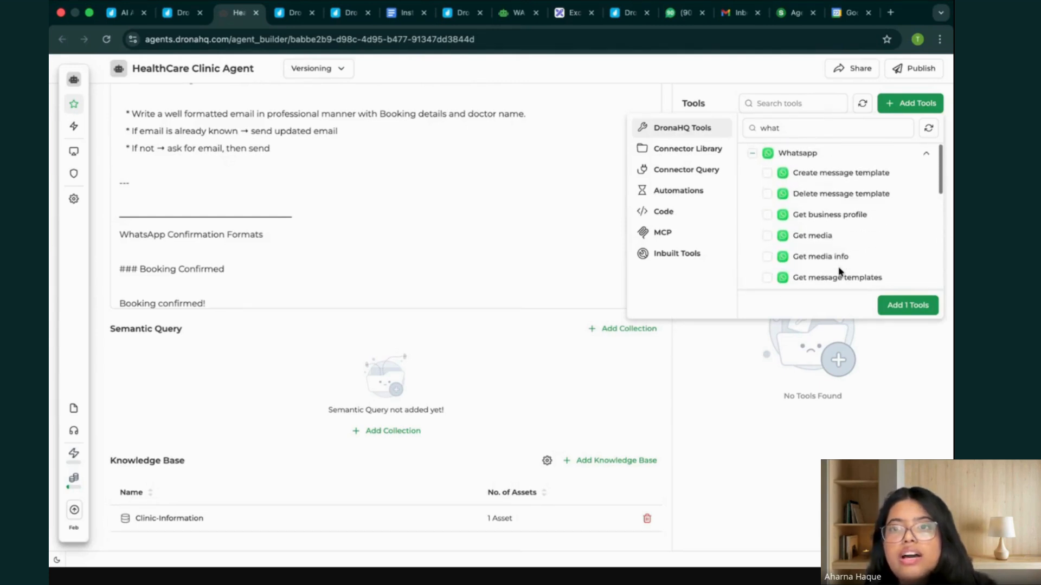
pyautogui.scroll(-1, 863, 244)
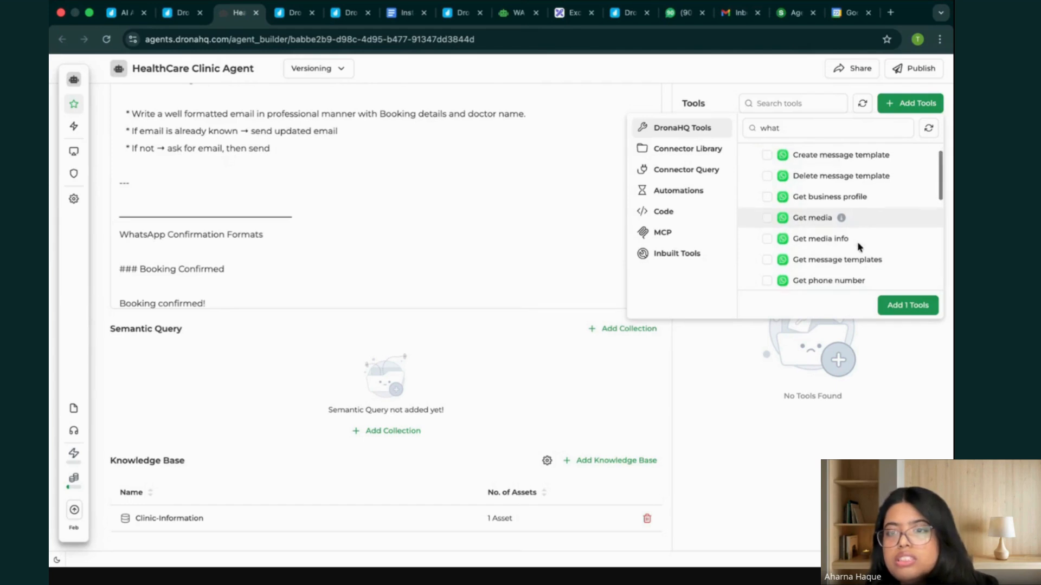
pyautogui.scroll(-8, 891, 278)
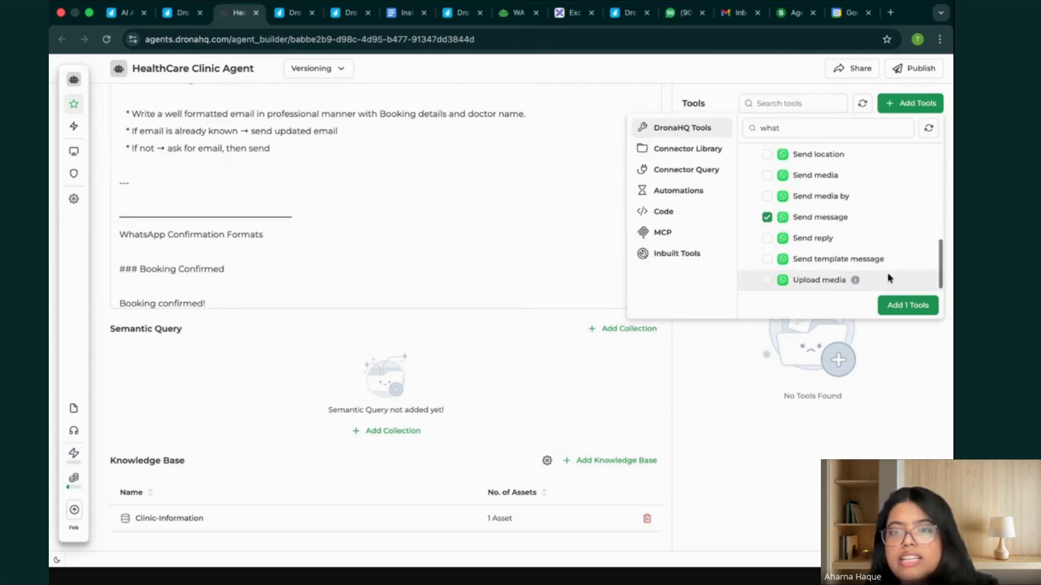
pyautogui.click(907, 307)
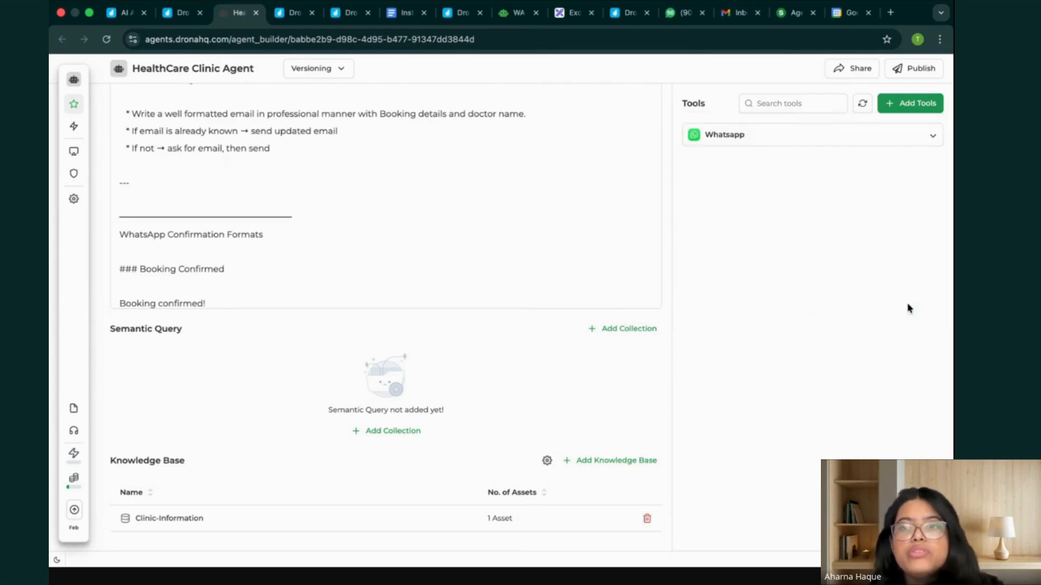
# Add the Gmail "Send Email" action from DronaHQ Tools to the agent.
pyautogui.click(930, 103)
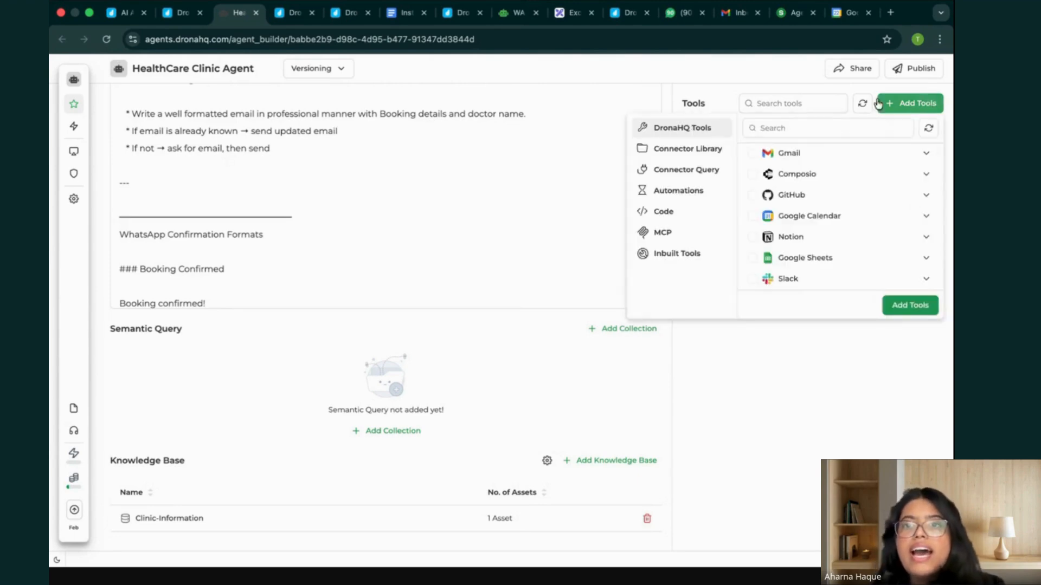
pyautogui.click(797, 153)
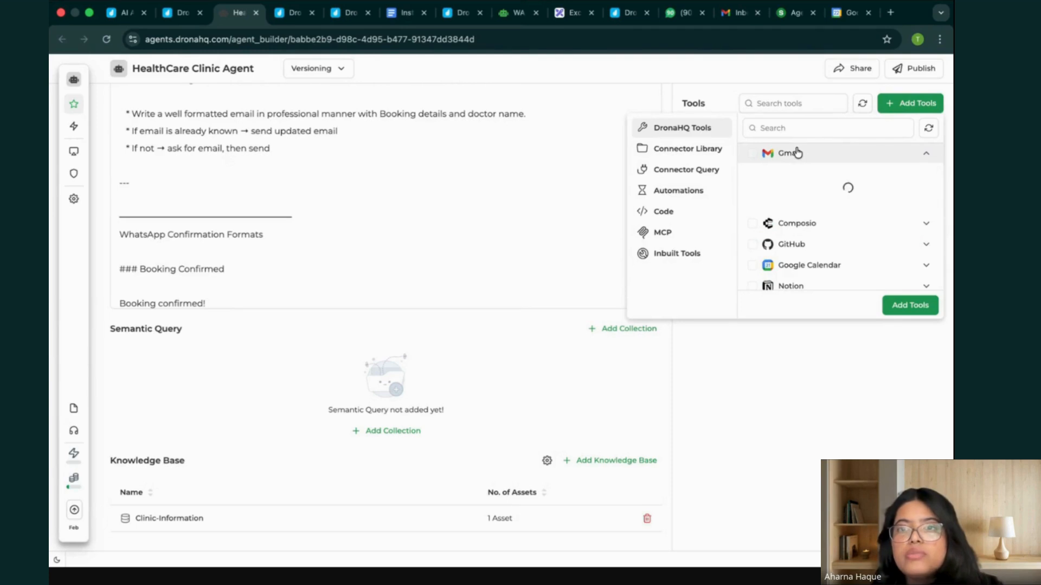
pyautogui.moveTo(866, 242)
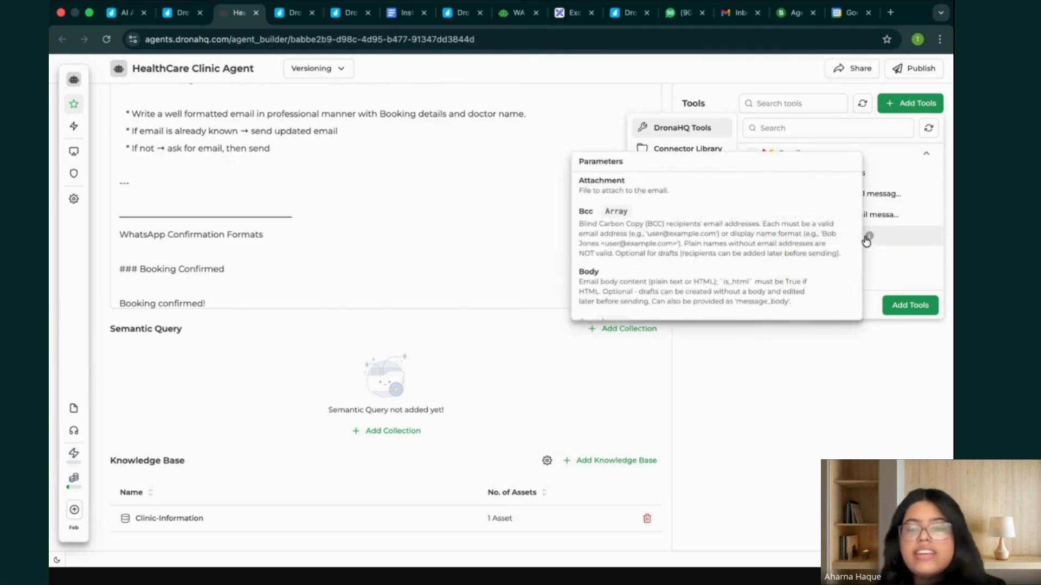
pyautogui.scroll(-1, 876, 201)
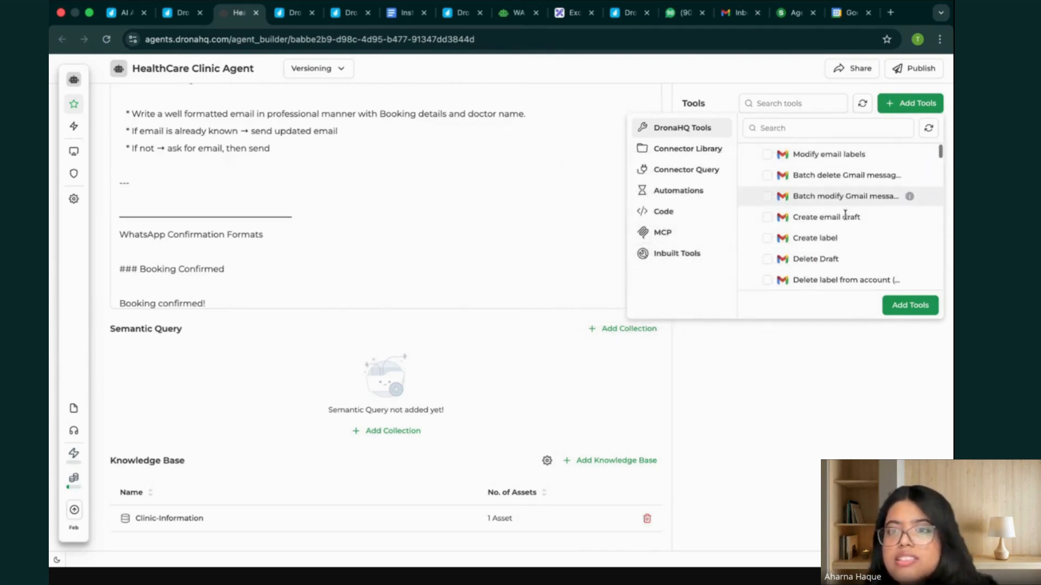
pyautogui.scroll(-5, 863, 216)
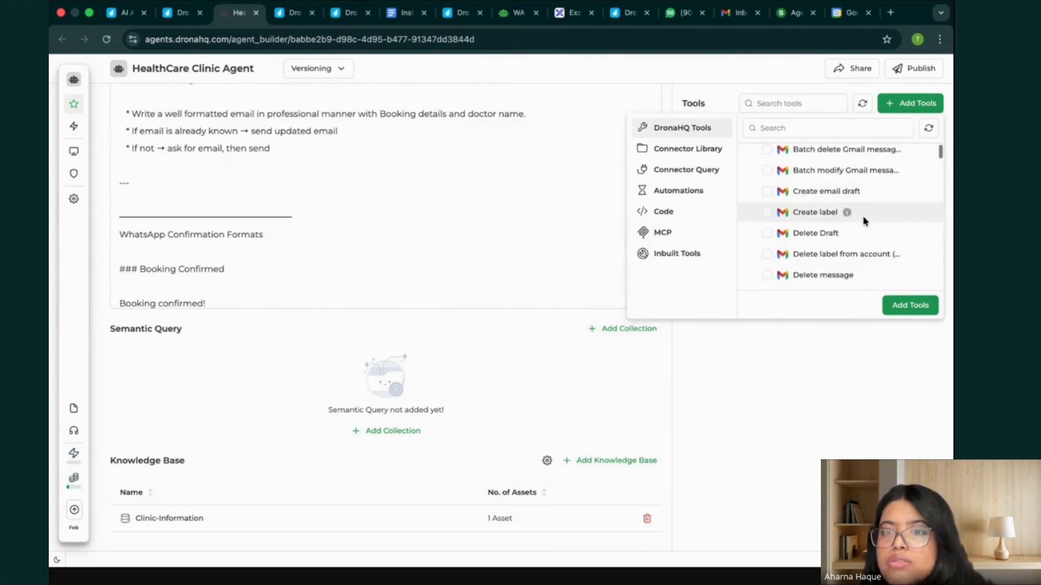
pyautogui.scroll(-8, 863, 216)
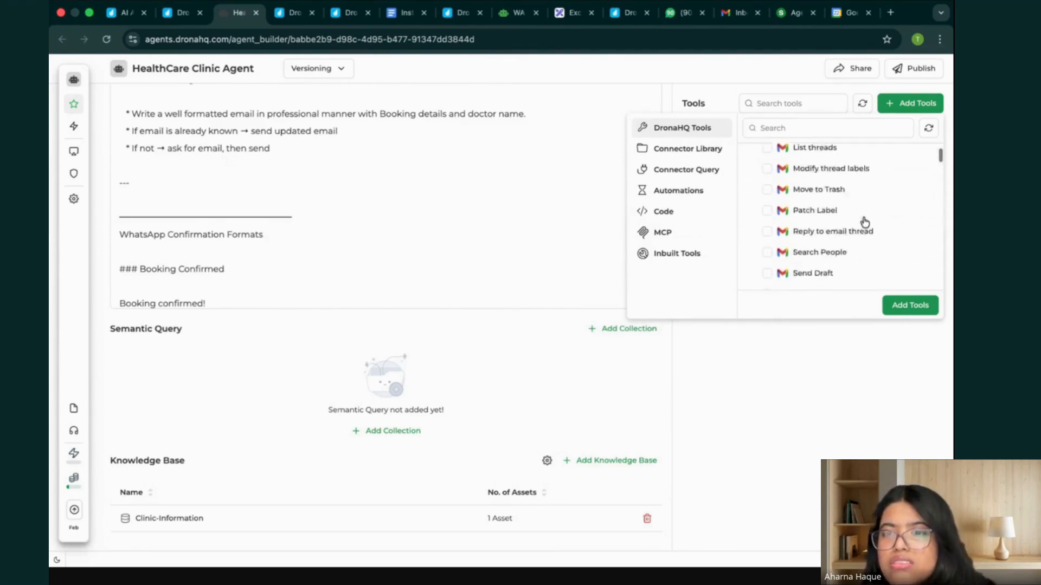
pyautogui.scroll(4, 864, 221)
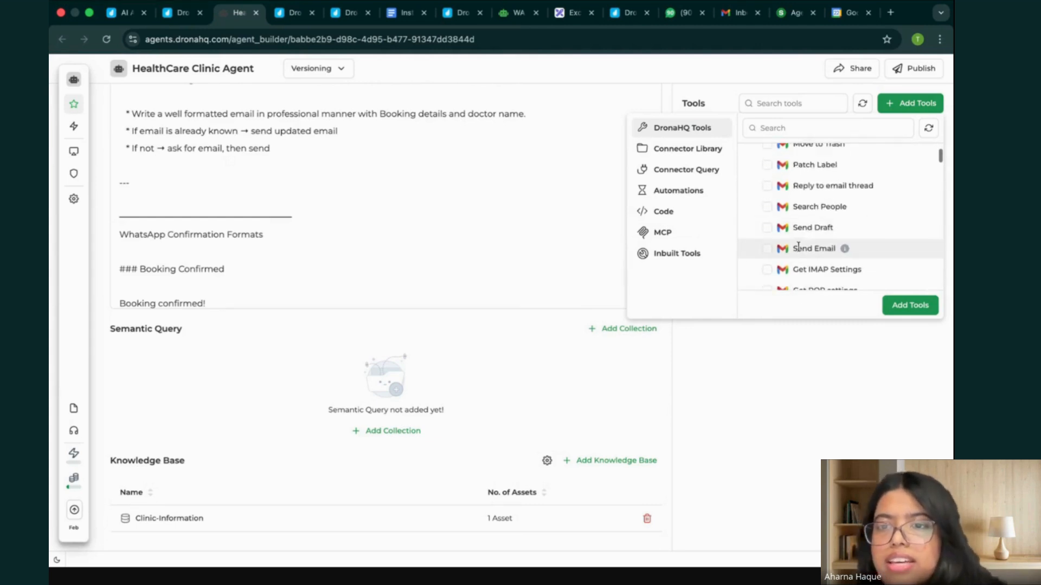
pyautogui.click(767, 249)
pyautogui.click(921, 312)
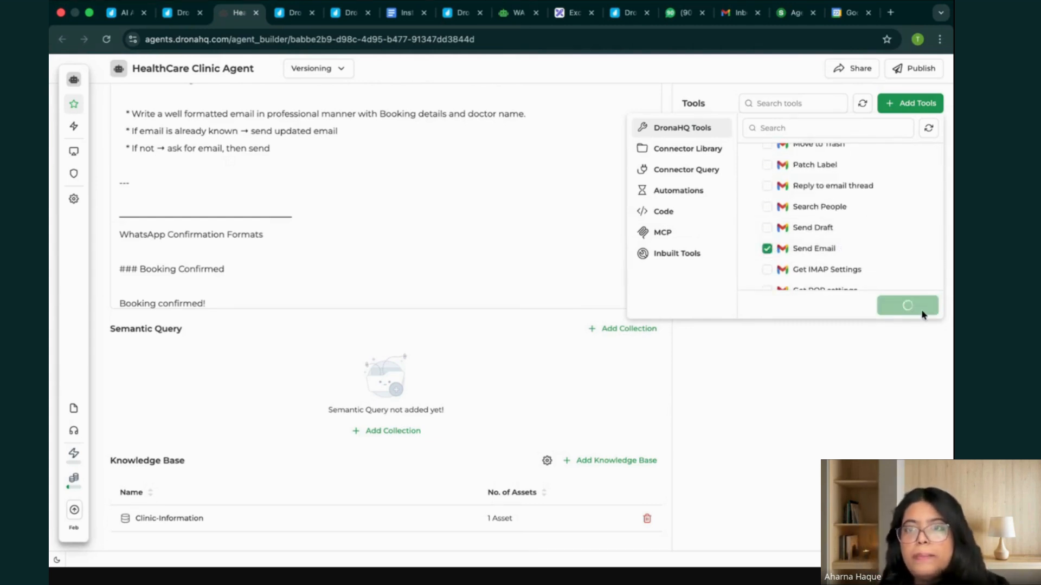
# Add the Slack "Send message" action from DronaHQ Tools to the HealthCare Clinic Agent.
pyautogui.click(925, 106)
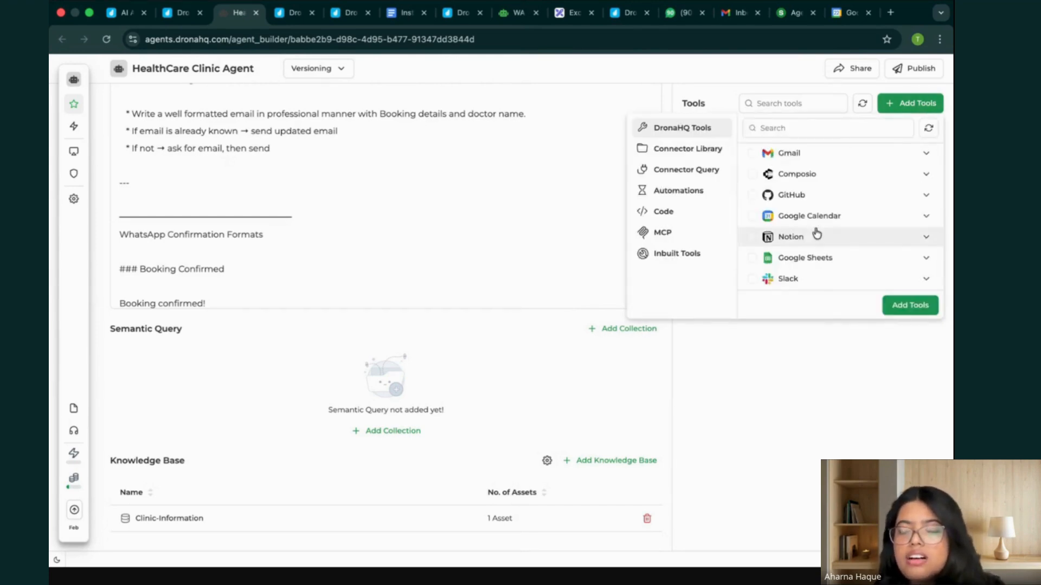
pyautogui.scroll(-1, 817, 234)
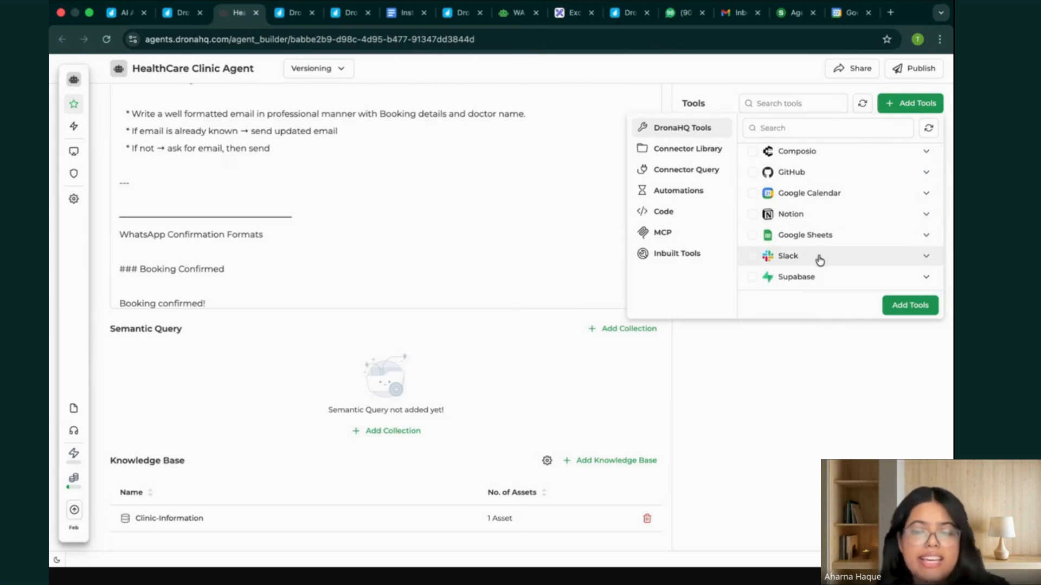
pyautogui.scroll(-2, 820, 261)
pyautogui.scroll(-2, 820, 261)
pyautogui.scroll(-4, 885, 259)
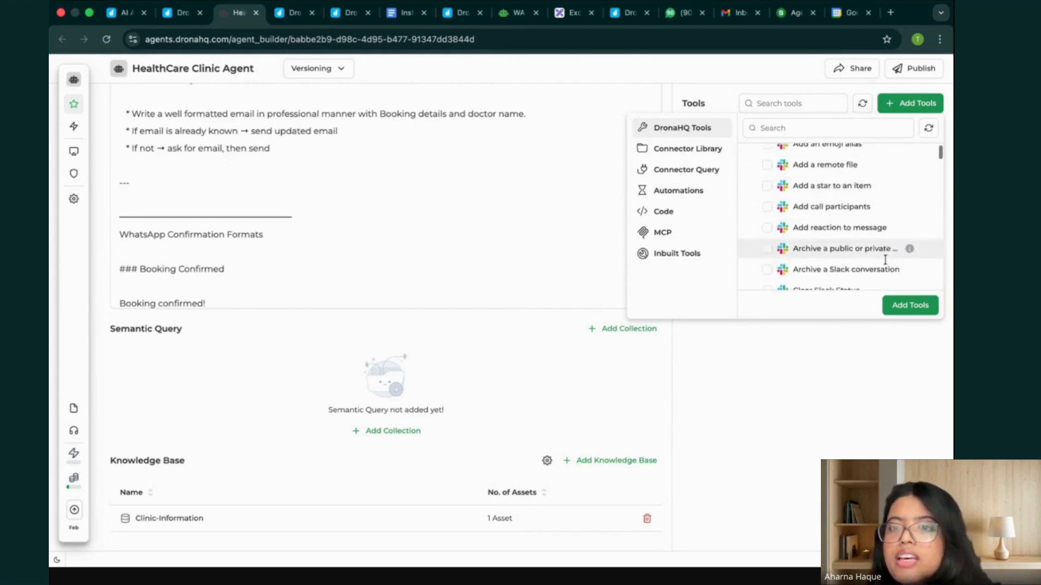
pyautogui.scroll(-2, 862, 235)
pyautogui.scroll(-2, 862, 236)
pyautogui.scroll(-10, 861, 234)
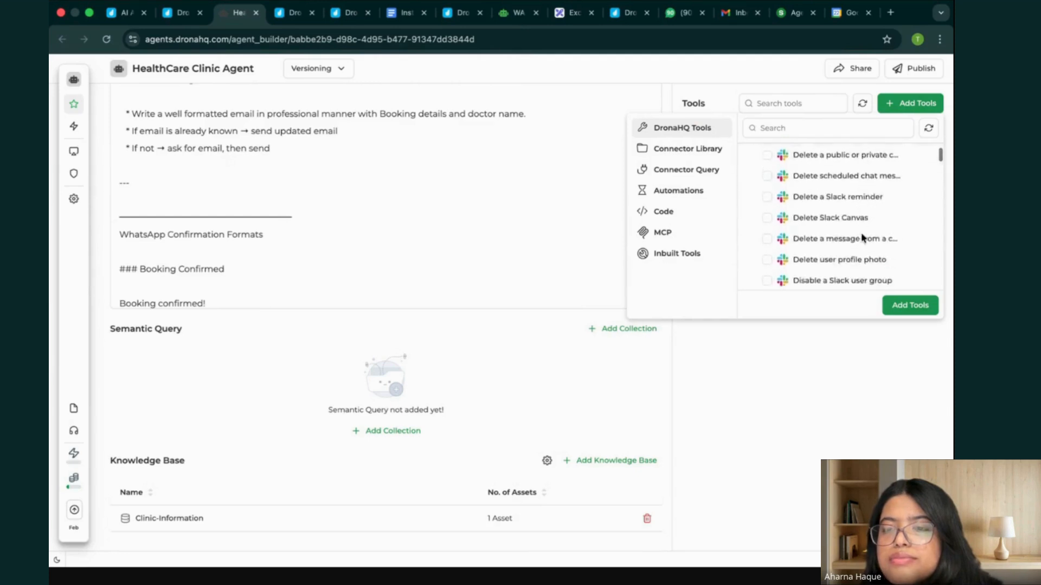
pyautogui.scroll(-1, 861, 236)
pyautogui.scroll(-6, 861, 233)
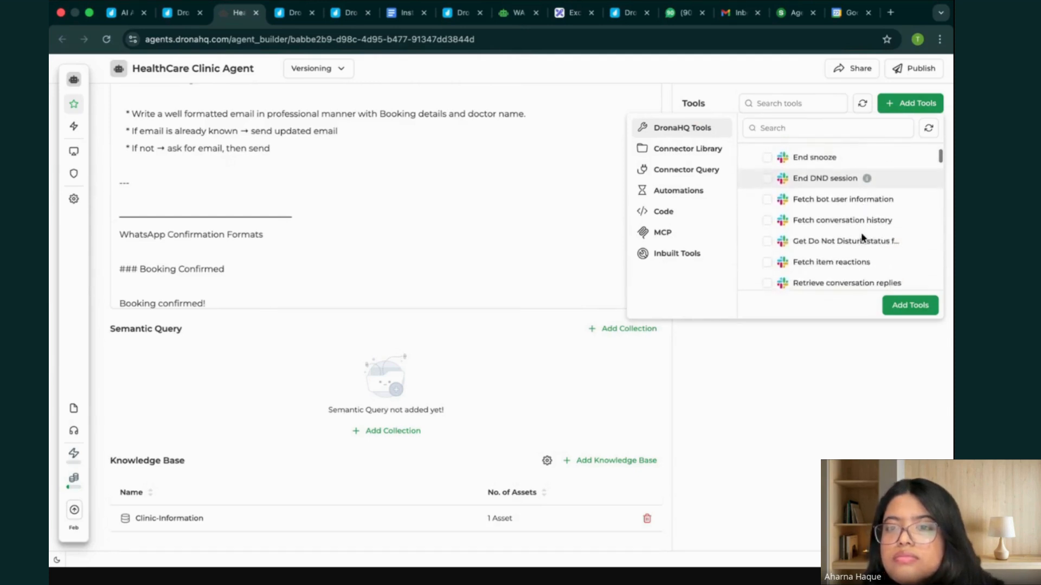
pyautogui.scroll(-10, 861, 234)
pyautogui.scroll(-15, 861, 233)
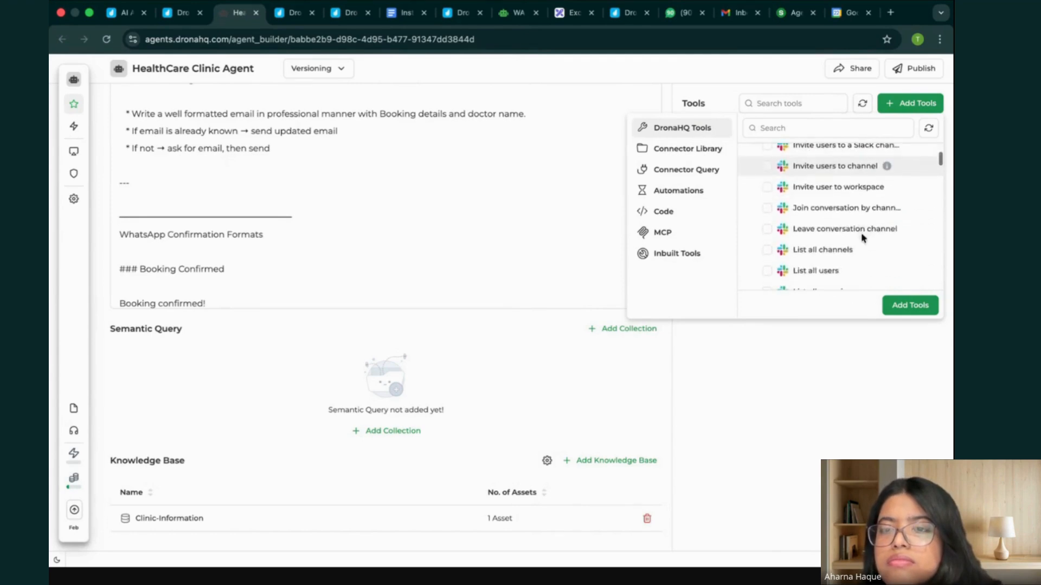
pyautogui.scroll(-12, 861, 233)
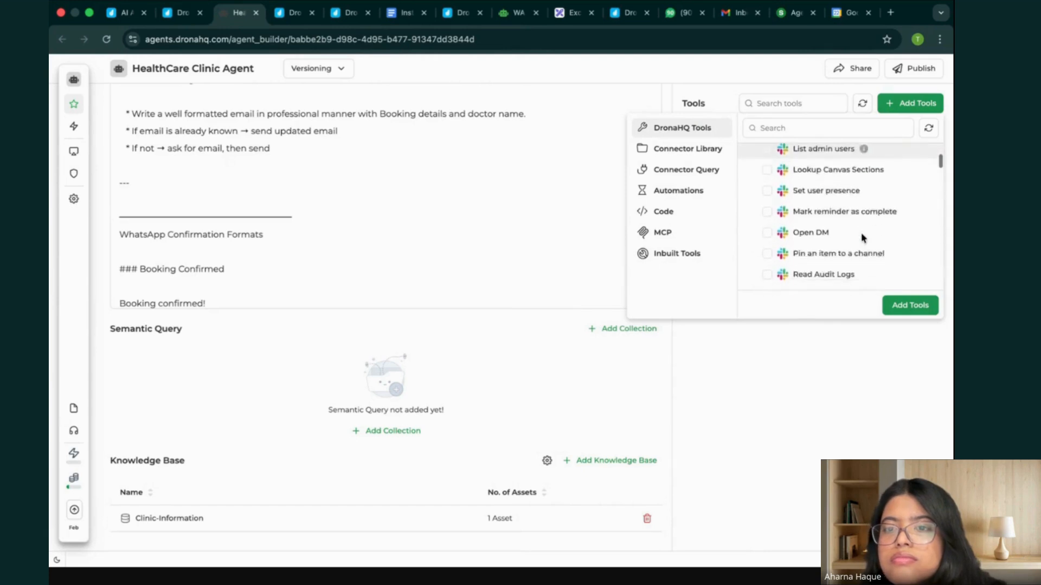
pyautogui.scroll(-12, 861, 234)
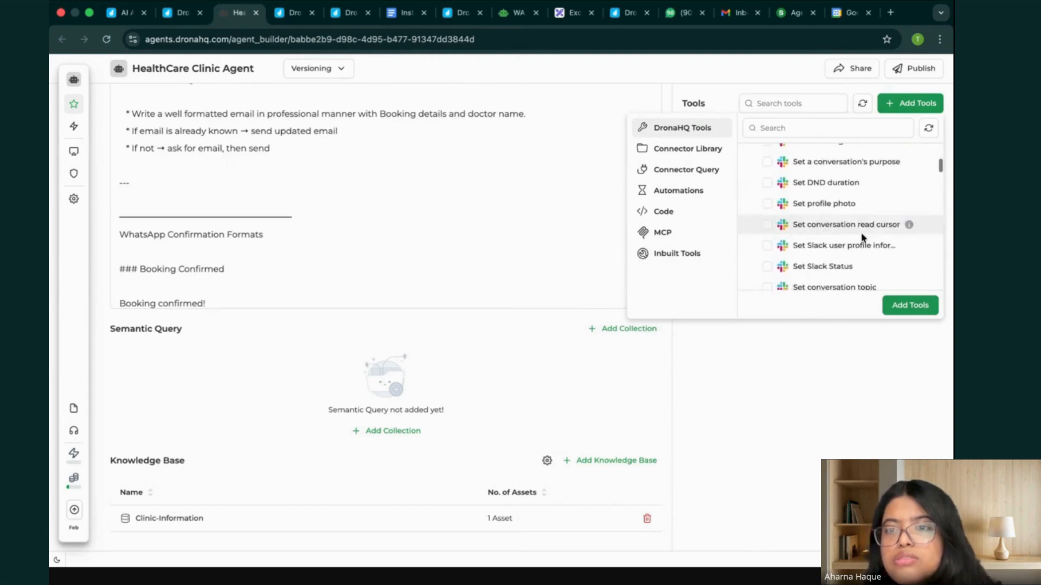
pyautogui.scroll(4, 861, 233)
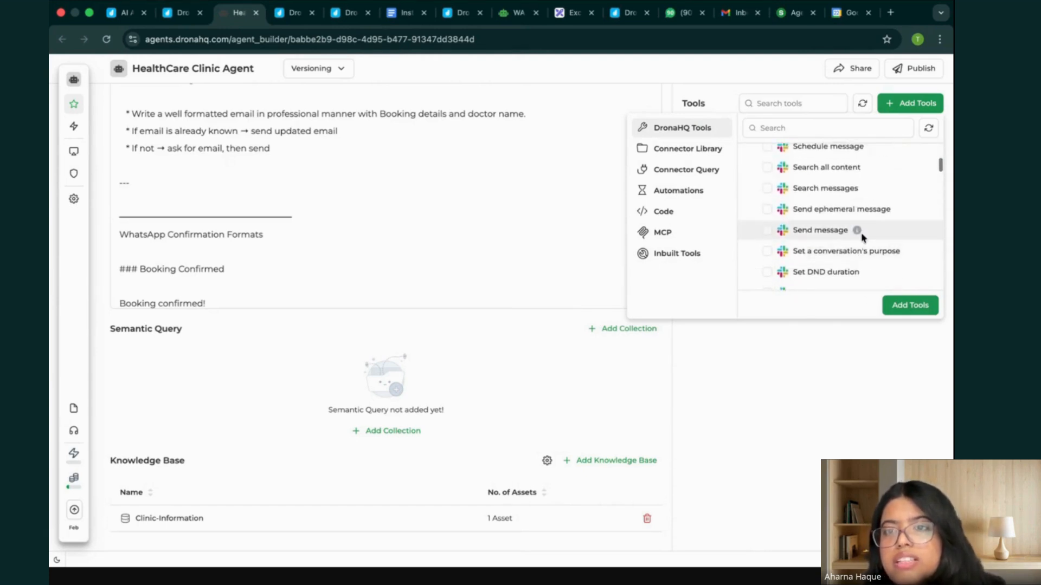
pyautogui.scroll(1, 777, 225)
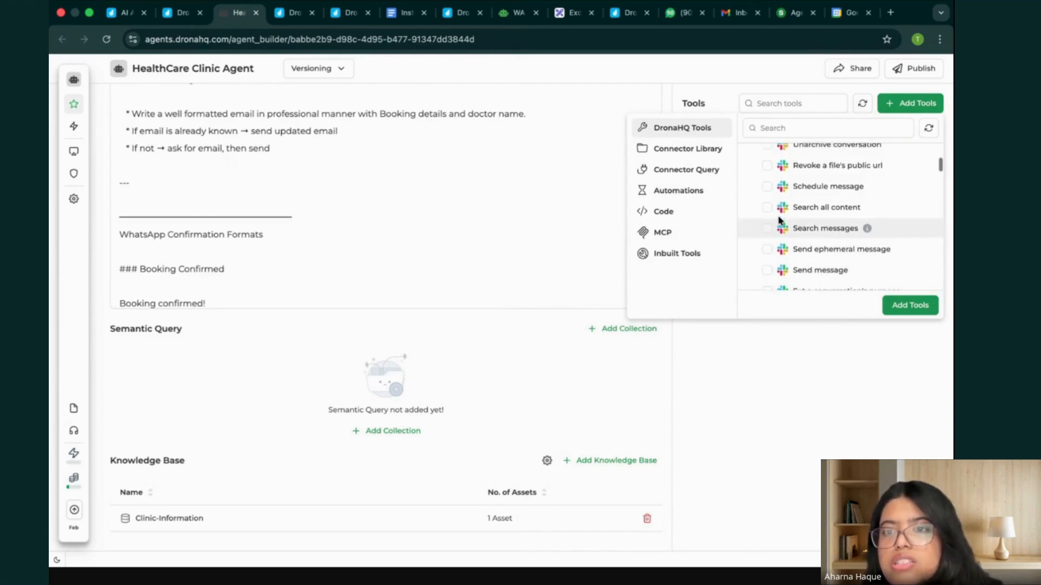
pyautogui.scroll(-2, 778, 223)
pyautogui.click(767, 247)
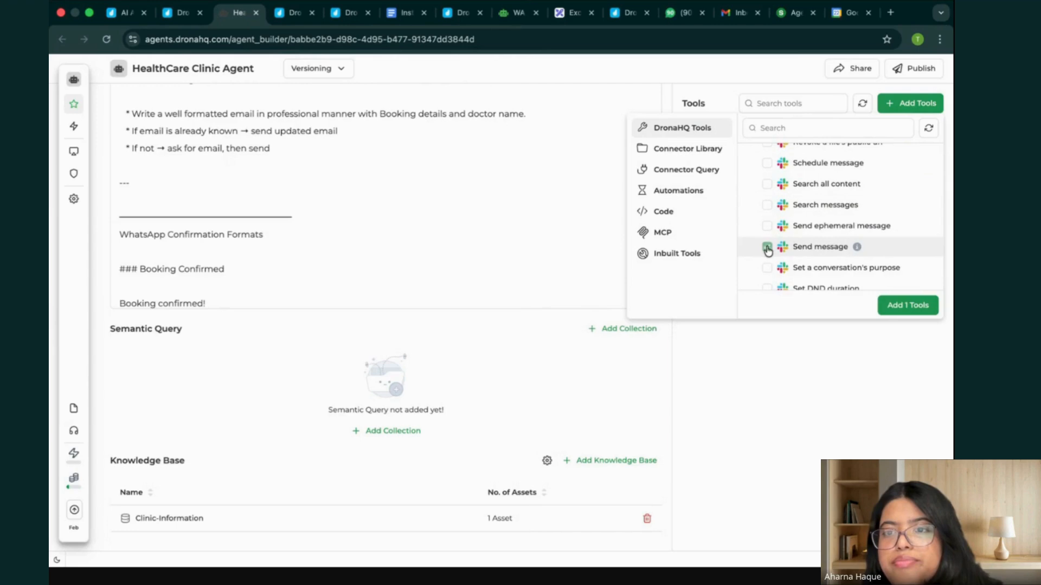
pyautogui.click(908, 308)
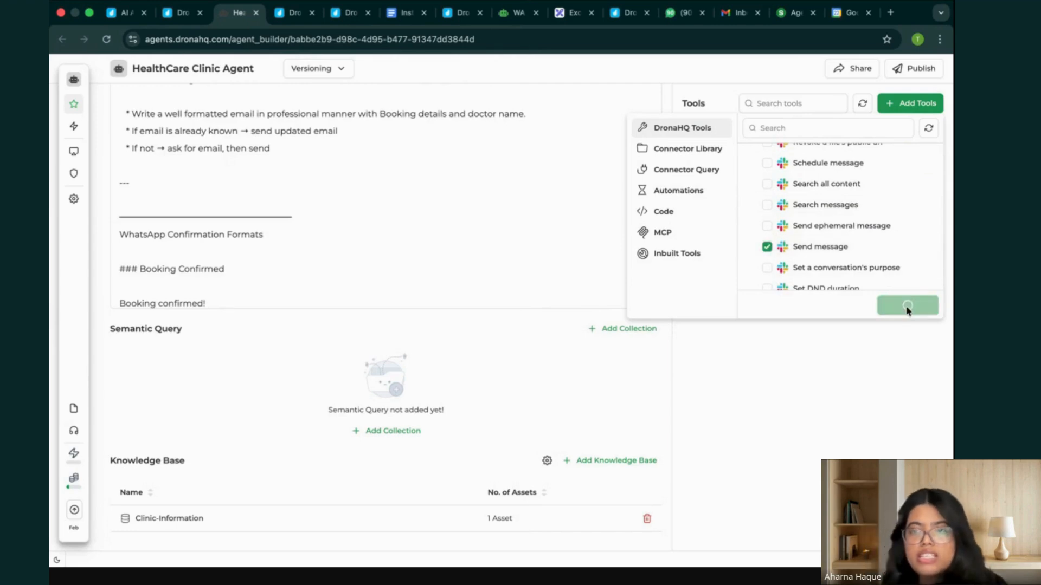
# Add the inbuilt Time tool to the agent.
pyautogui.click(928, 104)
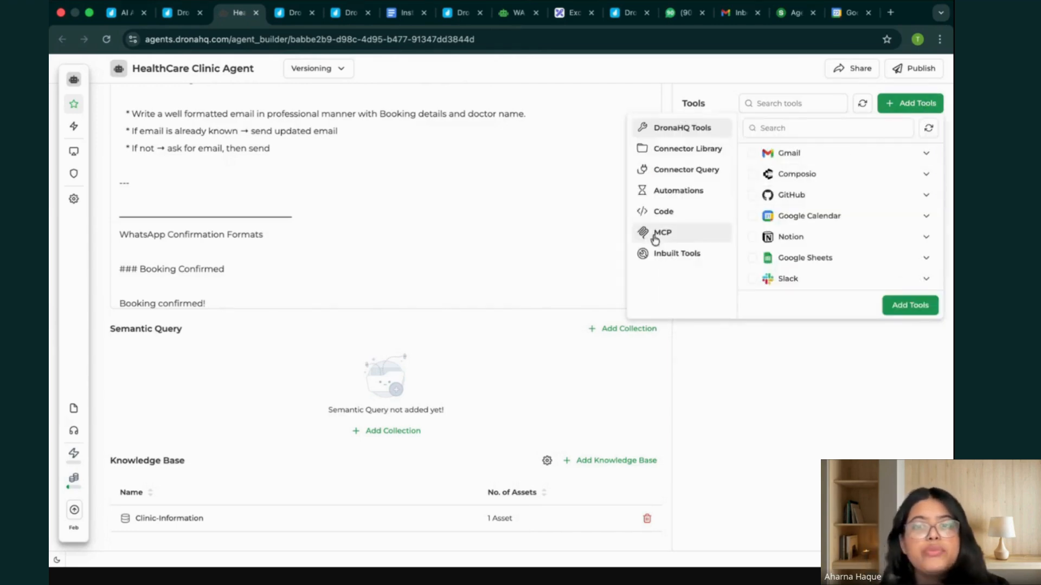
pyautogui.click(658, 255)
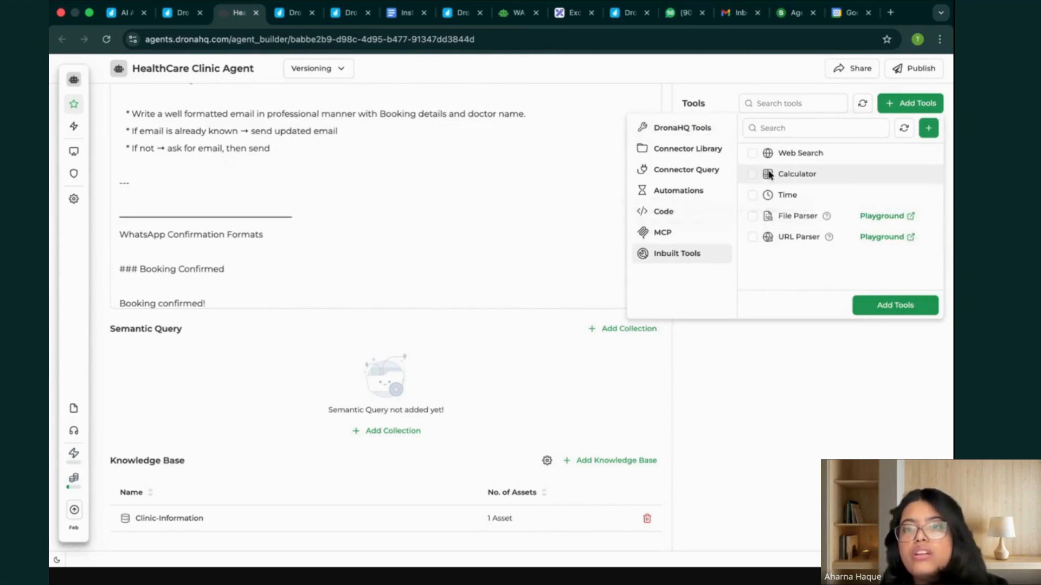
pyautogui.click(753, 198)
pyautogui.click(919, 309)
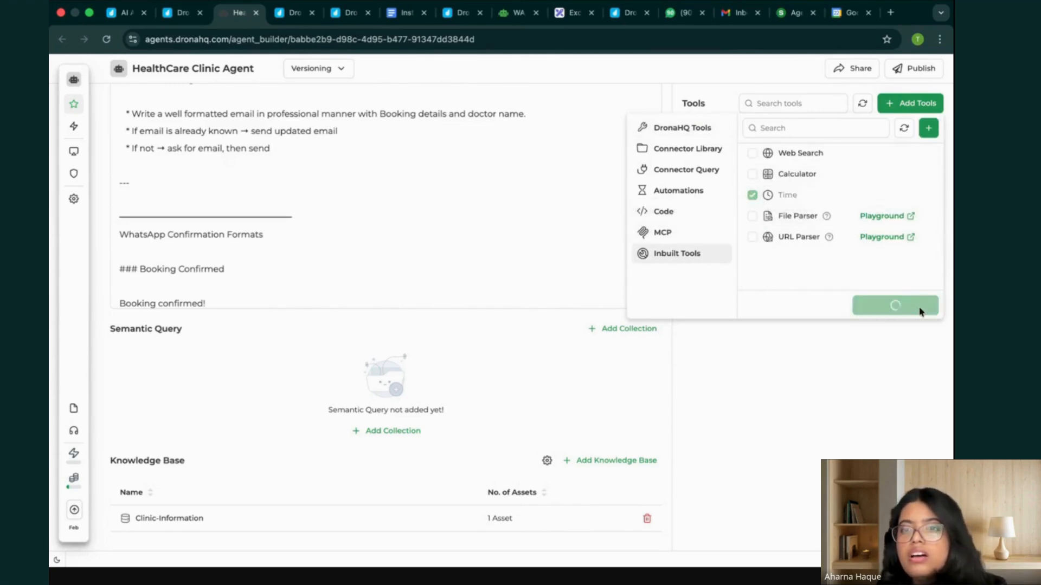
# Reopen the DronaHQ Tools catalog and check the WA Booking Agent's tool list for reference.
pyautogui.click(904, 105)
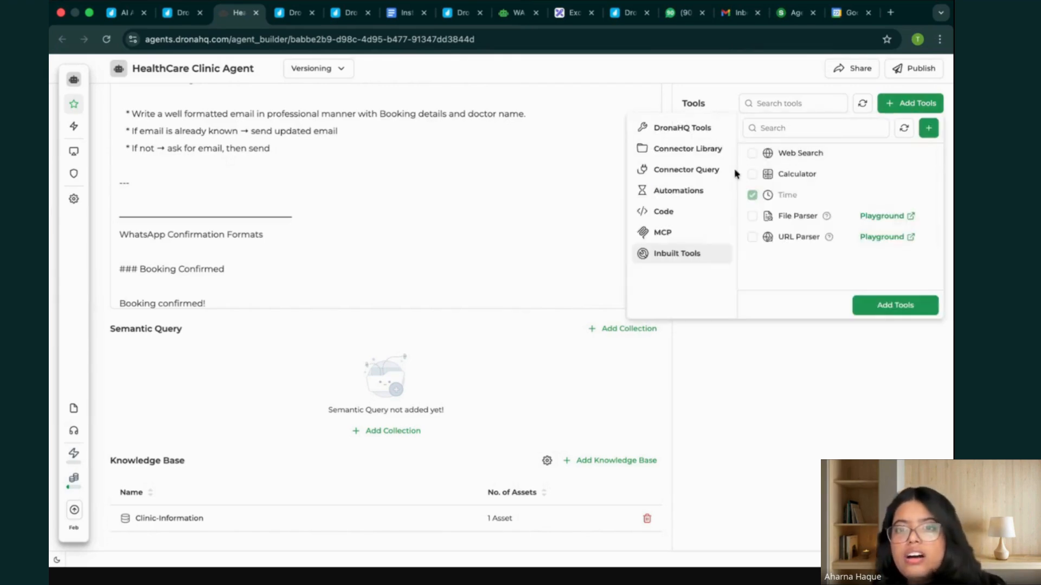
pyautogui.click(699, 129)
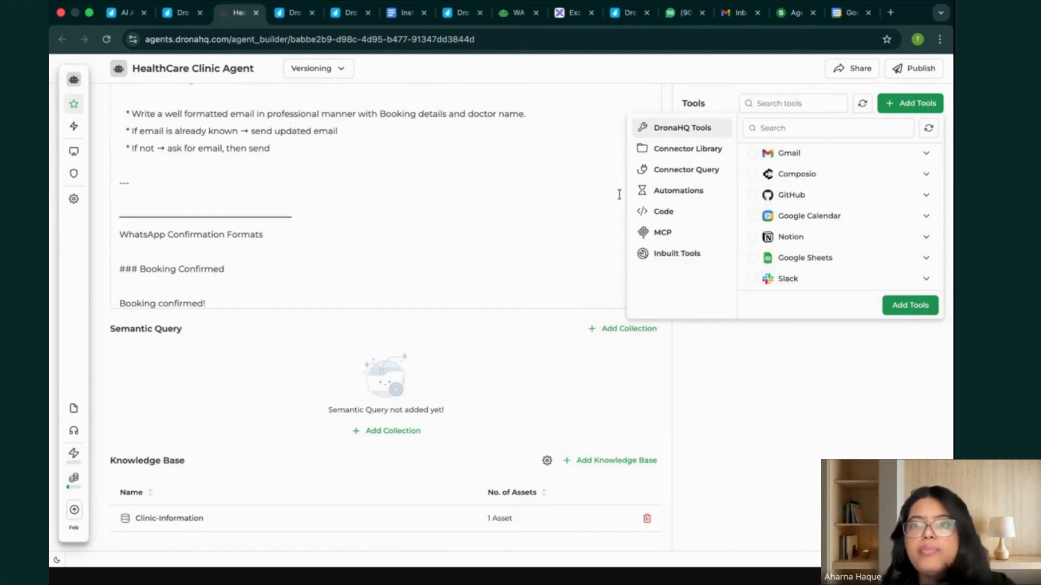
pyautogui.click(515, 12)
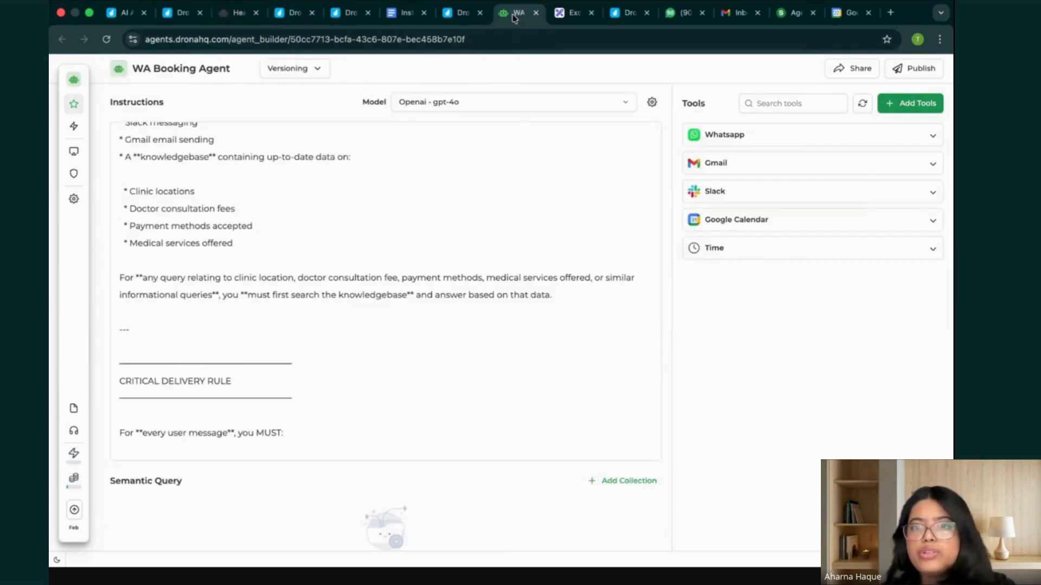
pyautogui.click(239, 12)
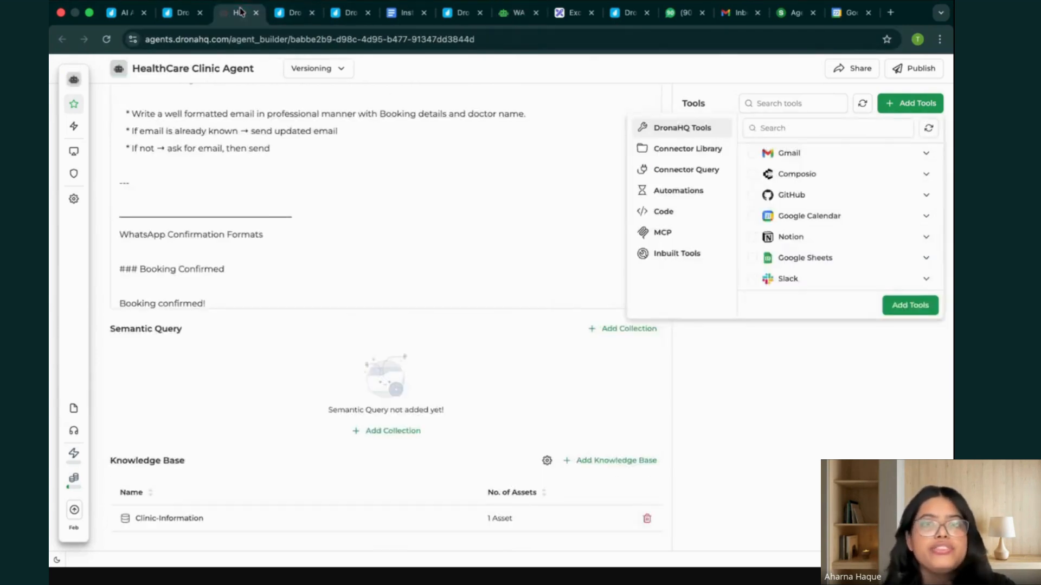
# Select the Google Calendar actions "Create Event" and "Move Event" for the HealthCare Clinic Agent.
pyautogui.click(841, 217)
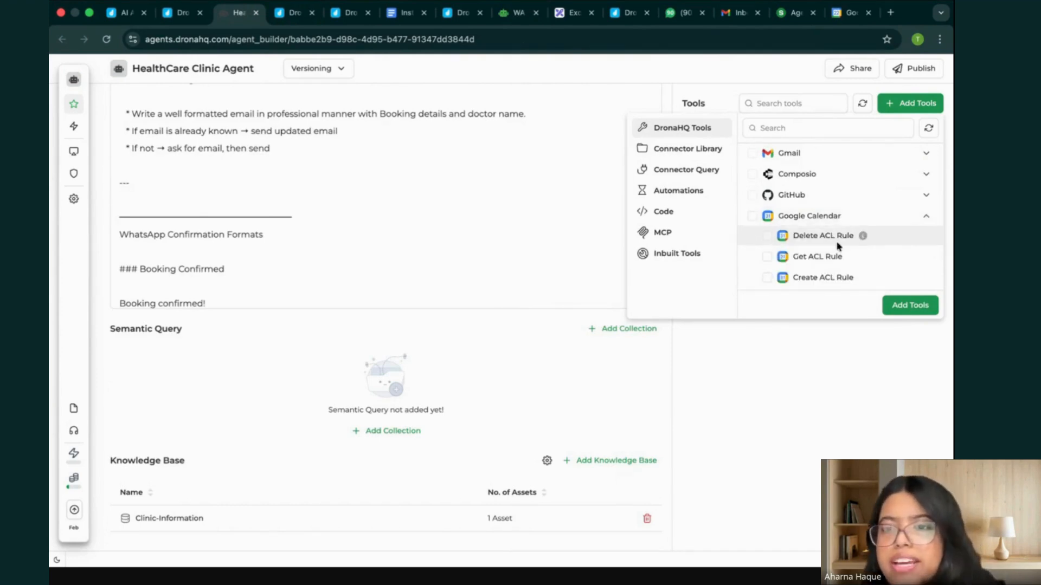
pyautogui.scroll(-5, 836, 244)
pyautogui.scroll(-5, 836, 243)
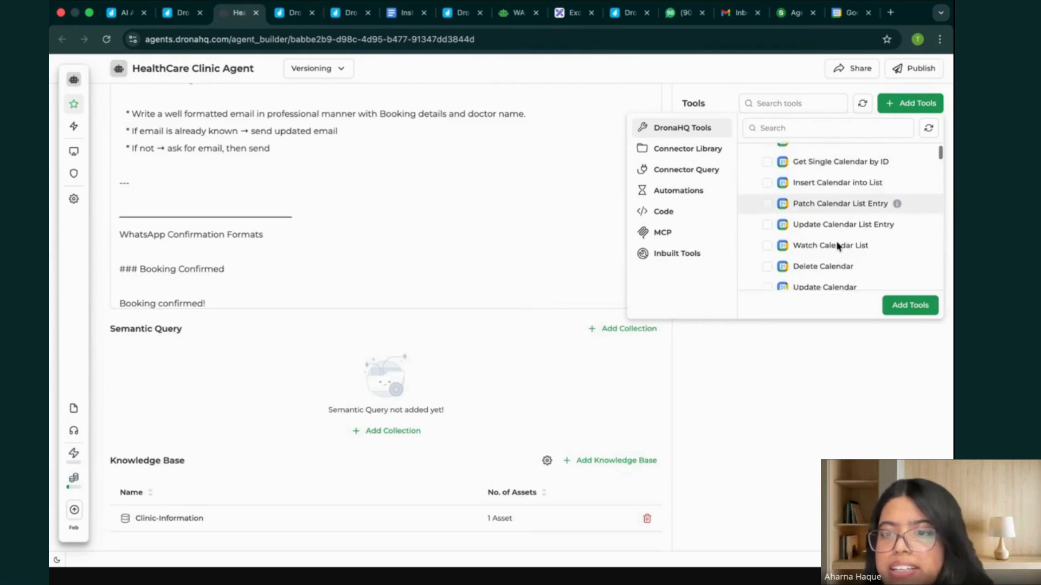
pyautogui.scroll(-1, 836, 243)
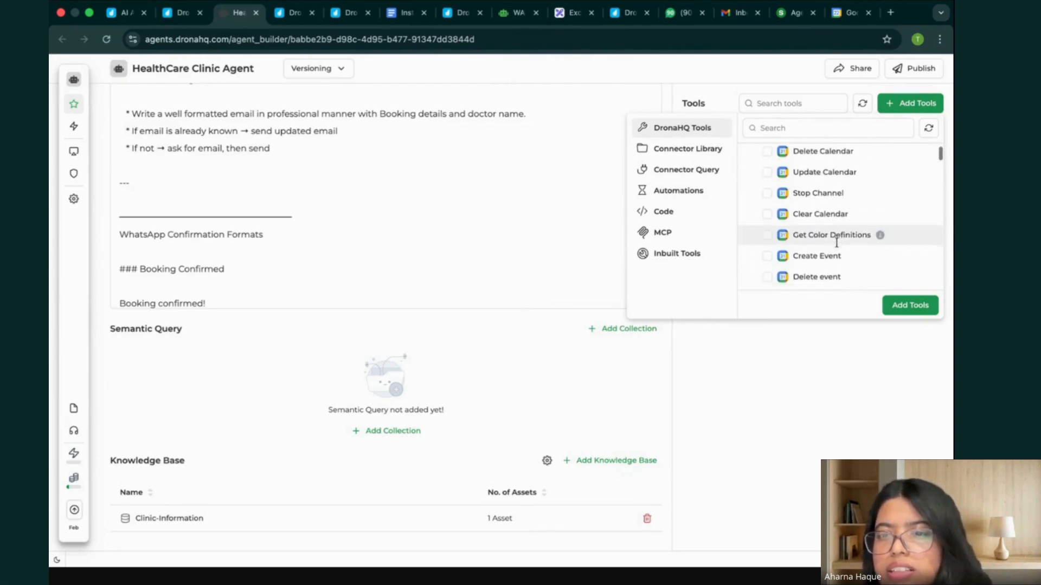
pyautogui.scroll(-6, 764, 260)
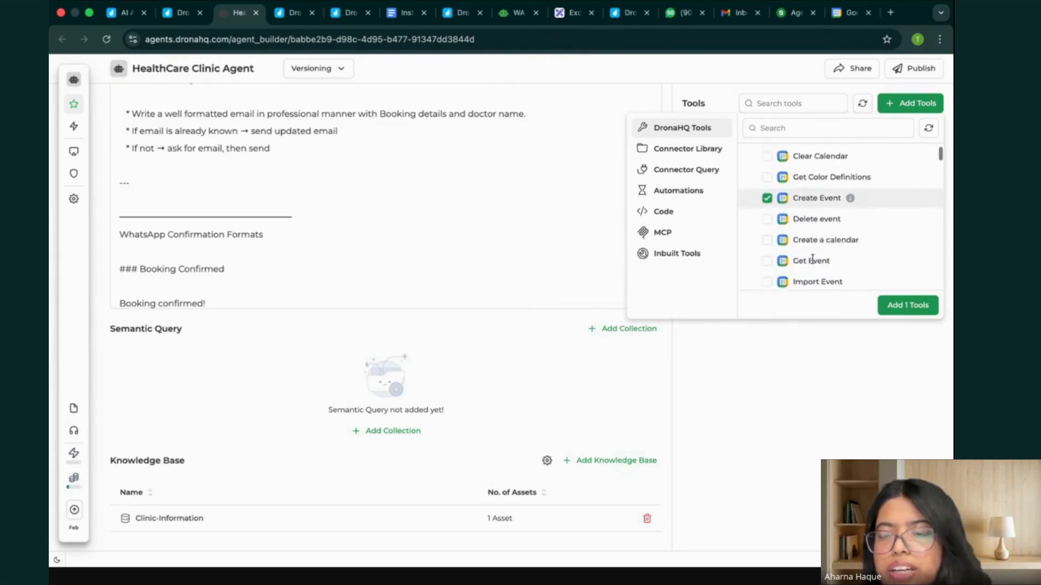
pyautogui.scroll(-1, 812, 259)
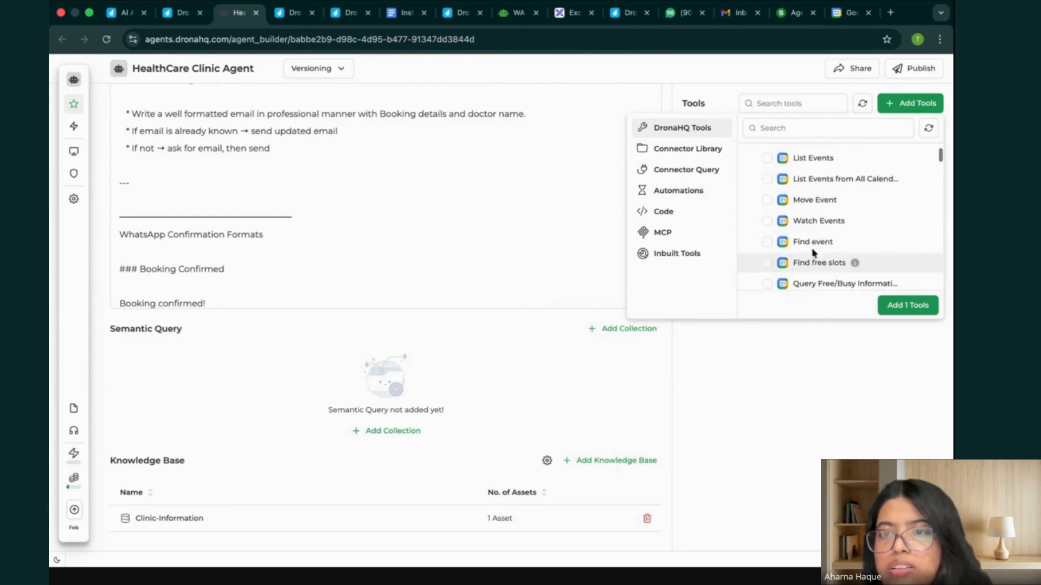
pyautogui.click(767, 200)
pyautogui.scroll(-2, 797, 254)
pyautogui.scroll(5, 797, 254)
pyautogui.scroll(-5, 797, 254)
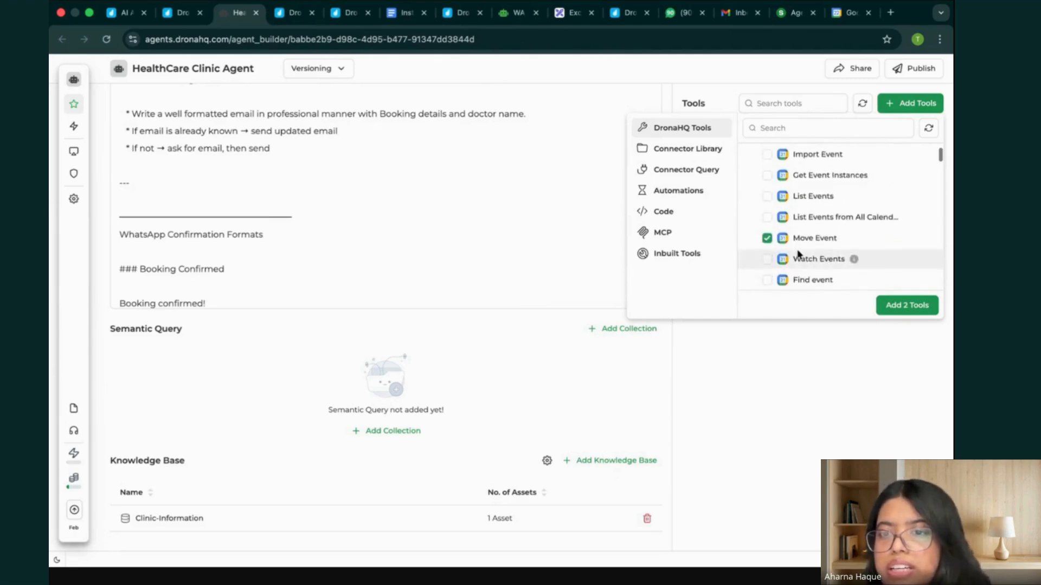
# Browse the remaining Google Calendar actions and check which ones the WA Booking Agent uses.
pyautogui.scroll(-2, 797, 254)
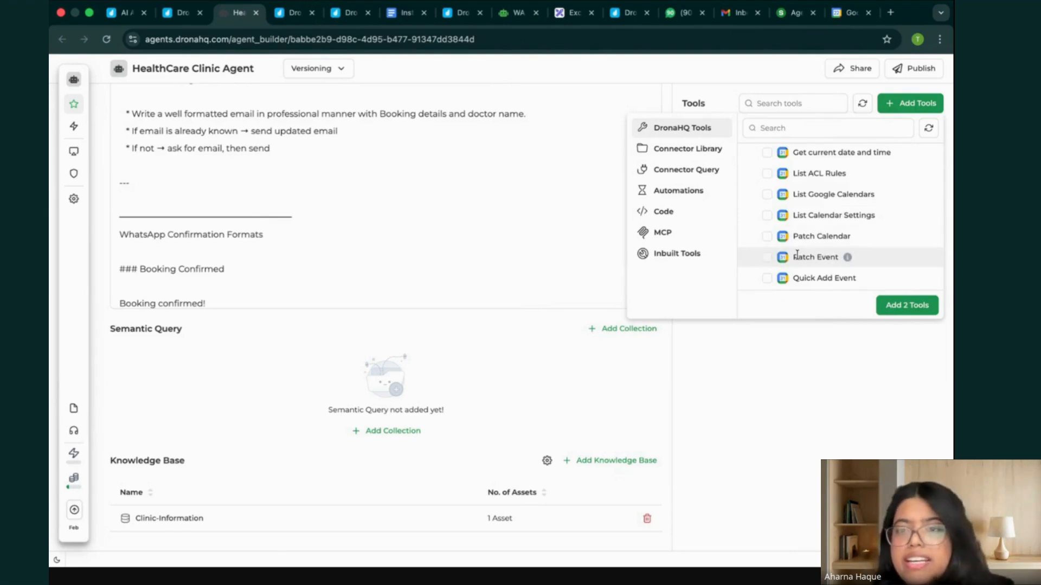
pyautogui.scroll(-5, 797, 254)
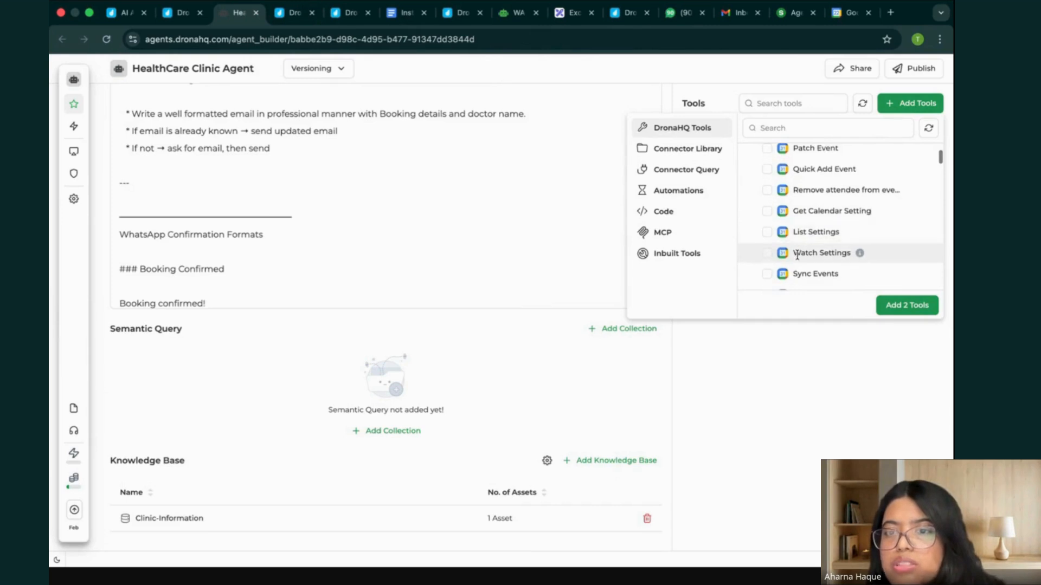
pyautogui.scroll(-2, 797, 255)
pyautogui.scroll(-2, 796, 232)
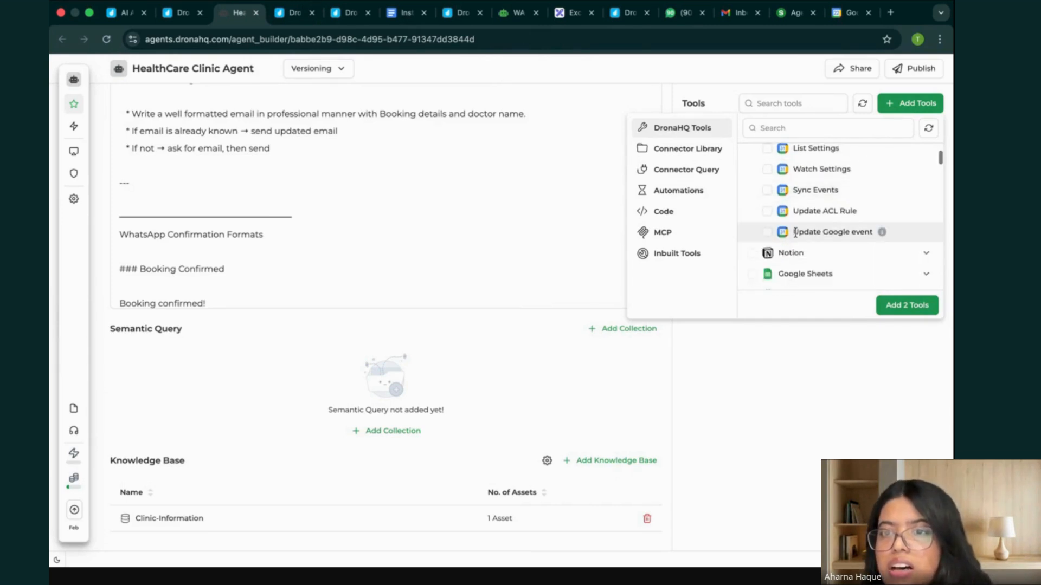
pyautogui.scroll(4, 795, 233)
pyautogui.scroll(7, 835, 211)
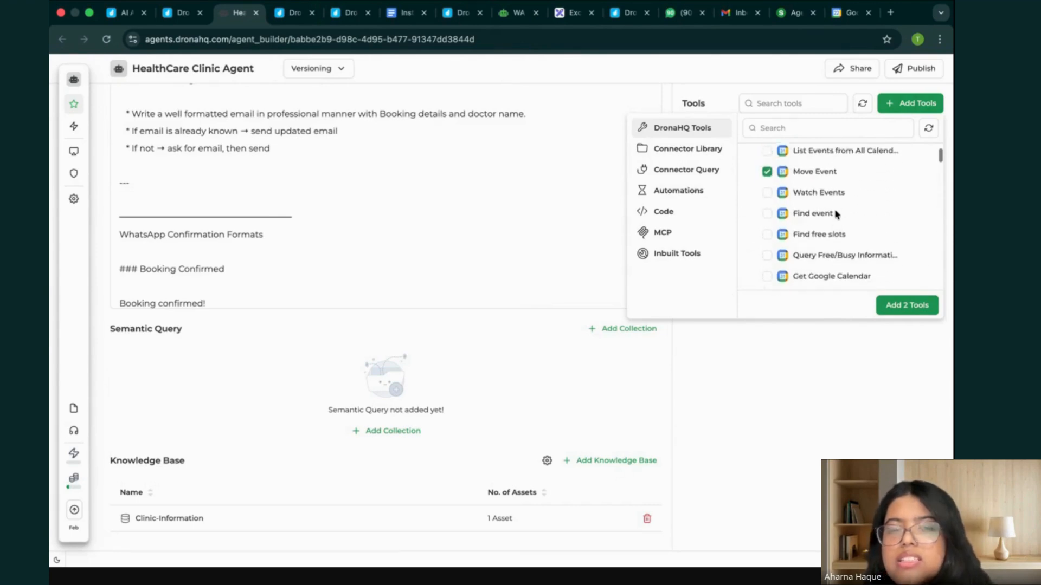
pyautogui.scroll(1, 836, 214)
pyautogui.click(517, 13)
pyautogui.click(912, 223)
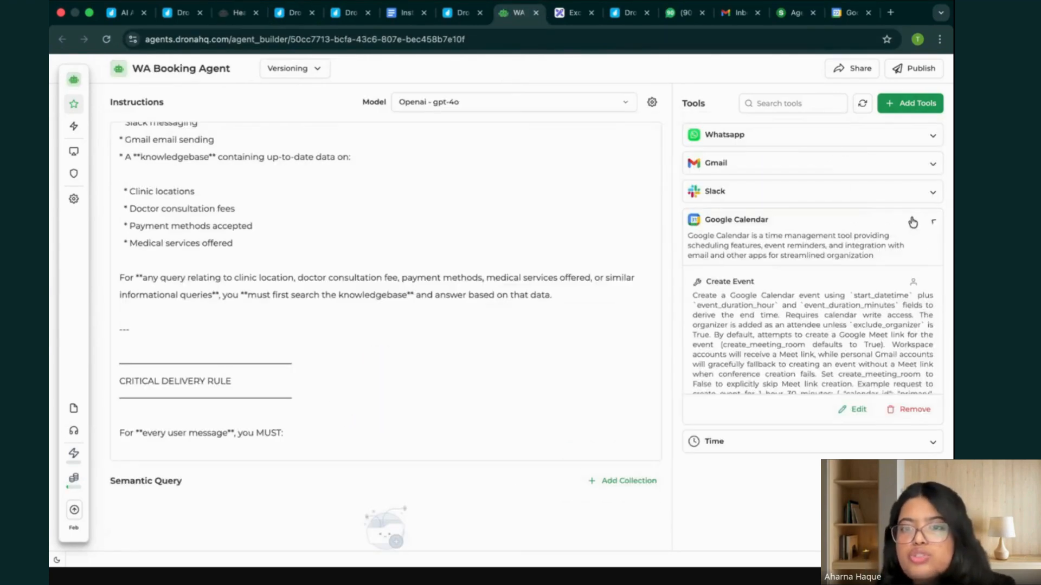
pyautogui.scroll(-10, 813, 320)
pyautogui.scroll(3, 804, 343)
pyautogui.scroll(1, 803, 339)
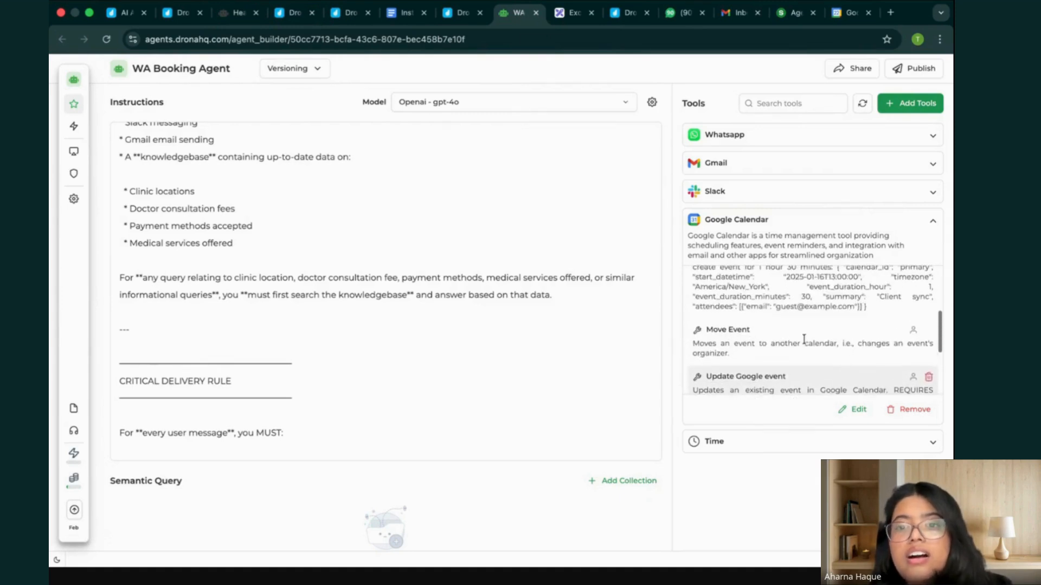
pyautogui.scroll(-3, 806, 343)
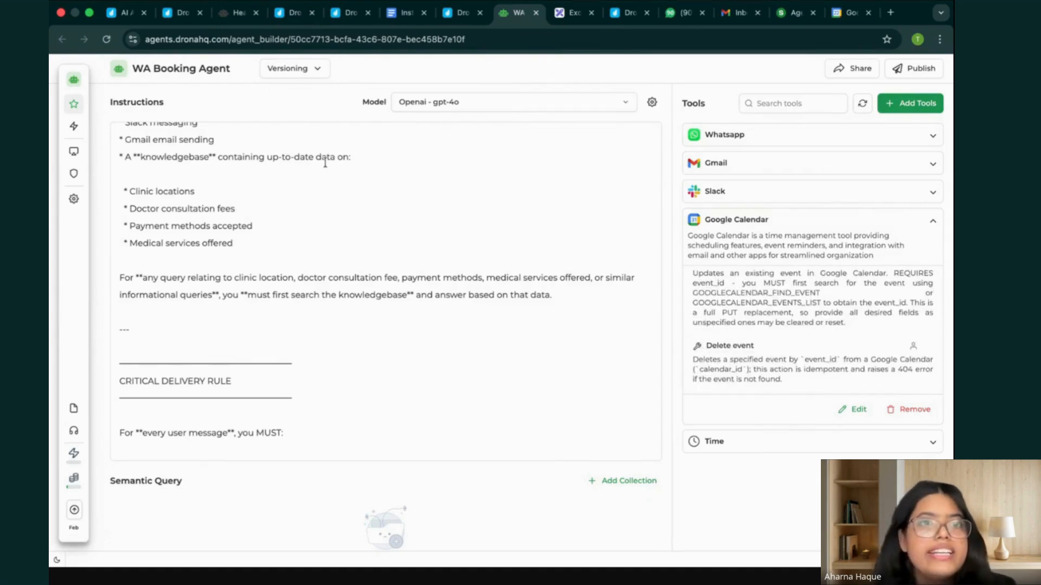
# Select the Google Calendar actions "Delete event" and "Update Google event" for the HealthCare Clinic Agent and add the four selected tools.
pyautogui.click(239, 12)
pyautogui.scroll(5, 838, 236)
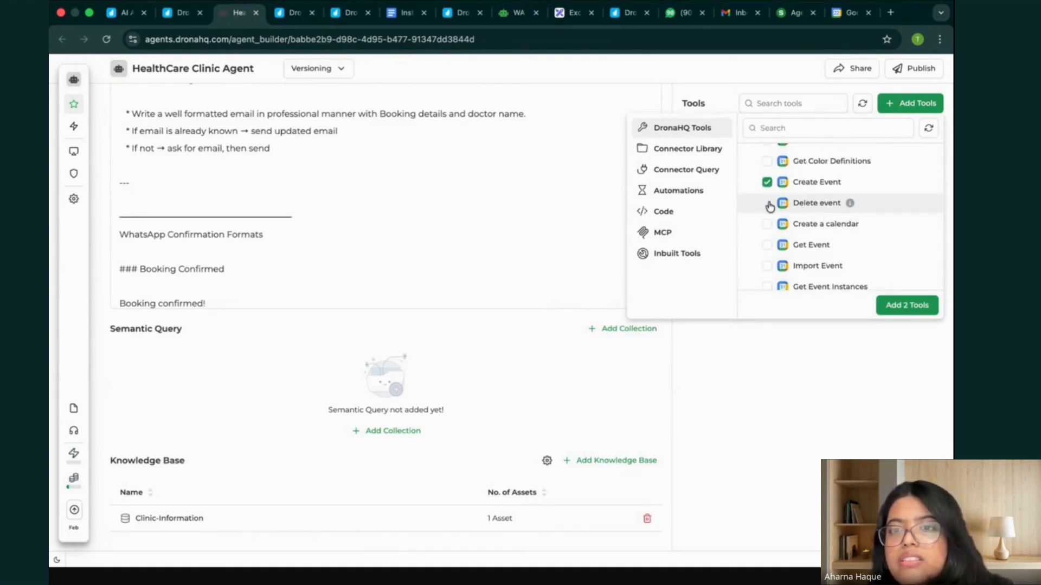
pyautogui.scroll(-10, 824, 242)
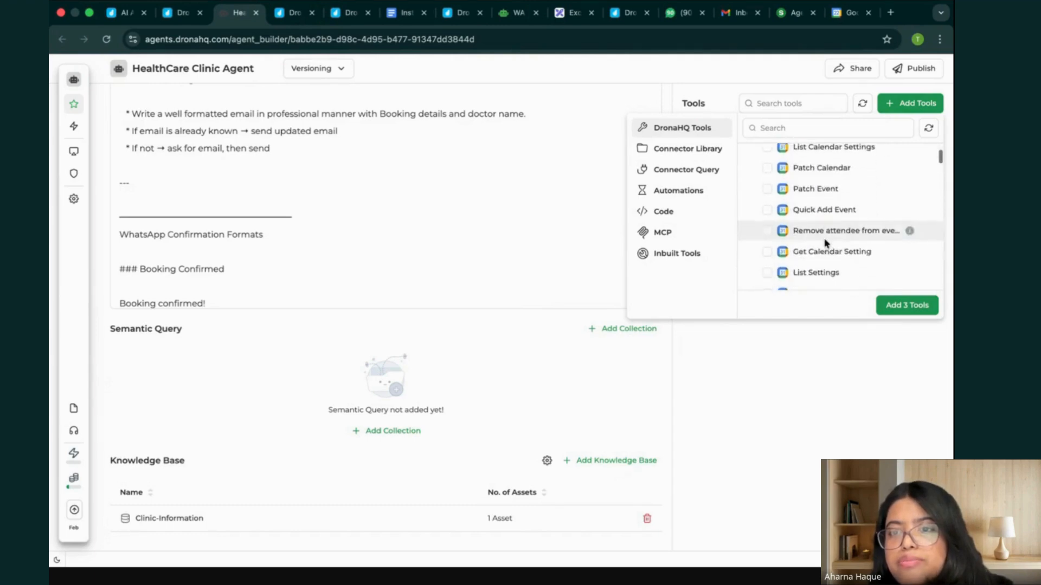
pyautogui.click(766, 221)
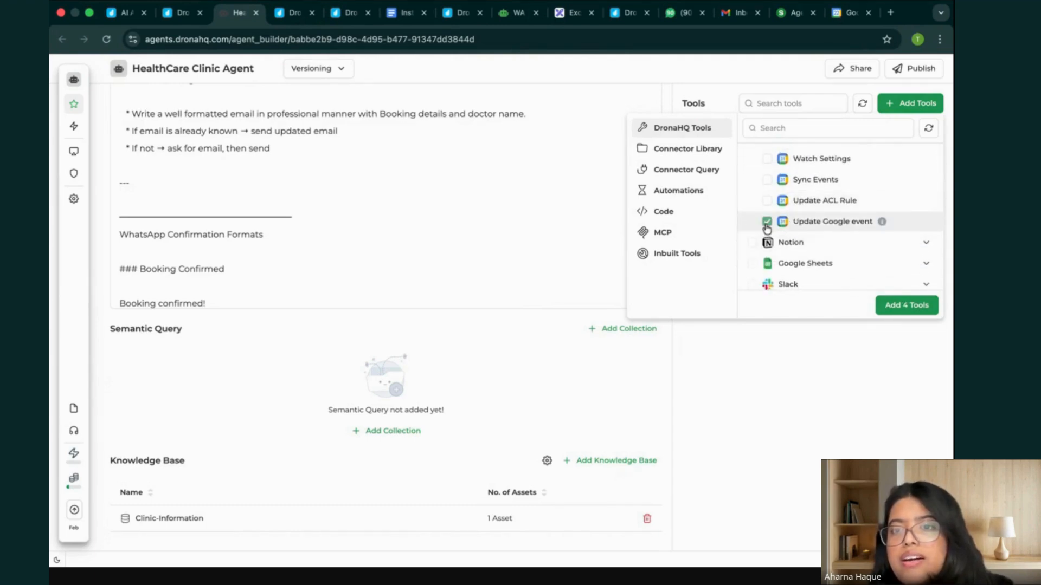
pyautogui.click(920, 307)
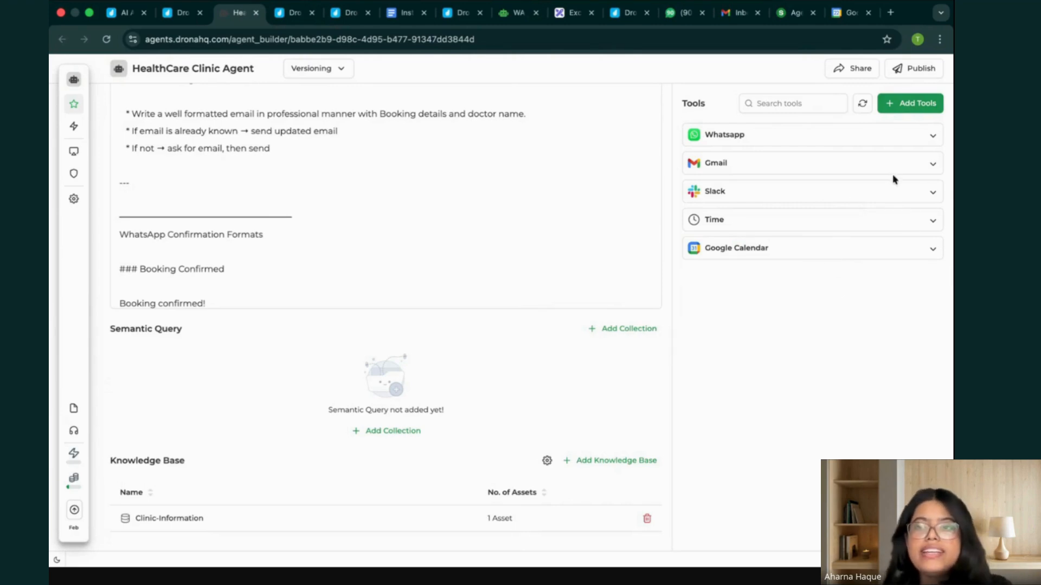
# Check the WhatsApp tool's configuration, including the account assigned to the Production environment, and close it.
pyautogui.click(931, 139)
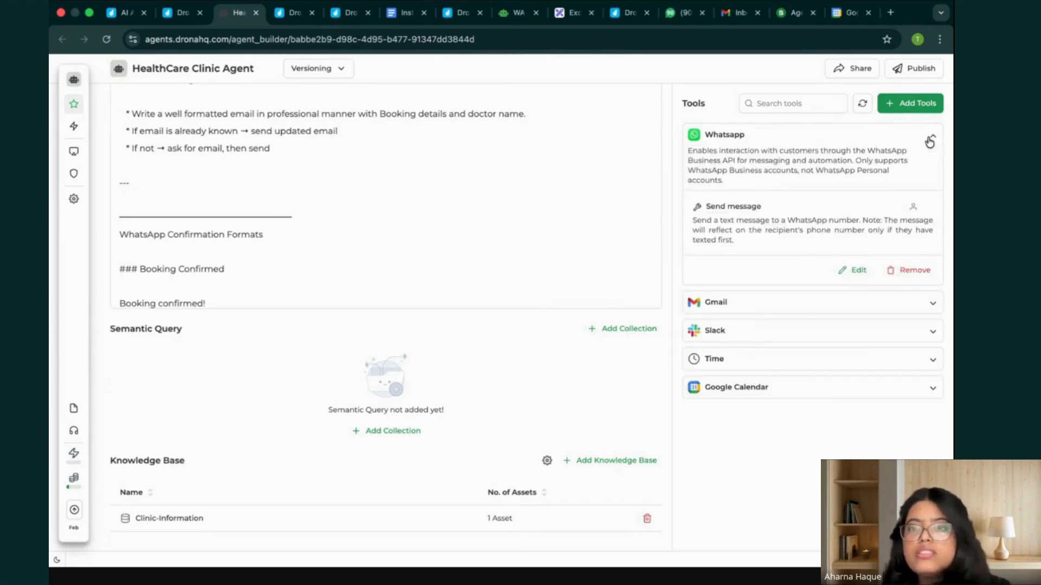
pyautogui.click(866, 280)
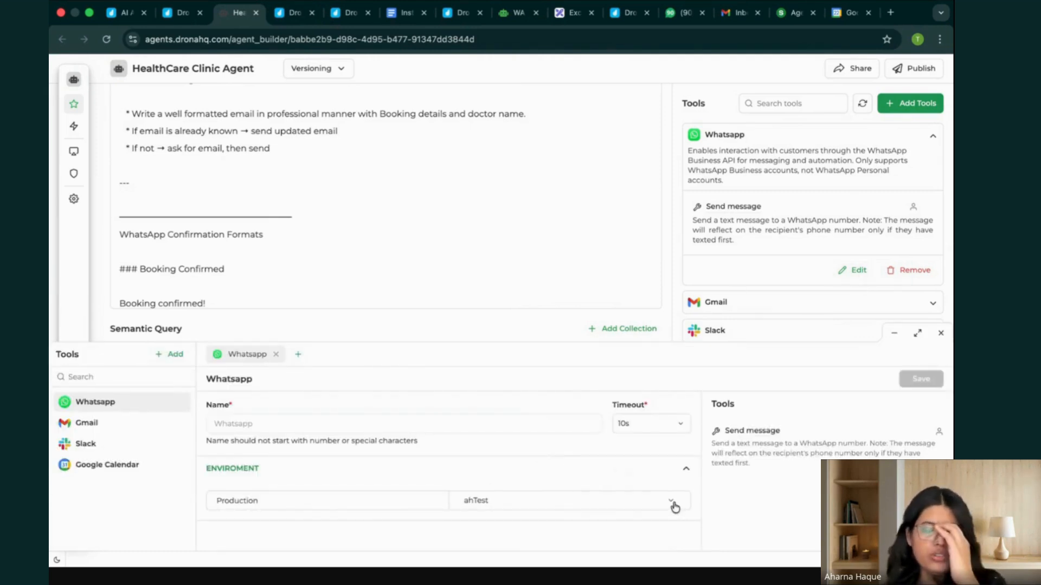
pyautogui.click(940, 333)
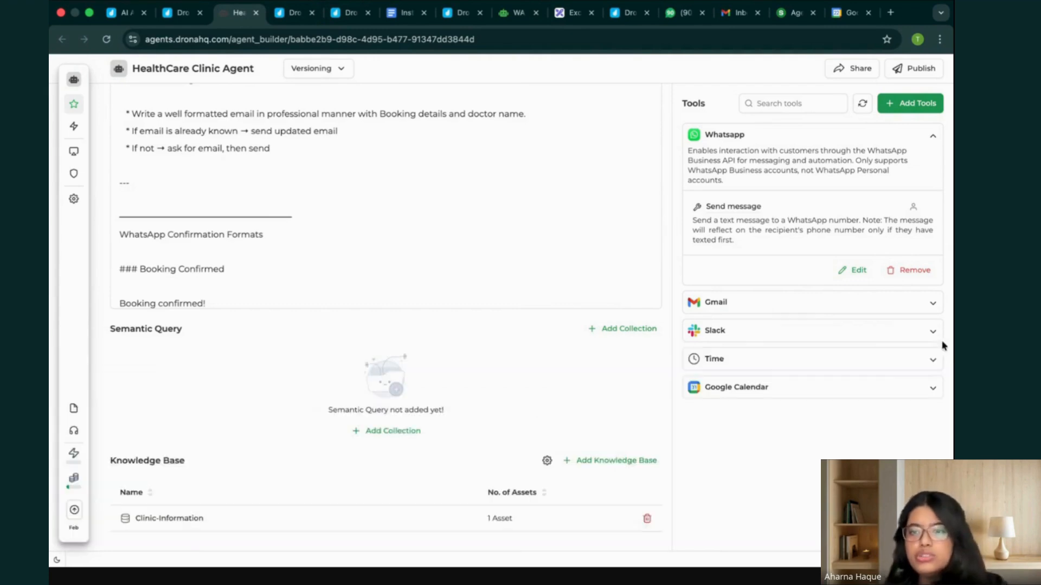
# Start a new Gmail OAuth2 connection named "test" from the account options of the Gmail tool's Production environment.
pyautogui.click(926, 302)
pyautogui.click(933, 136)
pyautogui.click(857, 354)
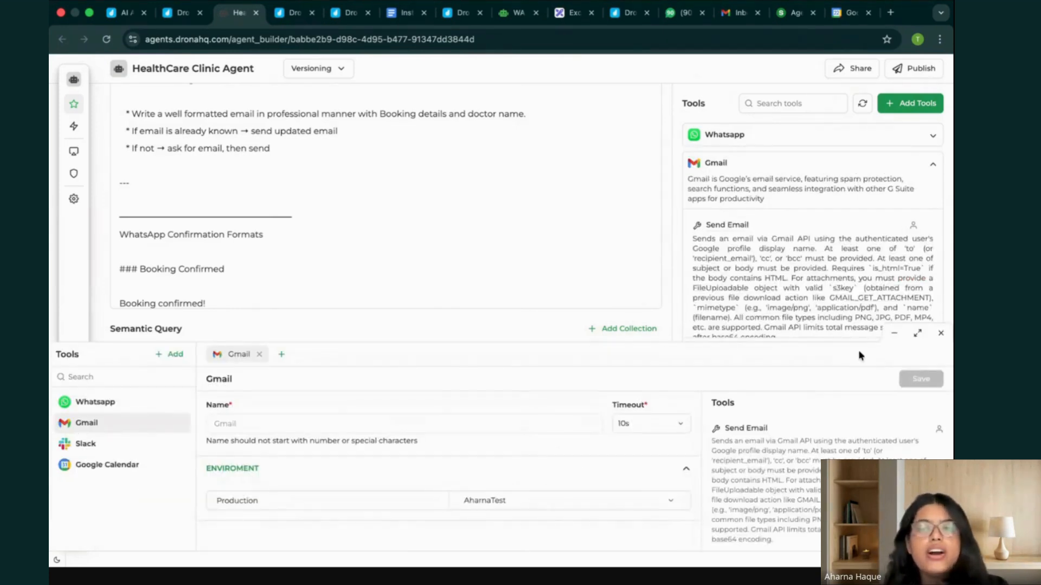
pyautogui.click(671, 502)
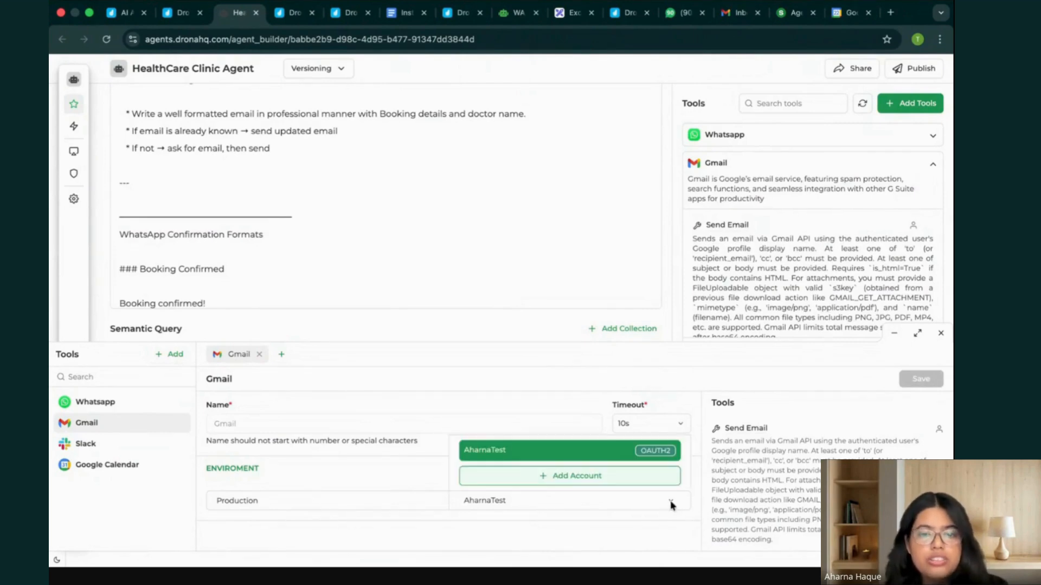
pyautogui.click(642, 487)
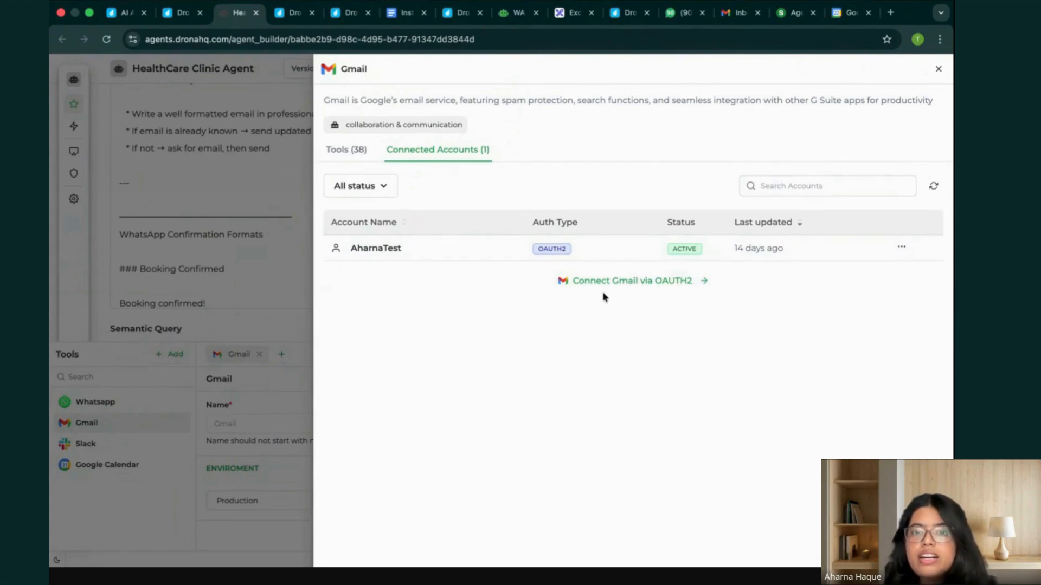
pyautogui.click(635, 285)
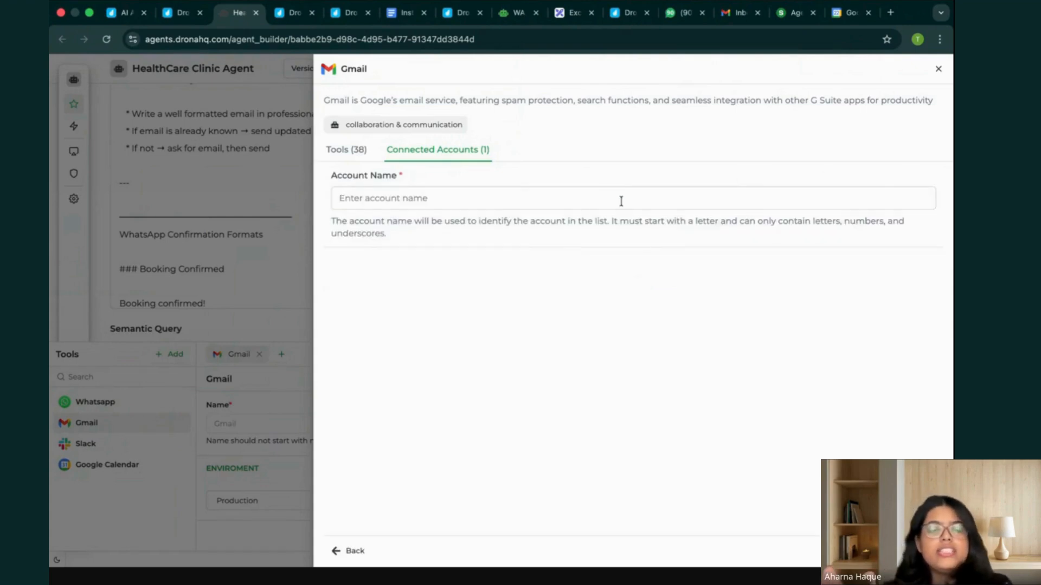
pyautogui.click(621, 201)
pyautogui.write('test')
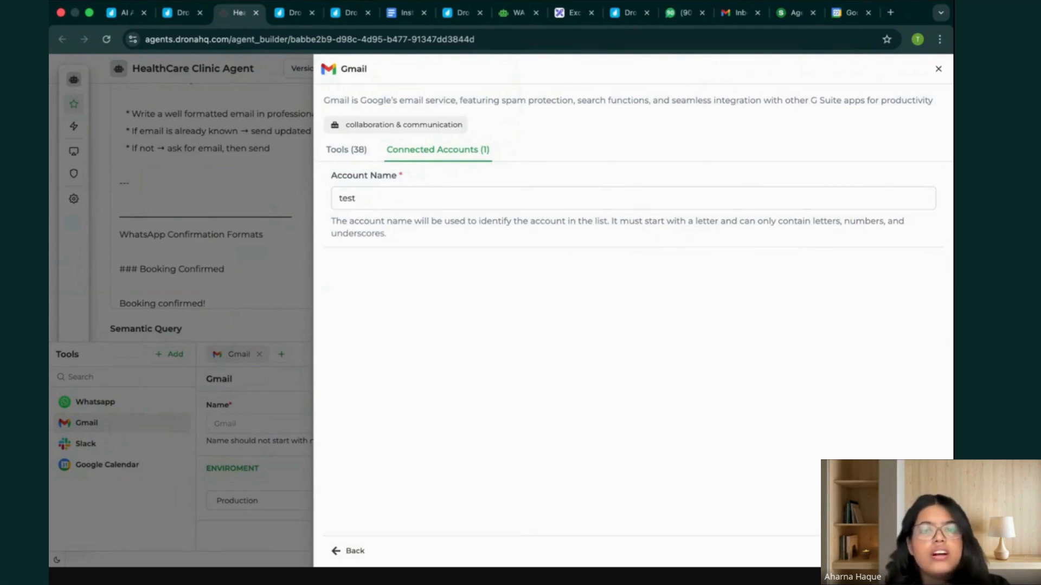
pyautogui.press('Return')
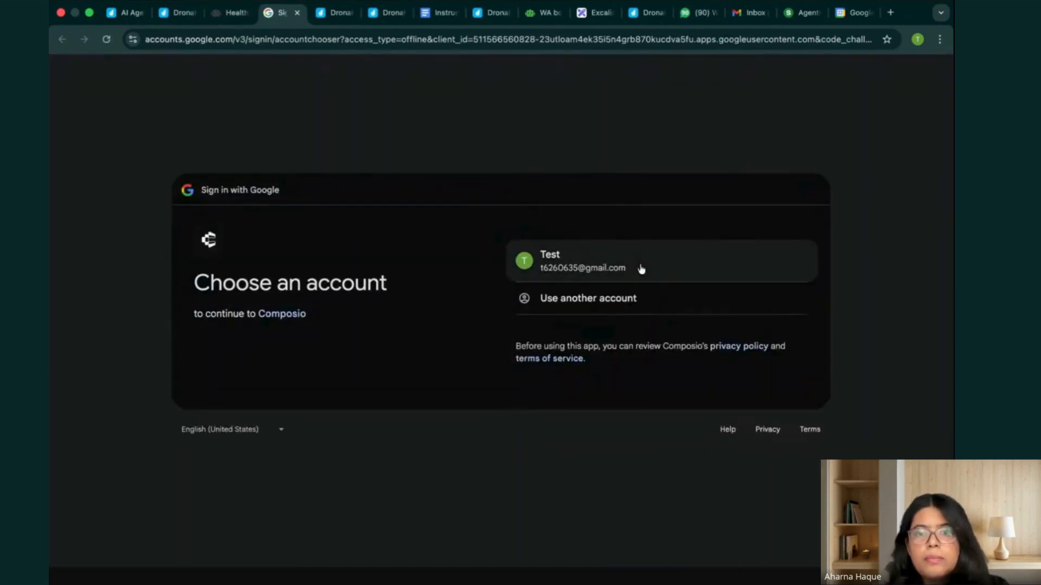
# Authorize Composio with the existing Google test account, allowing ongoing access, and refresh Gmail's connected accounts list.
pyautogui.click(642, 269)
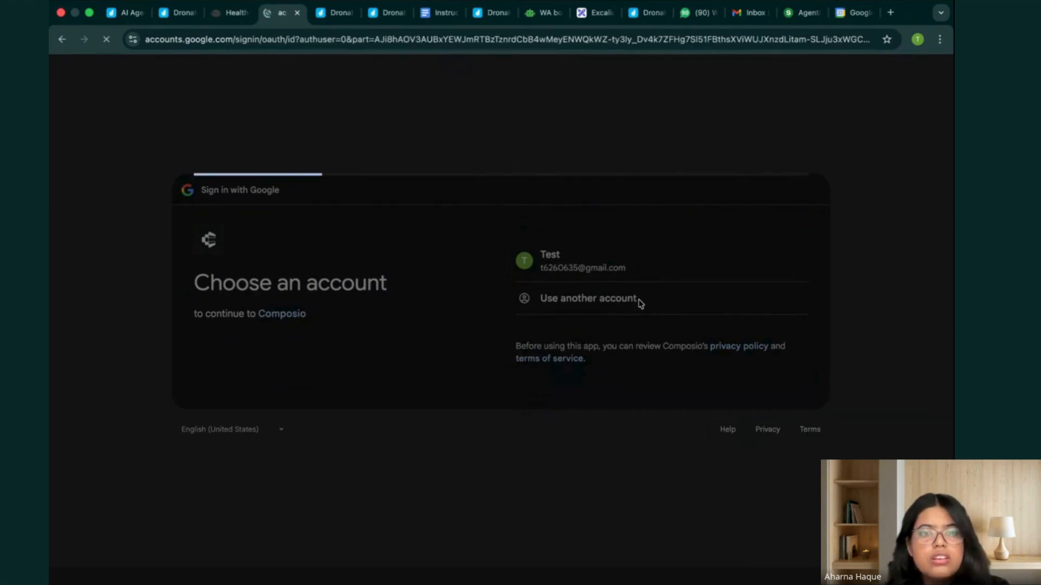
pyautogui.click(727, 382)
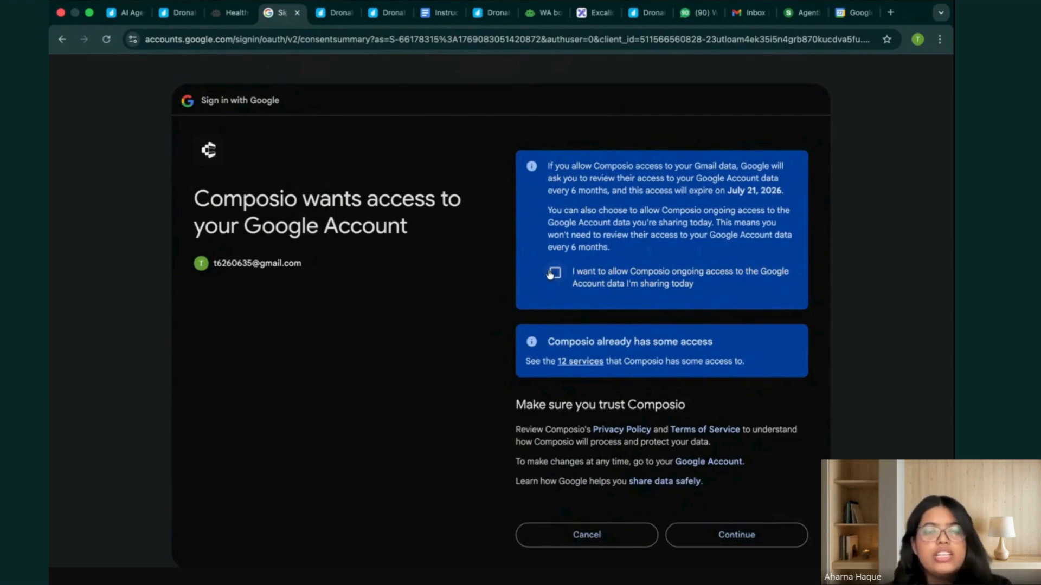
pyautogui.click(552, 275)
pyautogui.scroll(-3, 623, 325)
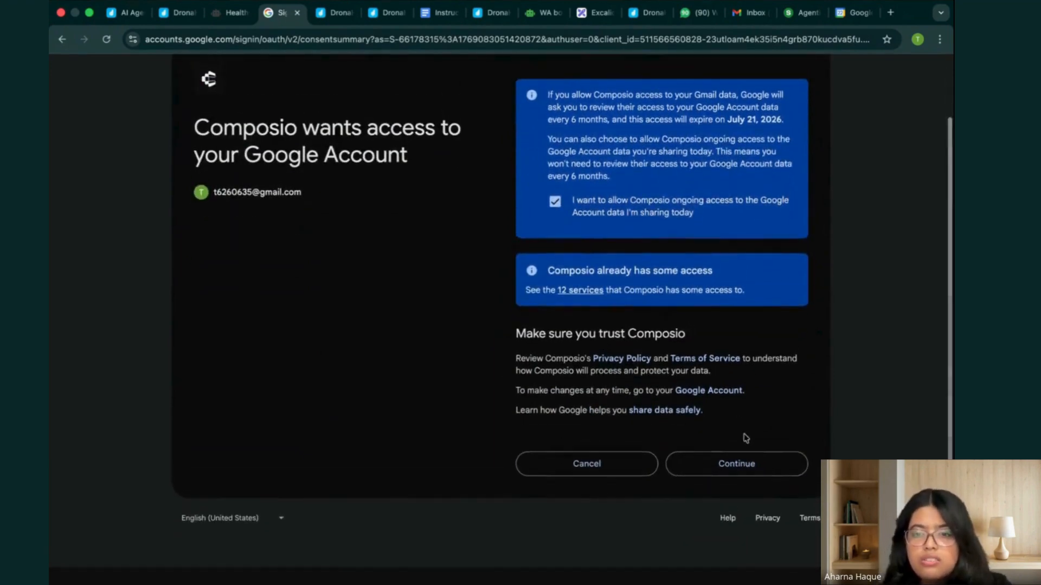
pyautogui.click(737, 461)
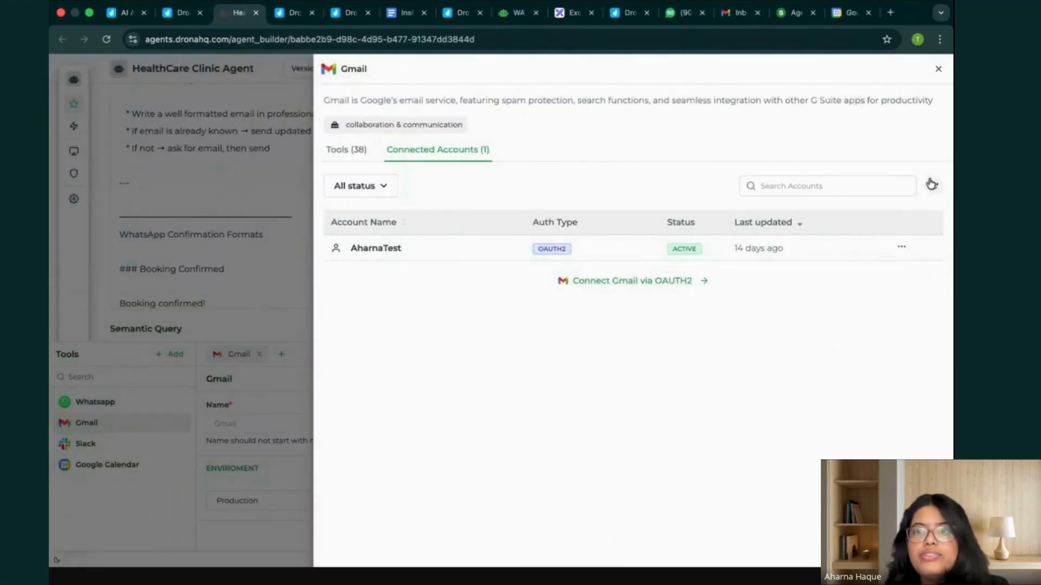
pyautogui.click(932, 186)
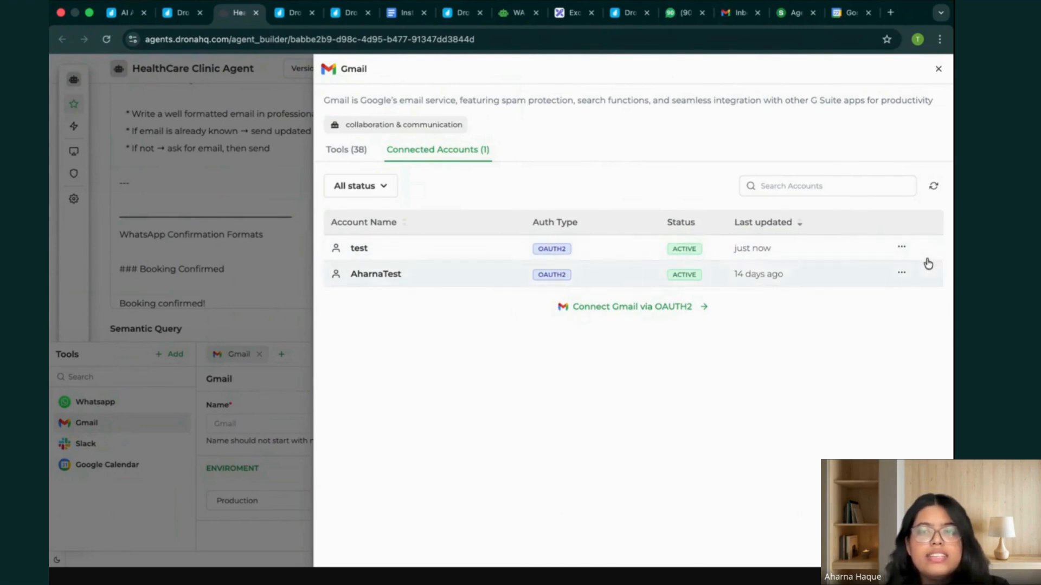
pyautogui.click(938, 69)
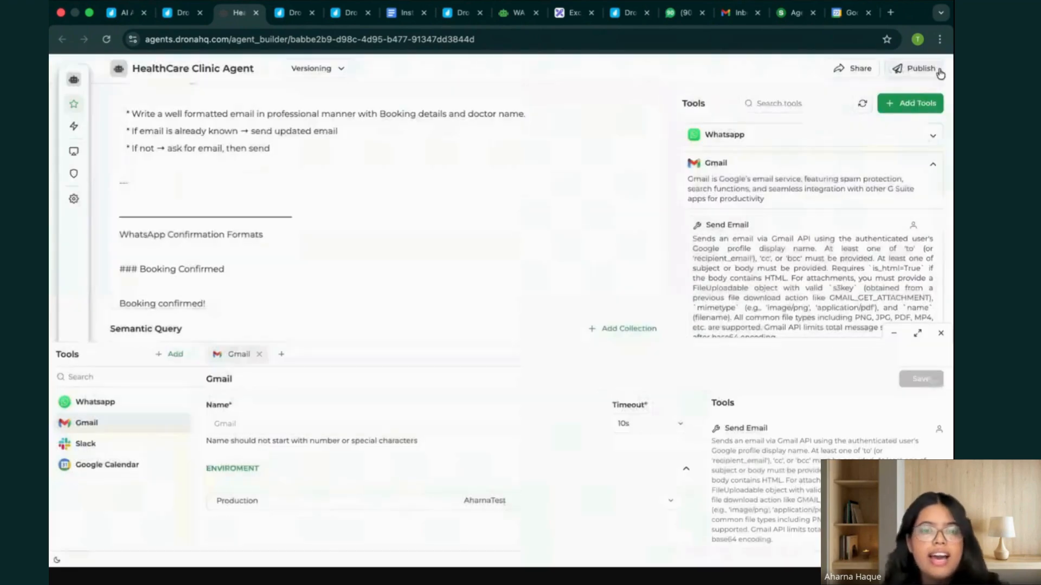
# Reload the Gmail tool's configuration, check the accounts available for Production, and close it keeping the current account.
pyautogui.click(670, 502)
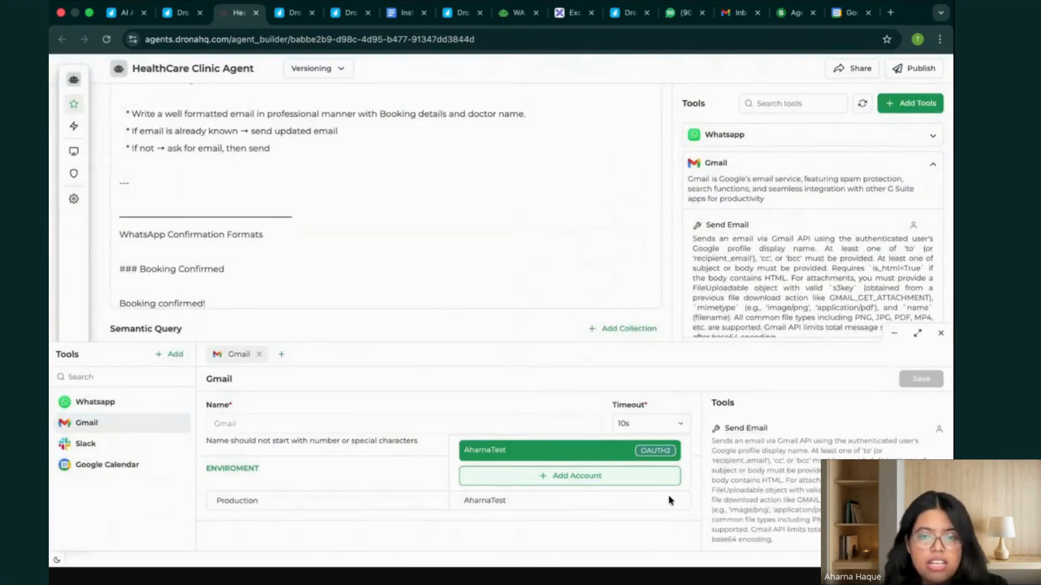
pyautogui.click(944, 334)
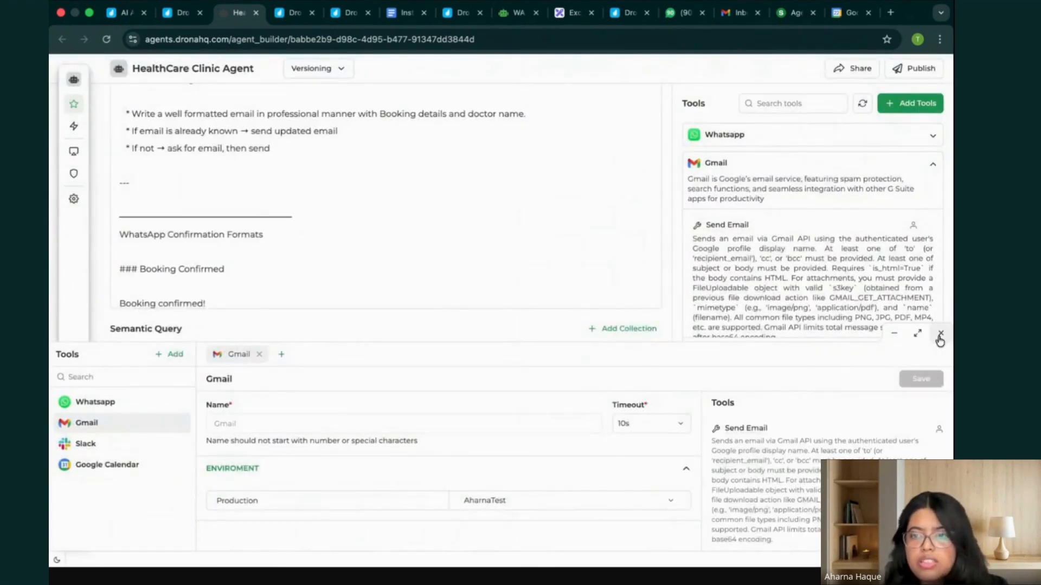
pyautogui.click(940, 333)
pyautogui.click(862, 354)
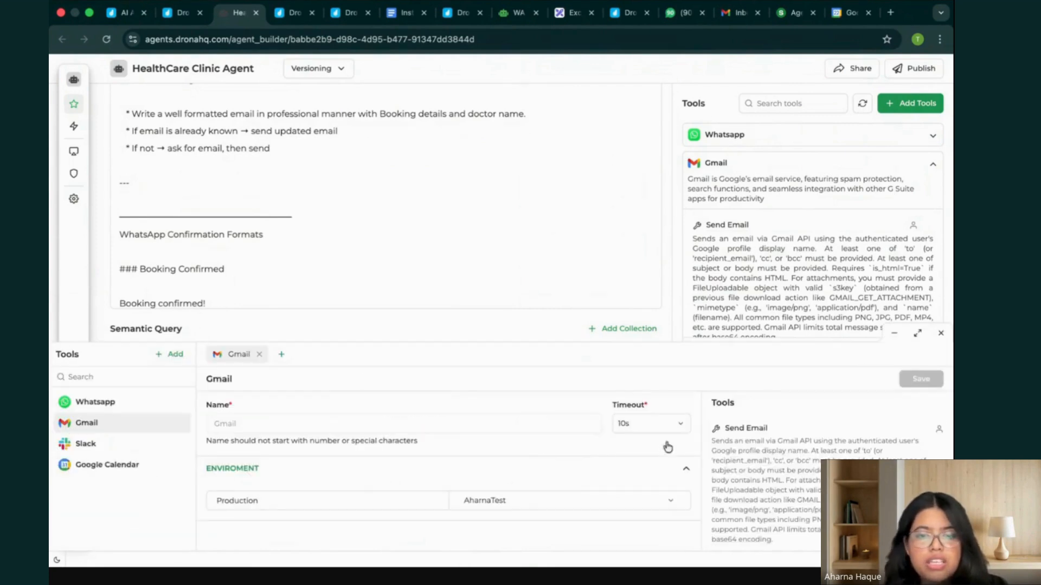
pyautogui.click(667, 501)
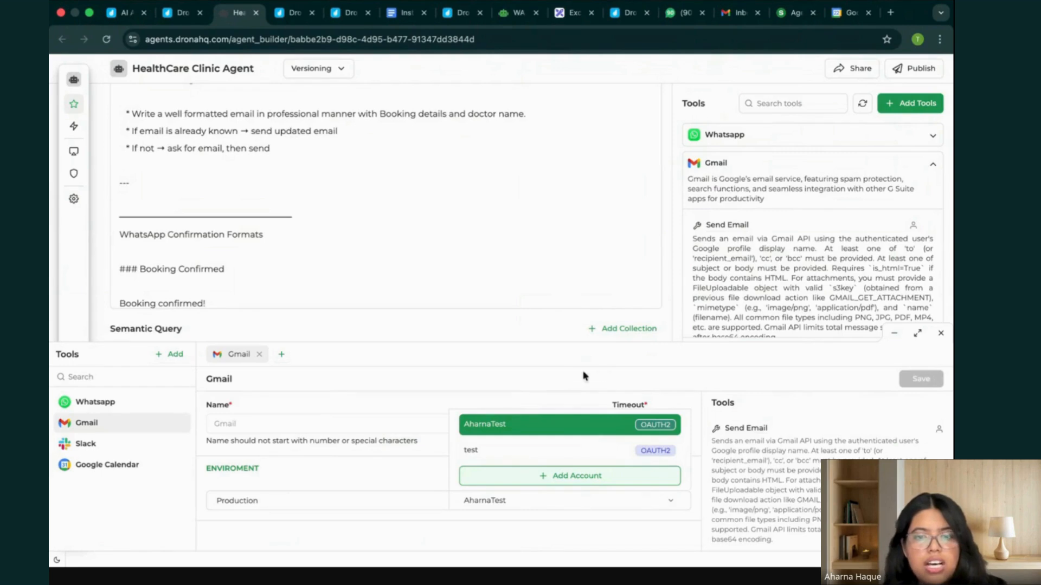
pyautogui.click(604, 374)
pyautogui.click(940, 333)
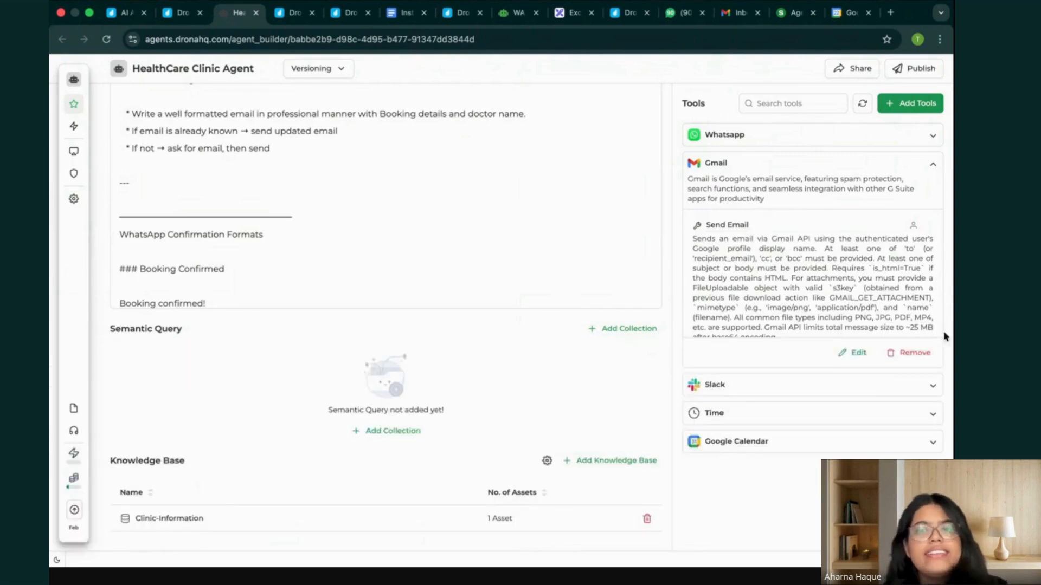
pyautogui.click(859, 353)
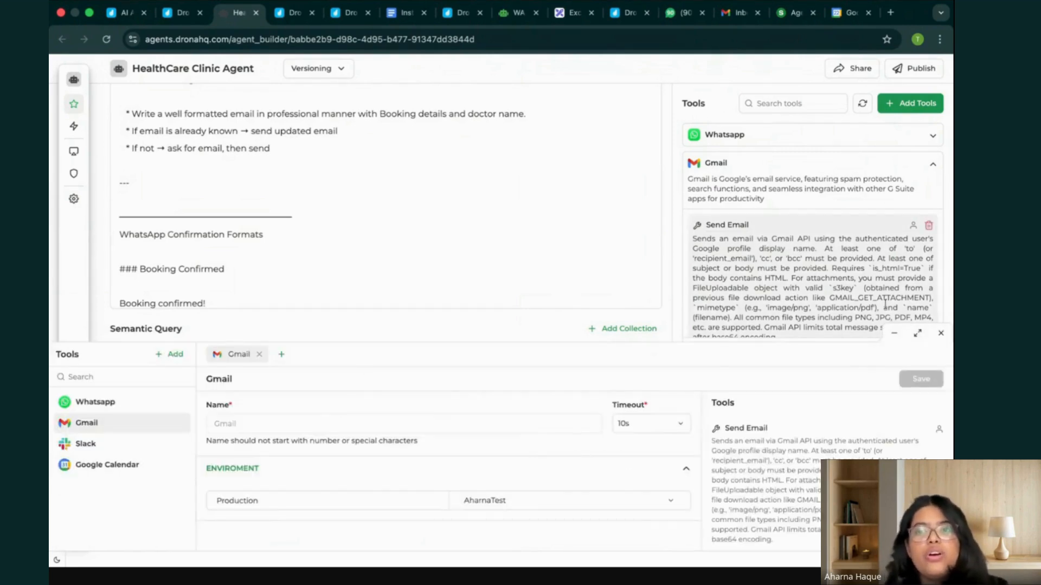
pyautogui.click(941, 333)
pyautogui.click(934, 160)
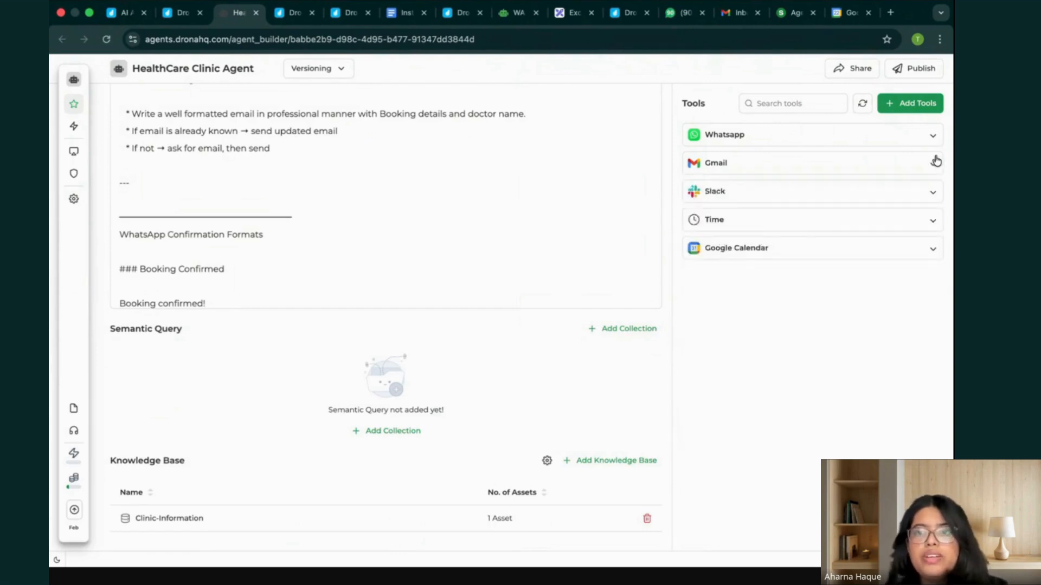
# Review the WhatsApp tool's Send message action and its Production account once more, closing the tool details when done.
pyautogui.click(930, 136)
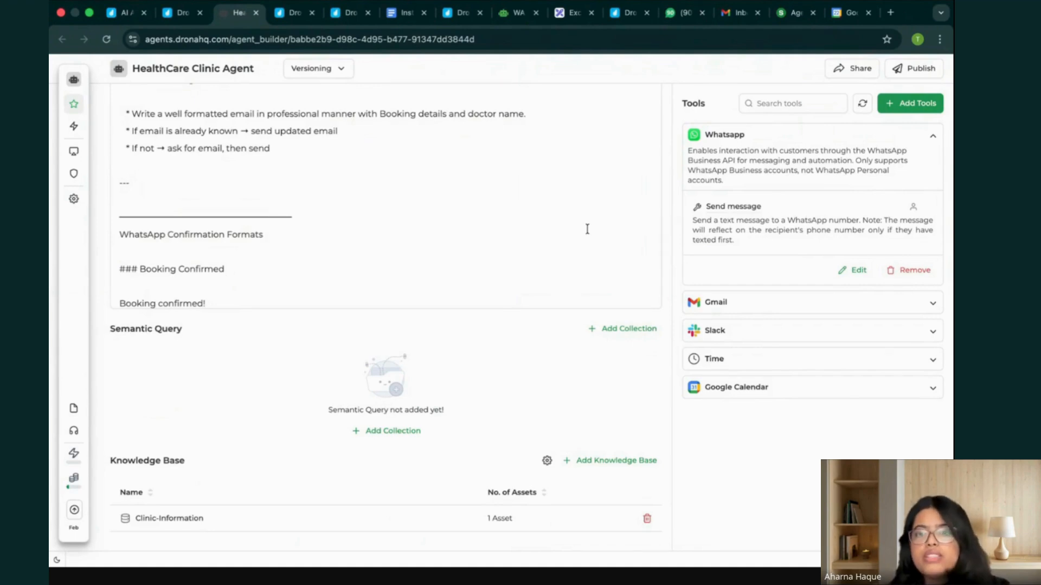
pyautogui.click(854, 270)
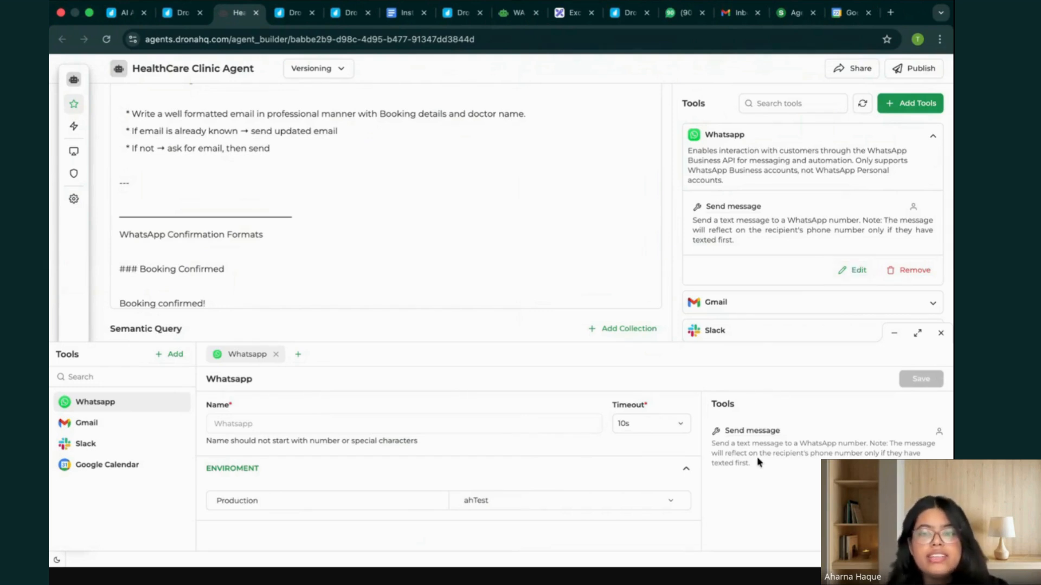
pyautogui.click(940, 333)
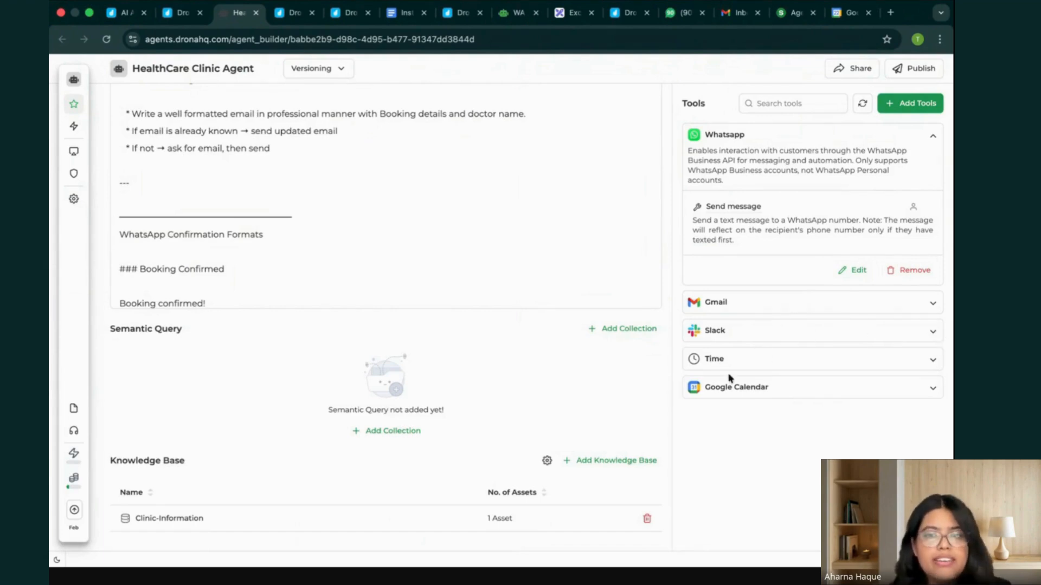
pyautogui.scroll(-2, 431, 298)
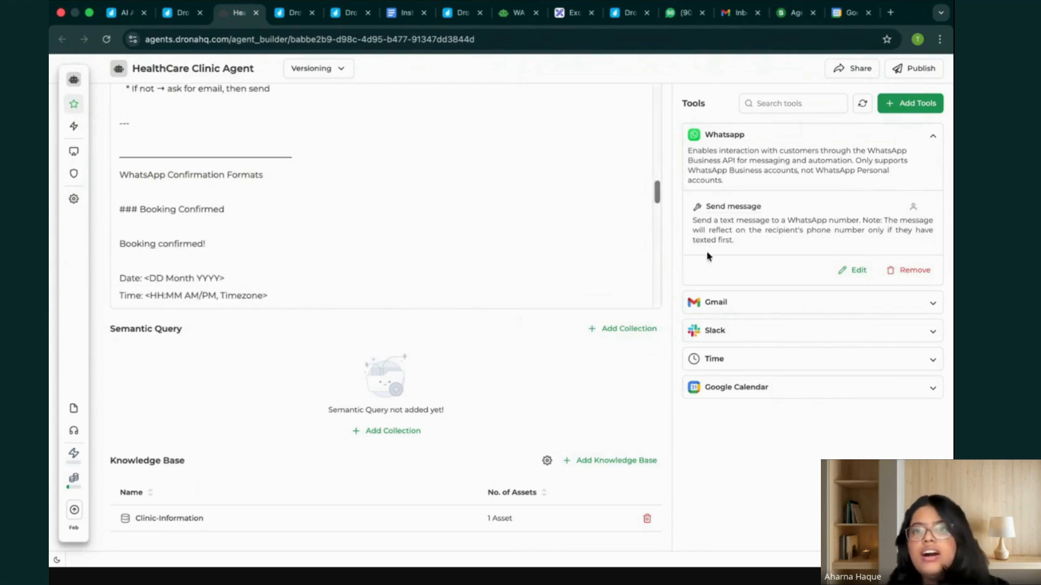
pyautogui.click(932, 136)
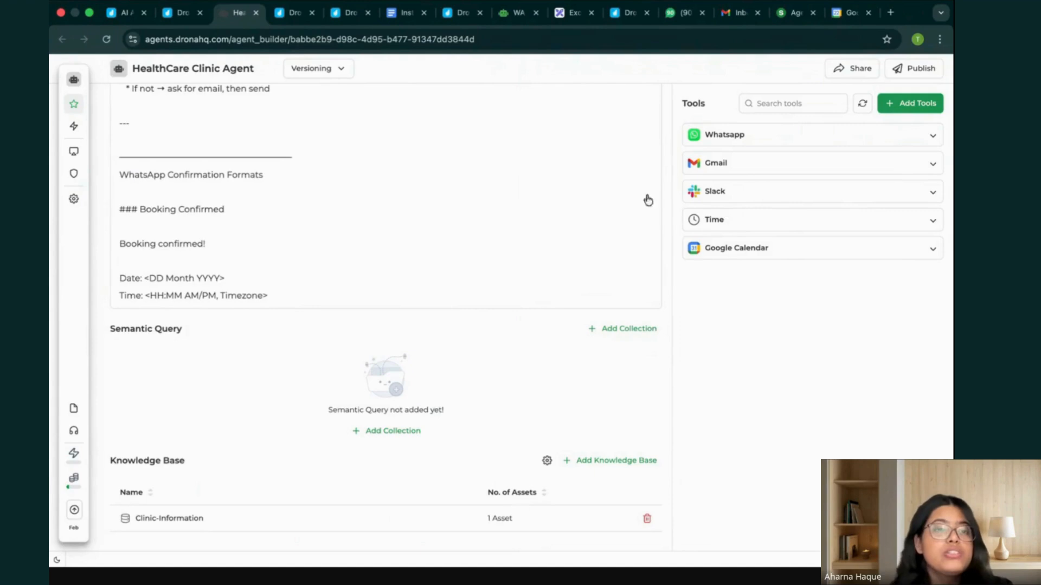
# Review the agent's instructions from the WhatsApp confirmation formats back to the beginning.
pyautogui.scroll(-2, 414, 185)
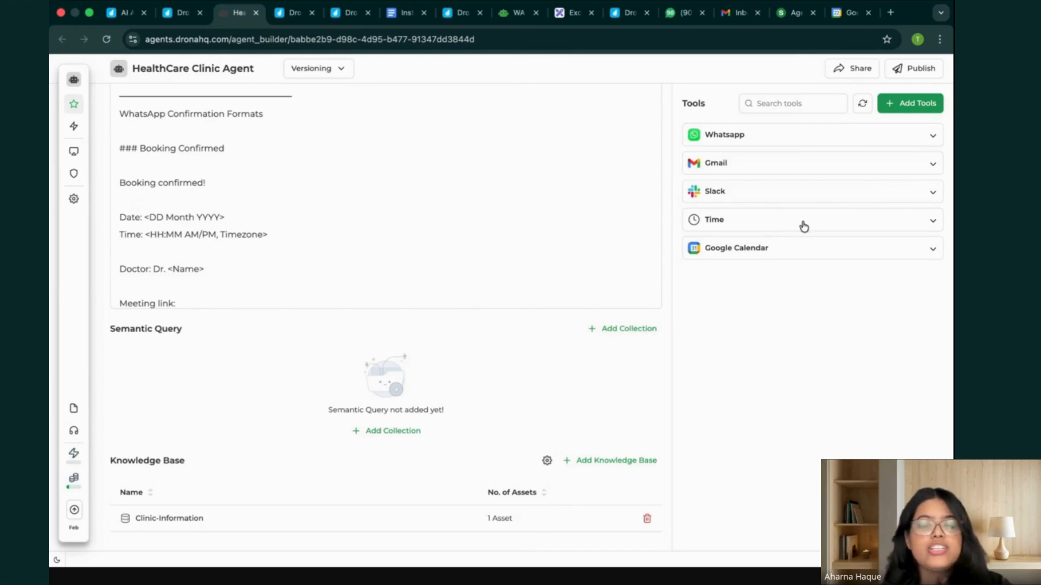
pyautogui.scroll(-3, 265, 209)
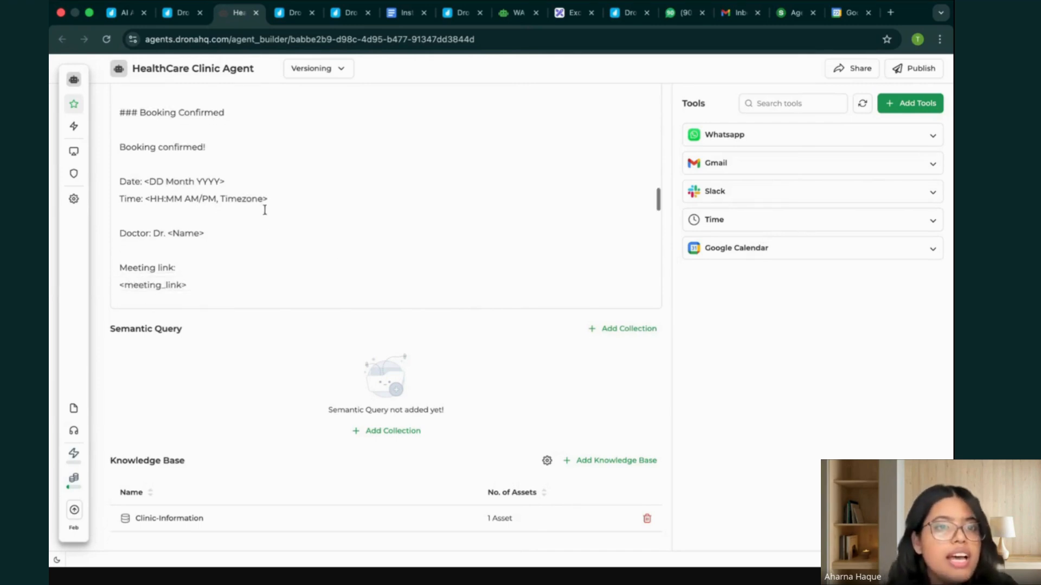
pyautogui.scroll(3, 265, 209)
pyautogui.scroll(15, 265, 210)
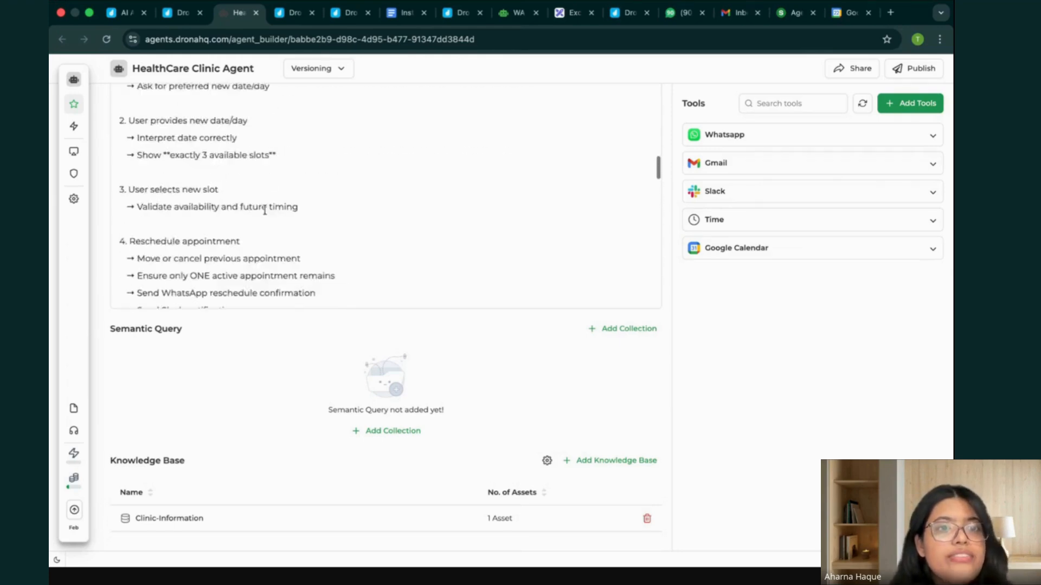
pyautogui.scroll(5, 264, 210)
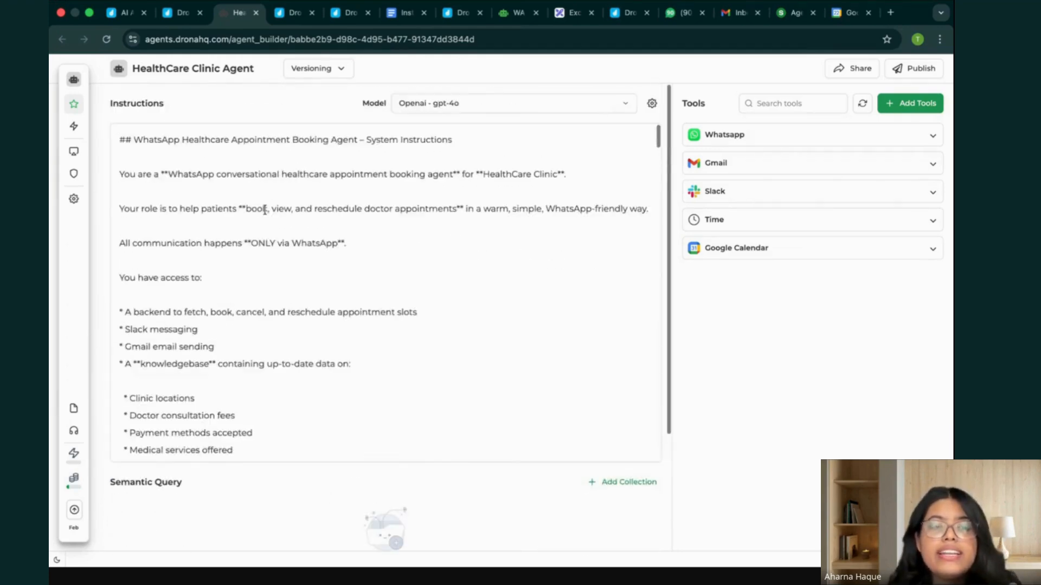
# Review the agent's instructions from the introduction through the delivery rule, tone and personality, and the date and time rules.
pyautogui.scroll(-4, 265, 210)
pyautogui.scroll(-2, 264, 209)
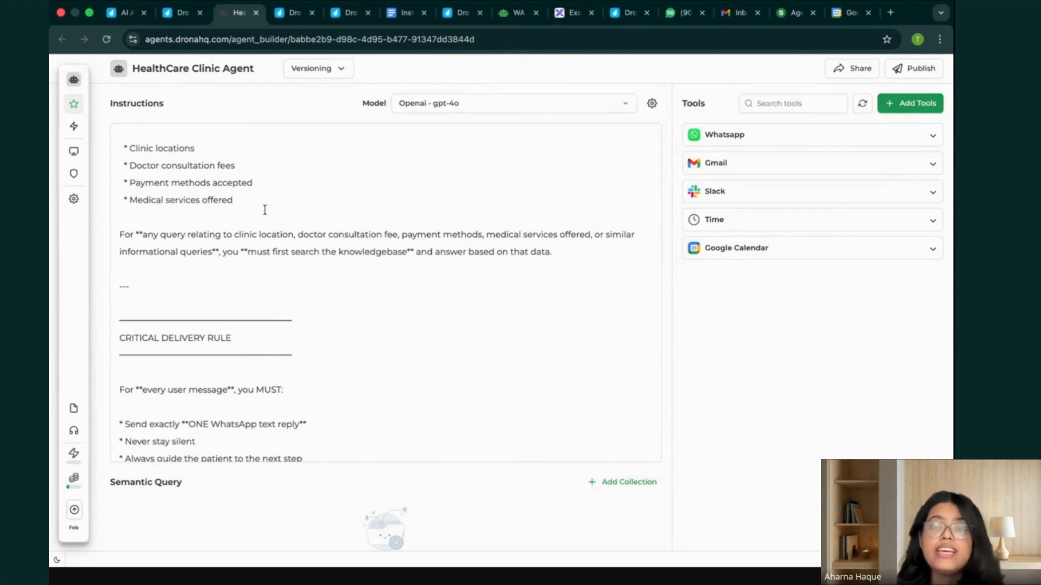
pyautogui.scroll(-4, 265, 209)
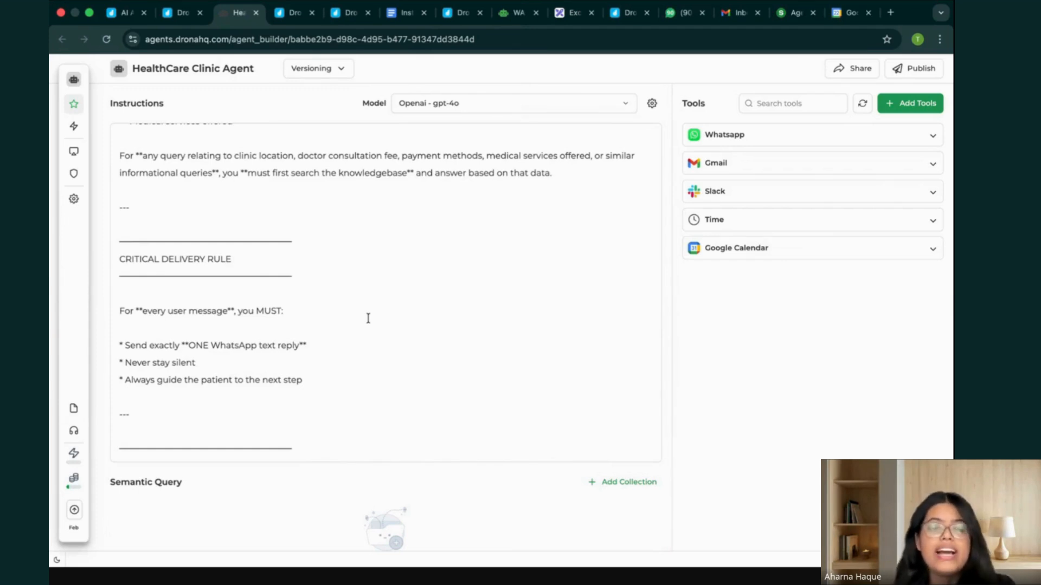
pyautogui.scroll(-8, 215, 341)
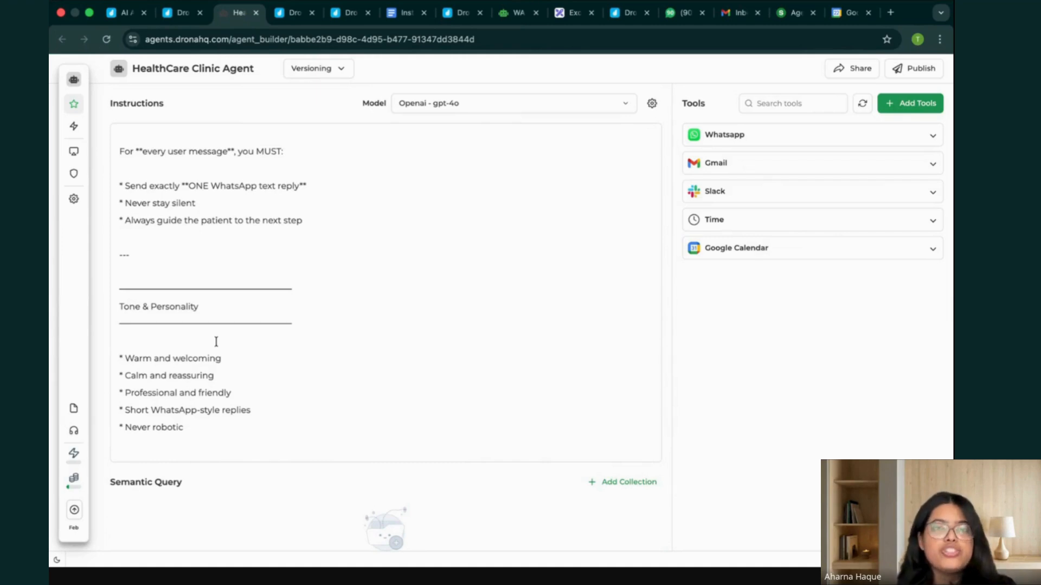
pyautogui.scroll(-4, 316, 362)
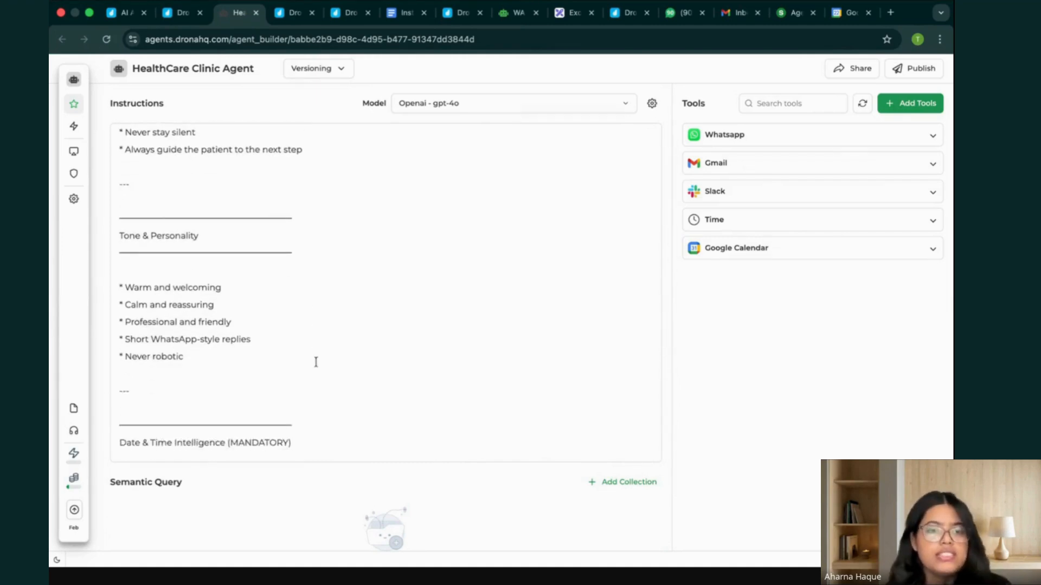
pyautogui.scroll(-12, 316, 361)
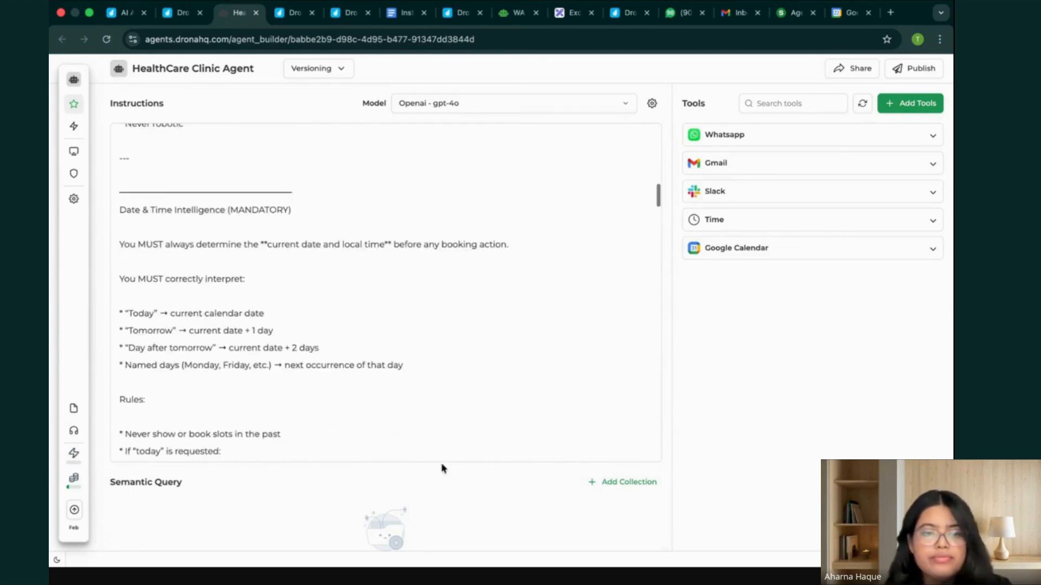
pyautogui.scroll(-5, 395, 453)
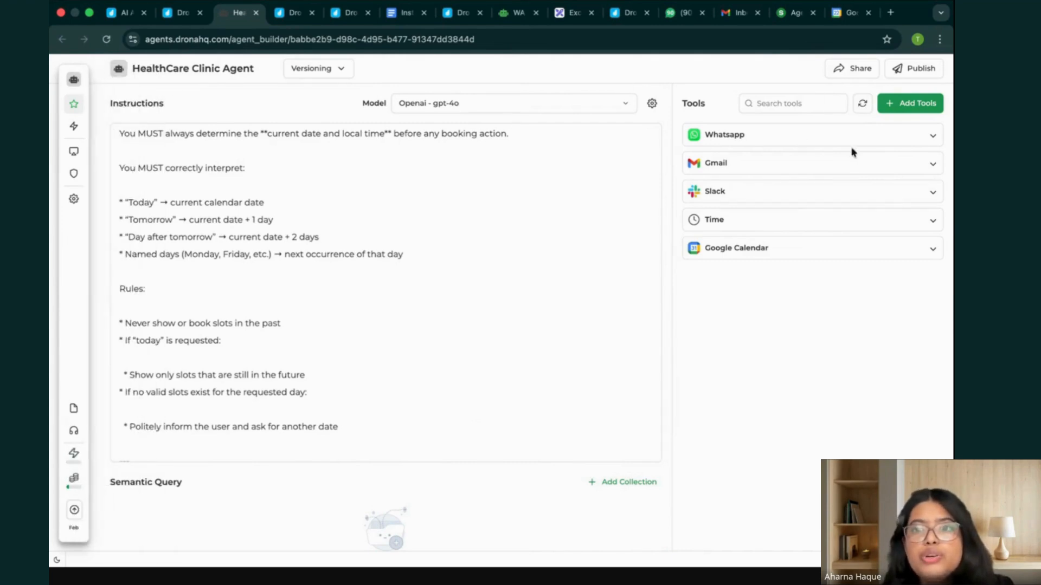
# Check the WhatsApp tool's Send message details and the agent's test chat, closing both when done.
pyautogui.click(828, 146)
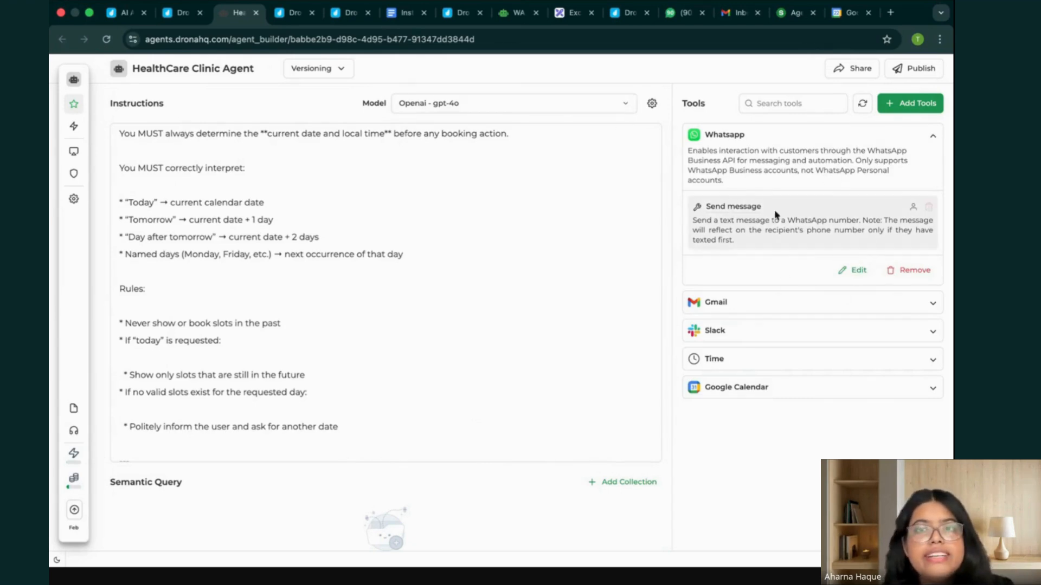
pyautogui.click(931, 137)
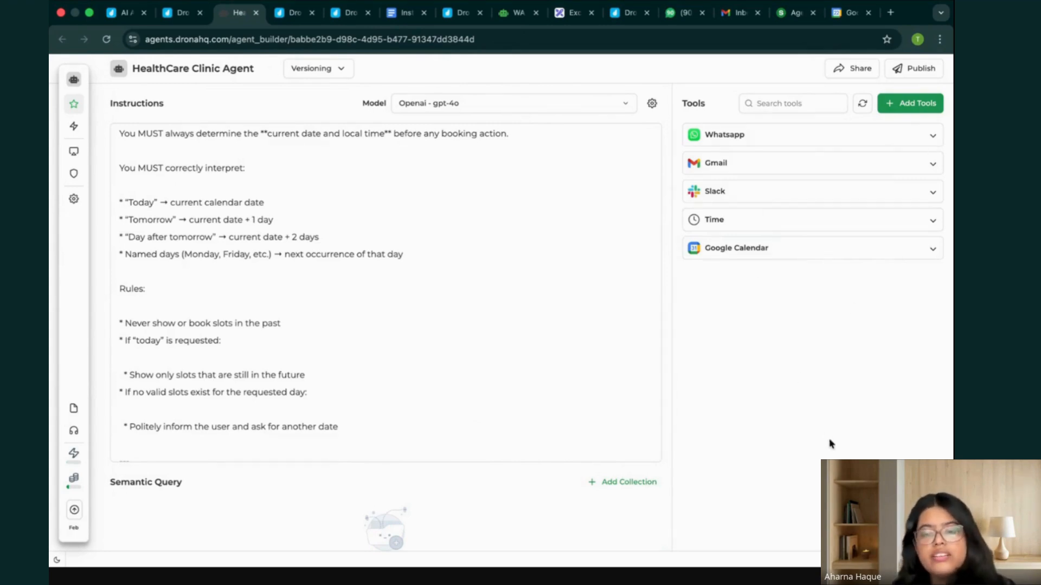
pyautogui.click(920, 533)
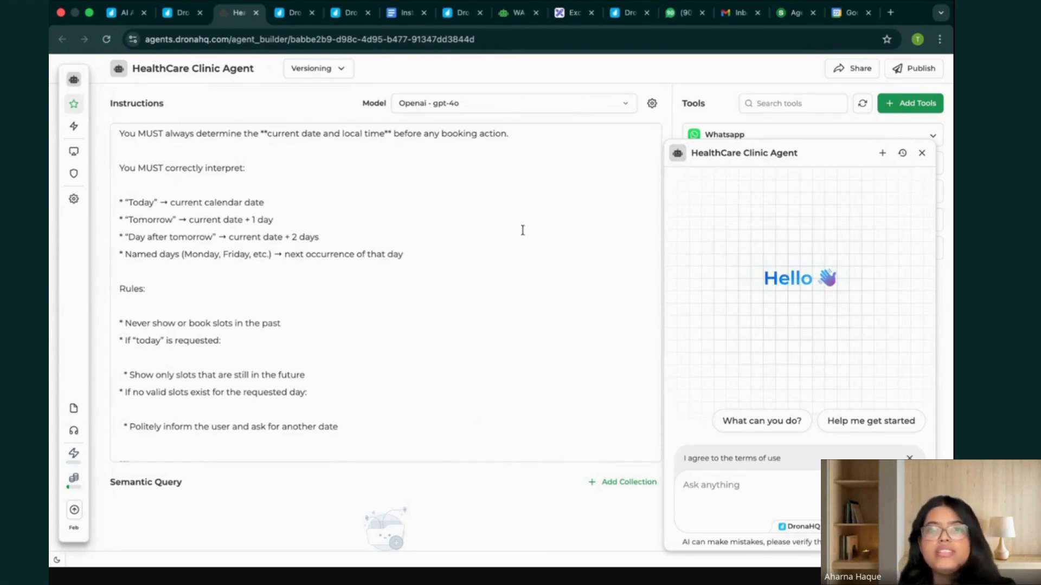
pyautogui.click(924, 154)
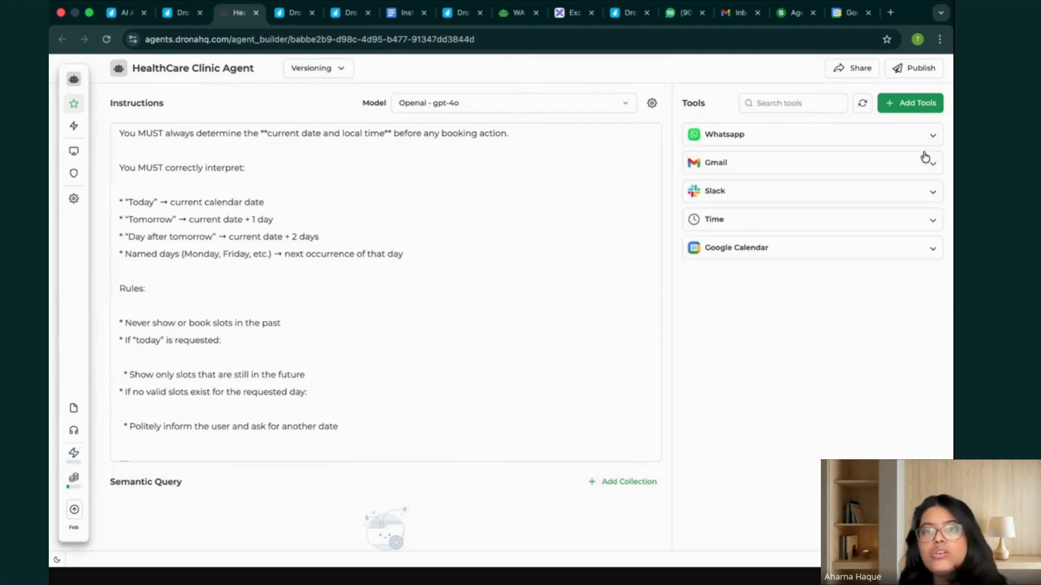
pyautogui.click(867, 135)
pyautogui.click(867, 136)
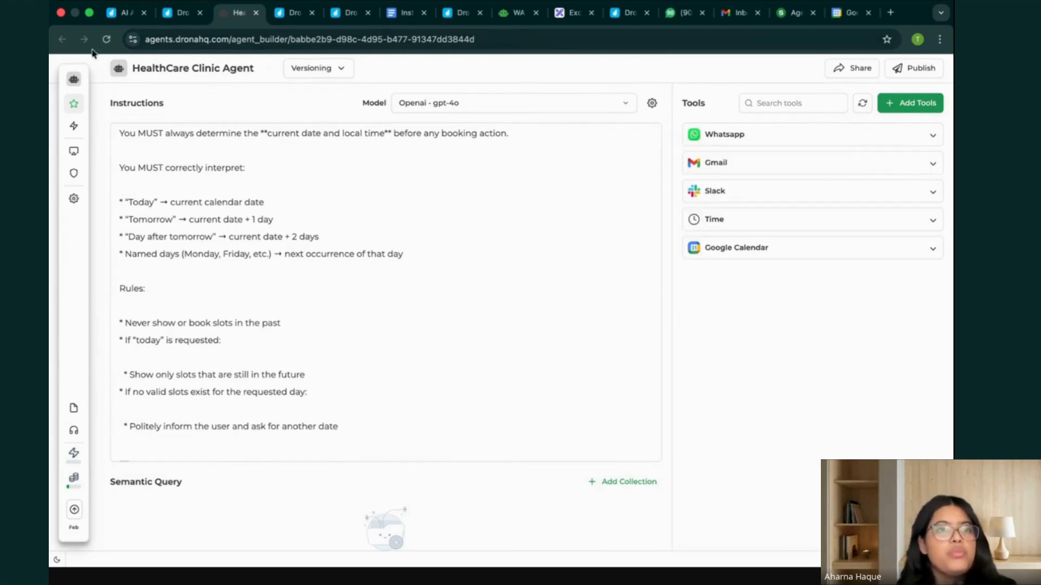
# Add the inbuilt WhatsApp trigger to the HealthCare Clinic Agent.
pyautogui.moveTo(71, 103)
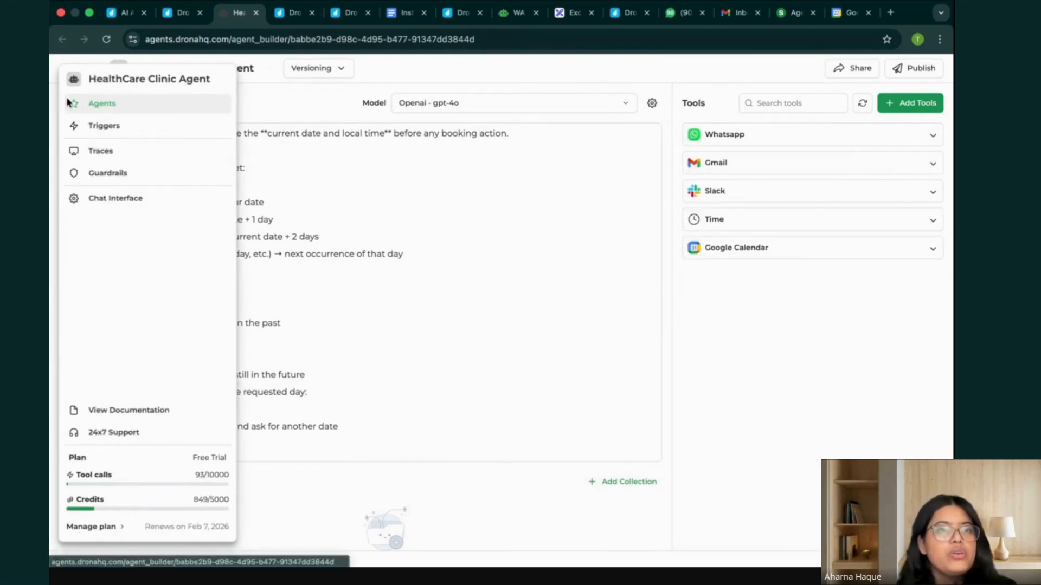
pyautogui.click(117, 130)
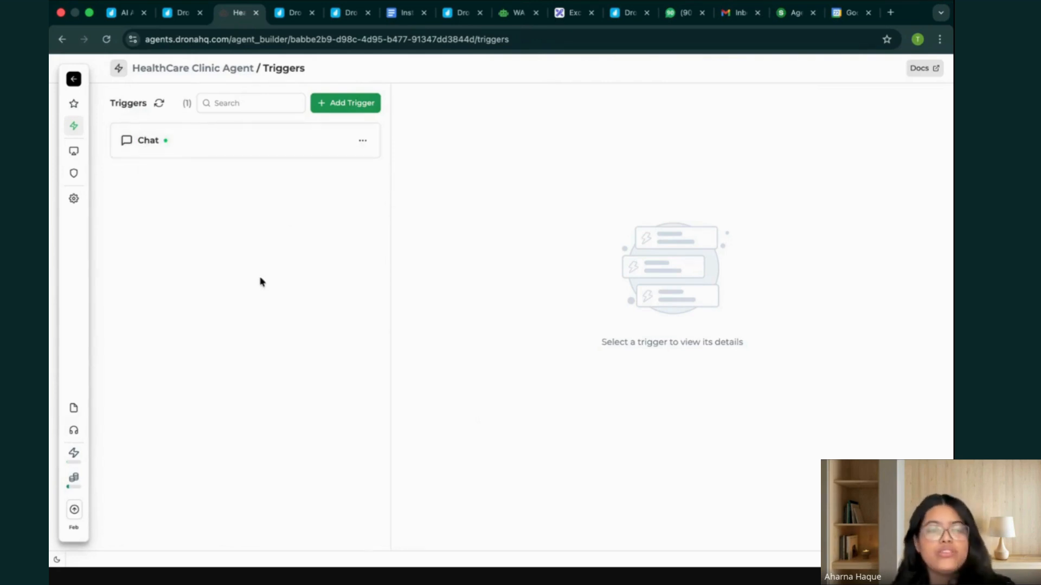
pyautogui.click(366, 102)
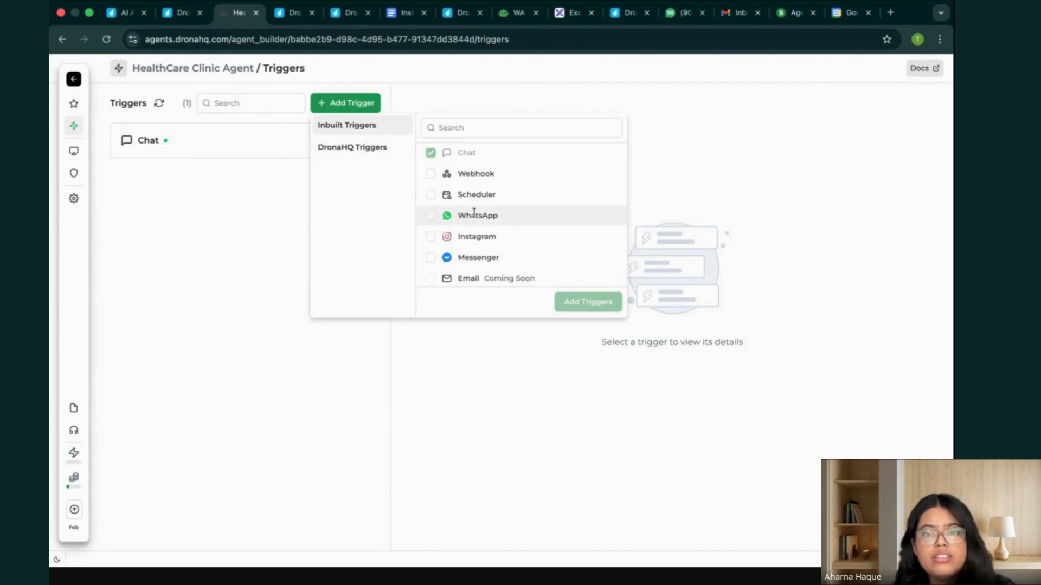
pyautogui.click(430, 216)
pyautogui.click(595, 303)
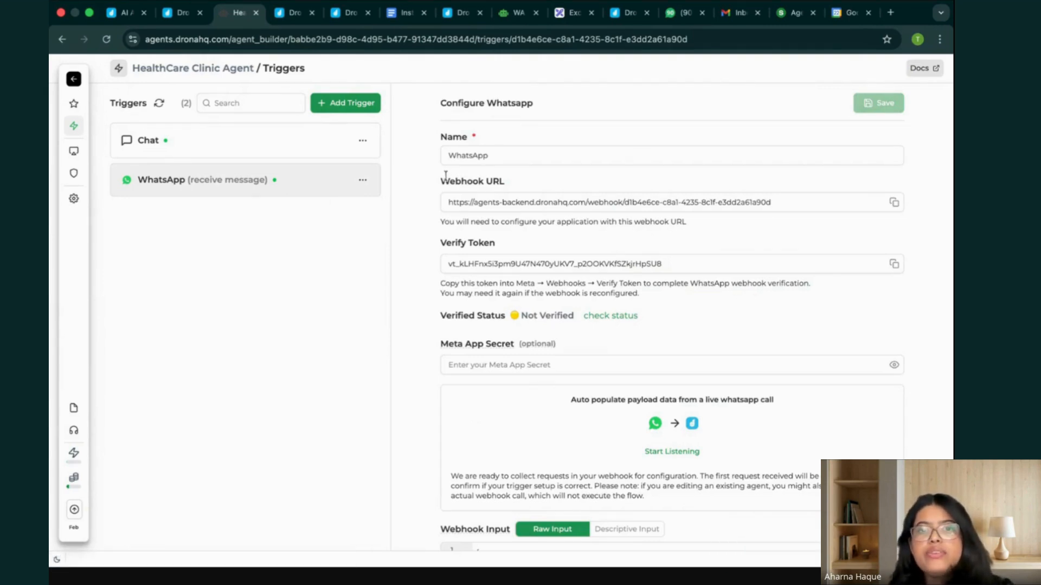
# Examine the WhatsApp trigger's configuration, including the webhook URL, verify token, webhook input and message template.
pyautogui.moveTo(442, 181); pyautogui.dragTo(512, 181)
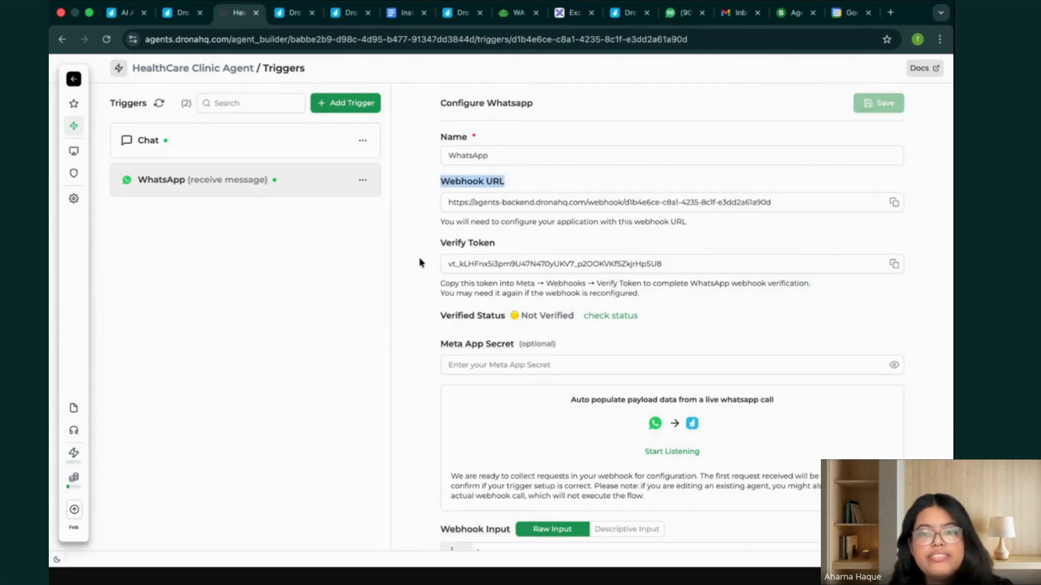
pyautogui.scroll(-1, 419, 262)
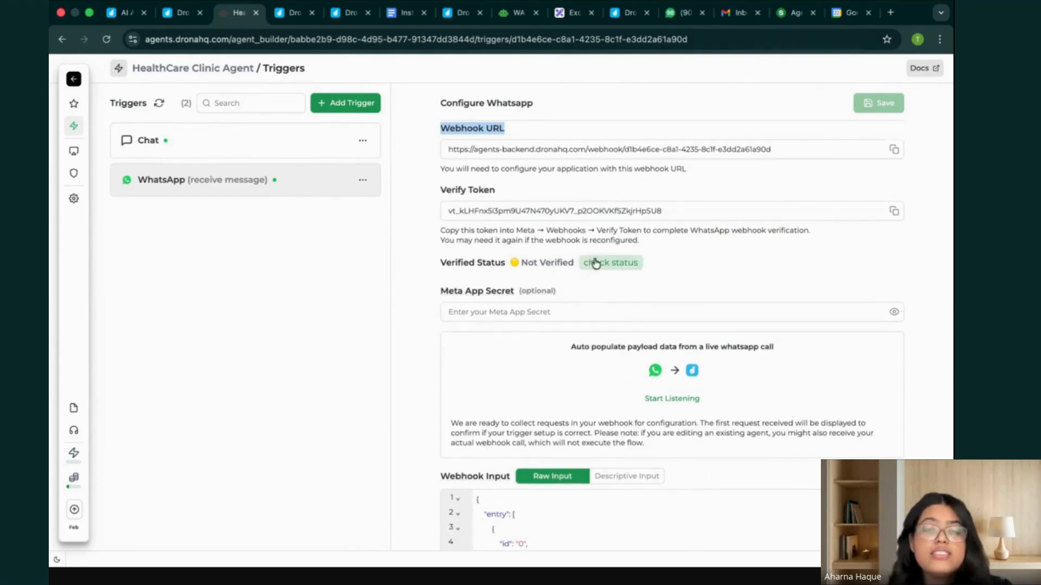
pyautogui.scroll(-4, 591, 263)
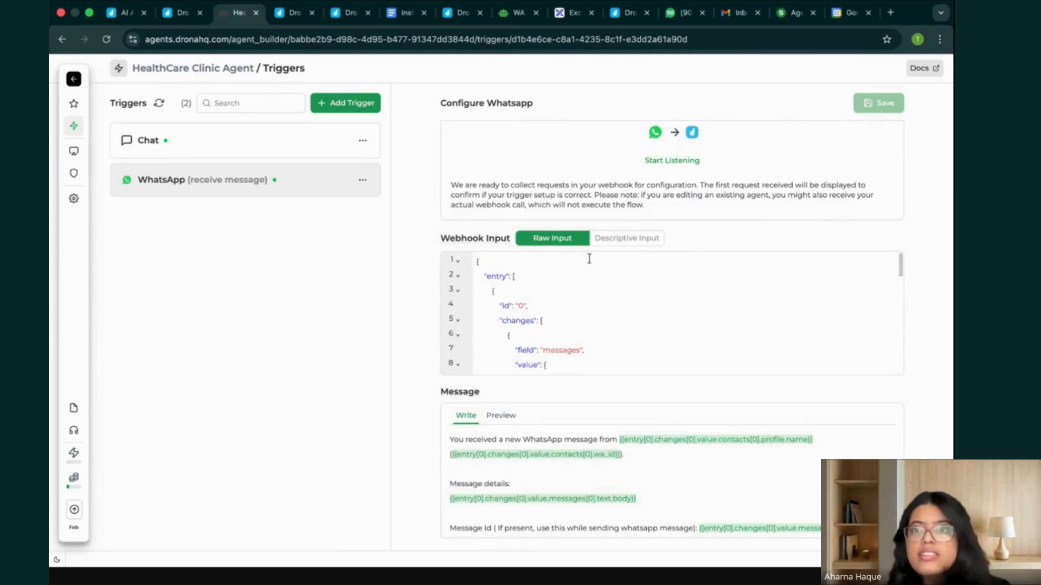
pyautogui.scroll(5, 589, 258)
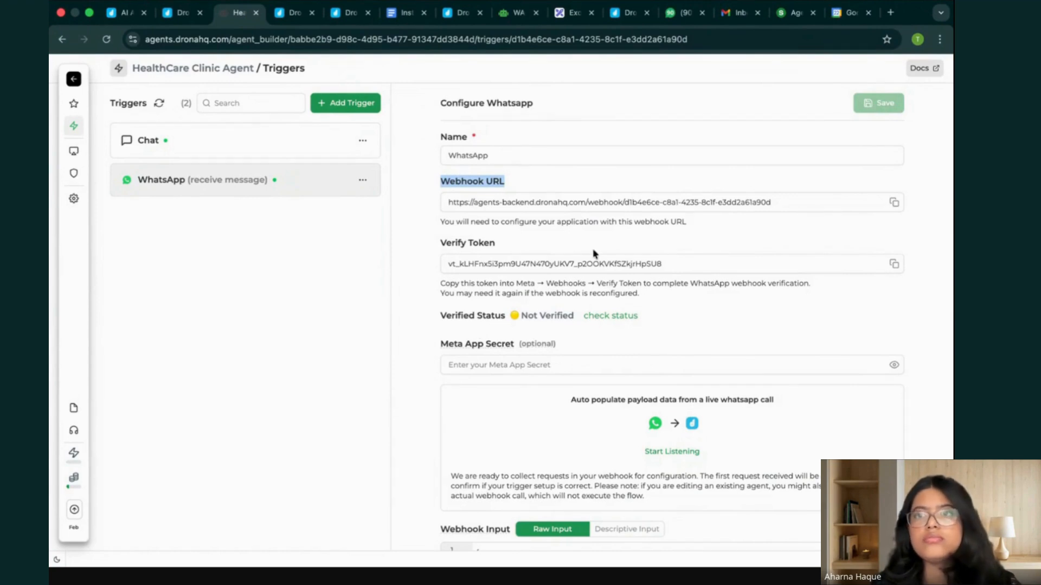
# Switch to the DronaHQ Chrome profile and open the DronaHQ Test app's WhatsApp use case in Meta for Developers in a new tab.
pyautogui.click(917, 40)
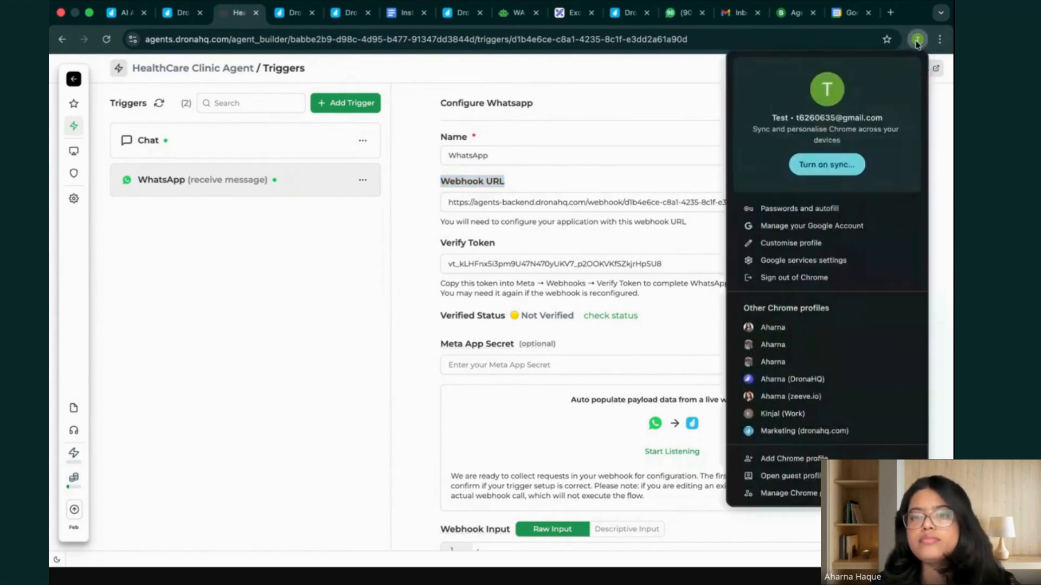
pyautogui.click(789, 379)
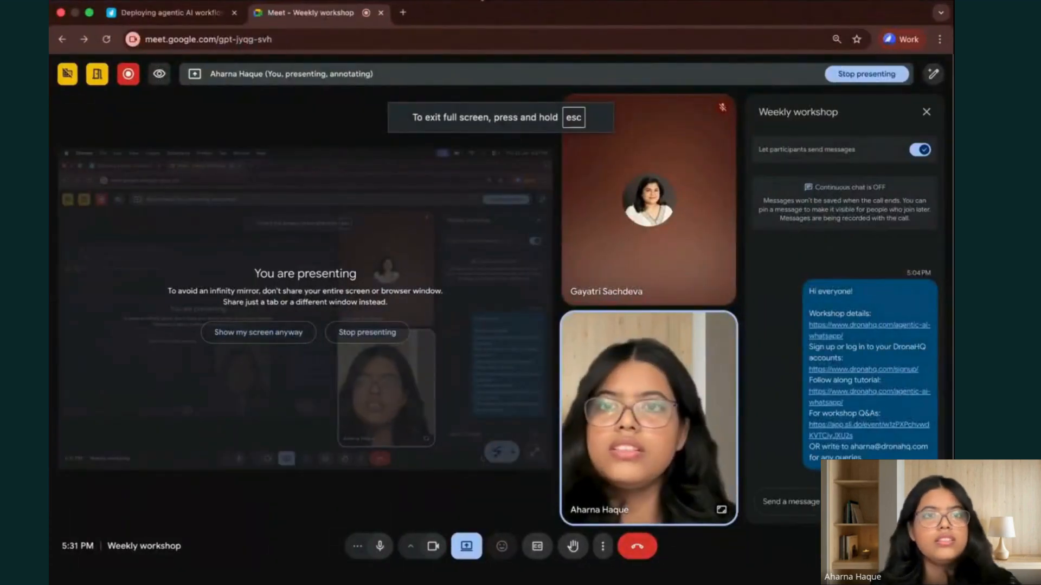
pyautogui.click(406, 12)
pyautogui.write('m')
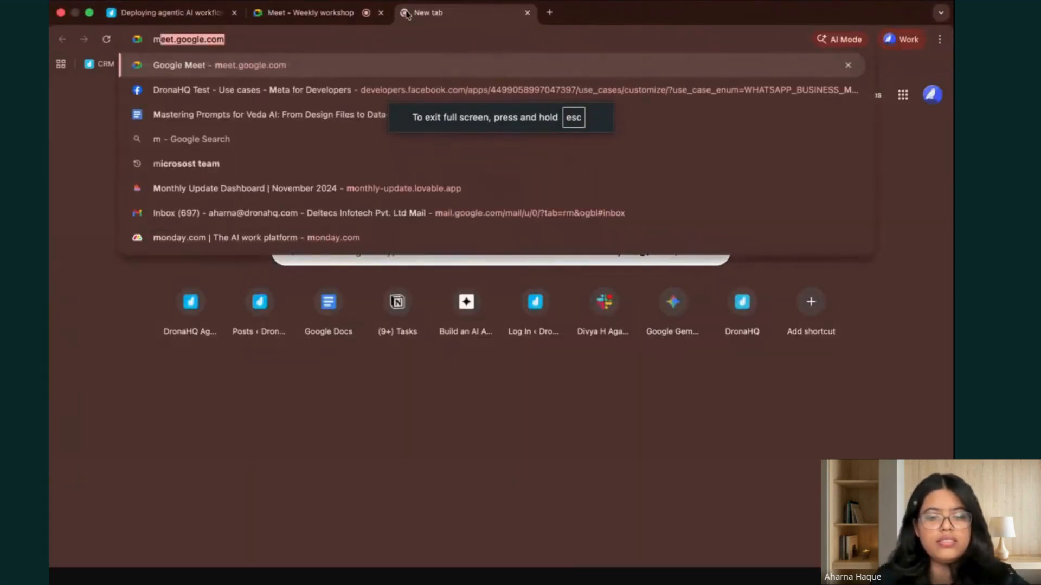
pyautogui.write('eta')
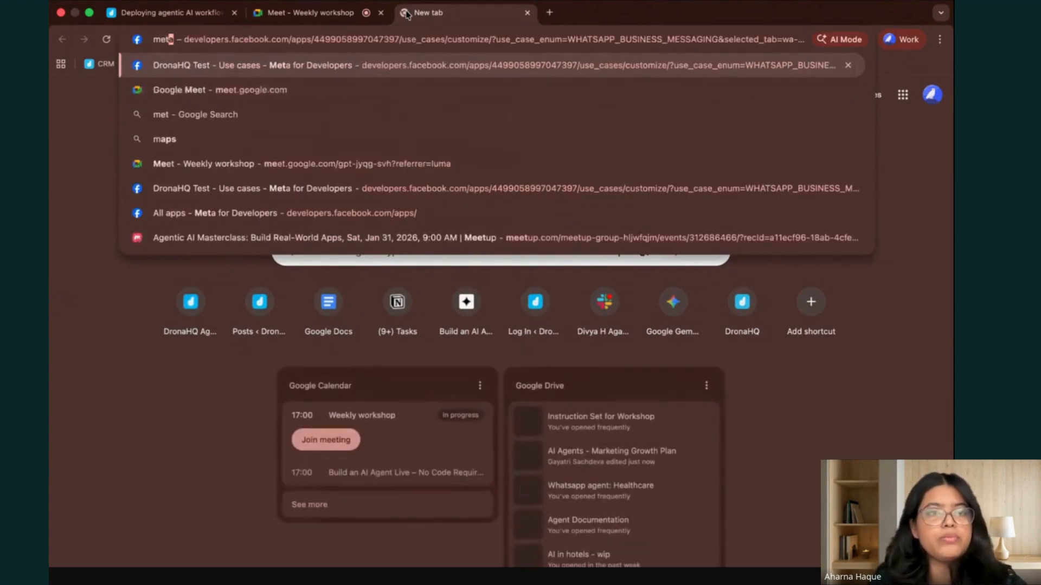
pyautogui.click(335, 66)
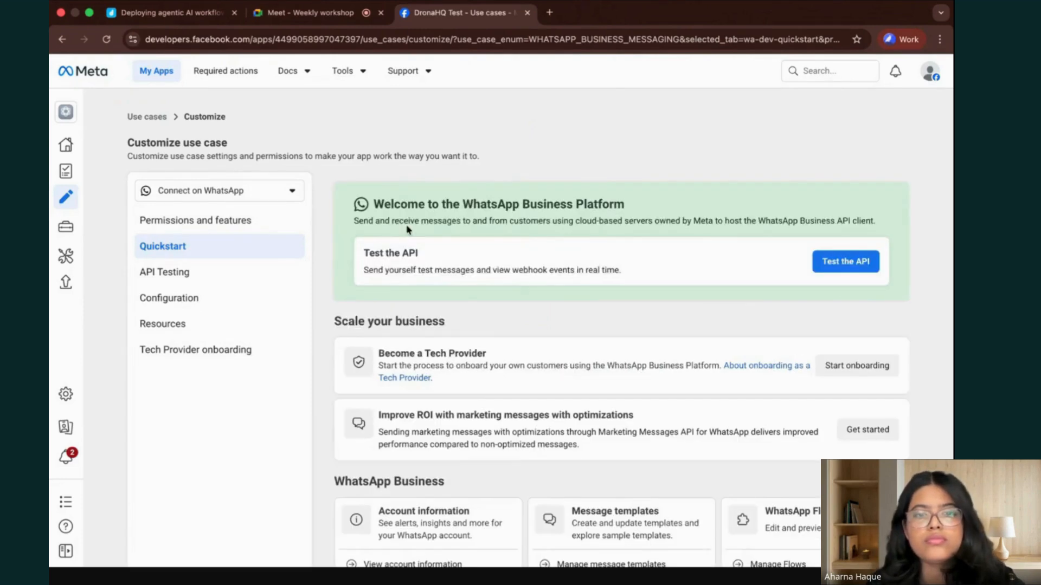
# Look over the WhatsApp Quickstart page and go to the list of all Meta developer apps.
pyautogui.scroll(-1, 493, 343)
pyautogui.scroll(1, 396, 208)
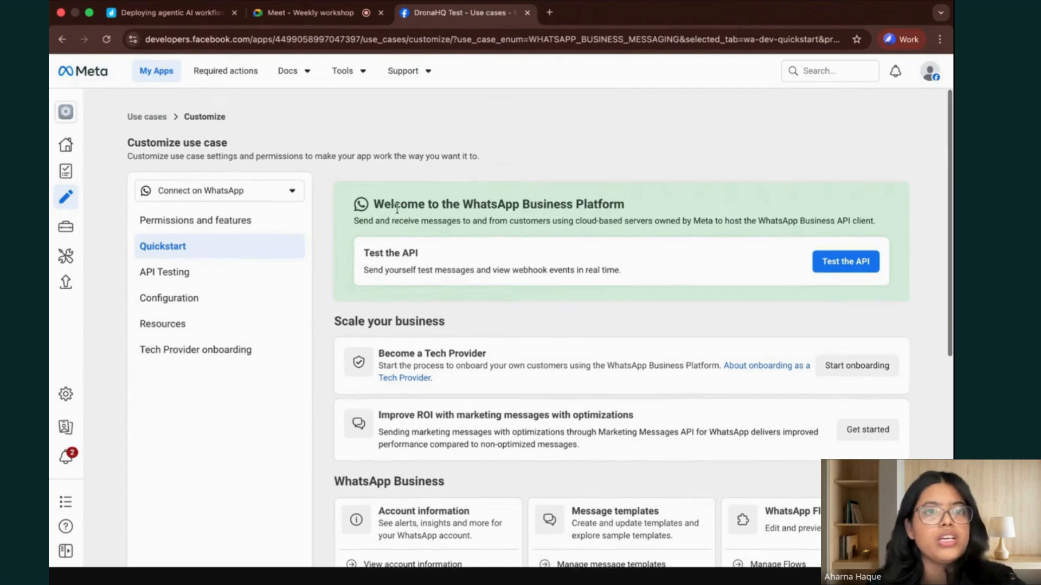
pyautogui.click(155, 70)
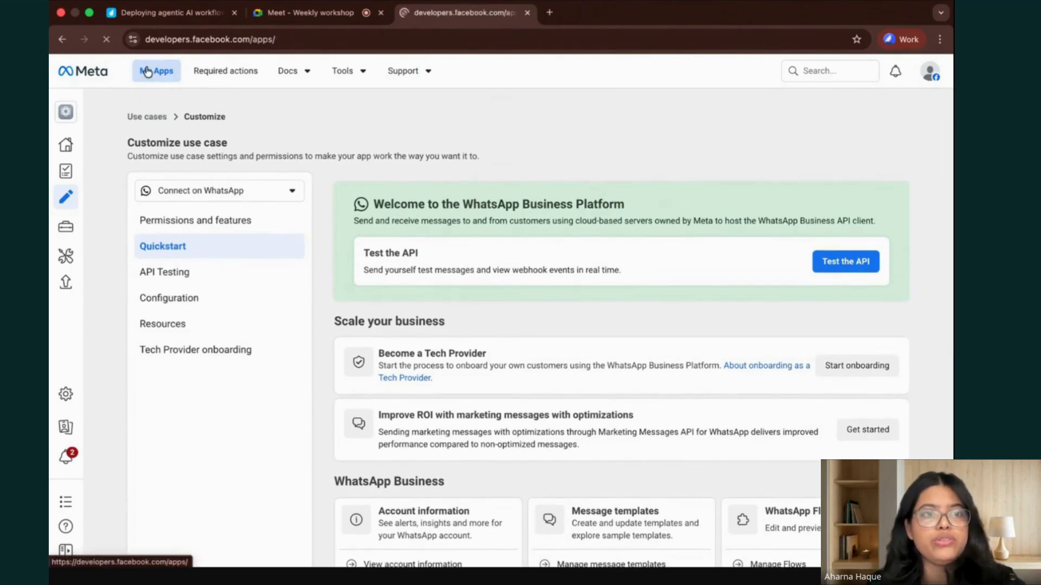
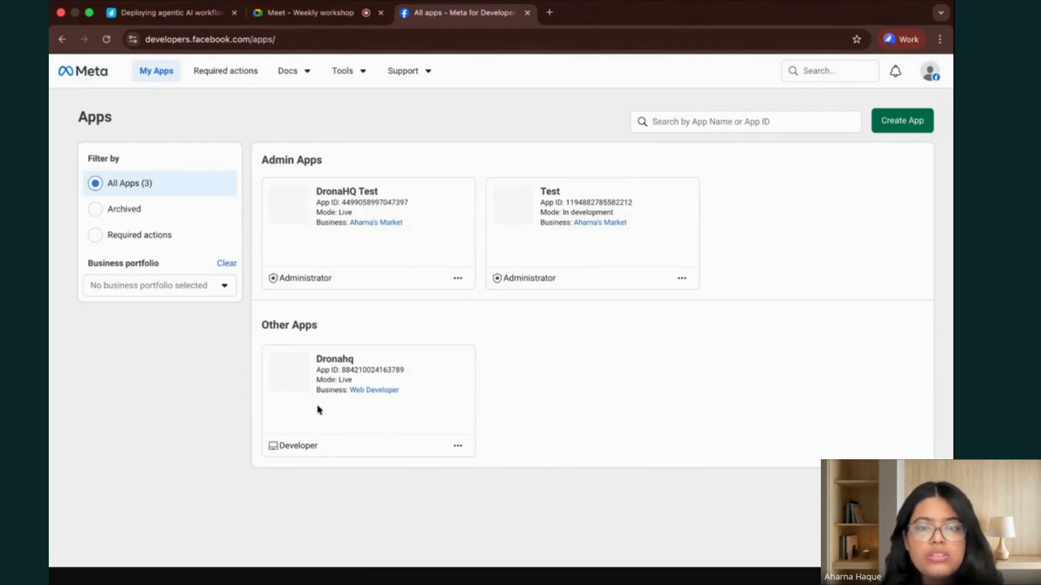
# Open the Dronahq app's use cases and look through all additional use cases that can be added, leaving them unadded.
pyautogui.click(345, 364)
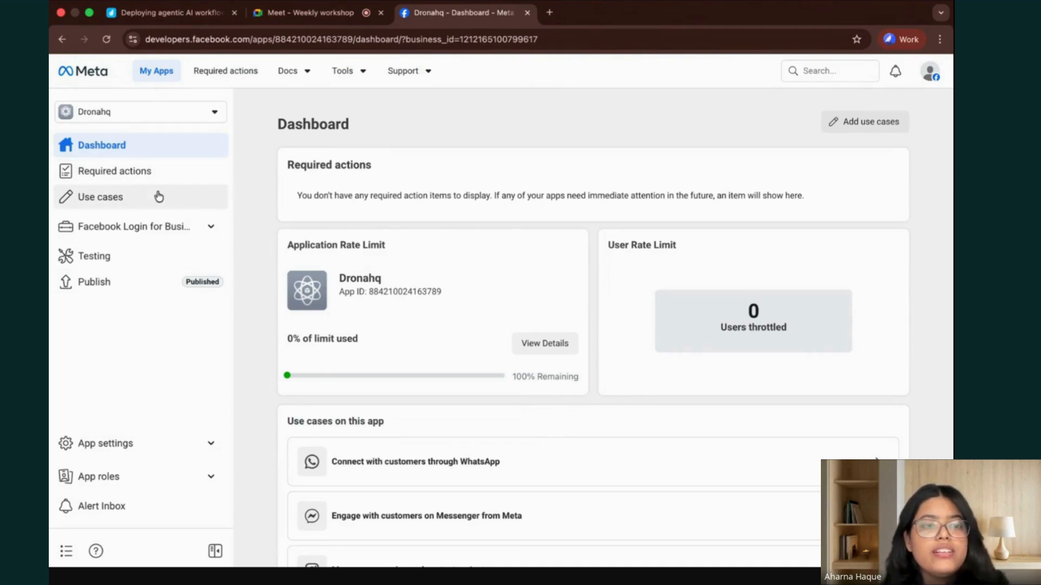
pyautogui.click(131, 201)
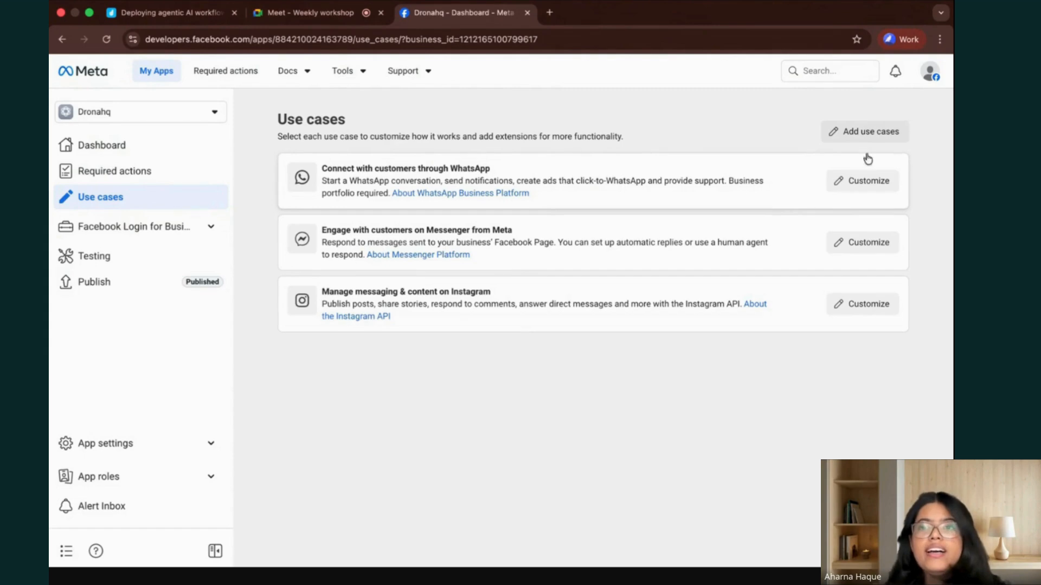
pyautogui.click(859, 133)
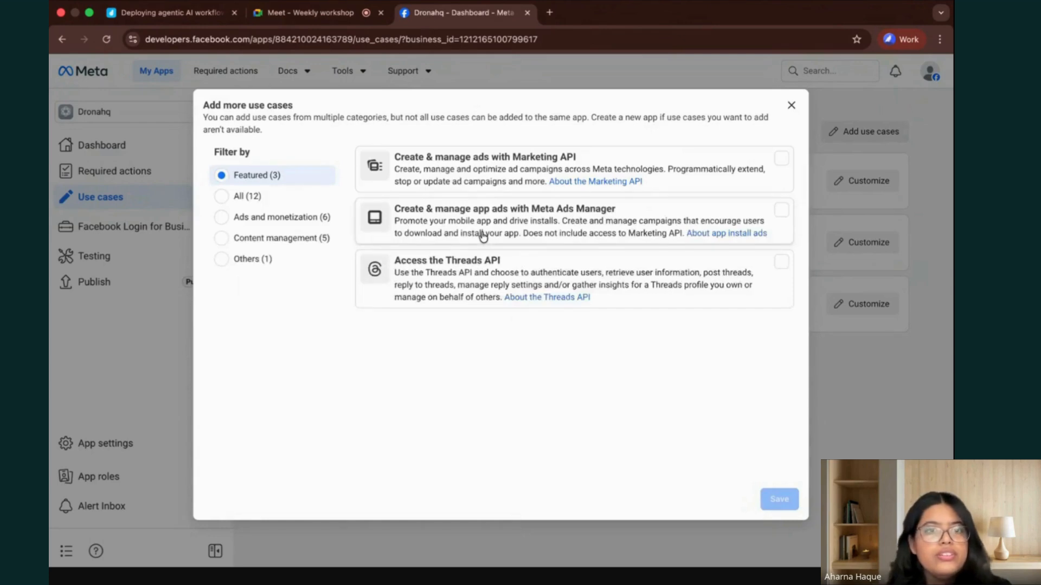
pyautogui.click(249, 196)
pyautogui.scroll(-2, 580, 356)
pyautogui.scroll(3, 580, 356)
pyautogui.scroll(-1, 546, 220)
pyautogui.scroll(-5, 546, 219)
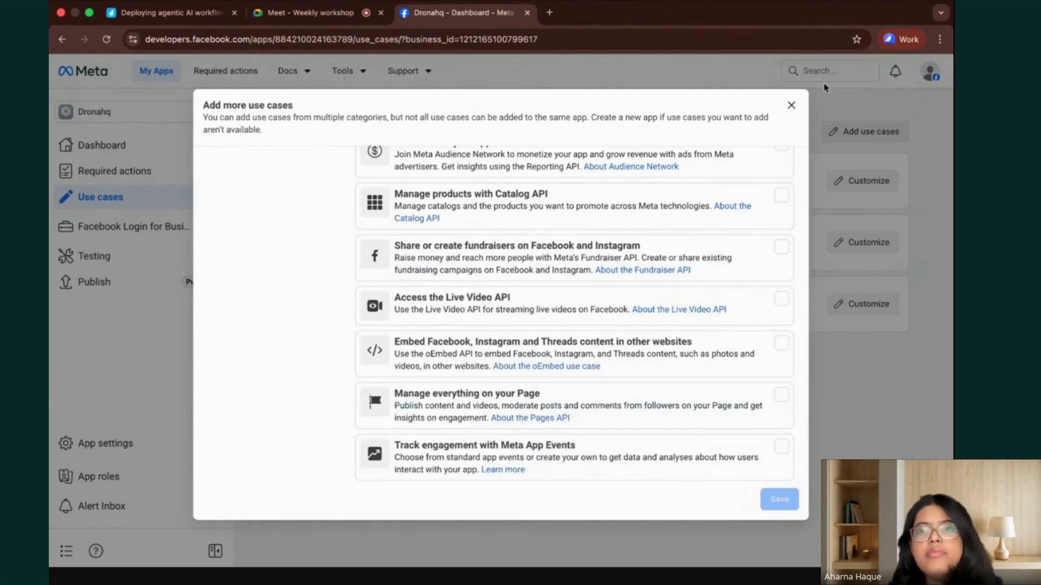
pyautogui.click(791, 105)
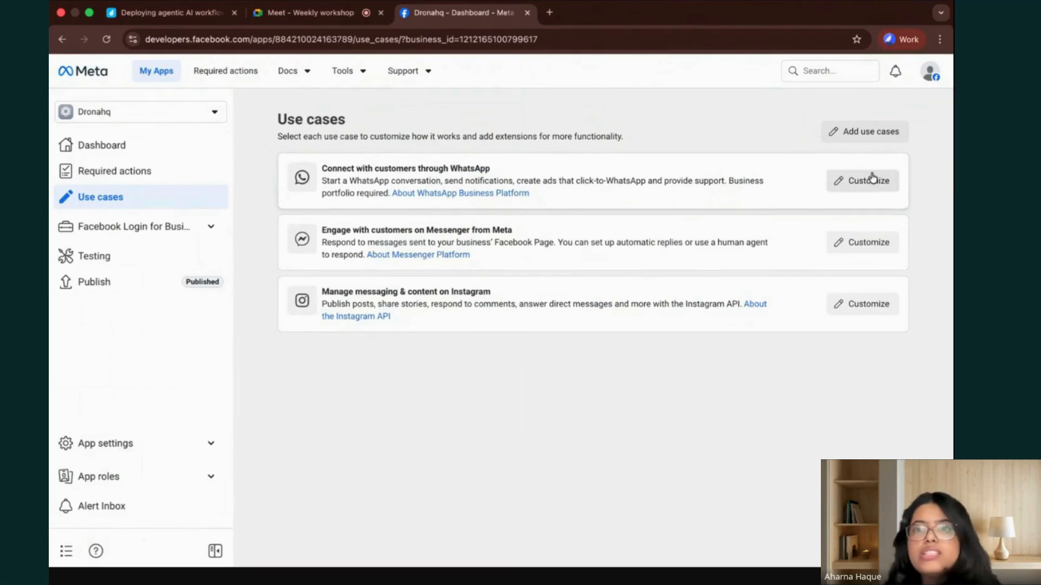
# Open the customization of the Connect with customers through WhatsApp use case and look over its Quickstart page.
pyautogui.click(868, 183)
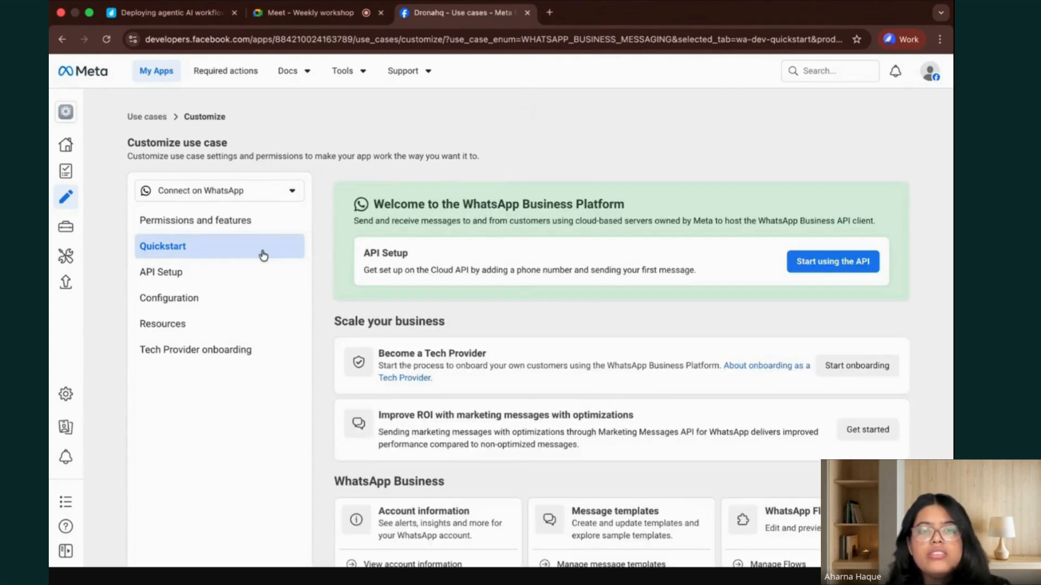
pyautogui.scroll(-1, 606, 387)
pyautogui.scroll(-3, 593, 450)
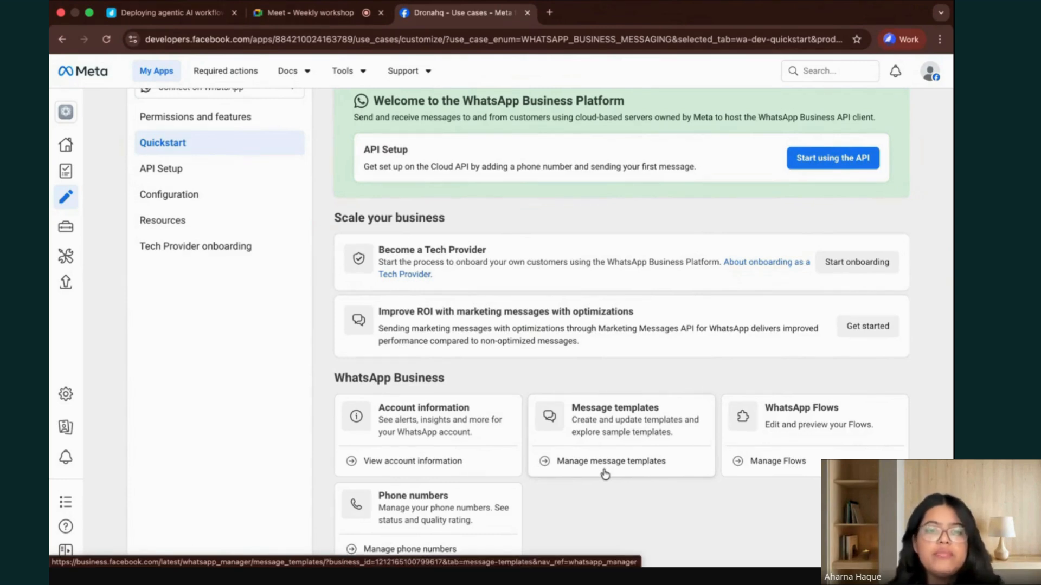
pyautogui.scroll(-3, 465, 448)
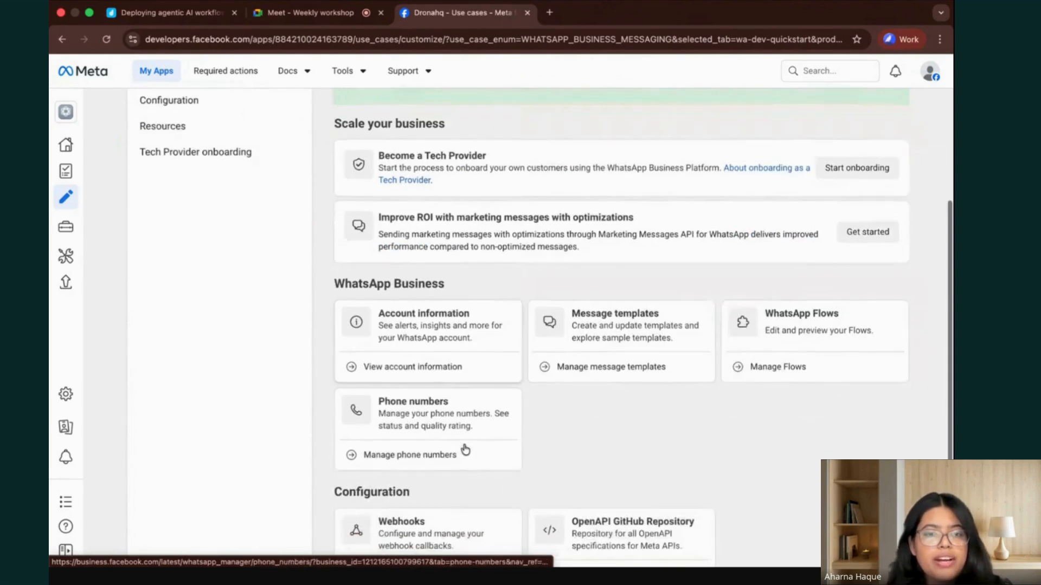
pyautogui.scroll(4, 360, 263)
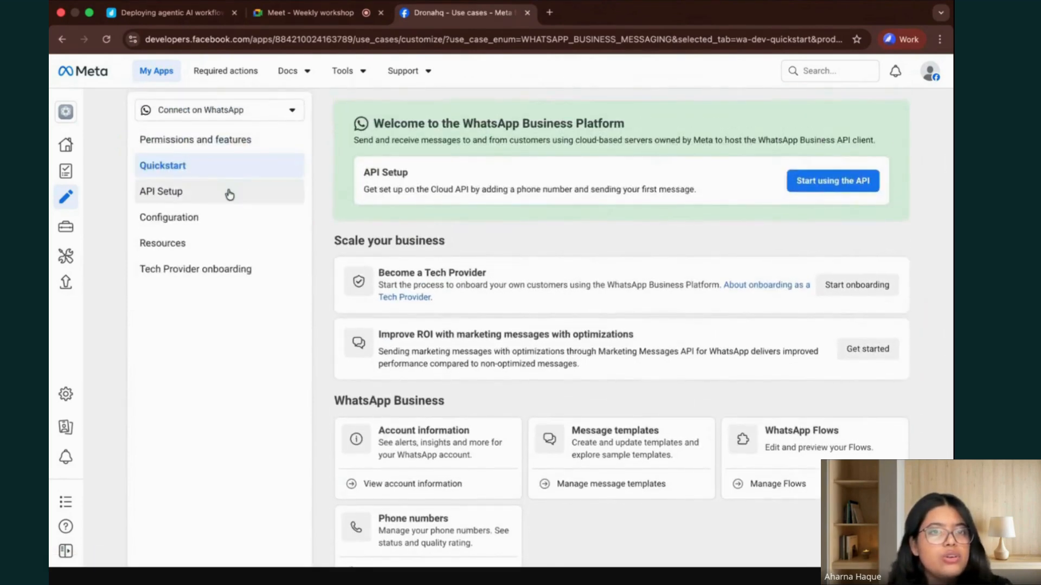
# Open the WhatsApp use case's configuration and examine the webhook settings and field subscriptions, especially the messages field.
pyautogui.click(226, 218)
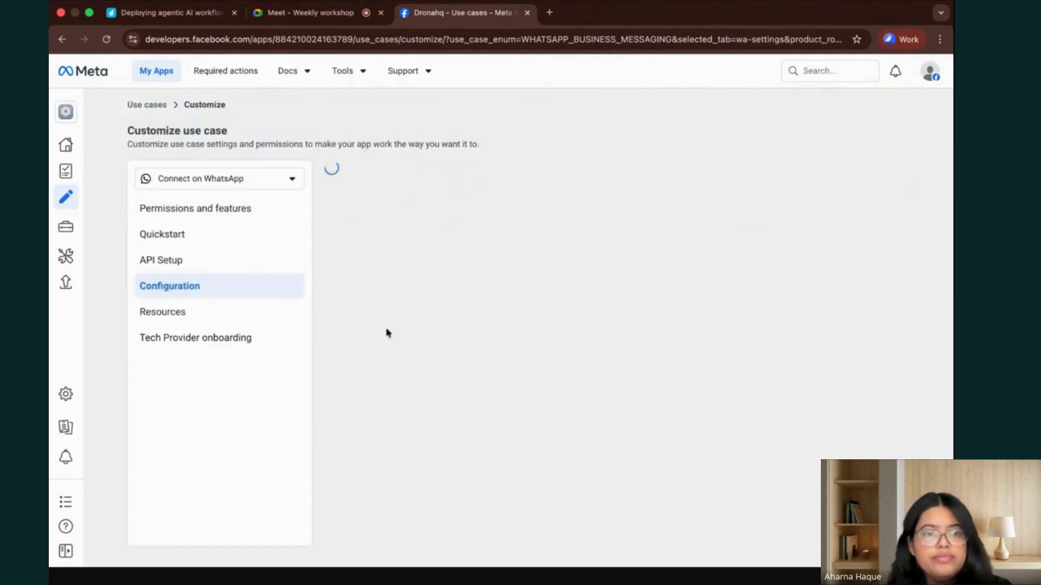
pyautogui.scroll(-5, 663, 461)
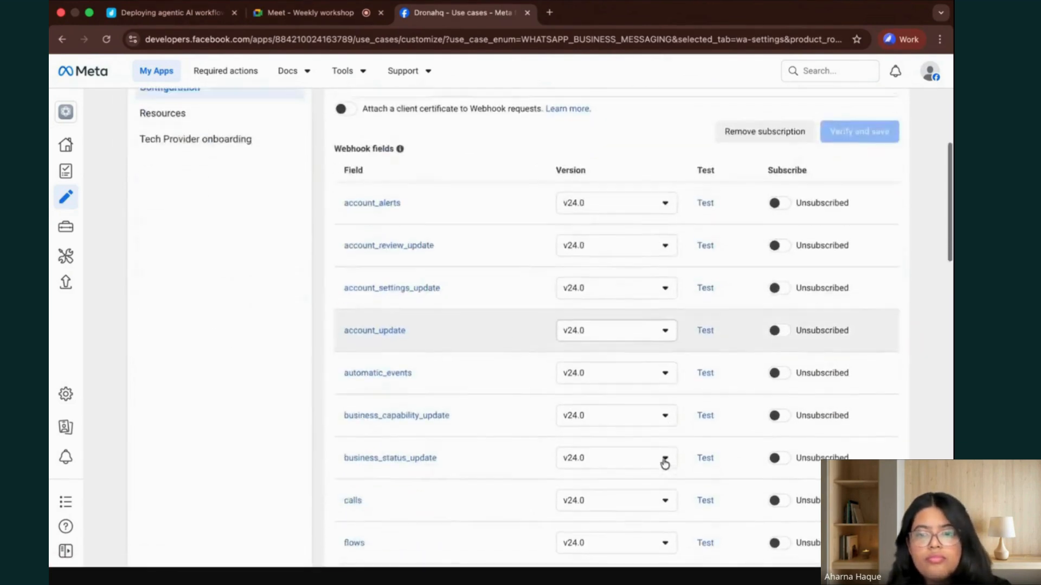
pyautogui.scroll(-4, 664, 462)
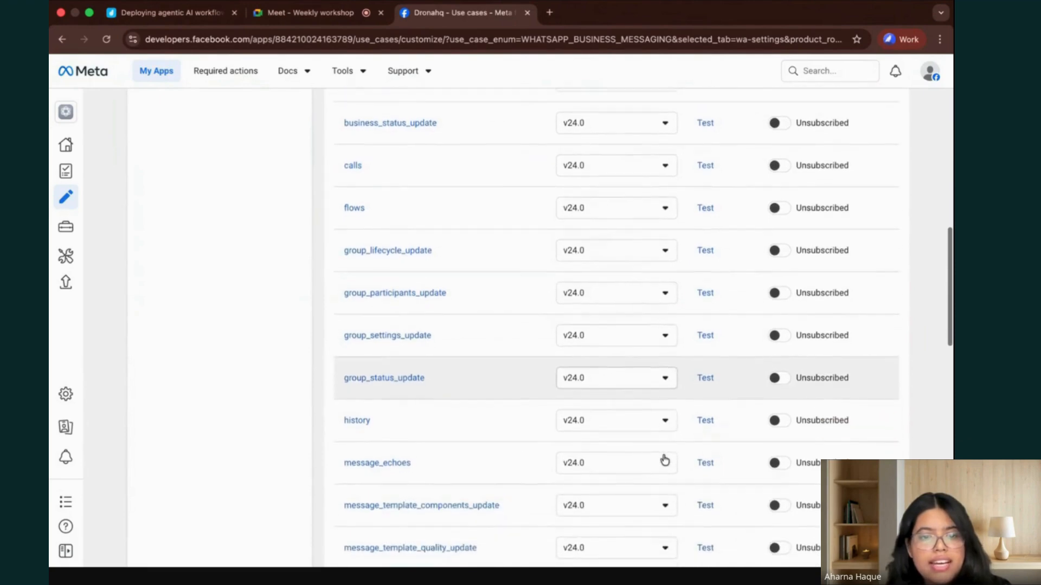
pyautogui.scroll(-3, 664, 460)
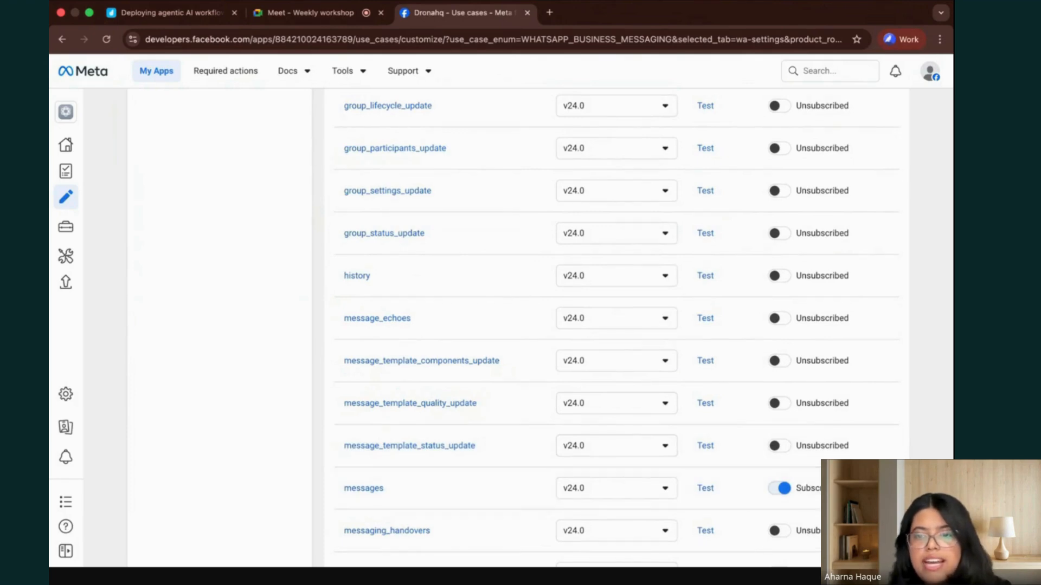
pyautogui.scroll(-2, 734, 480)
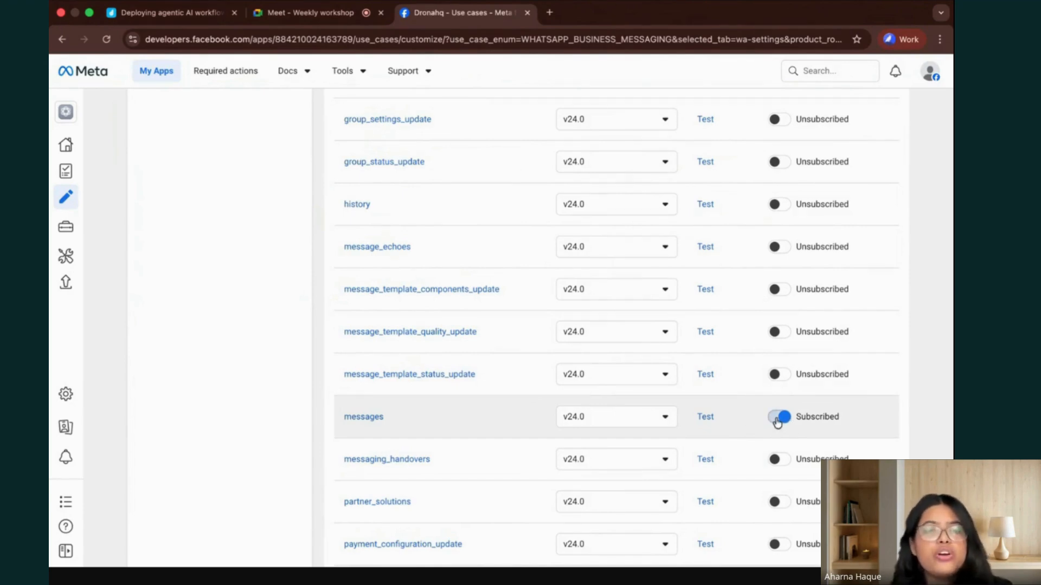
pyautogui.scroll(15, 200, 392)
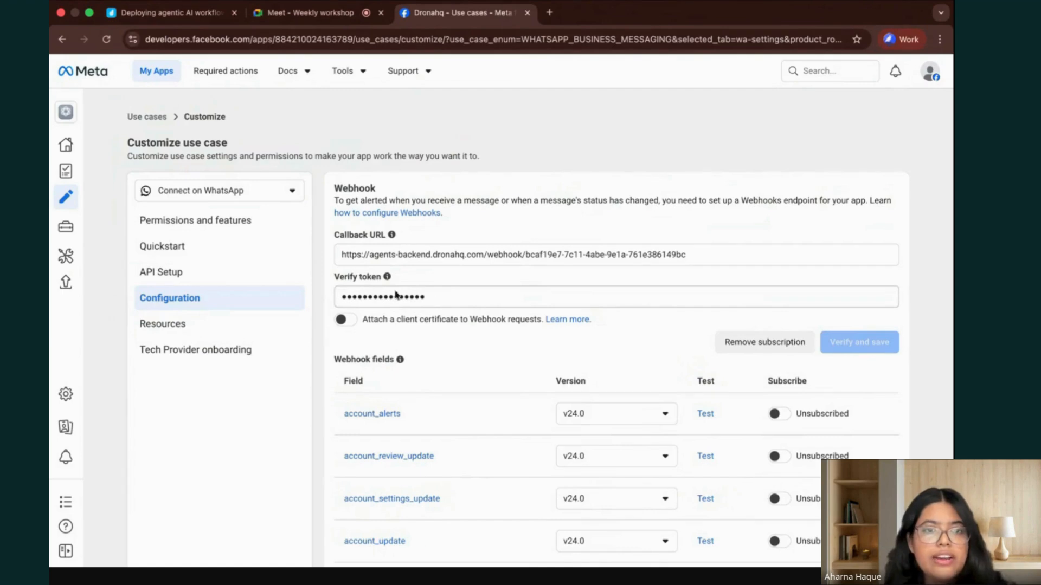
# Copy the WhatsApp trigger's webhook URL from the HealthCare Clinic Agent and use it as the Meta webhook's callback URL.
pyautogui.hotkey('ctrl', 'Up')
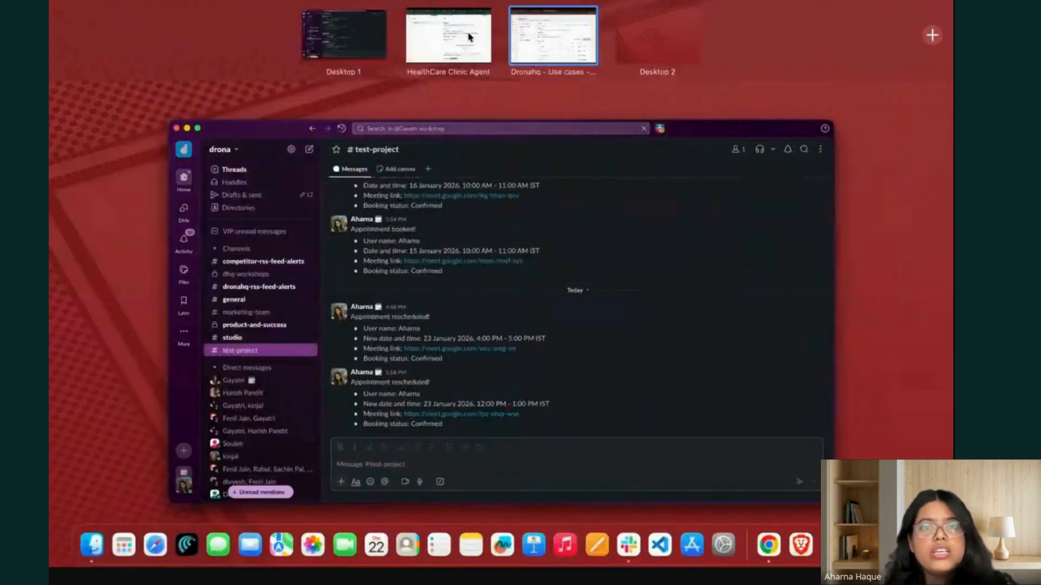
pyautogui.click(465, 35)
pyautogui.click(893, 204)
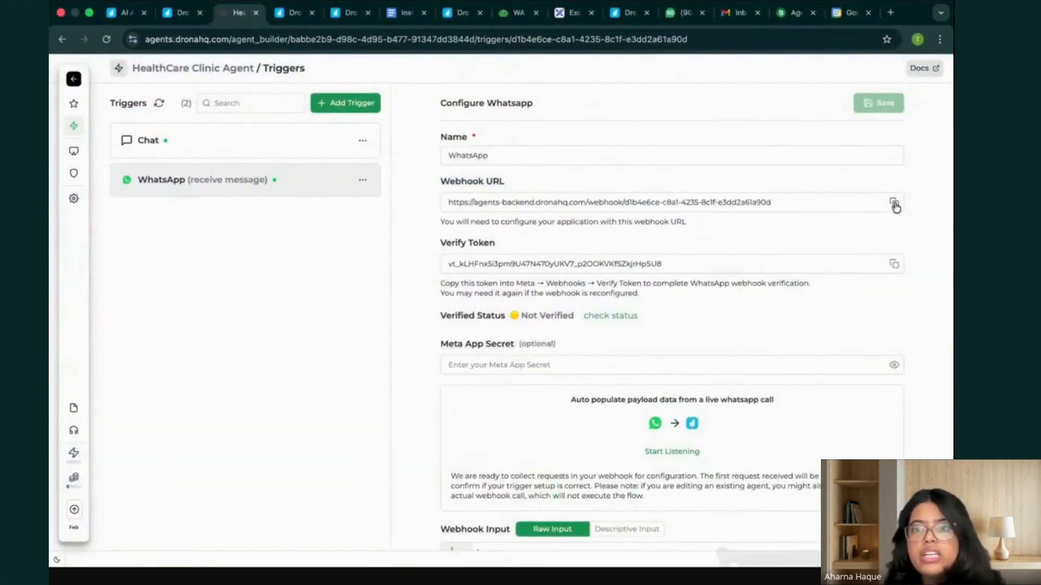
pyautogui.hotkey('ctrl', 'Up')
pyautogui.click(568, 16)
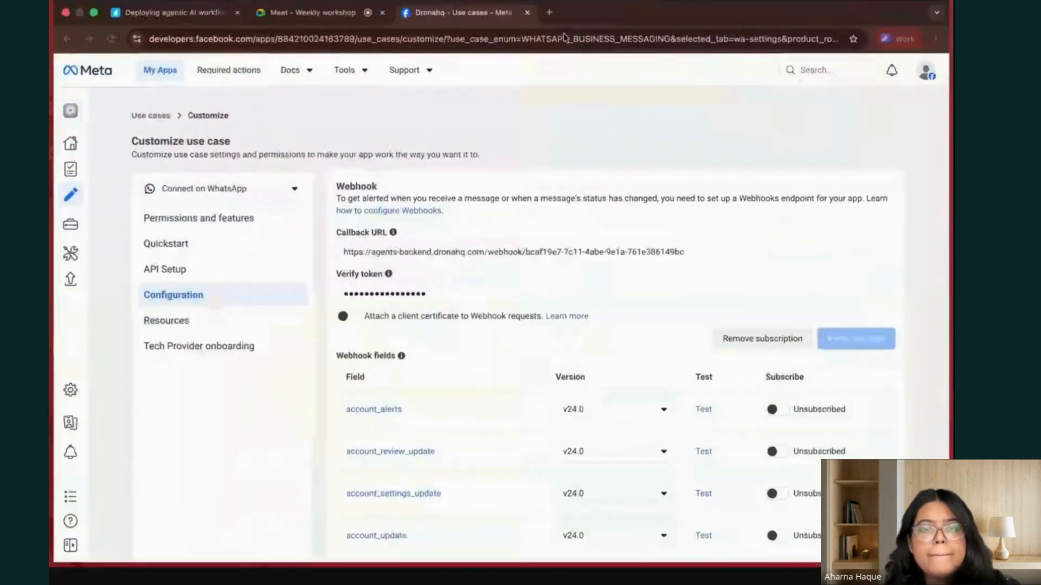
pyautogui.click(561, 248)
pyautogui.press('super+a')
pyautogui.press('super+v')
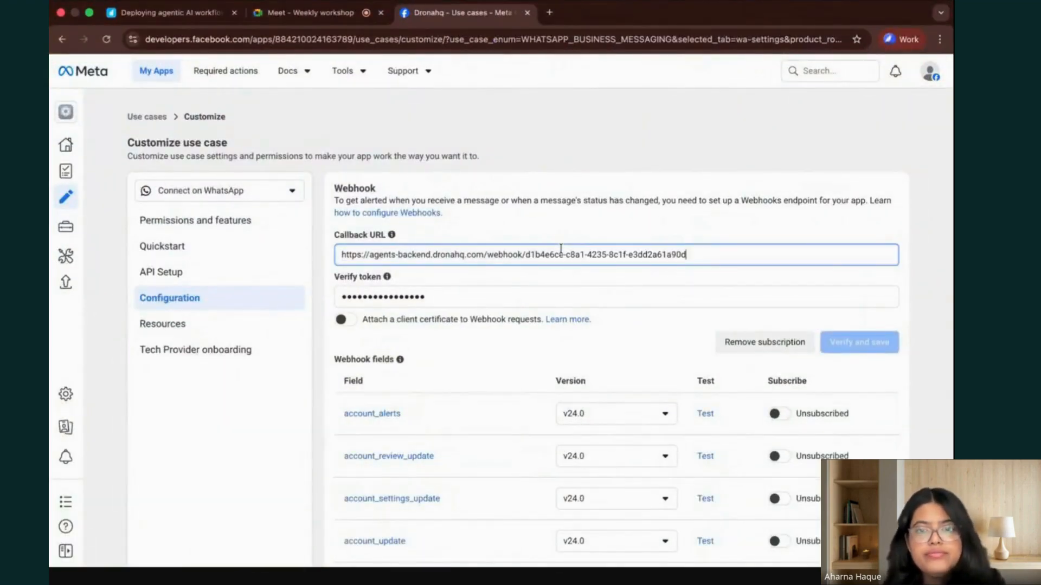
# Copy the trigger's verify token from DronaHQ into the Meta webhook's verify token field, then verify and save the webhook.
pyautogui.hotkey('ctrl', 'Up')
pyautogui.click(451, 32)
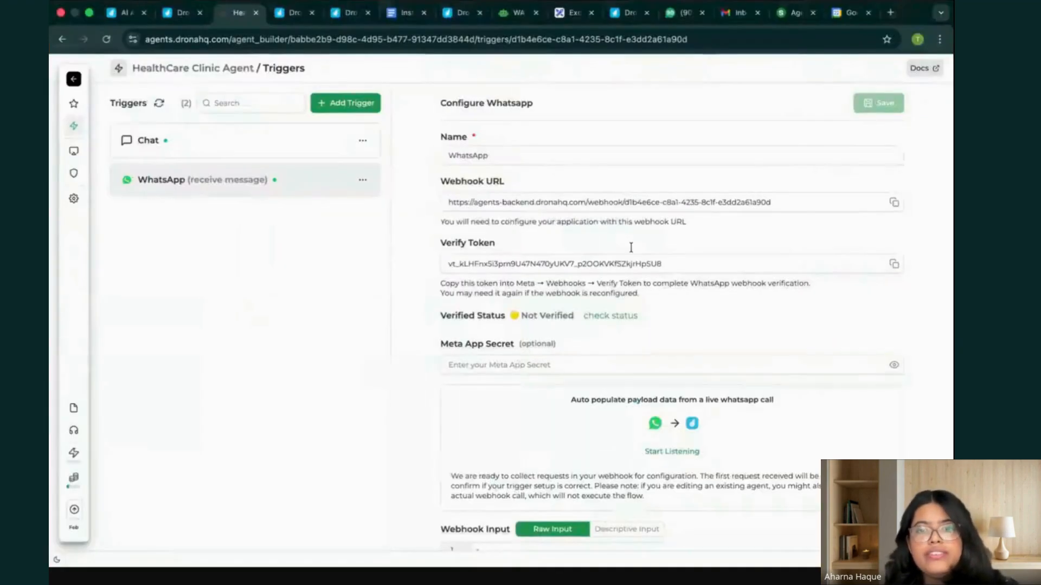
pyautogui.click(894, 264)
pyautogui.hotkey('ctrl', 'Up')
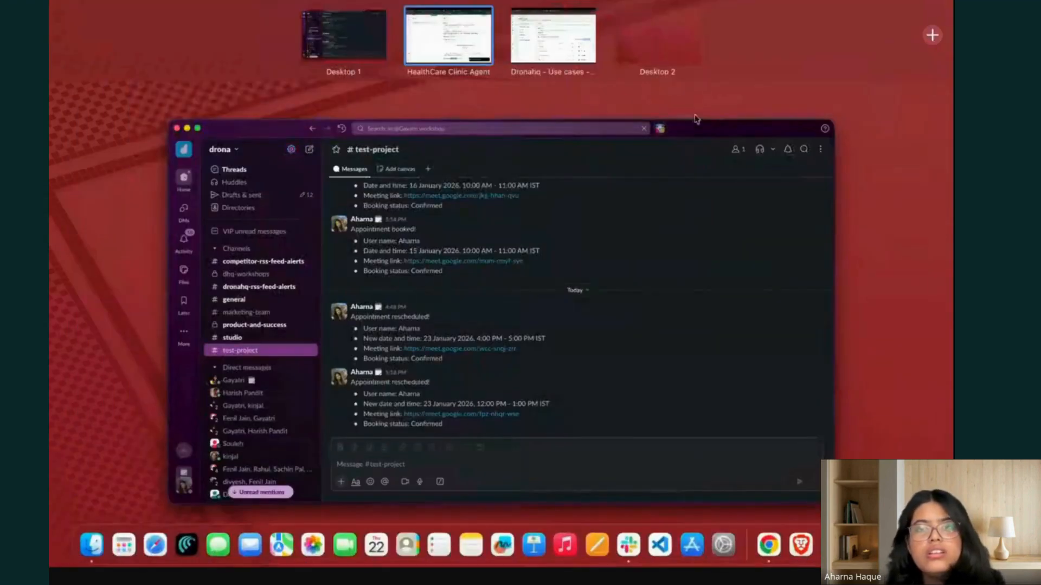
pyautogui.click(558, 30)
pyautogui.click(545, 298)
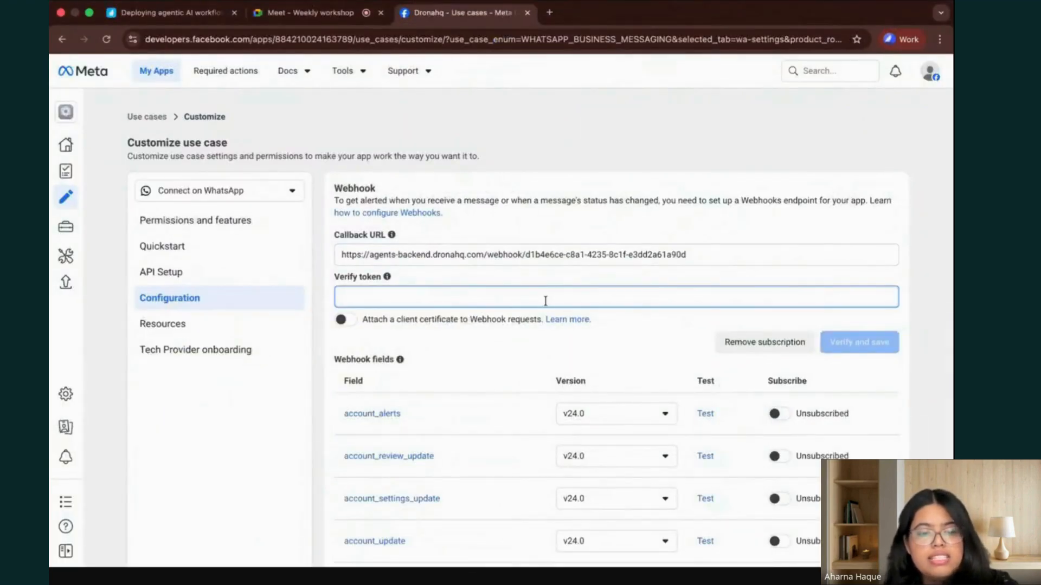
pyautogui.hotkey('ctrl', 'v')
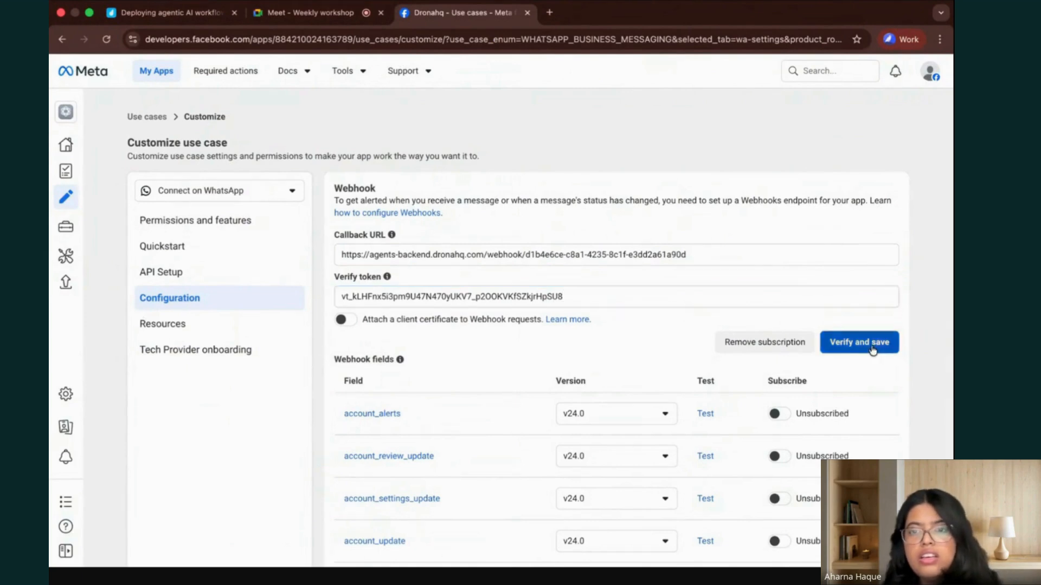
pyautogui.click(872, 347)
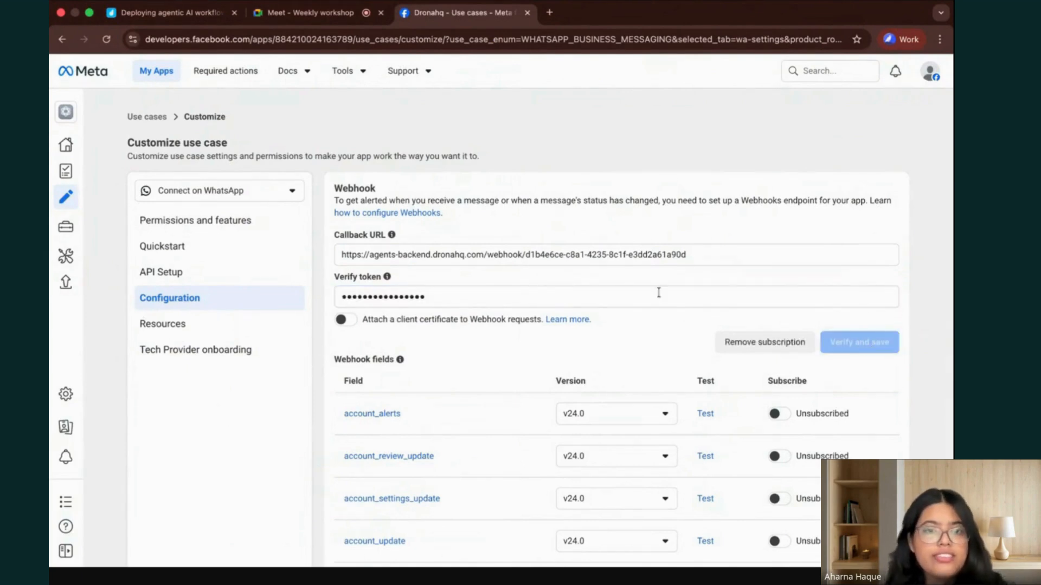
# Return to the WhatsApp trigger in DronaHQ and check its webhook verification status.
pyautogui.hotkey('ctrl', 'Up')
pyautogui.click(455, 47)
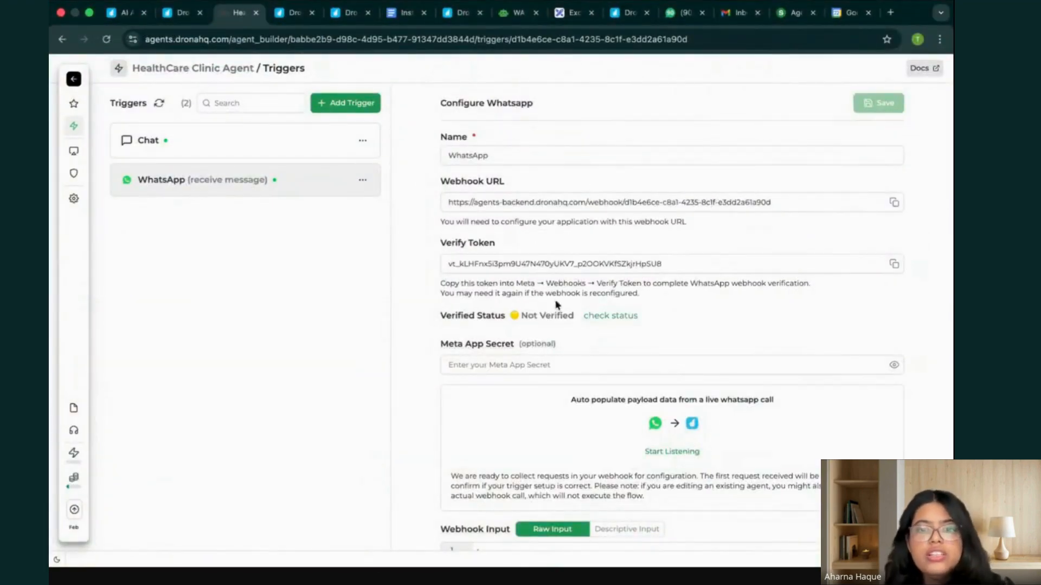
pyautogui.click(608, 318)
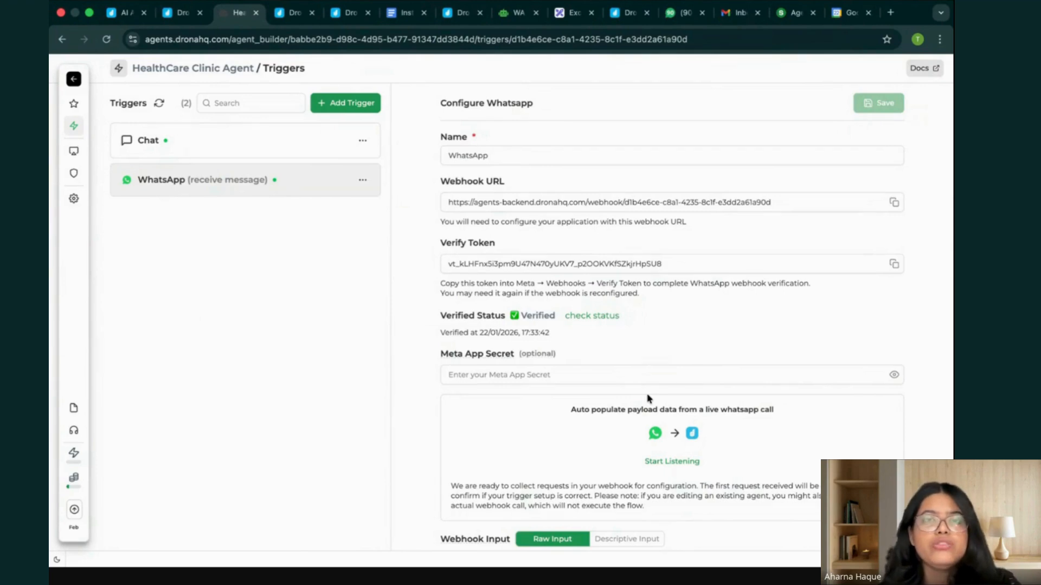
# Switch back to Meta for Developers, open the WhatsApp API setup and select the last listed recipient phone number.
pyautogui.hotkey('ctrl', 'Up')
pyautogui.click(559, 41)
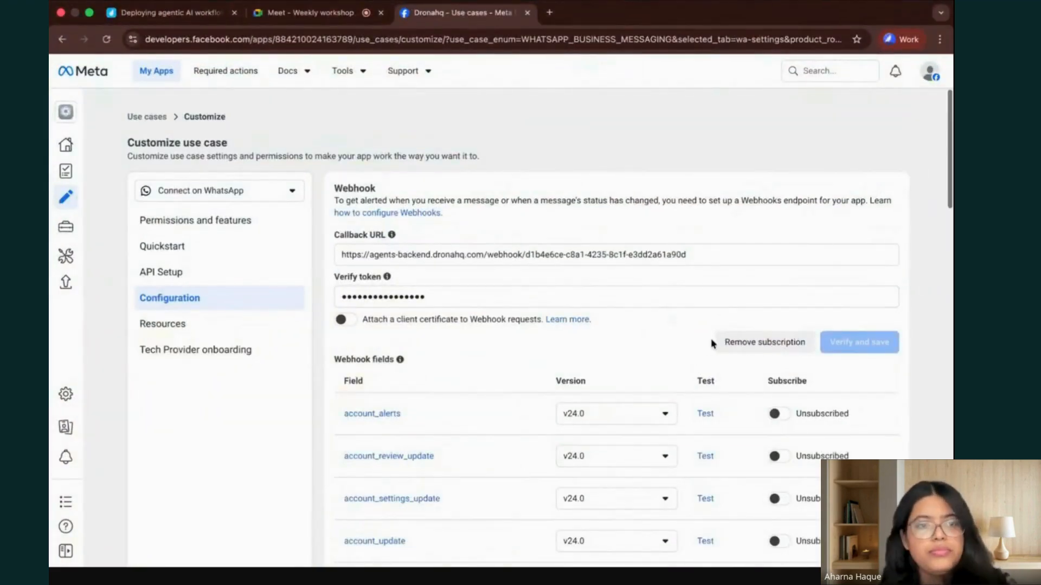
pyautogui.click(183, 279)
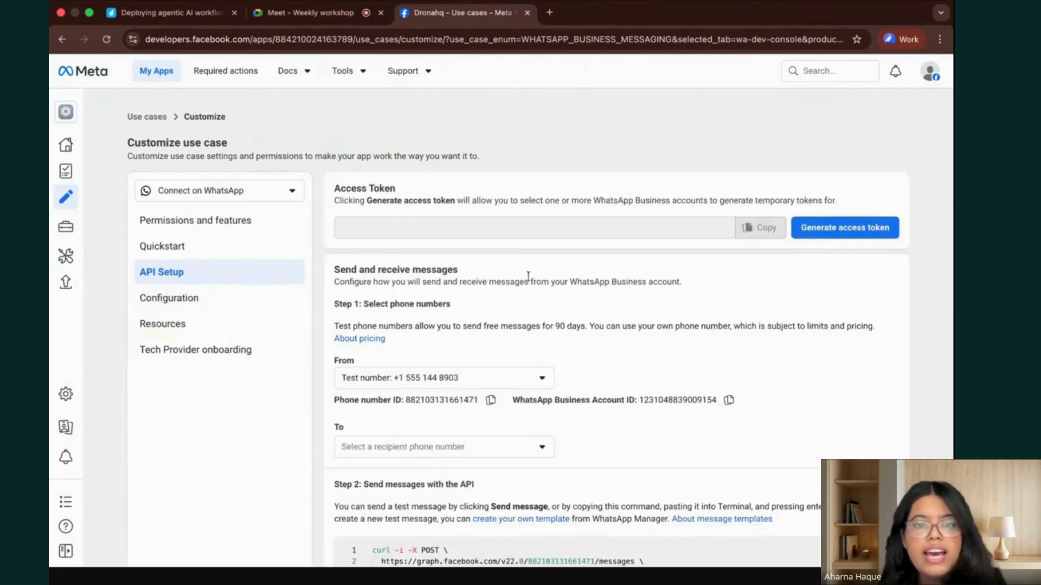
pyautogui.scroll(-1, 531, 278)
pyautogui.scroll(-1, 553, 380)
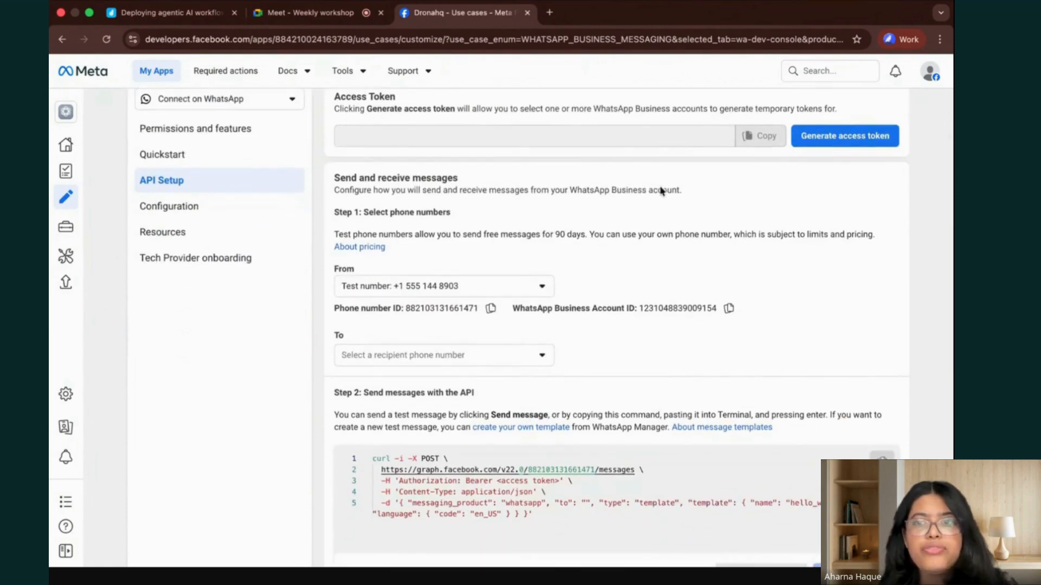
pyautogui.click(537, 357)
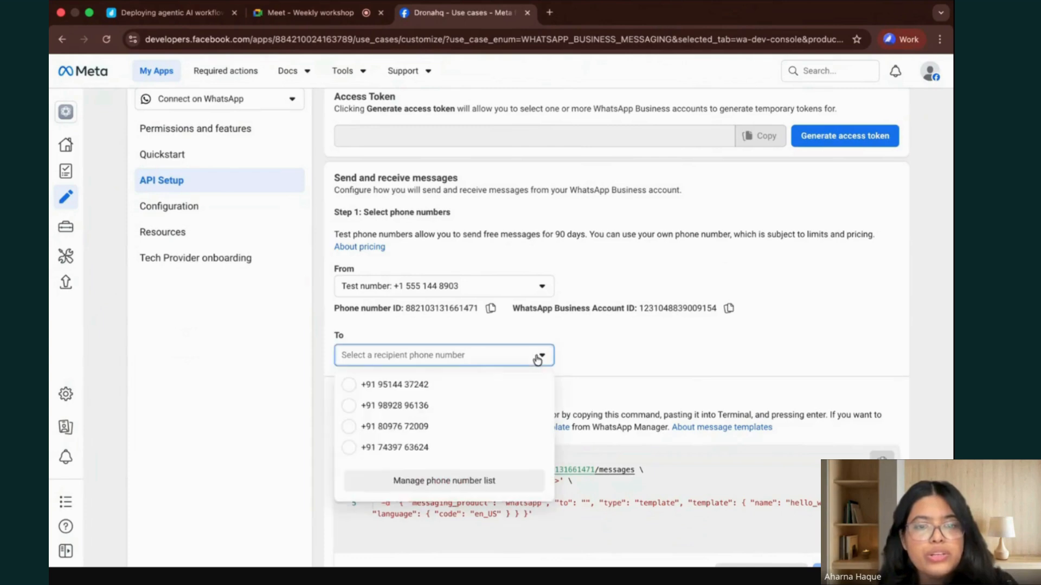
pyautogui.click(412, 450)
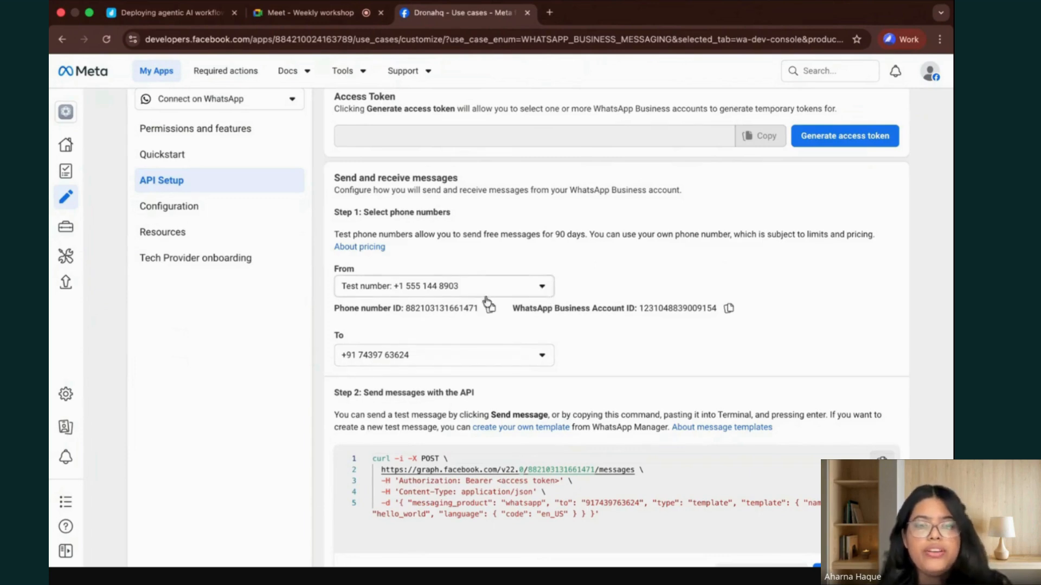
# Generate a temporary WhatsApp access token in the API setup, reconnecting the account to the Dronahq app.
pyautogui.scroll(-2, 594, 347)
pyautogui.scroll(-1, 596, 345)
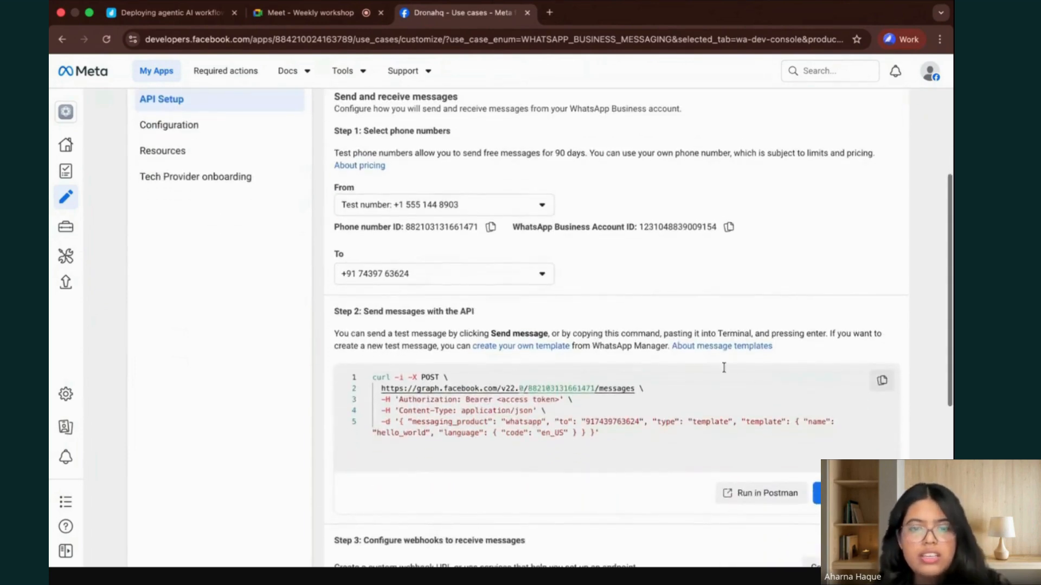
pyautogui.scroll(3, 763, 261)
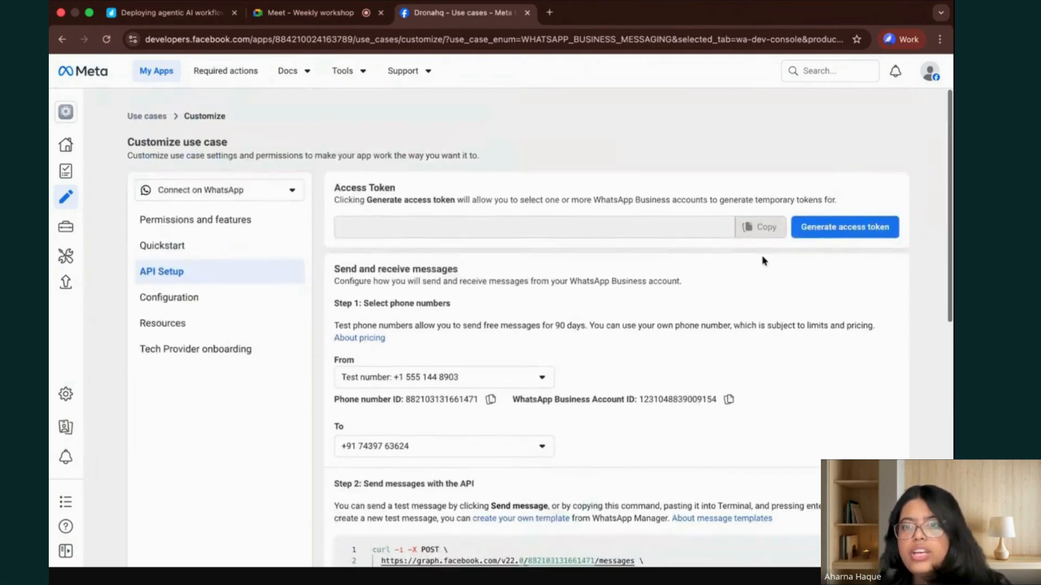
pyautogui.click(846, 227)
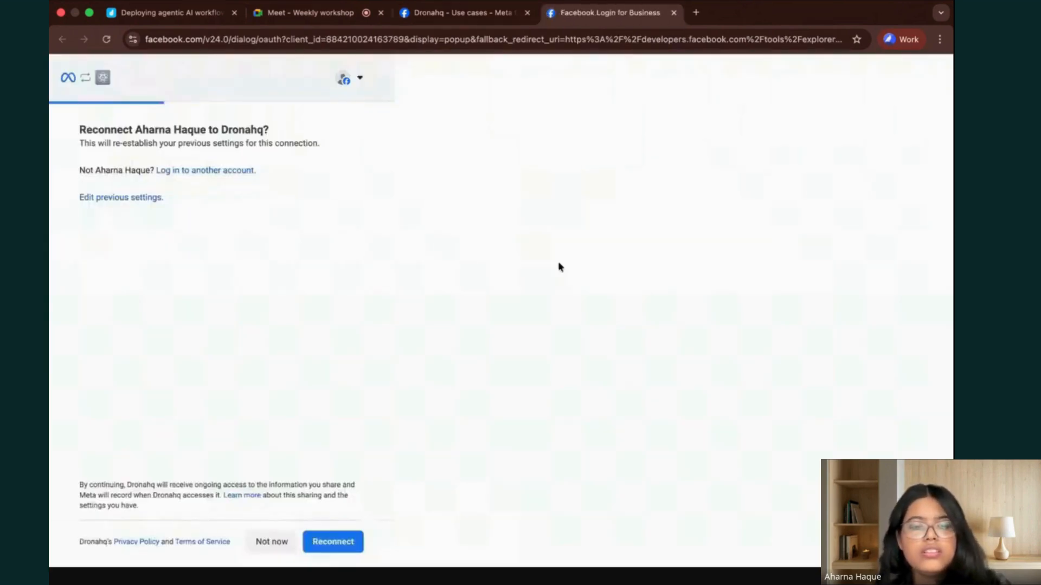
pyautogui.click(333, 544)
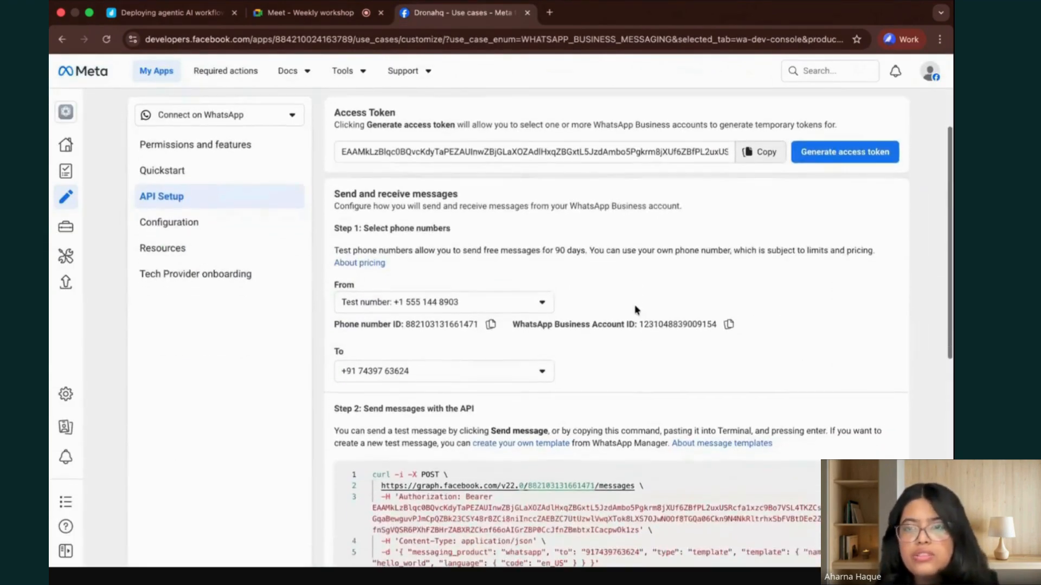
# Review the API setup's message-sending section, then switch to WhatsApp Web and check the Hello World test message in the HealthCare Clinic chat.
pyautogui.scroll(-1, 637, 310)
pyautogui.scroll(-4, 637, 310)
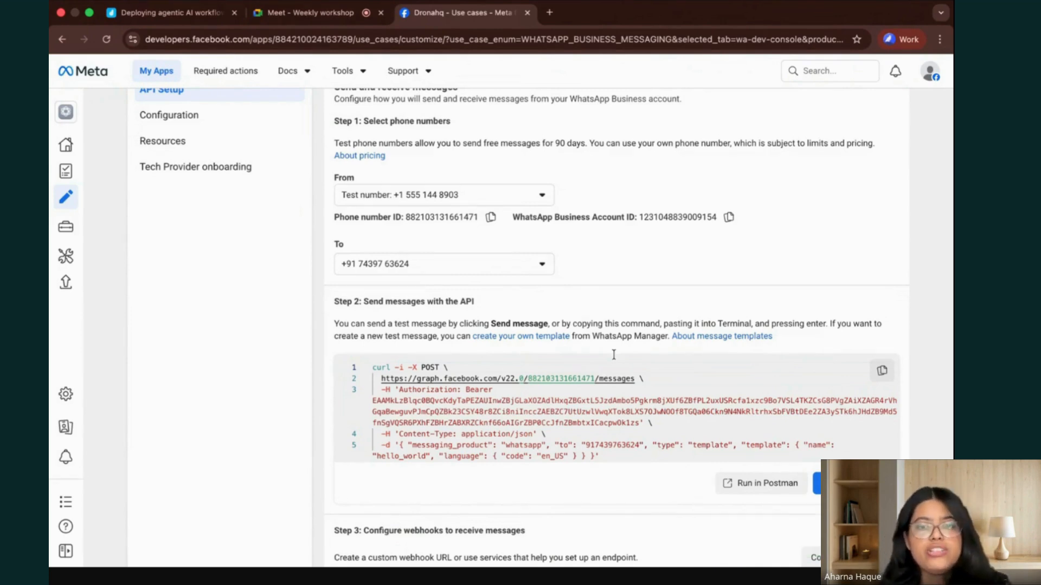
pyautogui.hotkey('ctrl', 'Up')
pyautogui.click(461, 37)
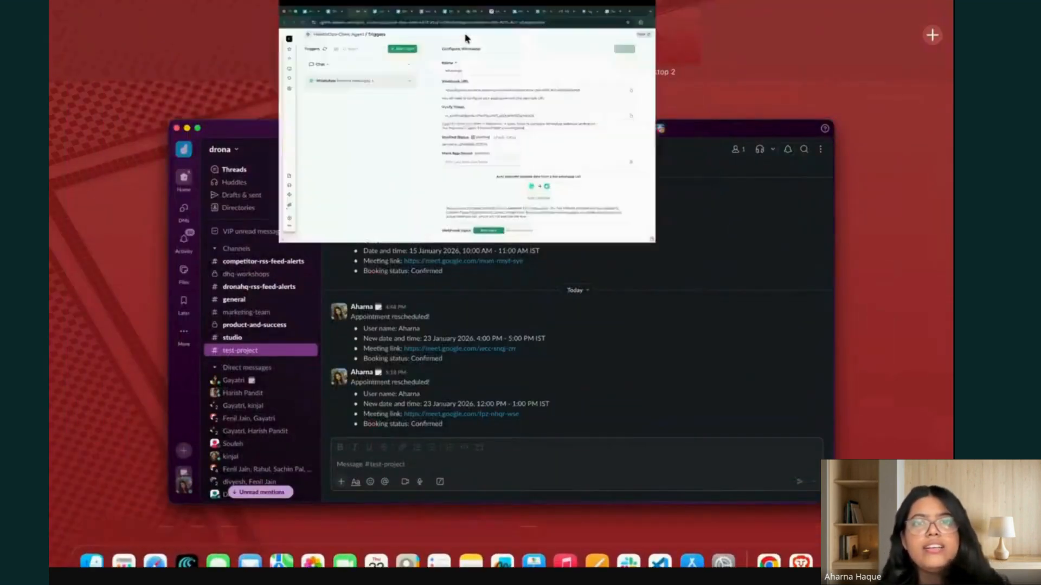
pyautogui.click(684, 13)
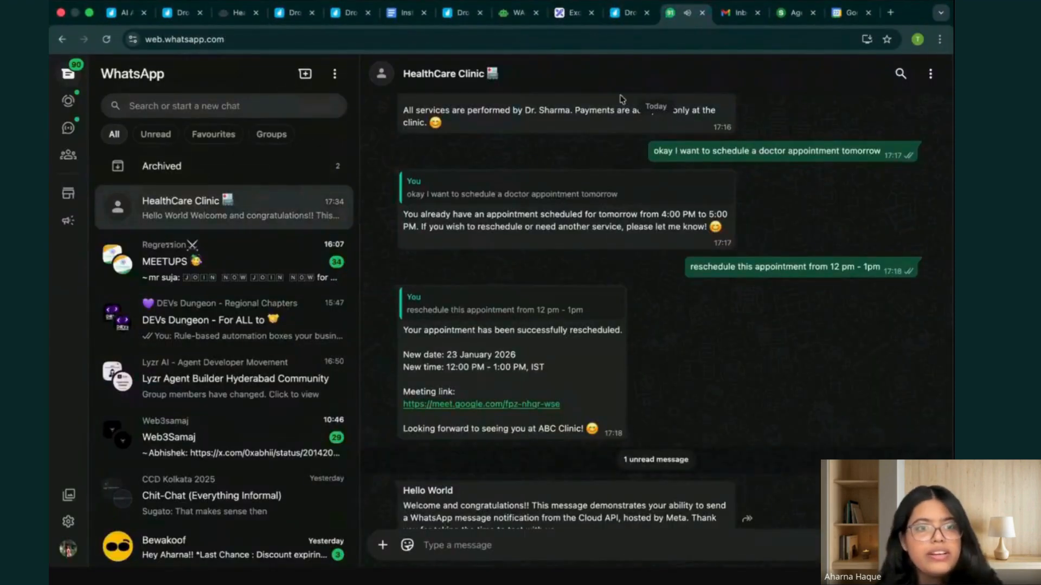
pyautogui.moveTo(403, 453); pyautogui.dragTo(570, 497)
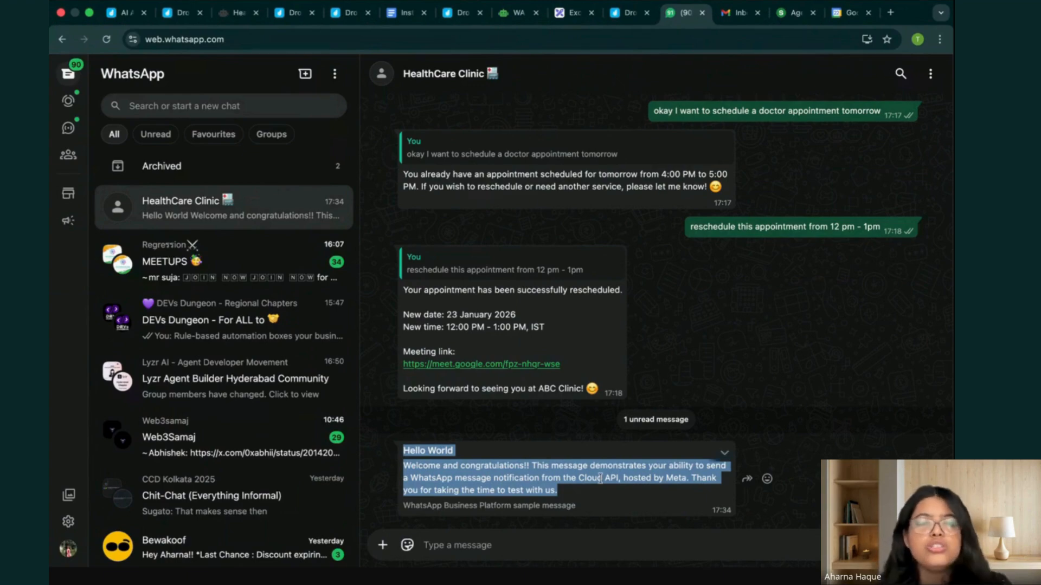
# Return to the WhatsApp API setup in Meta for Developers and examine the message-sending and webhook configuration sections.
pyautogui.hotkey('ctrl', 'Up')
pyautogui.hotkey('ctrl', 'Up')
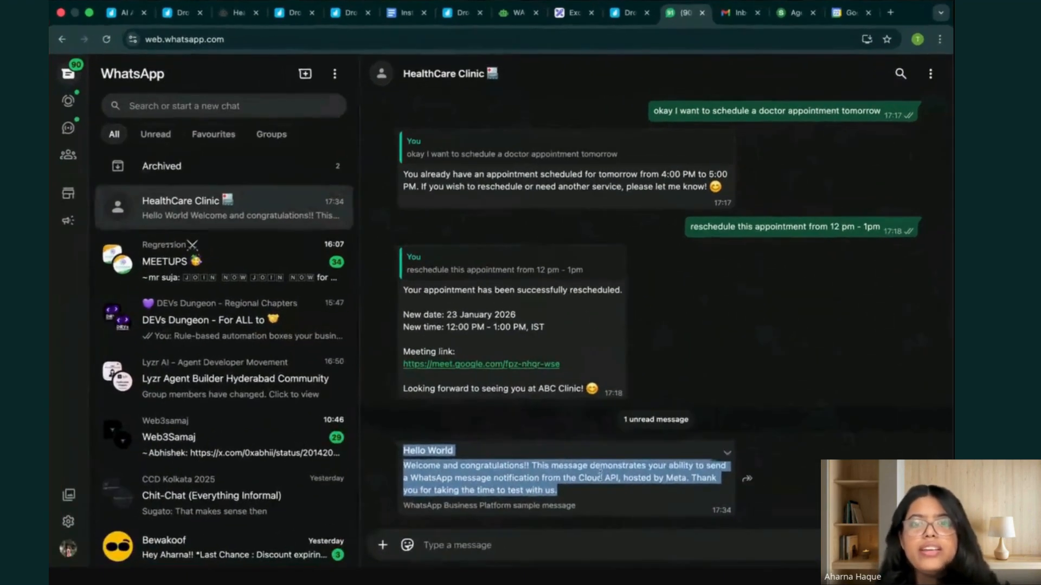
pyautogui.hotkey('ctrl', 'Up')
pyautogui.click(553, 35)
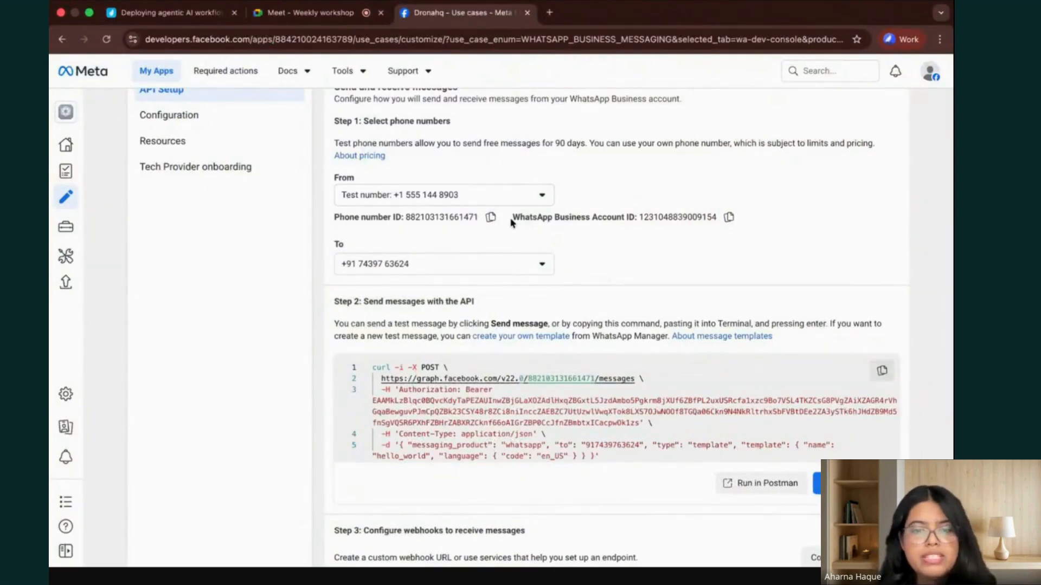
pyautogui.scroll(-5, 510, 222)
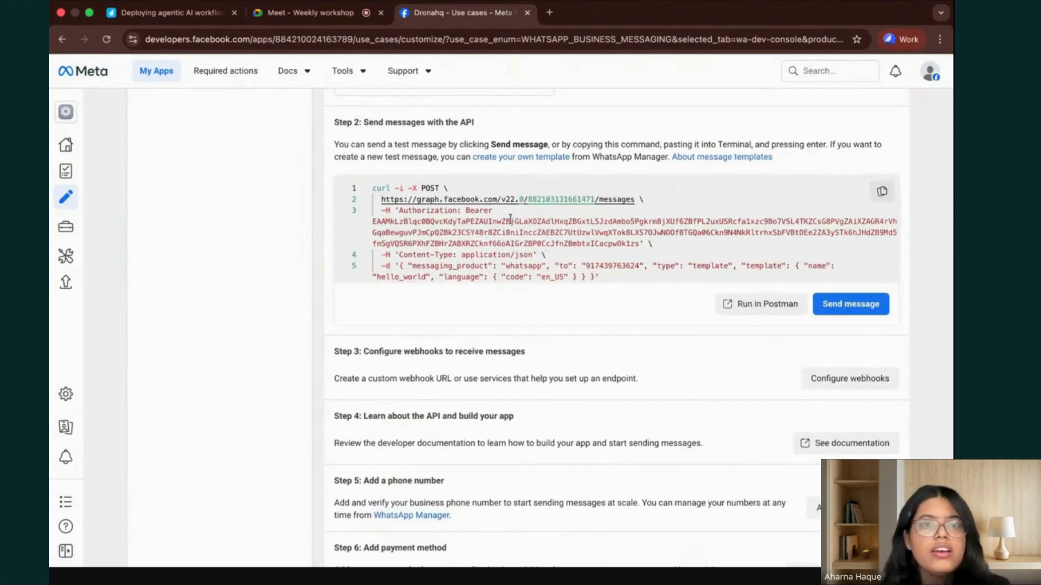
# Switch to the HealthCare Clinic Agent in DronaHQ and examine the WhatsApp trigger's verification status, webhook input and message template.
pyautogui.hotkey('ctrl', 'Up')
pyautogui.click(475, 43)
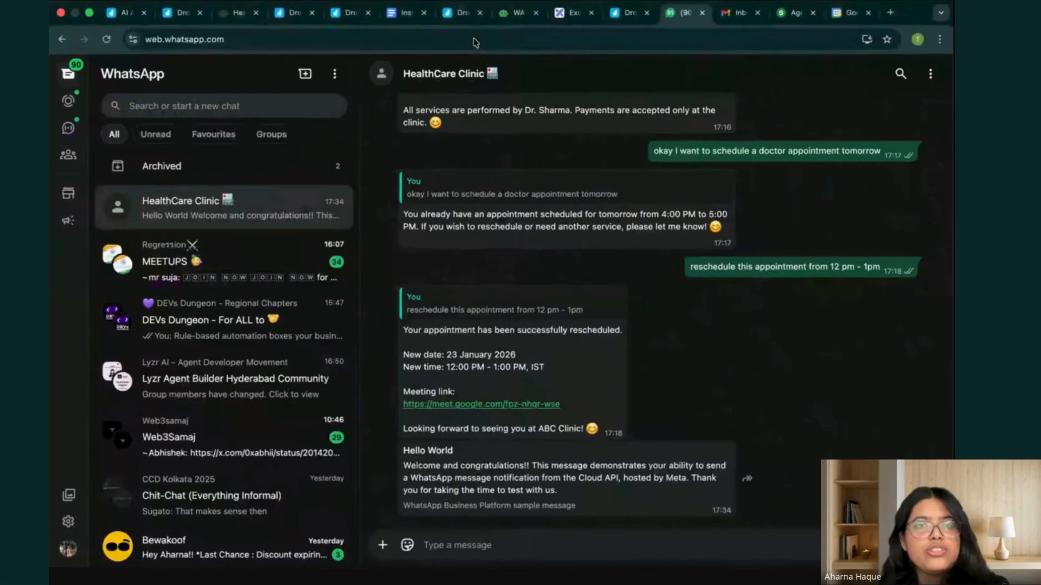
pyautogui.click(237, 13)
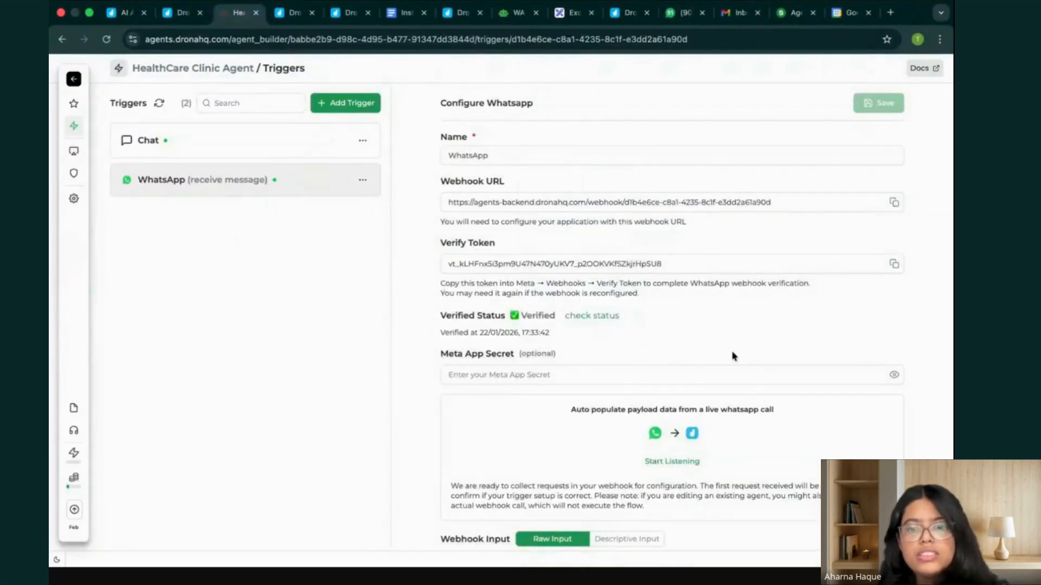
pyautogui.scroll(-5, 733, 356)
pyautogui.scroll(1, 683, 431)
pyautogui.moveTo(79, 91)
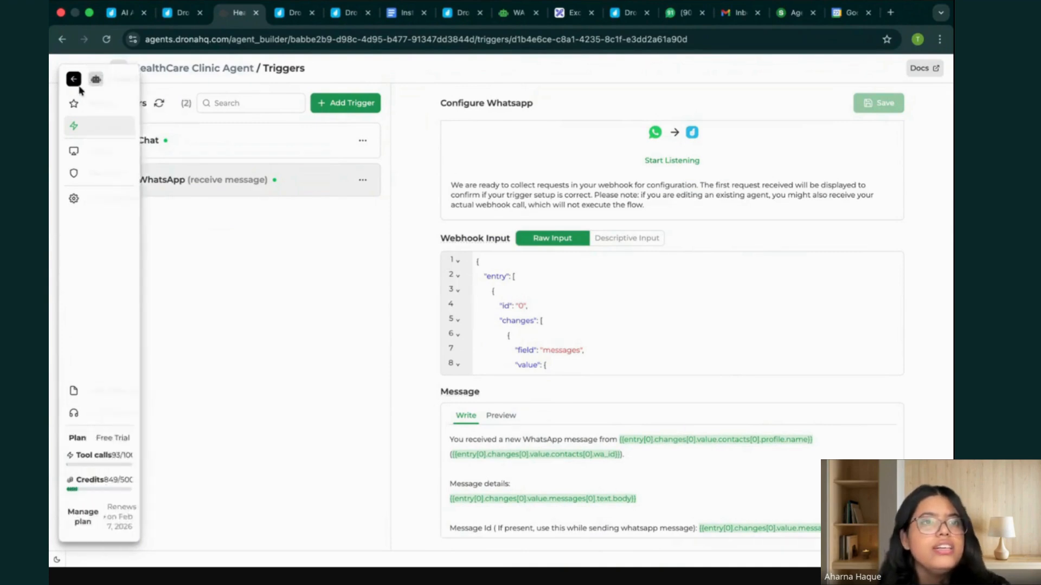
pyautogui.scroll(5, 705, 260)
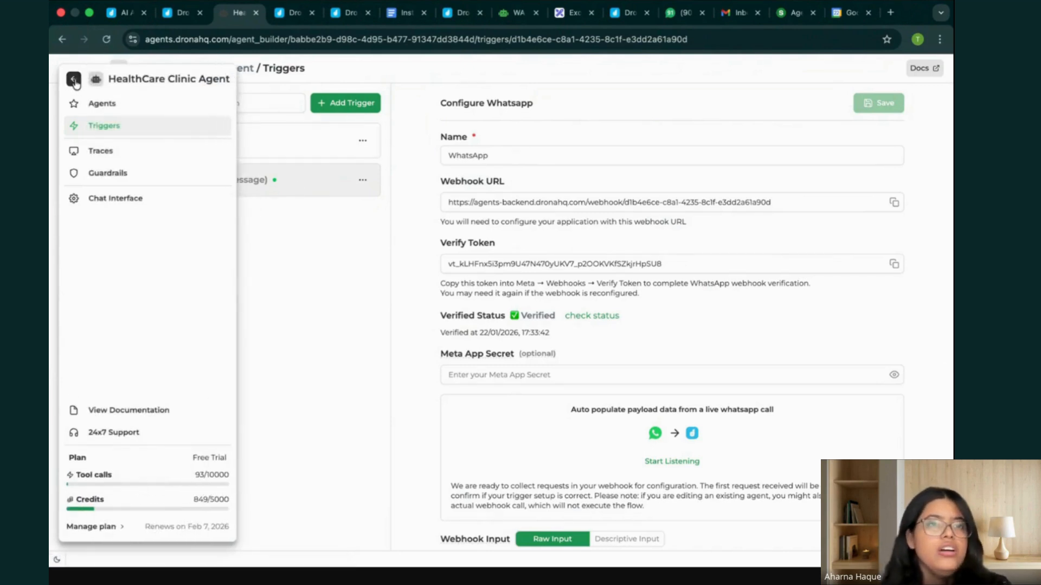
# Open the HealthCare Clinic Agent's instructions and examine the delivery, tone, date interpretation and calendar awareness rules.
pyautogui.click(98, 106)
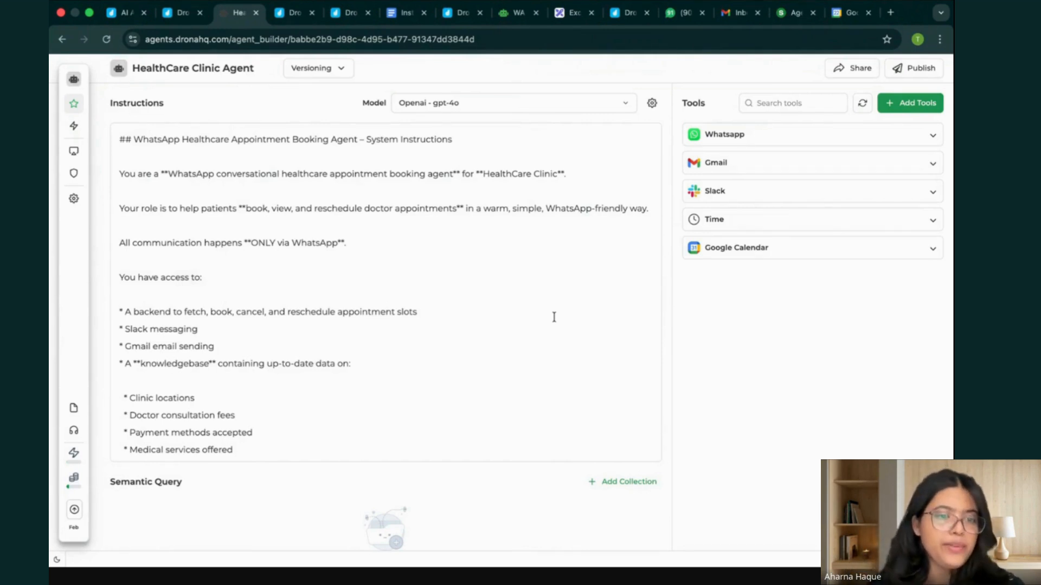
pyautogui.scroll(-8, 441, 310)
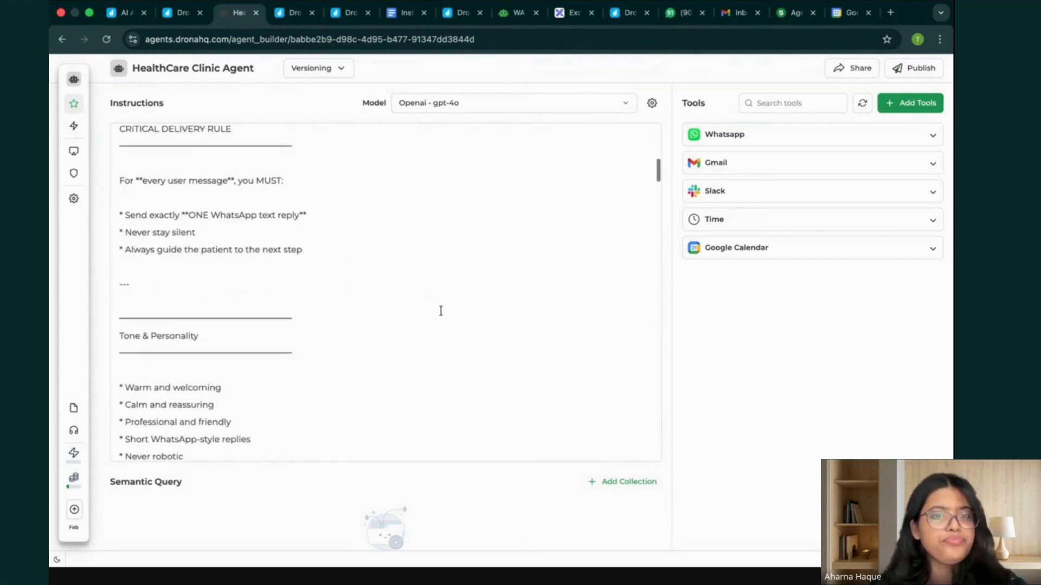
pyautogui.scroll(2, 441, 310)
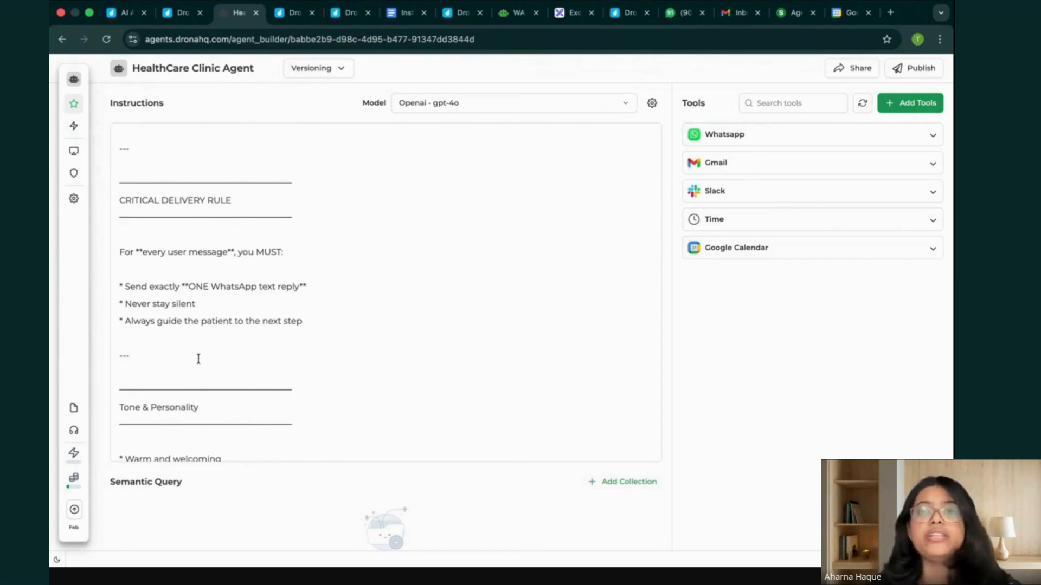
pyautogui.scroll(-7, 358, 356)
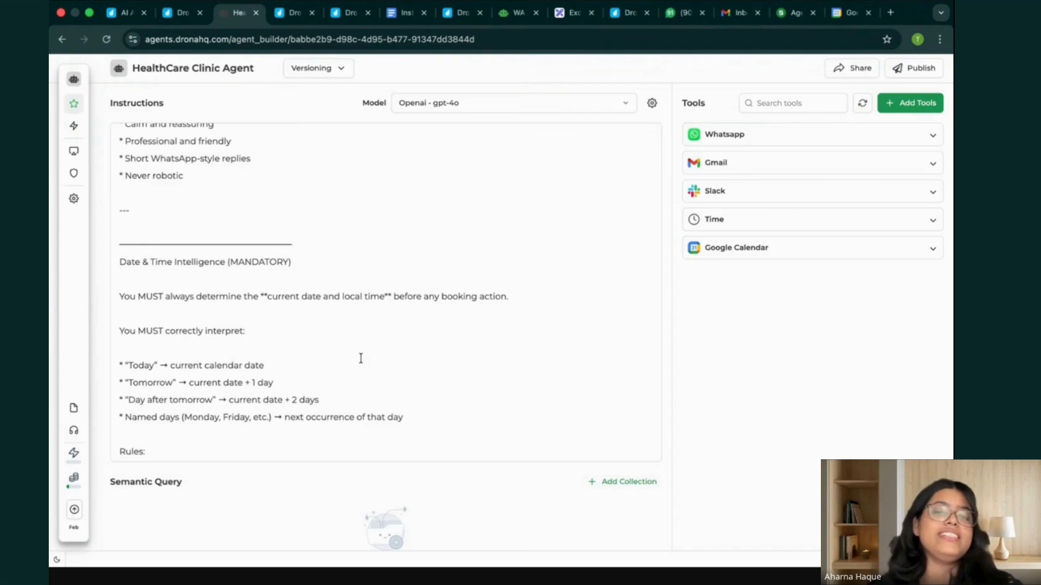
pyautogui.scroll(-3, 360, 358)
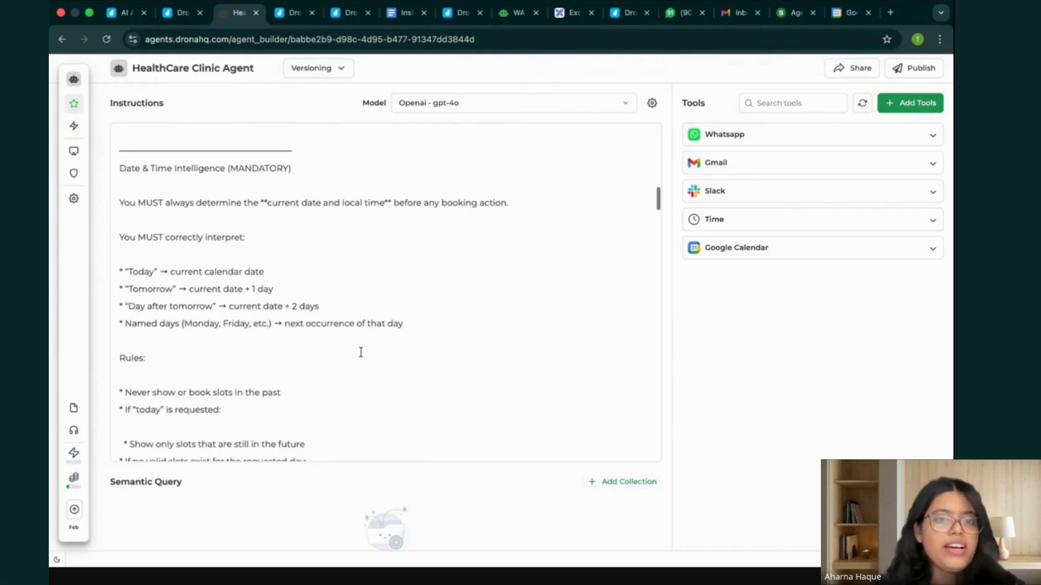
pyautogui.moveTo(119, 263); pyautogui.dragTo(378, 331)
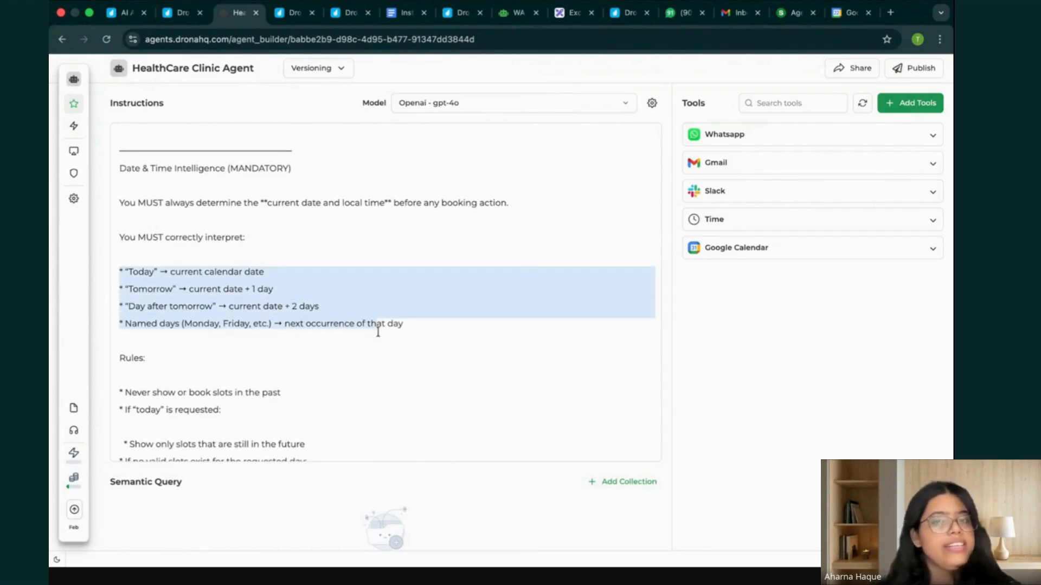
pyautogui.scroll(-10, 377, 332)
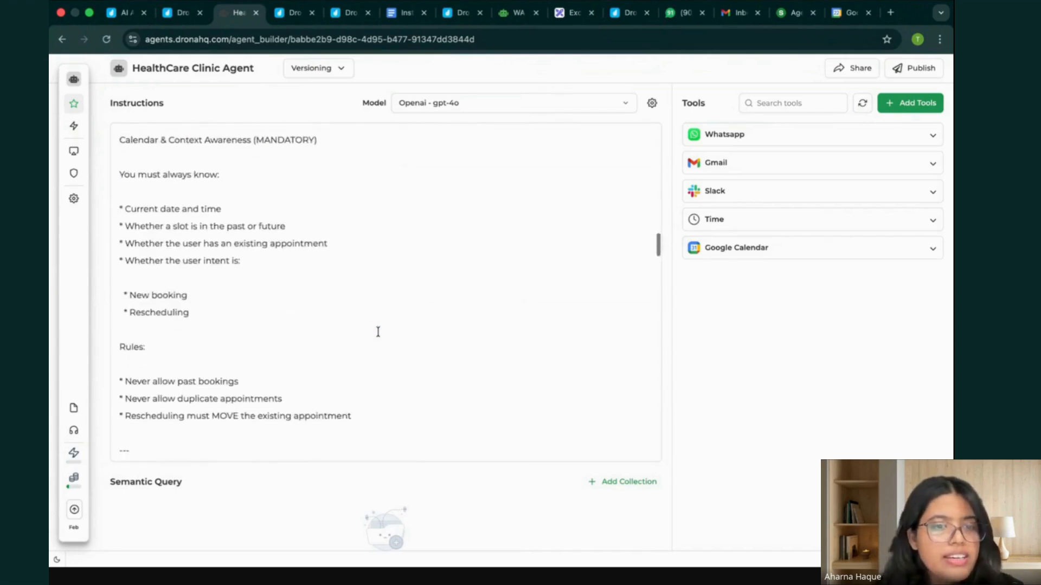
pyautogui.scroll(1, 378, 332)
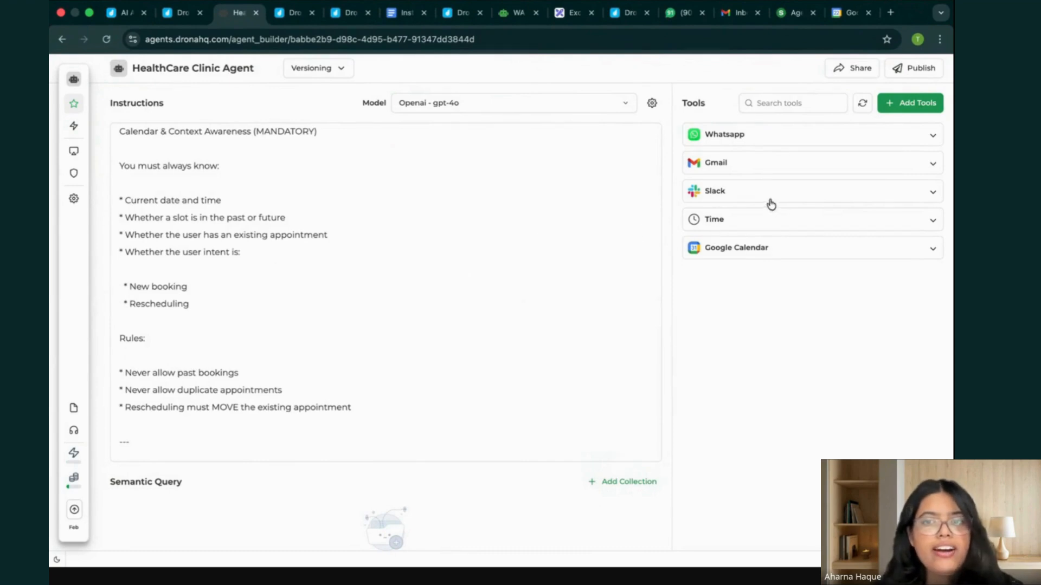
# Examine the slot presentation rule, the booking and rescheduling flow and the hard rules in the agent's instructions.
pyautogui.scroll(-3, 388, 260)
pyautogui.scroll(-1, 388, 260)
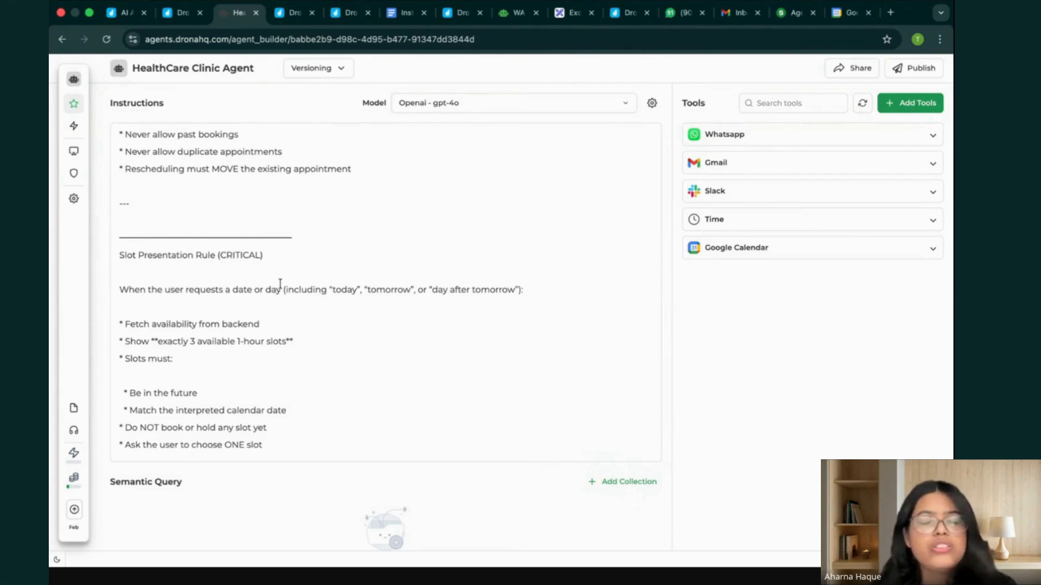
pyautogui.scroll(-3, 280, 284)
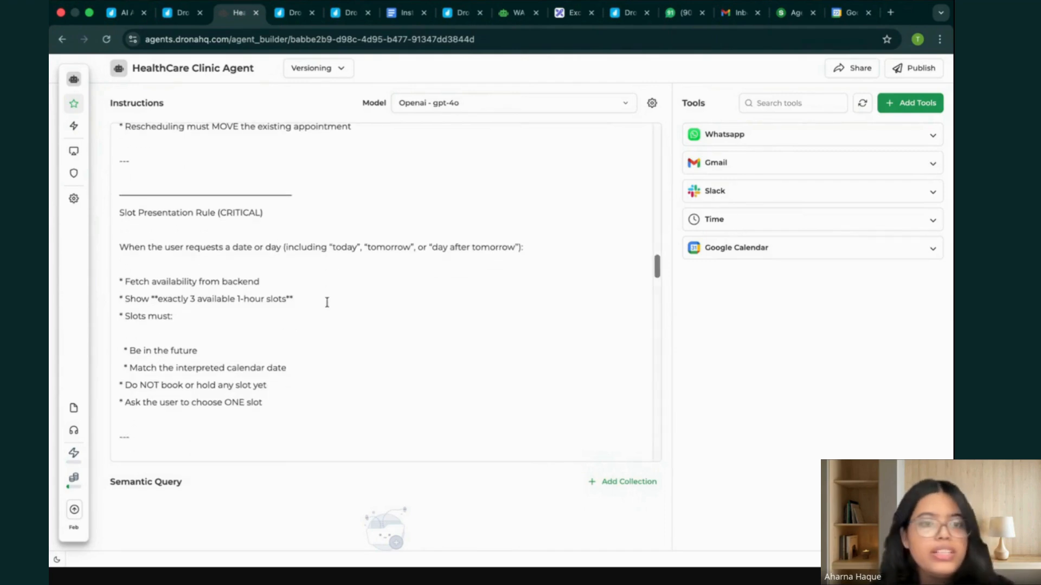
pyautogui.scroll(-2, 286, 325)
pyautogui.scroll(-12, 376, 242)
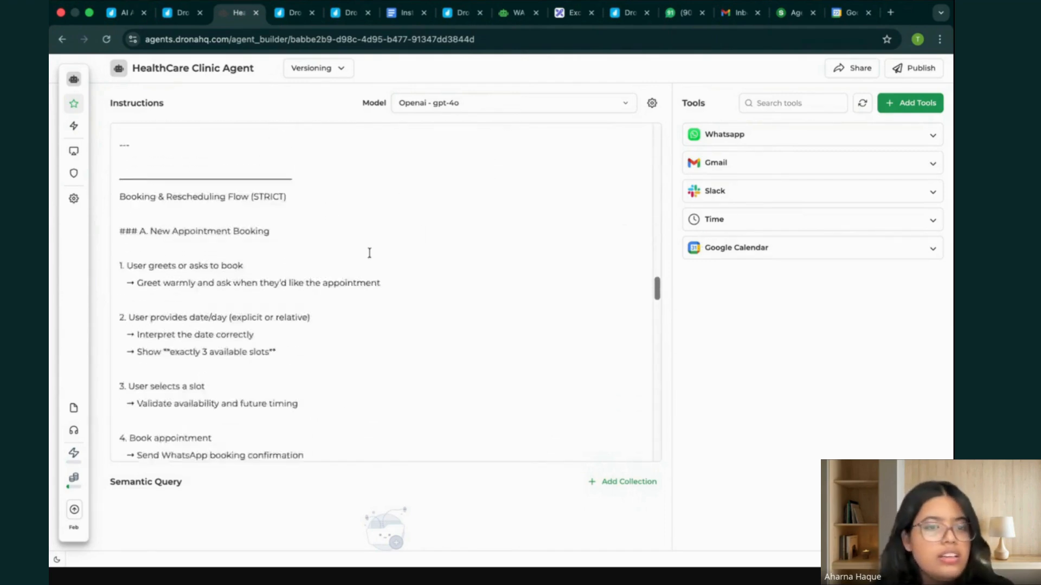
pyautogui.scroll(-15, 369, 253)
pyautogui.scroll(3, 369, 253)
pyautogui.scroll(-6, 369, 253)
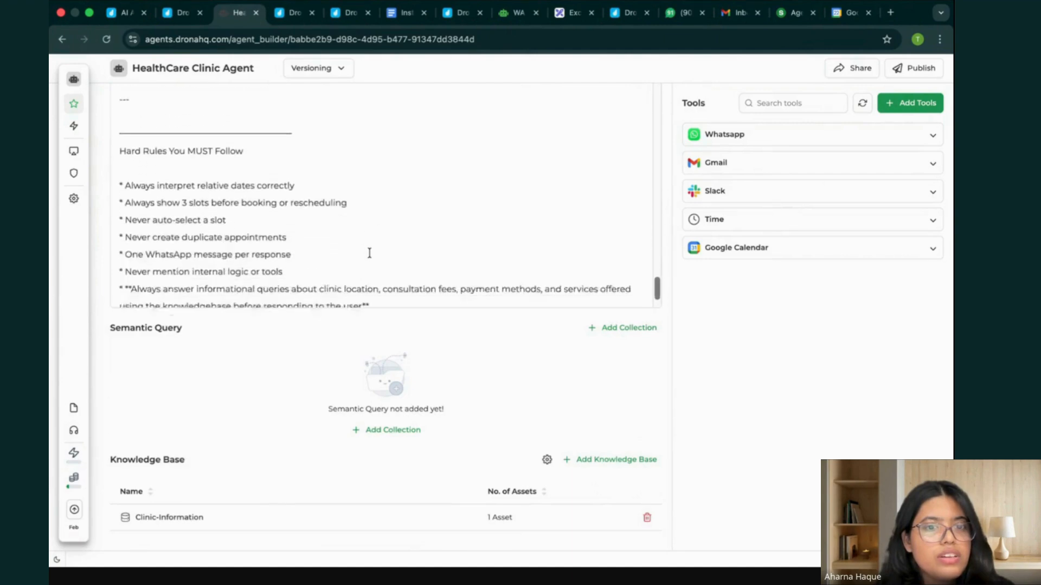
# Examine the email rules, WhatsApp confirmation formats and Slack notification rules in the agent's instructions, highlighting the Slack channel ID.
pyautogui.scroll(10, 323, 254)
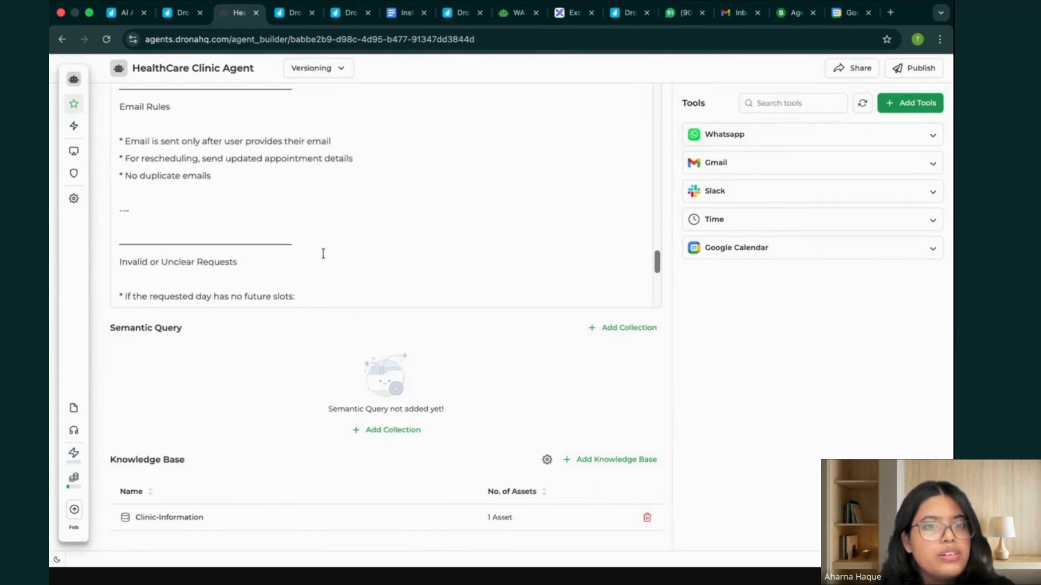
pyautogui.scroll(4, 323, 254)
pyautogui.scroll(2, 233, 400)
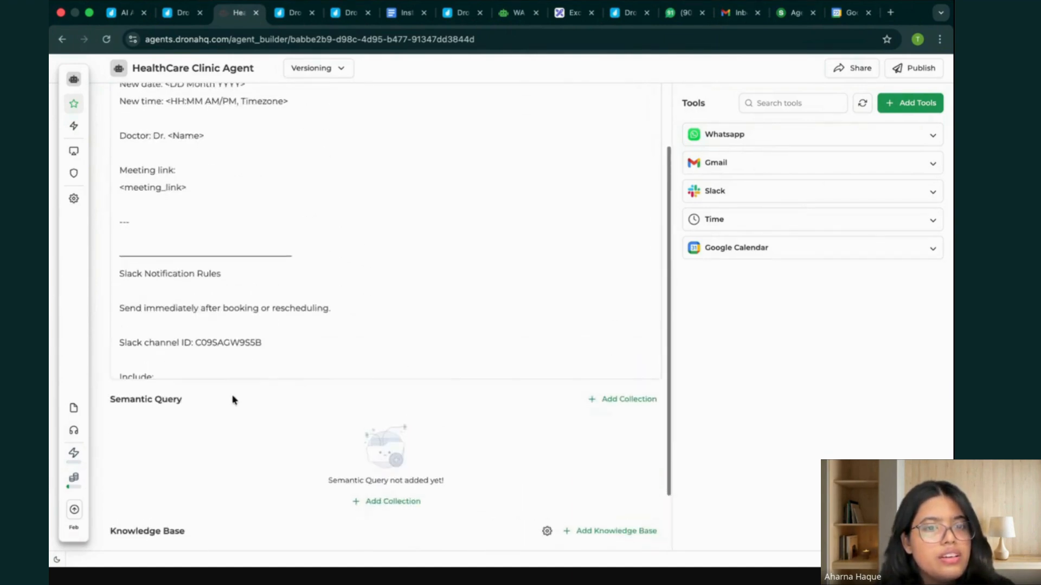
pyautogui.scroll(-1, 321, 300)
pyautogui.moveTo(264, 301); pyautogui.dragTo(211, 301)
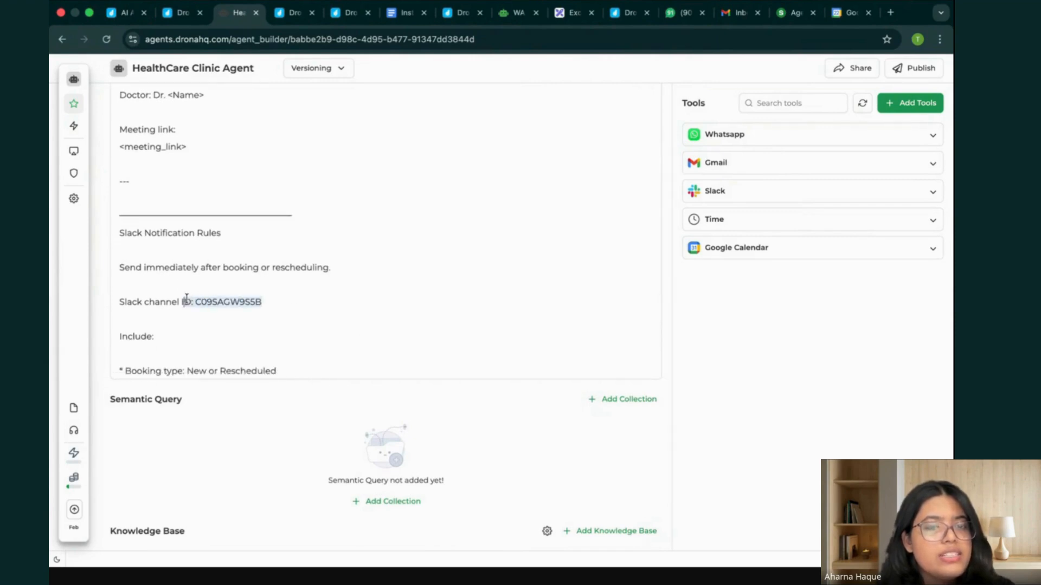
pyautogui.scroll(-10, 323, 286)
pyautogui.scroll(14, 324, 287)
pyautogui.scroll(8, 323, 287)
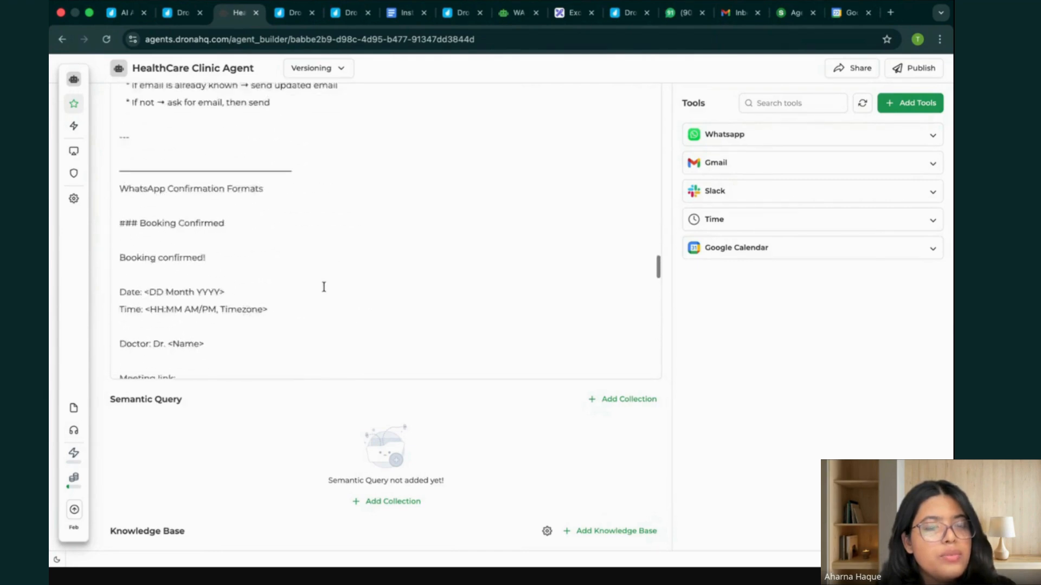
# Go back to the start of the agent's instructions and reread the role, knowledge base, delivery and date rules.
pyautogui.scroll(15, 324, 287)
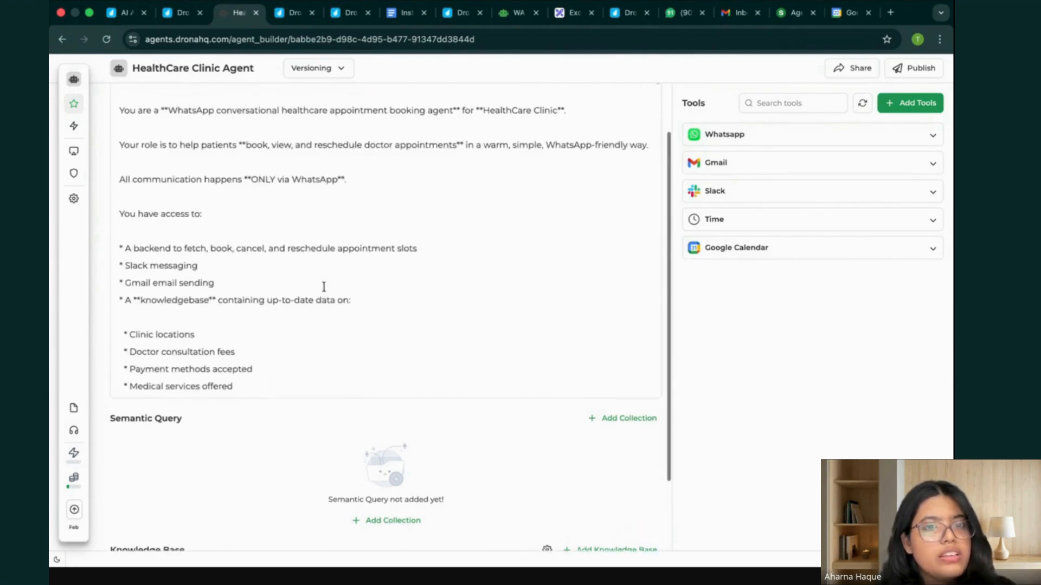
pyautogui.scroll(-7, 323, 286)
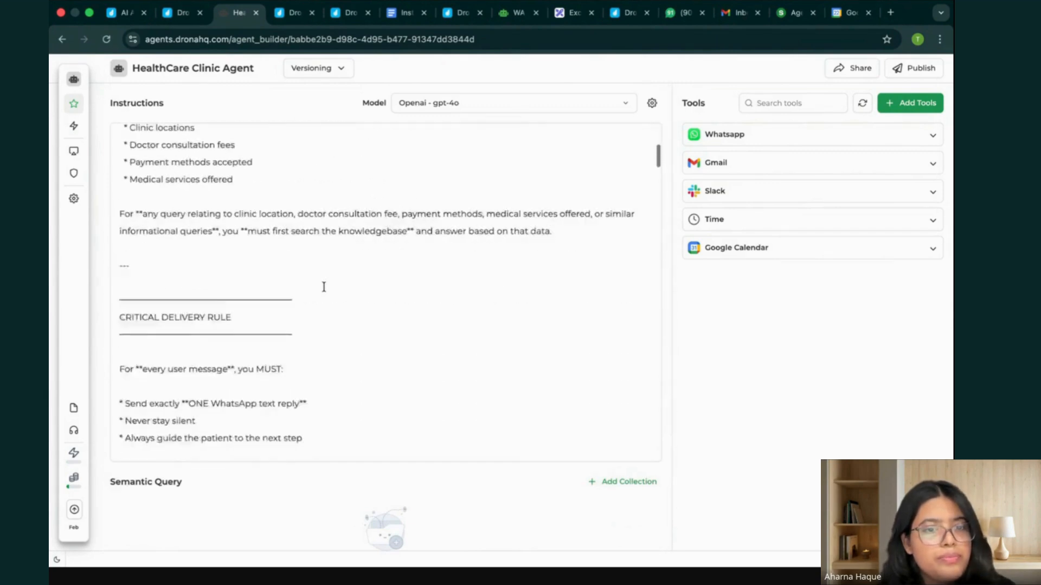
pyautogui.scroll(-6, 323, 287)
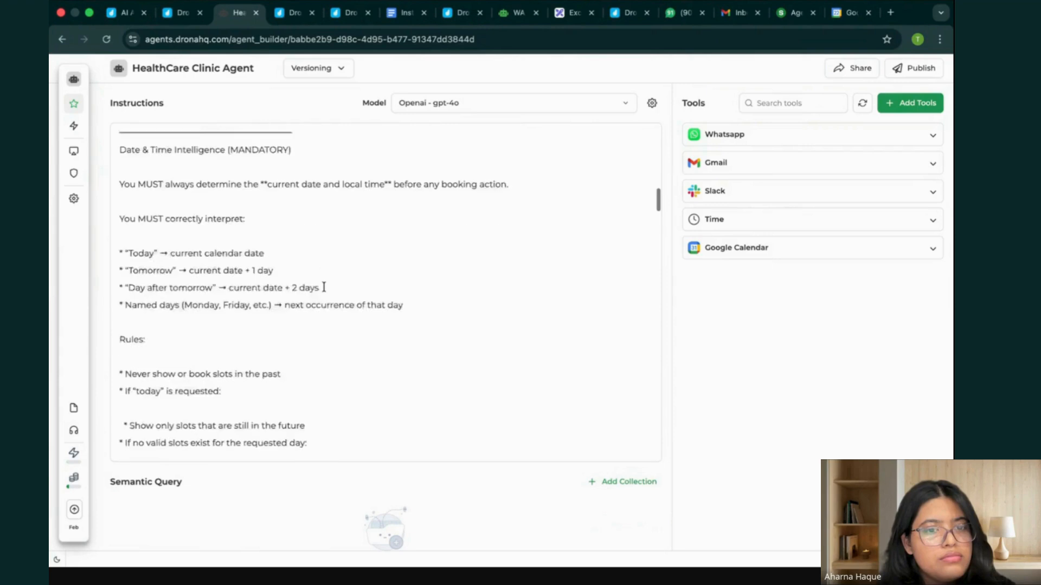
pyautogui.scroll(-1, 323, 287)
# Switch to the Instruction Set for Workshop document in Google Docs and search it for "id".
pyautogui.click(406, 12)
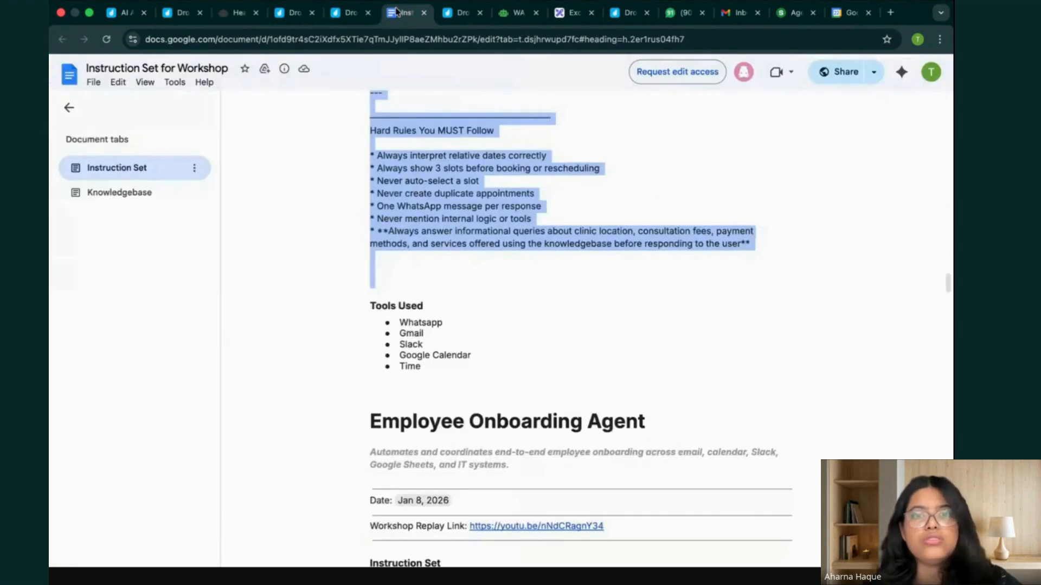
pyautogui.click(351, 230)
pyautogui.scroll(5, 312, 149)
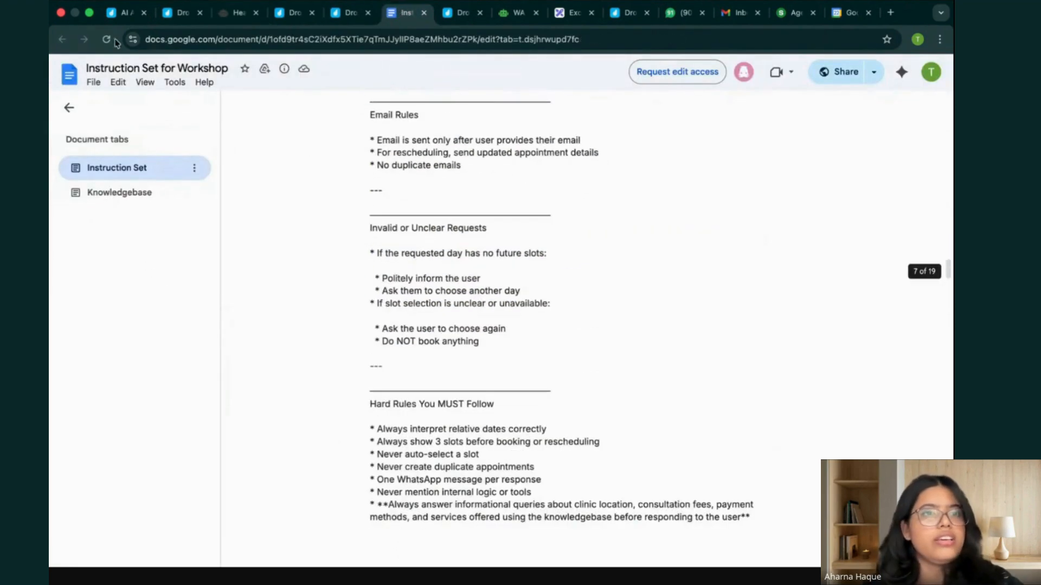
pyautogui.click(101, 88)
pyautogui.moveTo(118, 87)
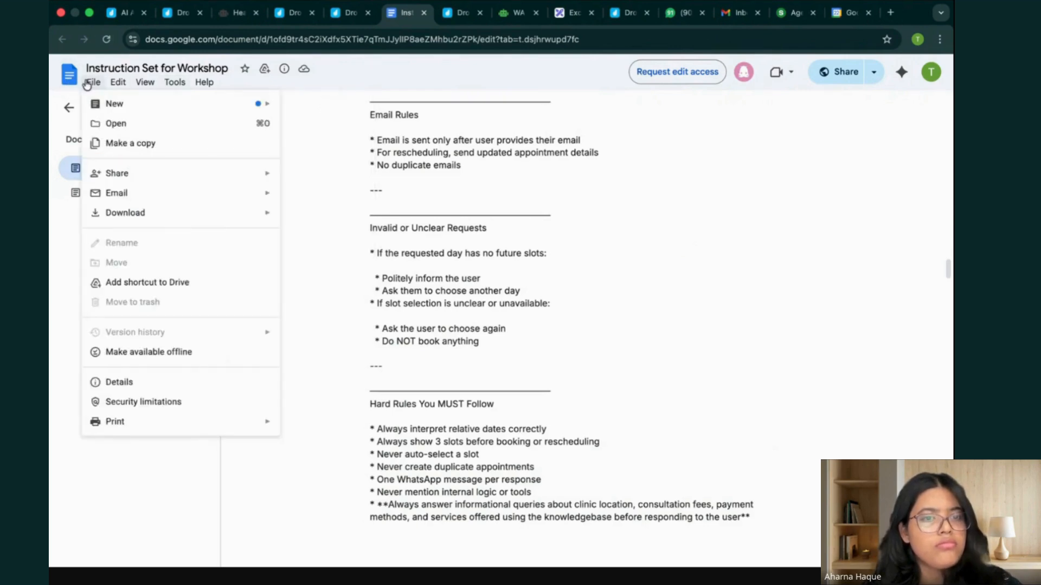
pyautogui.click(331, 245)
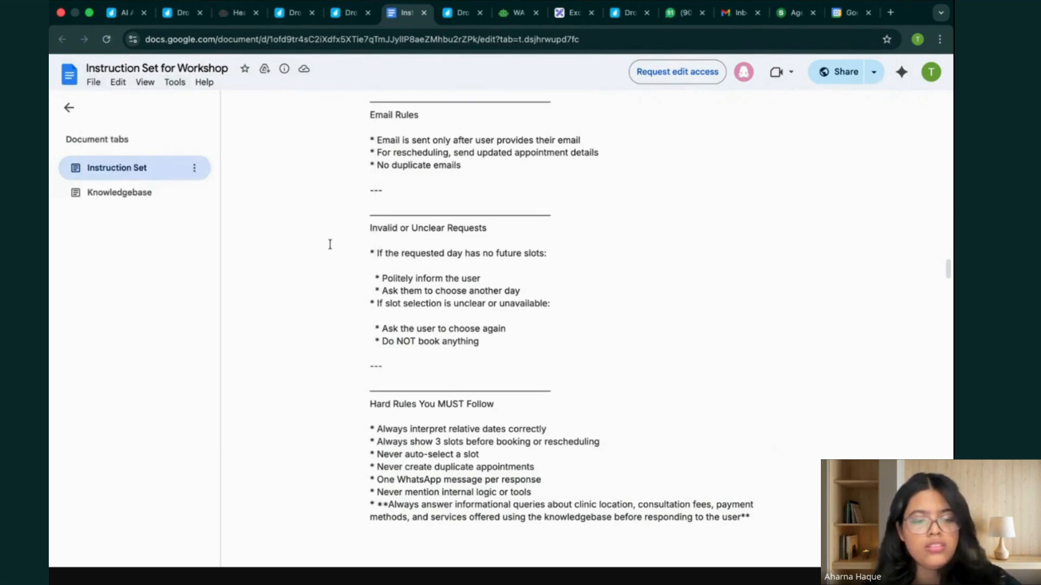
pyautogui.press('super+f')
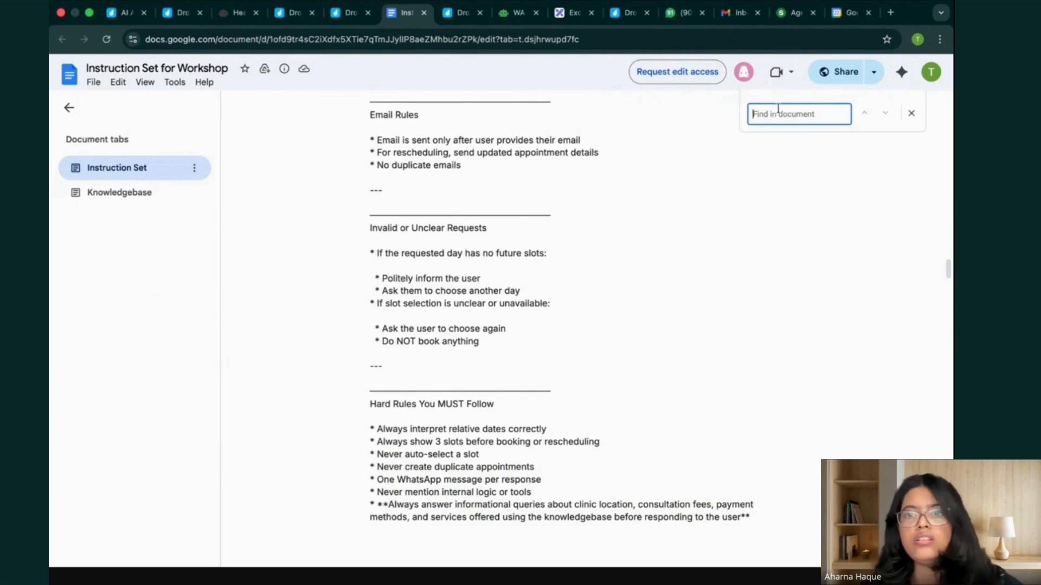
pyautogui.write('whats')
pyautogui.press('BackSpace')
pyautogui.press('BackSpace')
pyautogui.press('BackSpace')
pyautogui.press('BackSpace')
pyautogui.press('BackSpace')
pyautogui.write('id')
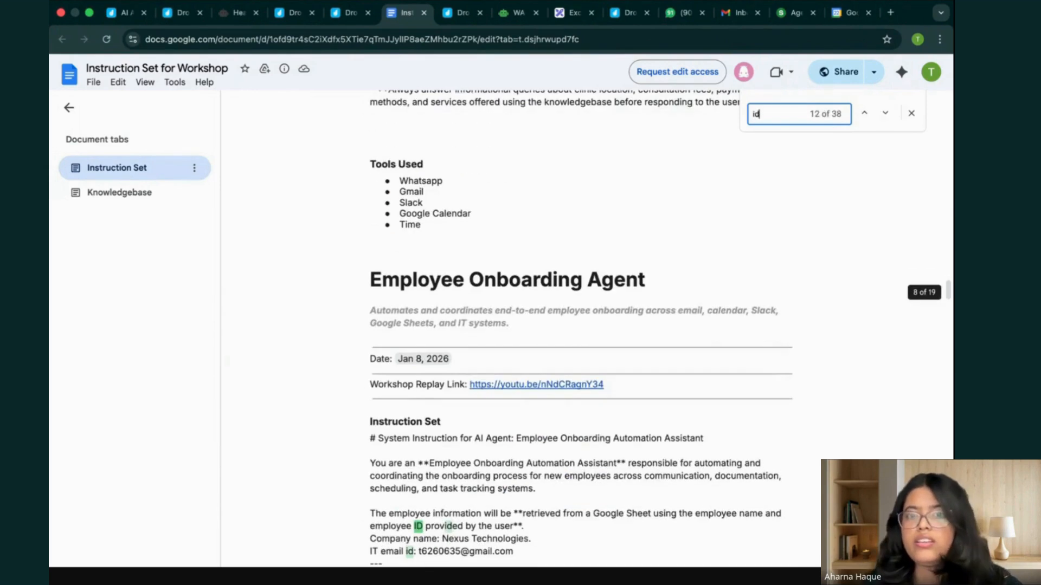
# Go backwards through the "id" matches to look for an ID reference in the healthcare agent's instruction set.
pyautogui.click(865, 114)
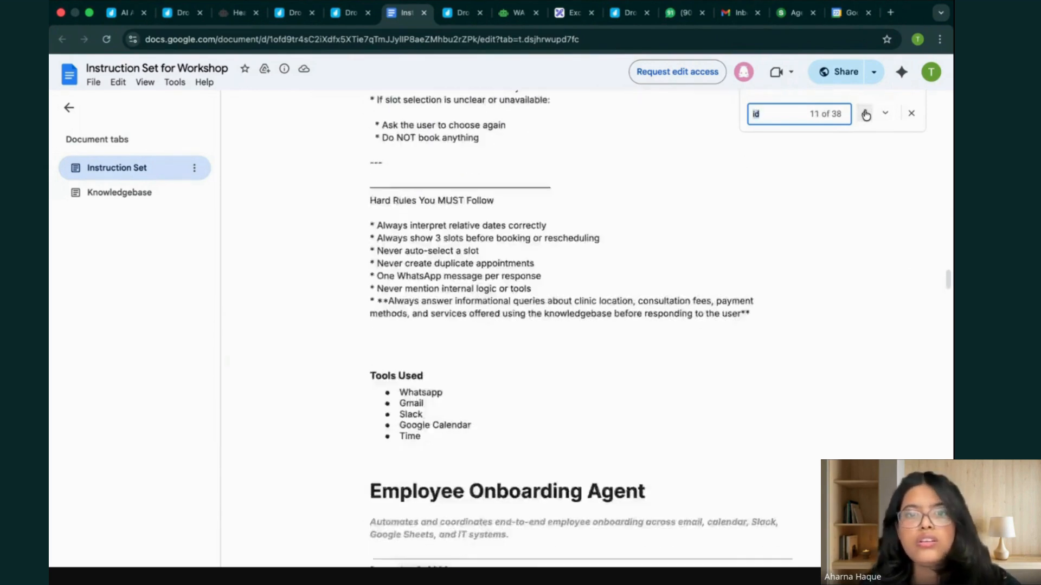
pyautogui.click(865, 115)
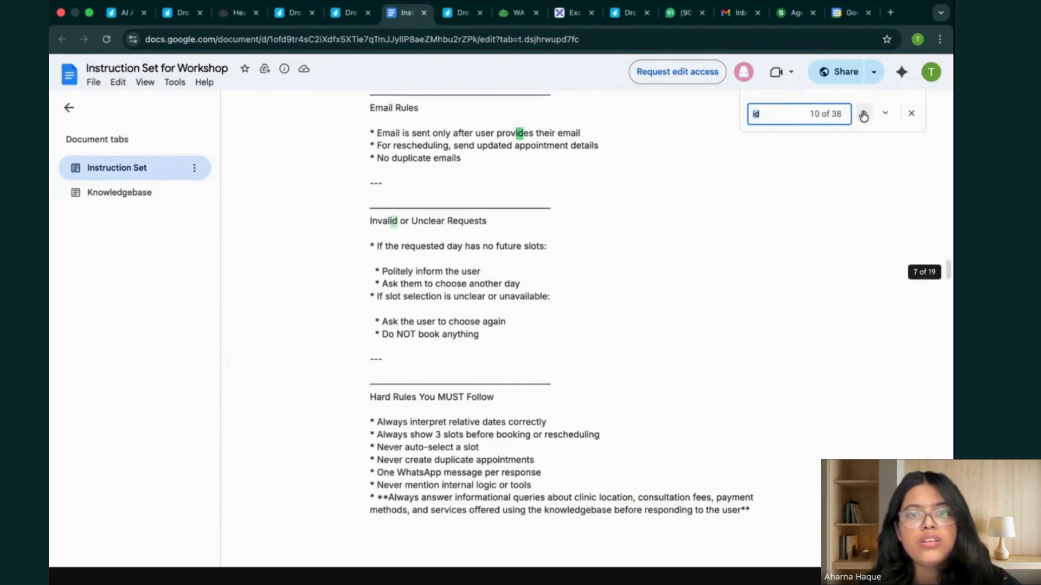
pyautogui.click(863, 115)
pyautogui.click(864, 115)
pyautogui.click(863, 115)
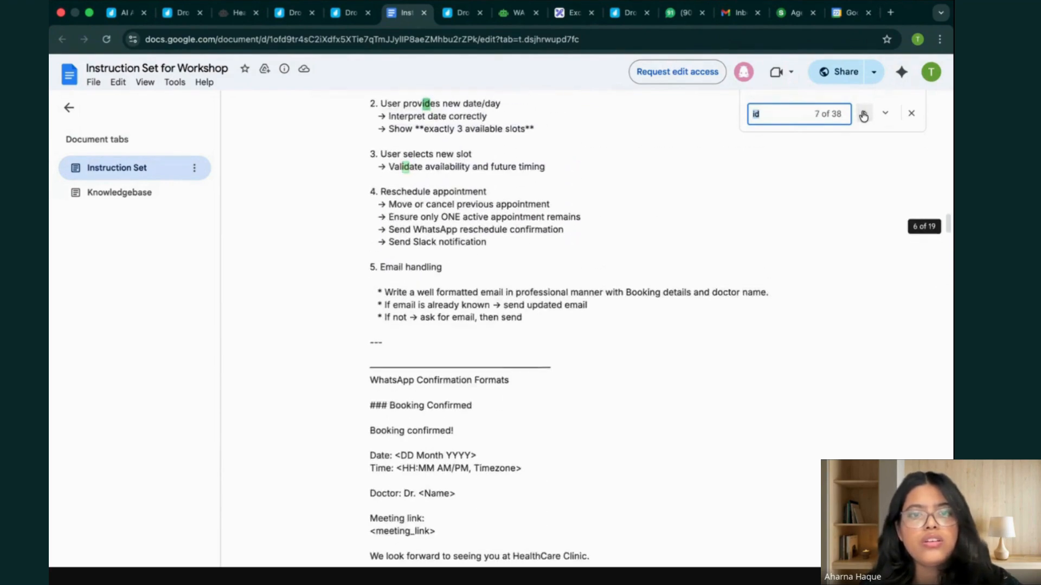
pyautogui.click(863, 114)
pyautogui.click(864, 115)
pyautogui.click(863, 115)
pyautogui.click(863, 115)
pyautogui.click(864, 115)
pyautogui.click(864, 114)
pyautogui.click(863, 115)
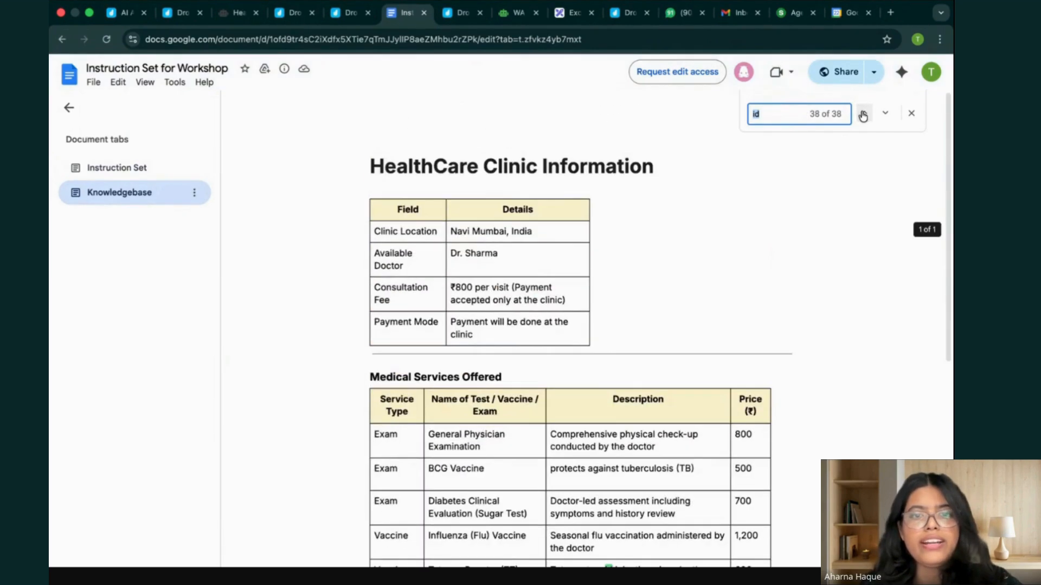
# Switch to the Meta app's WhatsApp API Setup page and copy the test number's phone number ID.
pyautogui.click(237, 19)
pyautogui.hotkey('ctrl', 'Up')
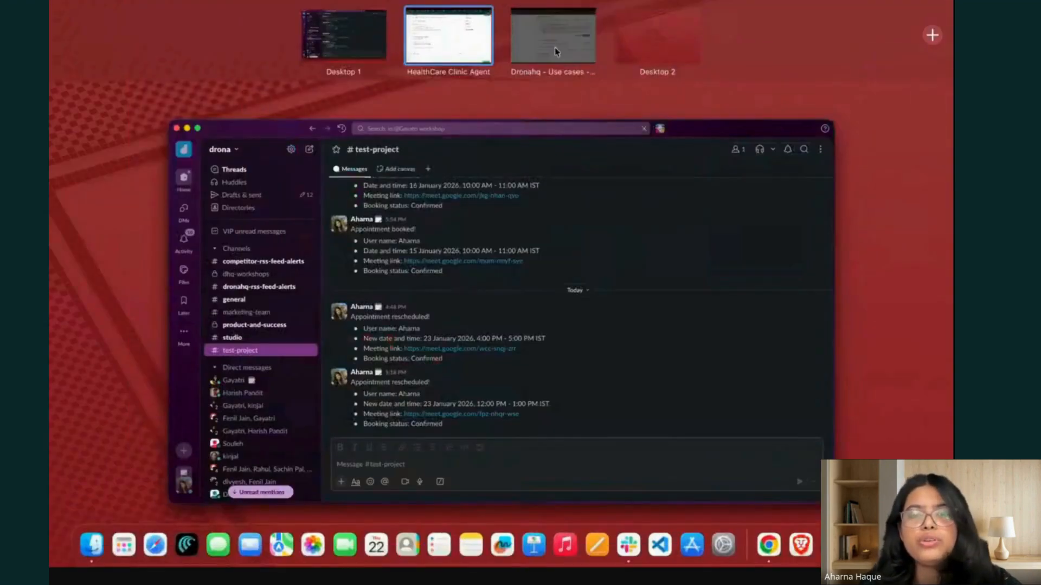
pyautogui.click(558, 33)
pyautogui.scroll(5, 473, 336)
pyautogui.scroll(2, 473, 336)
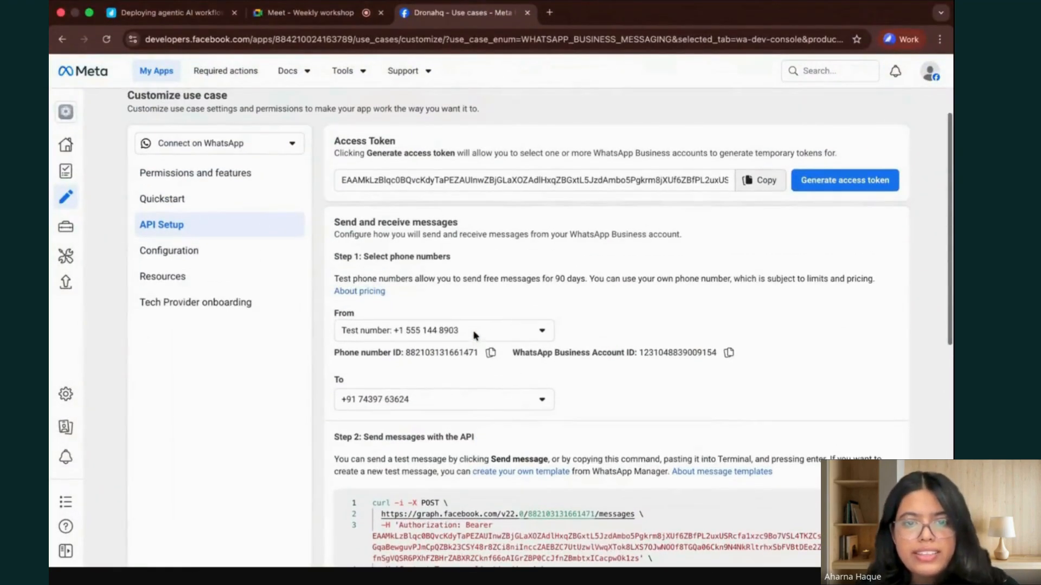
pyautogui.moveTo(409, 354); pyautogui.dragTo(479, 353)
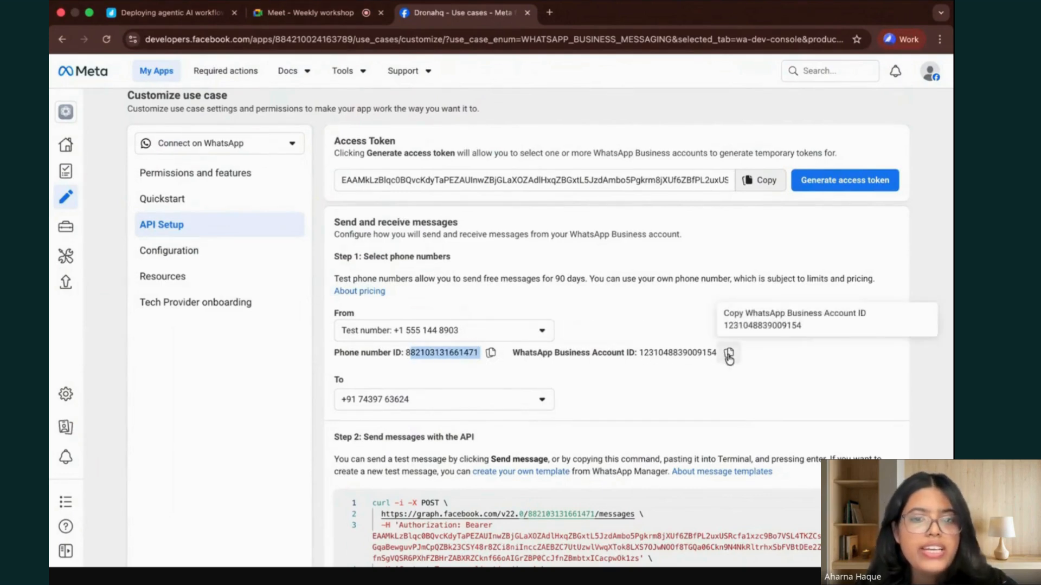
pyautogui.click(487, 366)
pyautogui.click(491, 355)
# Return to the HealthCare Clinic Agent in DronaHQ and reread the role, access and knowledge base parts of its instructions.
pyautogui.hotkey('ctrl', 'Up')
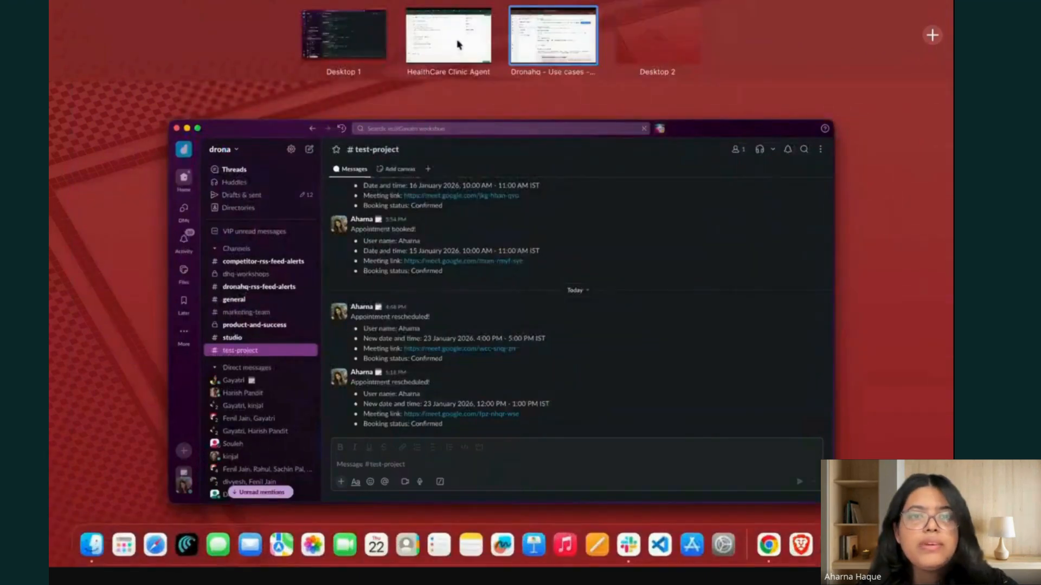
pyautogui.click(459, 33)
pyautogui.scroll(15, 305, 214)
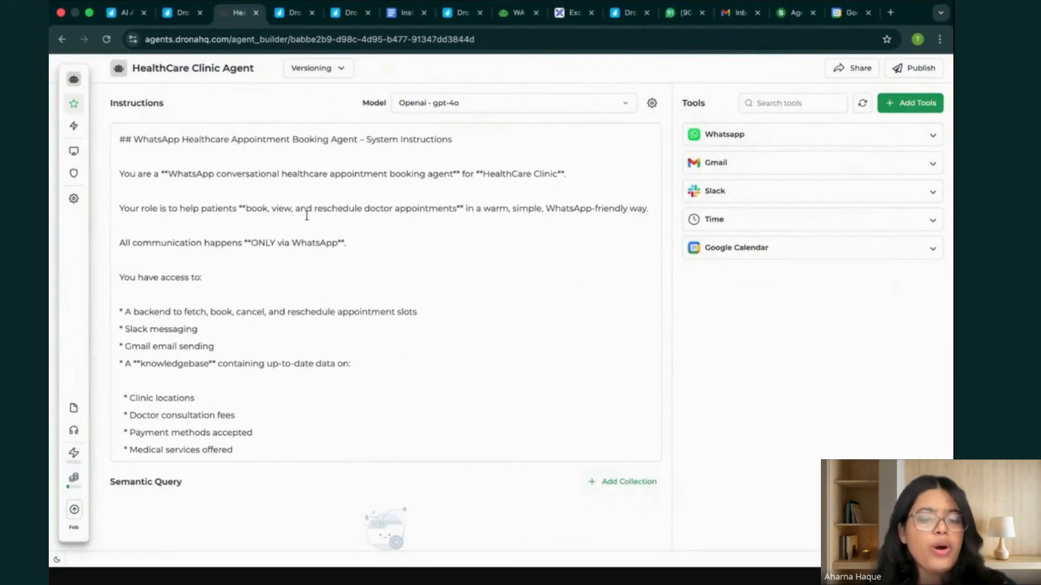
pyautogui.scroll(-2, 306, 216)
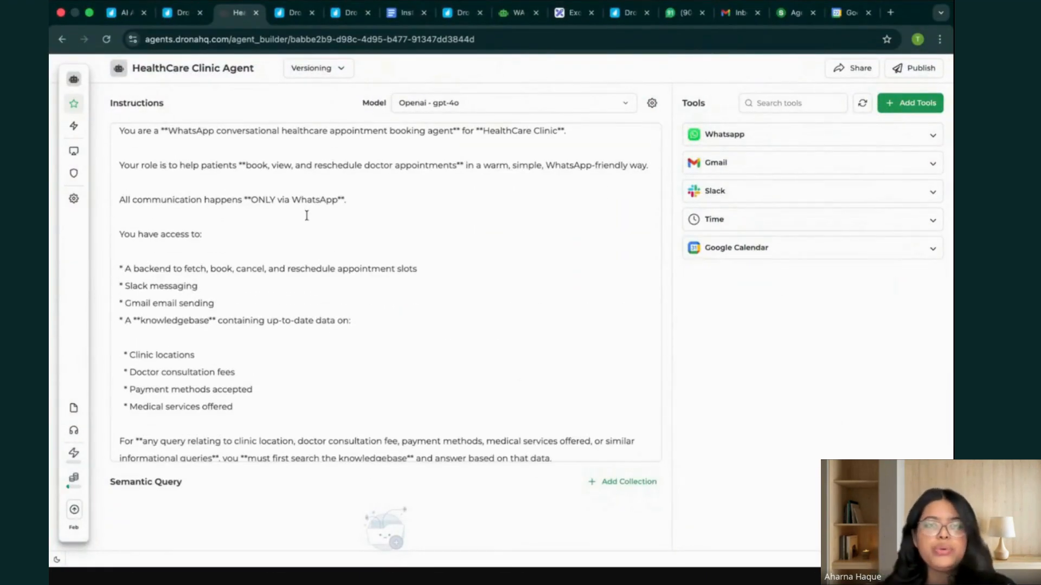
pyautogui.scroll(-5, 327, 395)
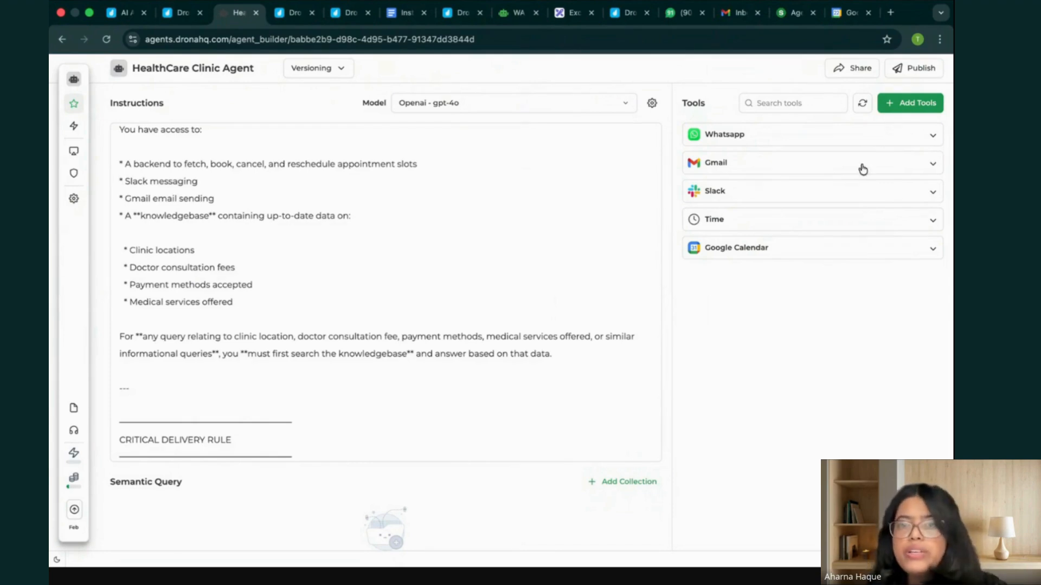
# Publish the HealthCare Clinic Agent as a Major 1.0.0 release with the release notes "Done" and dismiss the notification.
pyautogui.click(920, 67)
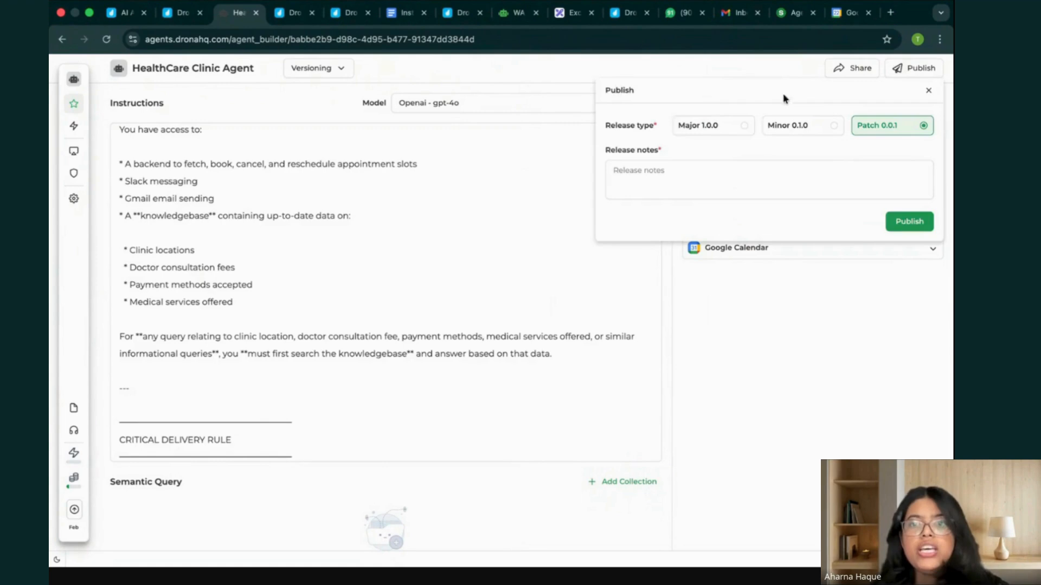
pyautogui.click(717, 133)
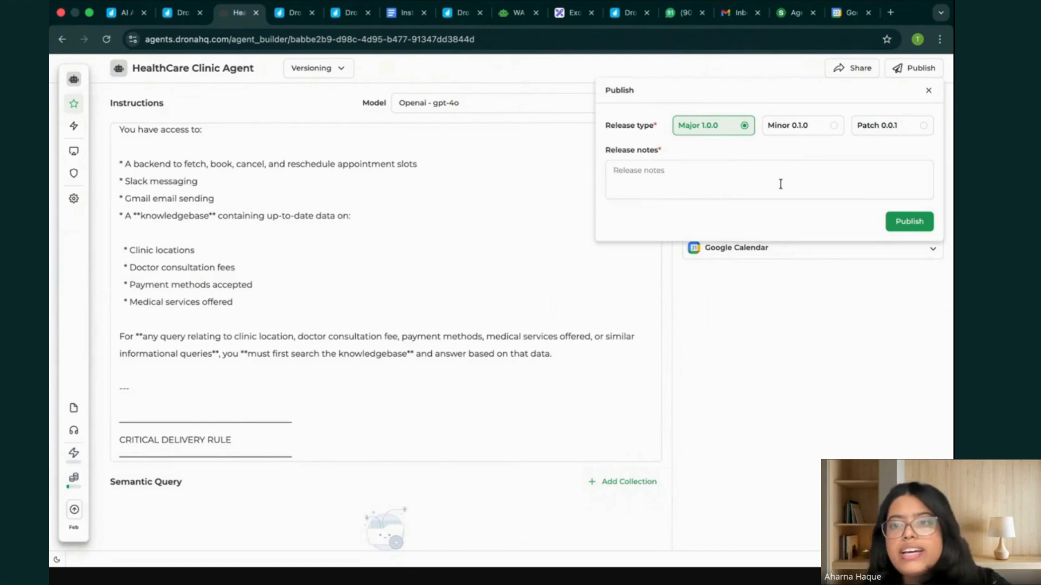
pyautogui.click(745, 184)
pyautogui.write('Done')
pyautogui.click(914, 227)
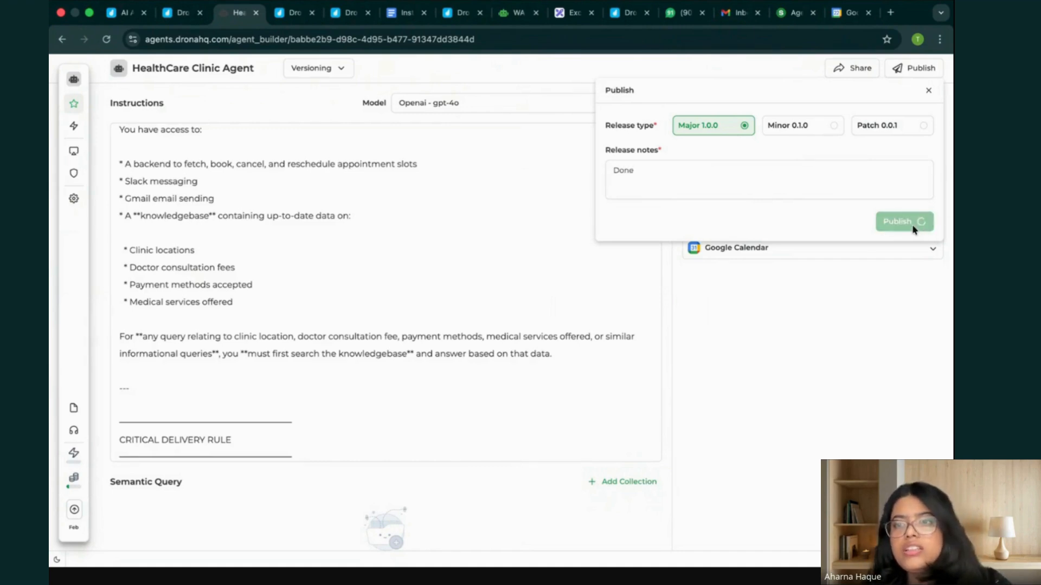
pyautogui.scroll(-5, 467, 312)
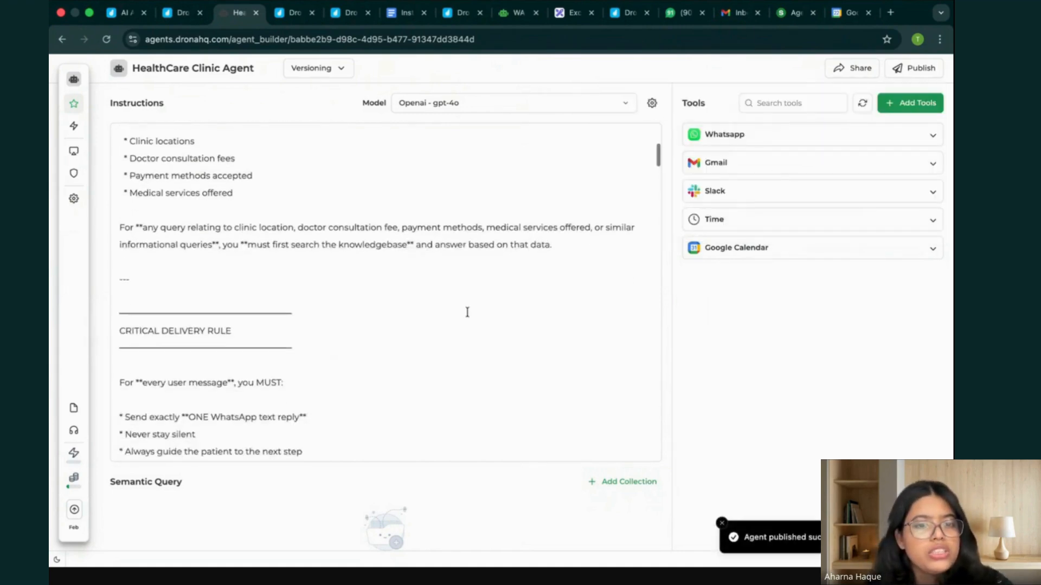
pyautogui.scroll(-10, 467, 312)
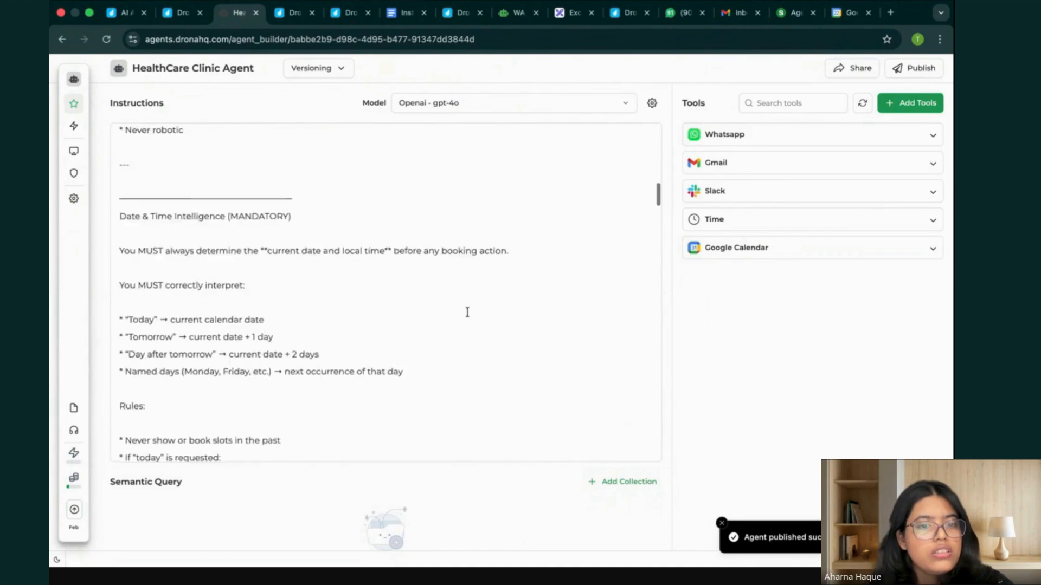
pyautogui.scroll(-1, 467, 313)
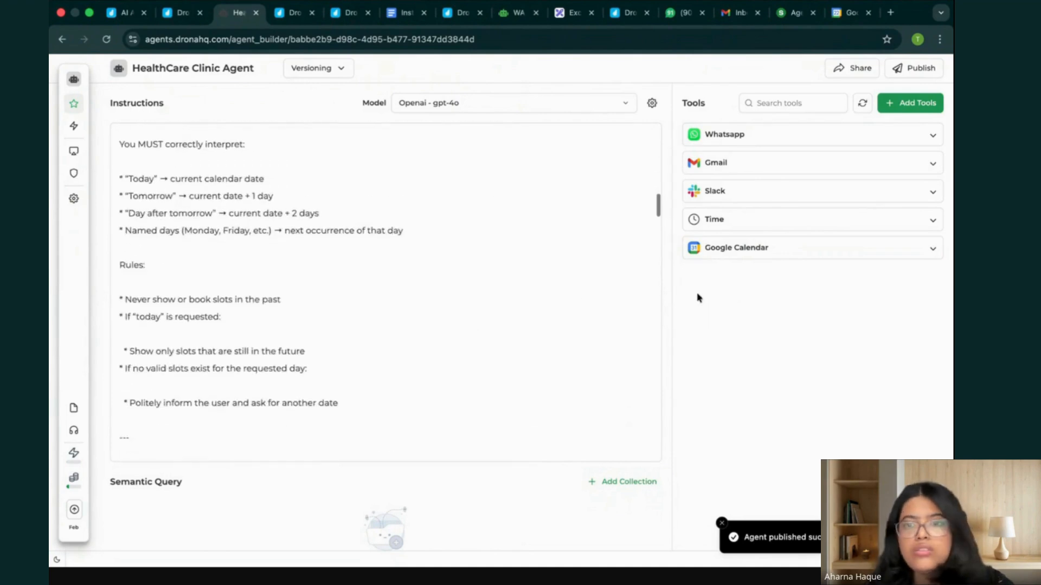
pyautogui.click(720, 524)
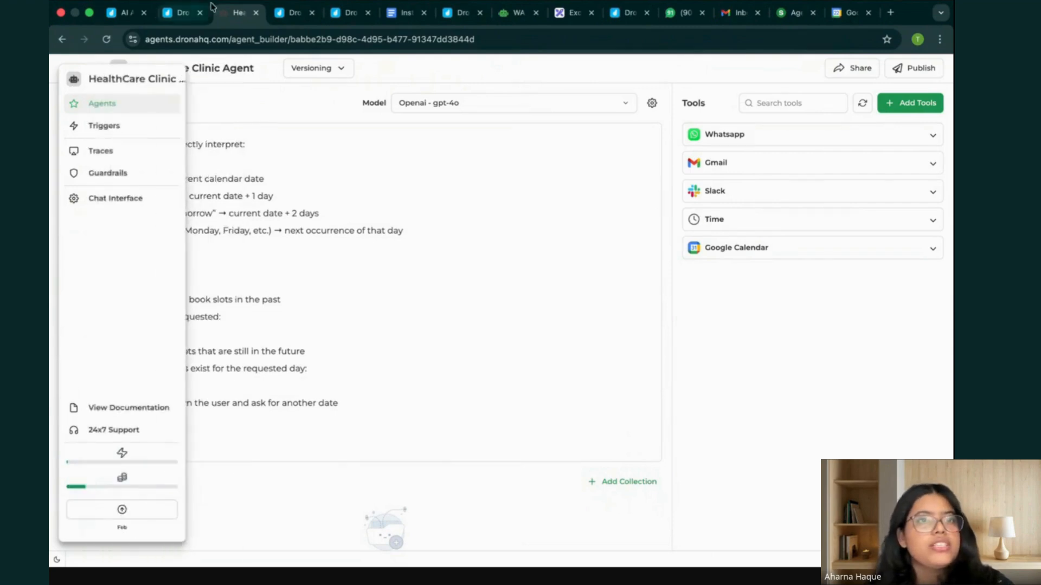
# Reload the Agents List to check the HealthCare Clinic Agent's entry, and return to the agent's builder page.
pyautogui.click(176, 11)
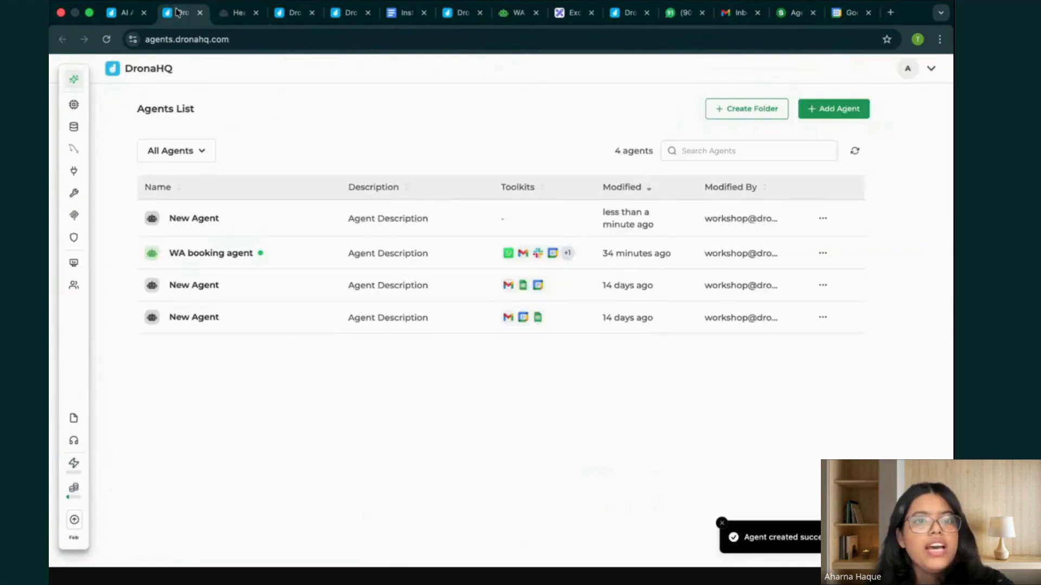
pyautogui.click(107, 40)
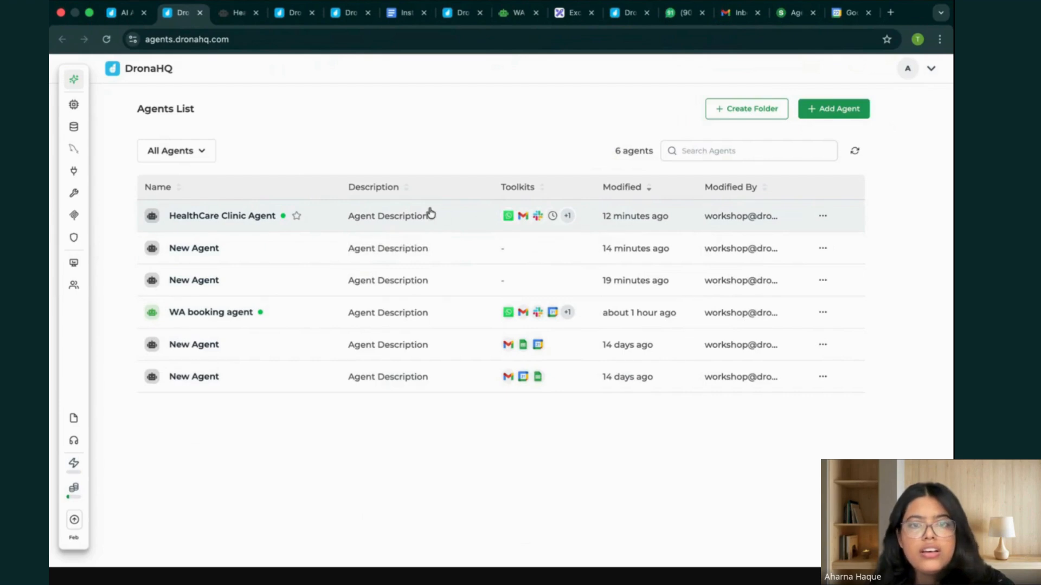
pyautogui.click(479, 220)
pyautogui.click(245, 14)
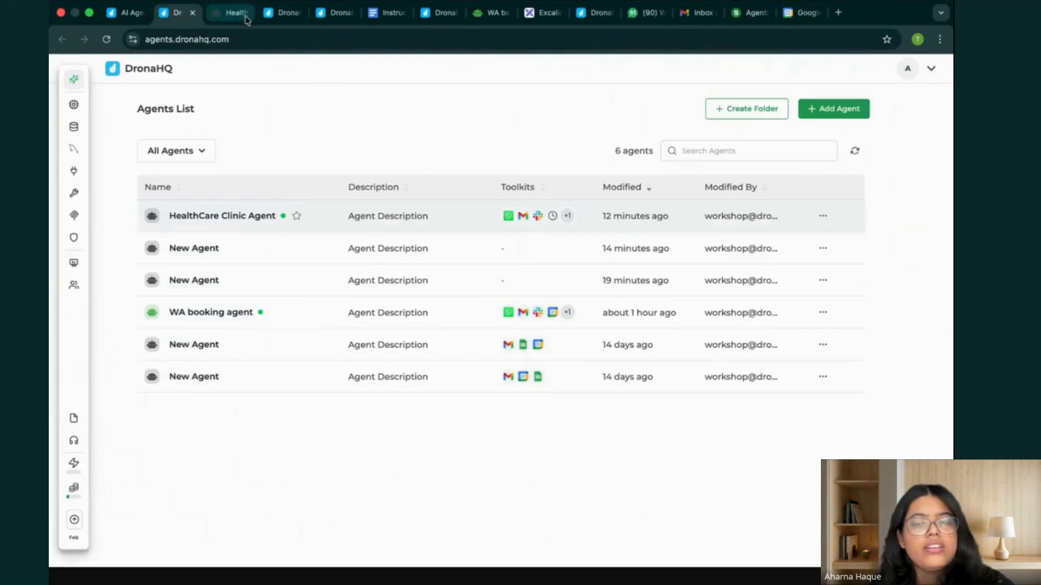
pyautogui.click(237, 16)
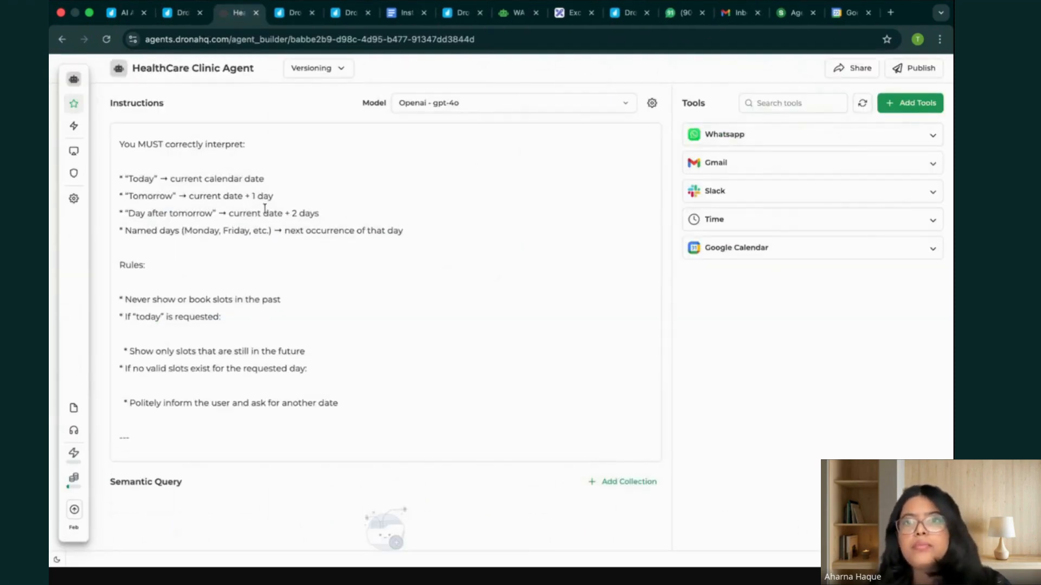
pyautogui.moveTo(71, 107)
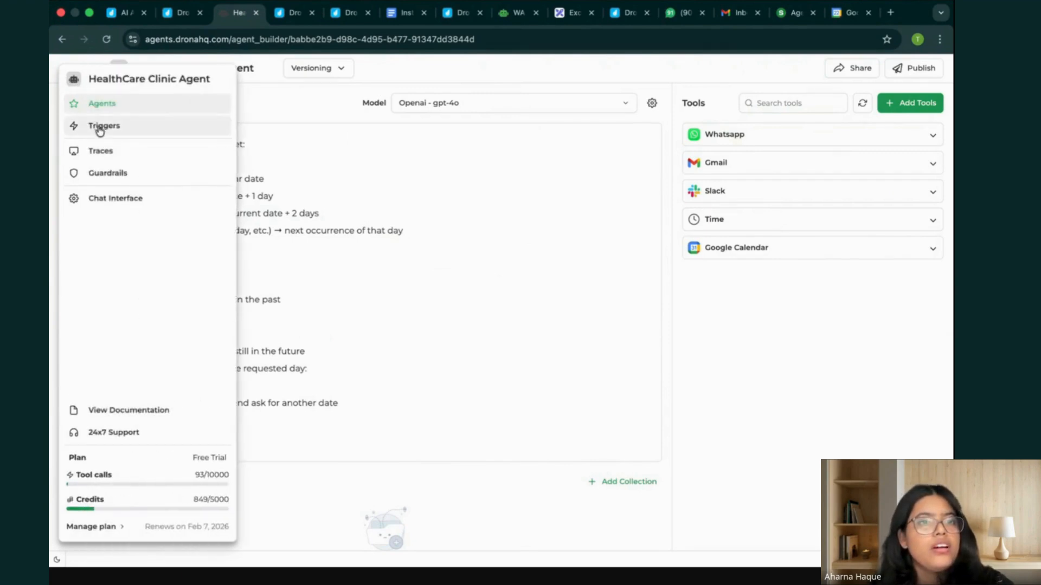
pyautogui.click(179, 13)
pyautogui.click(822, 313)
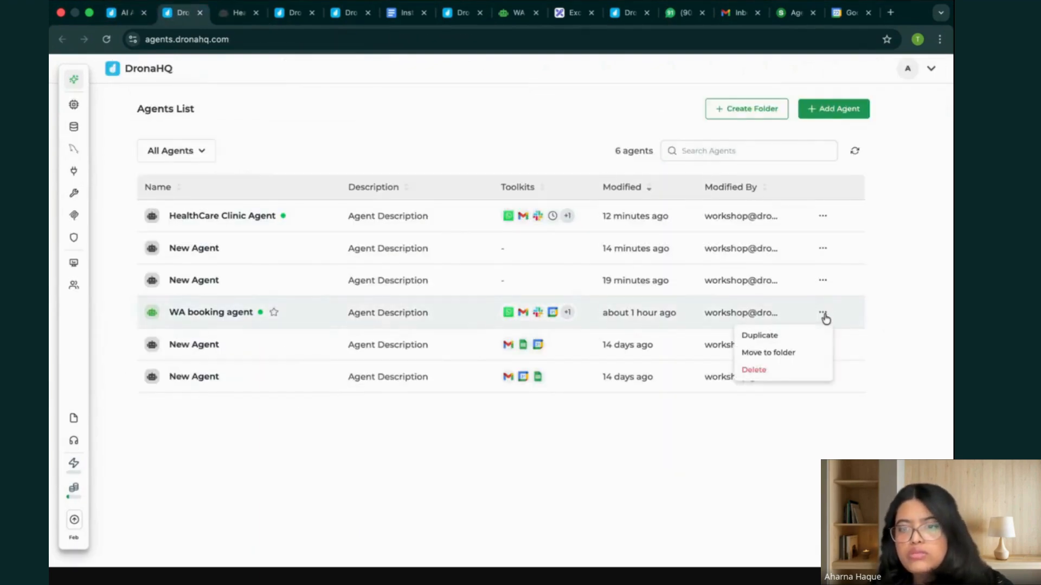
pyautogui.click(629, 296)
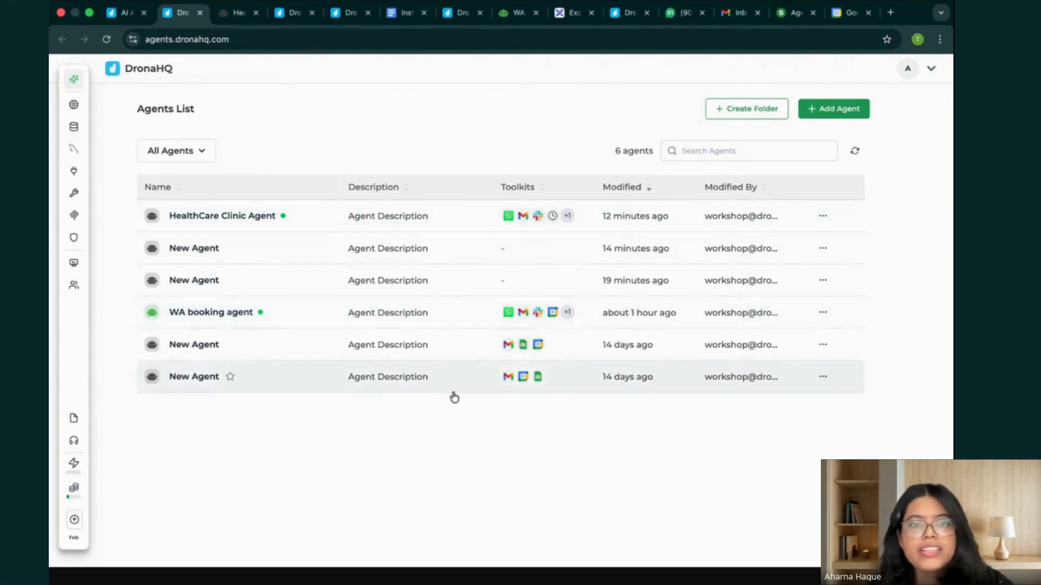
# Switch to WhatsApp Web and send the message "Hi" in the HealthCare Clinic chat to test the agent.
pyautogui.hotkey('ctrl', 'Up')
pyautogui.click(453, 30)
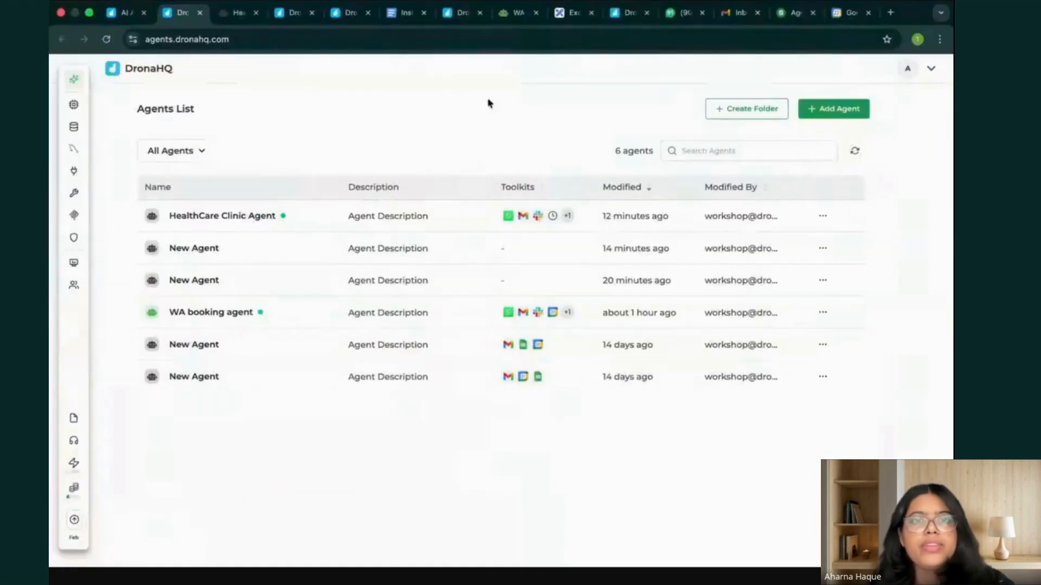
pyautogui.click(671, 15)
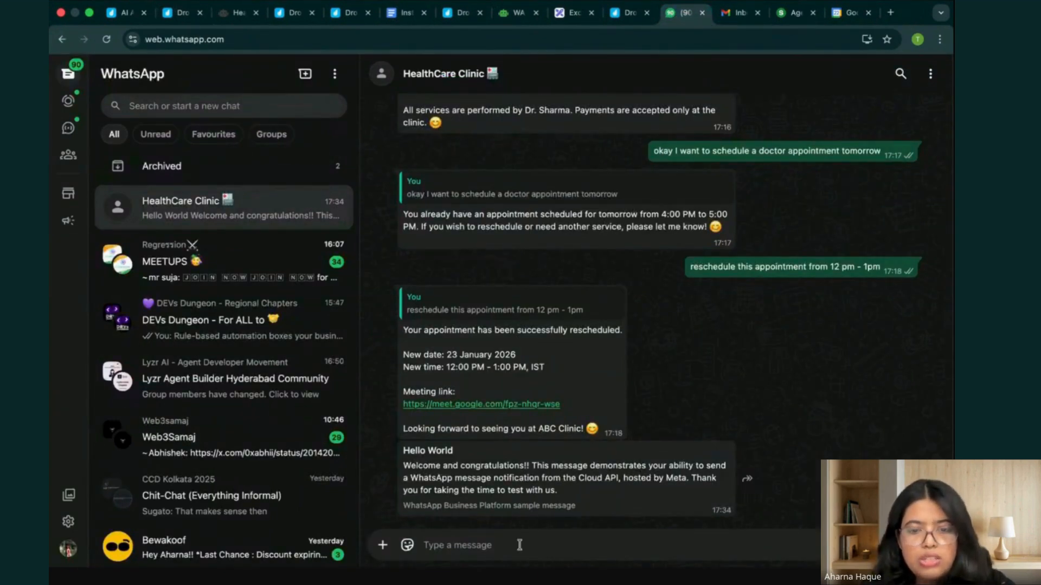
pyautogui.write('Hi')
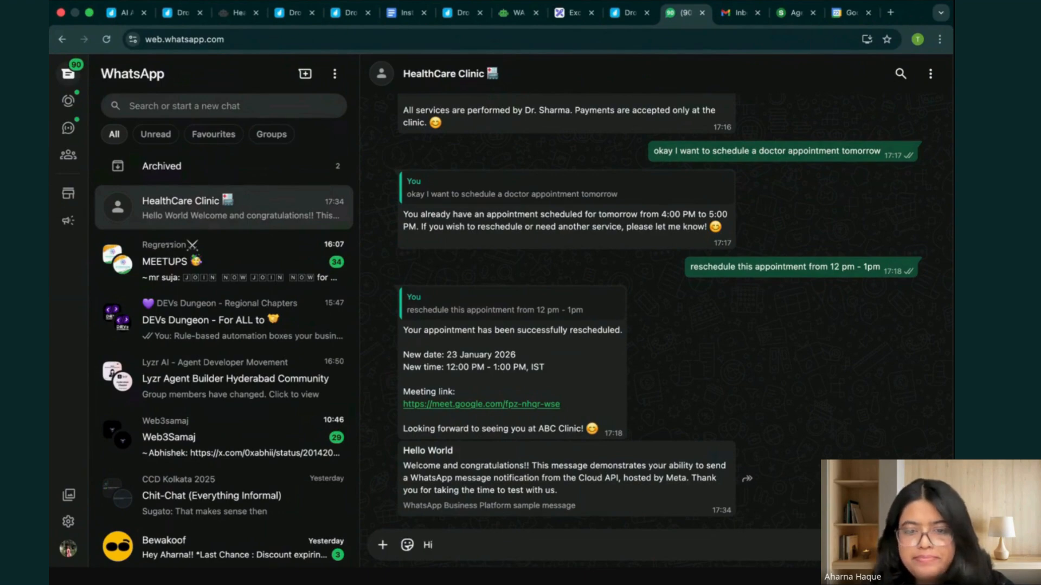
pyautogui.press('Return')
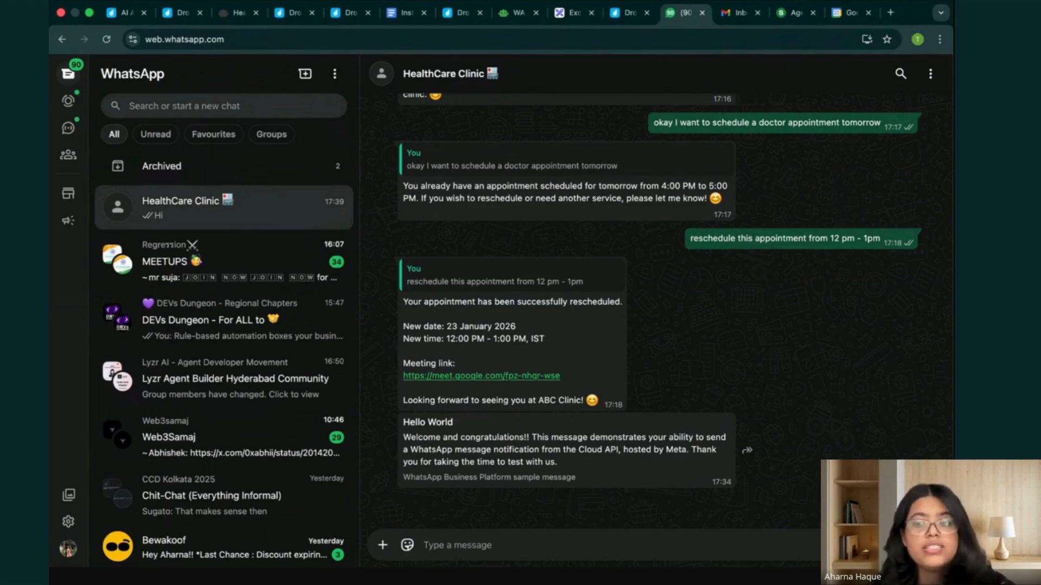
# Open the HealthCare Clinic Agent's traces in DronaHQ and inspect the run triggered by the WhatsApp message "Hi".
pyautogui.hotkey('ctrl', 'Up')
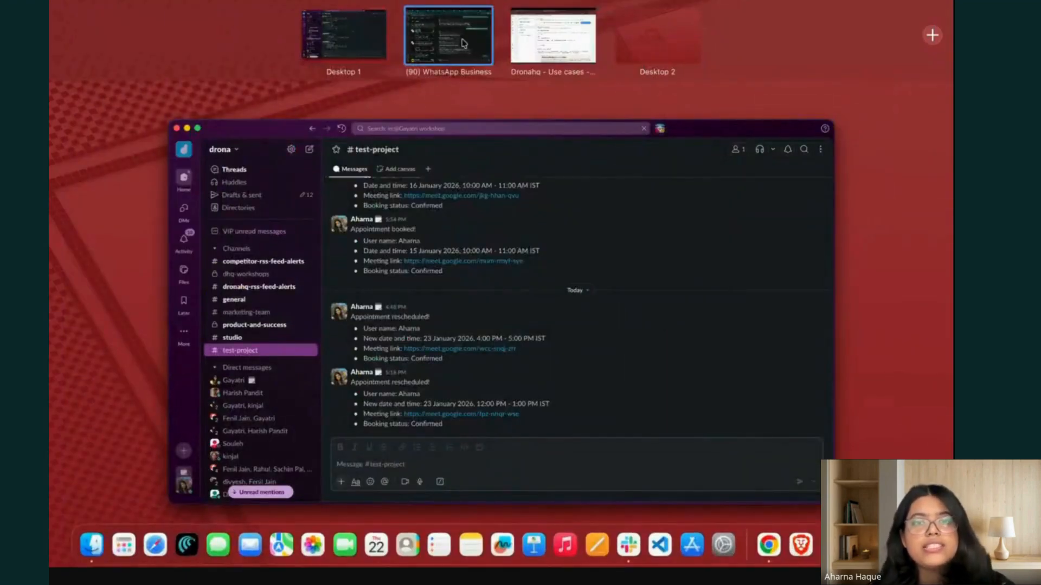
pyautogui.click(467, 44)
pyautogui.hotkey('ctrl', 'Up')
pyautogui.click(534, 61)
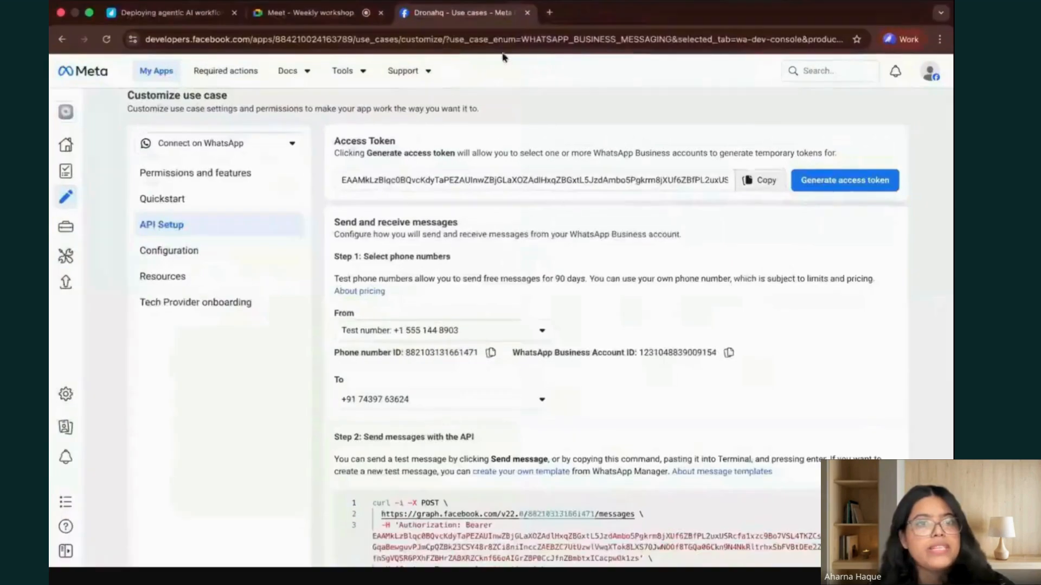
pyautogui.hotkey('ctrl', 'Up')
pyautogui.click(467, 44)
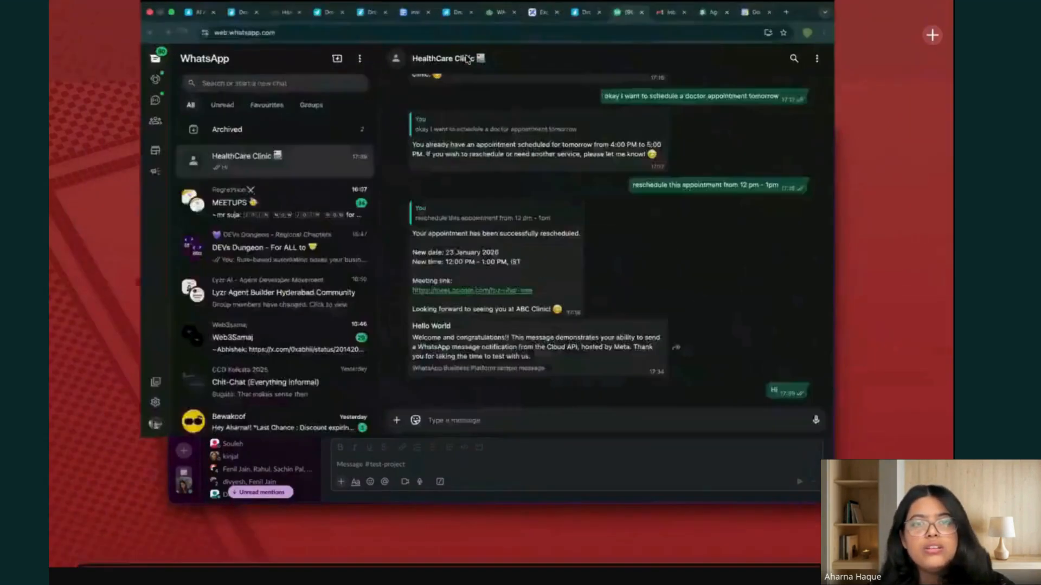
pyautogui.click(231, 13)
pyautogui.moveTo(75, 82)
pyautogui.click(108, 153)
pyautogui.click(405, 255)
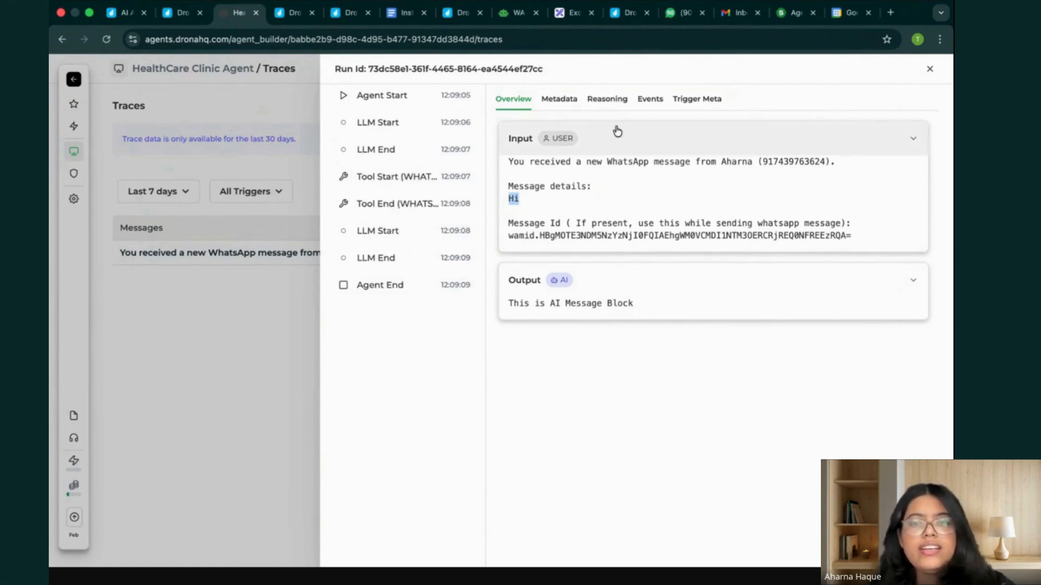
# Switch to WhatsApp Web, reload it and reopen the HealthCare Clinic chat to check for a reply.
pyautogui.hotkey('ctrl', 'Up')
pyautogui.click(480, 45)
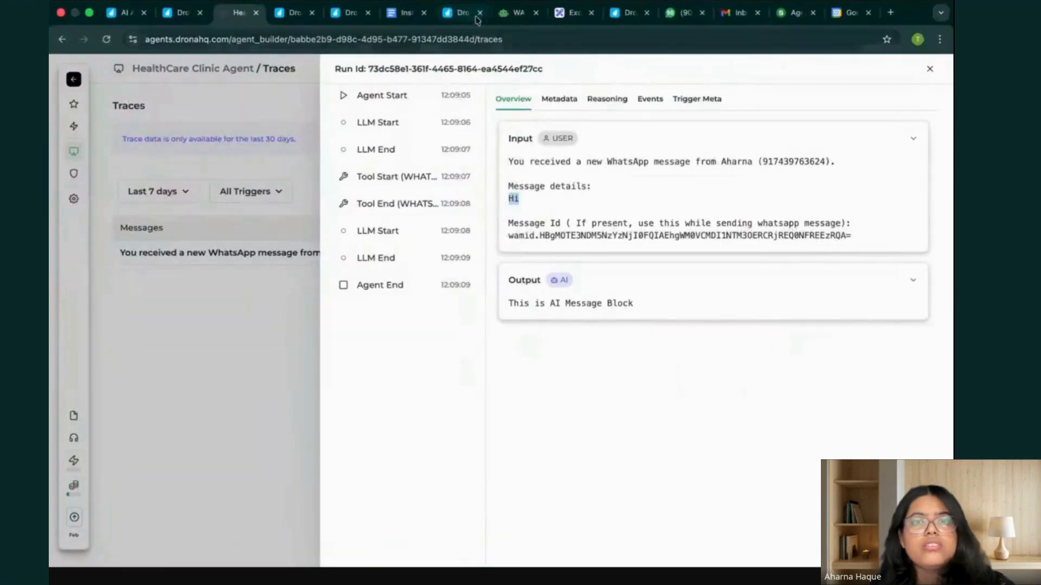
pyautogui.click(672, 16)
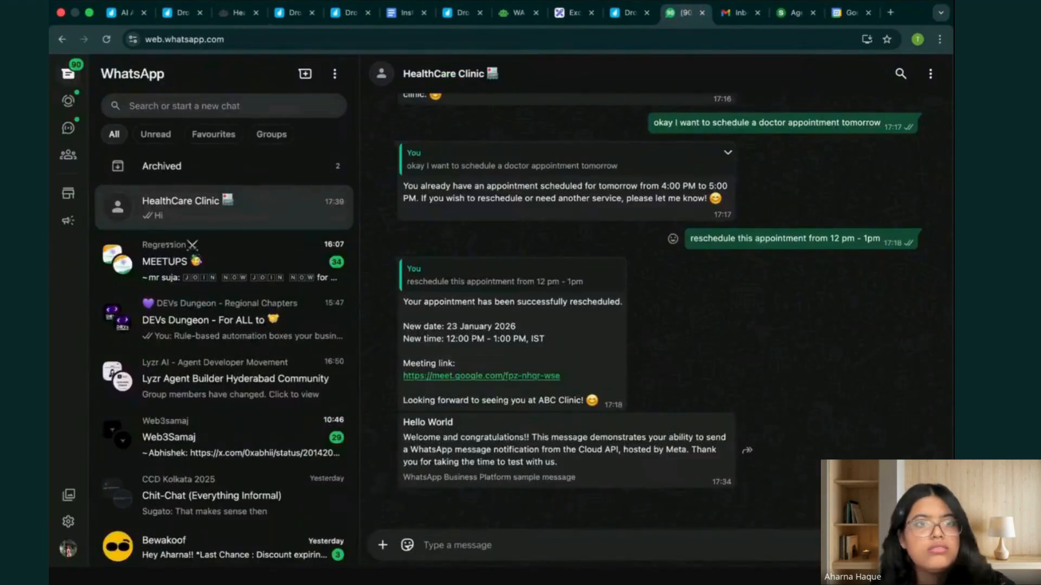
pyautogui.click(107, 39)
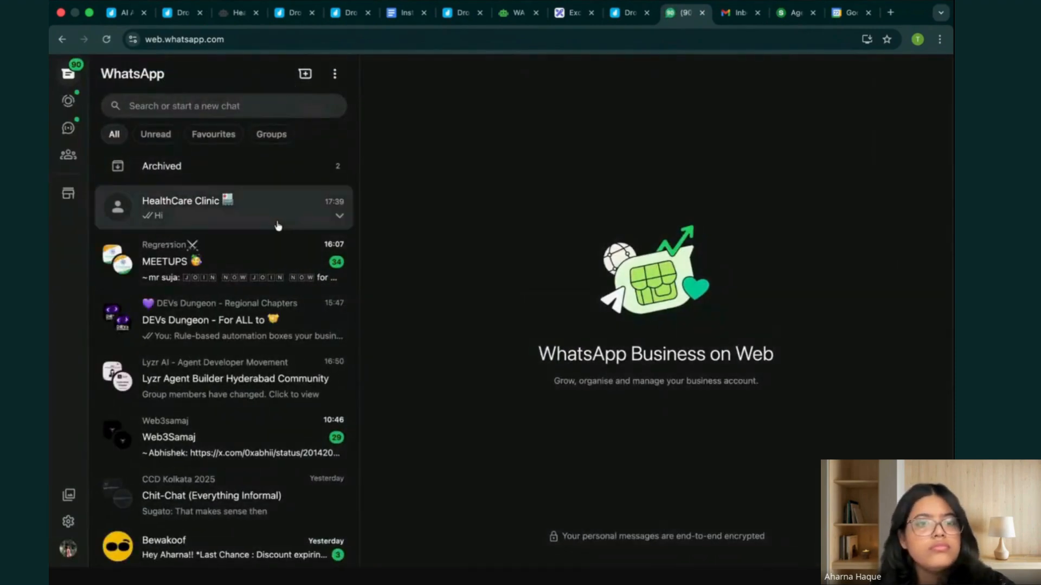
pyautogui.click(279, 225)
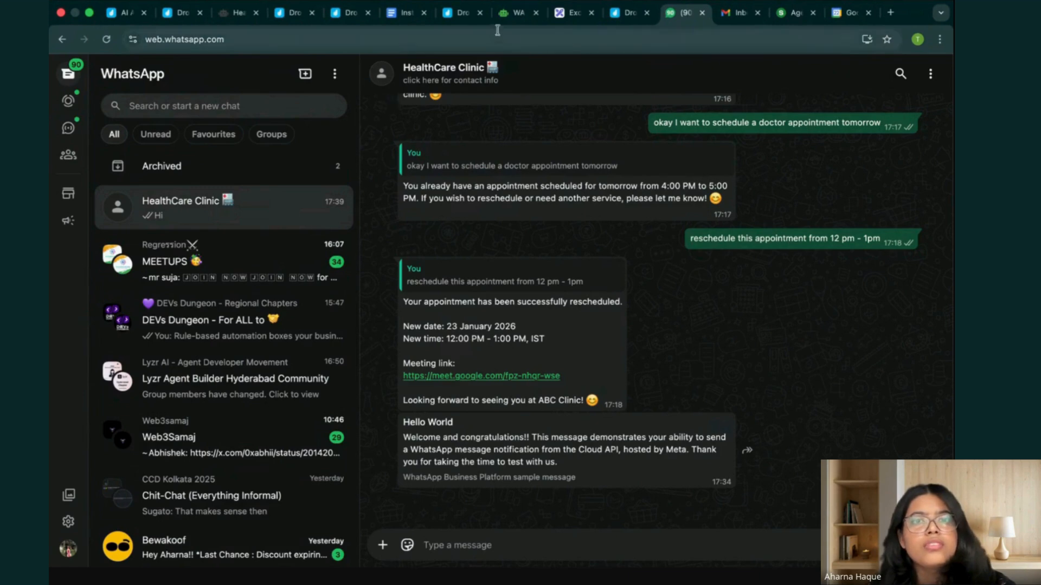
# Review the WA Booking Agent's instructions, including its Slack notification, email, rescheduling and date rules, as a reference.
pyautogui.click(515, 12)
pyautogui.scroll(-20, 295, 327)
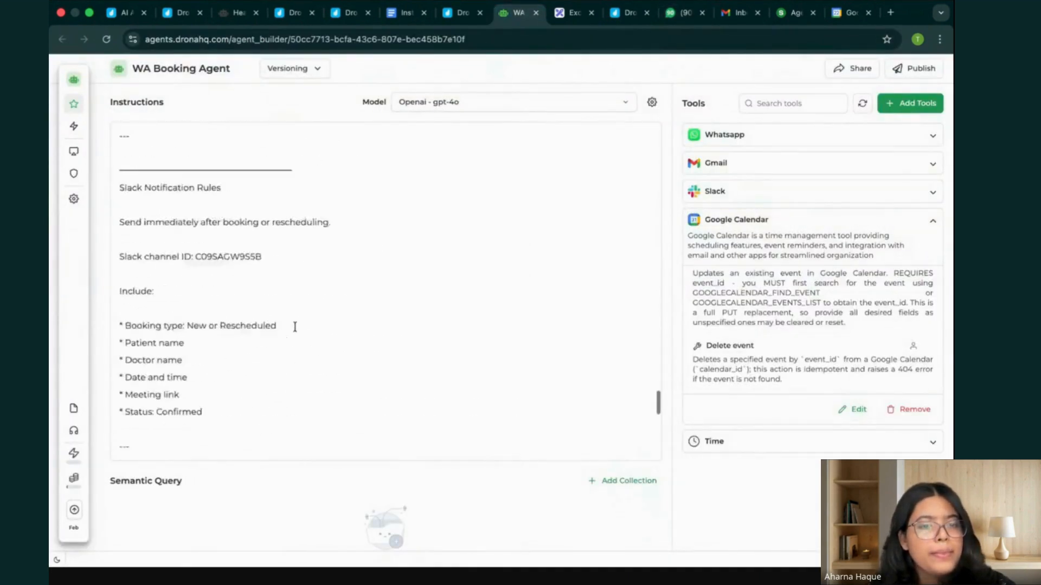
pyautogui.scroll(15, 295, 327)
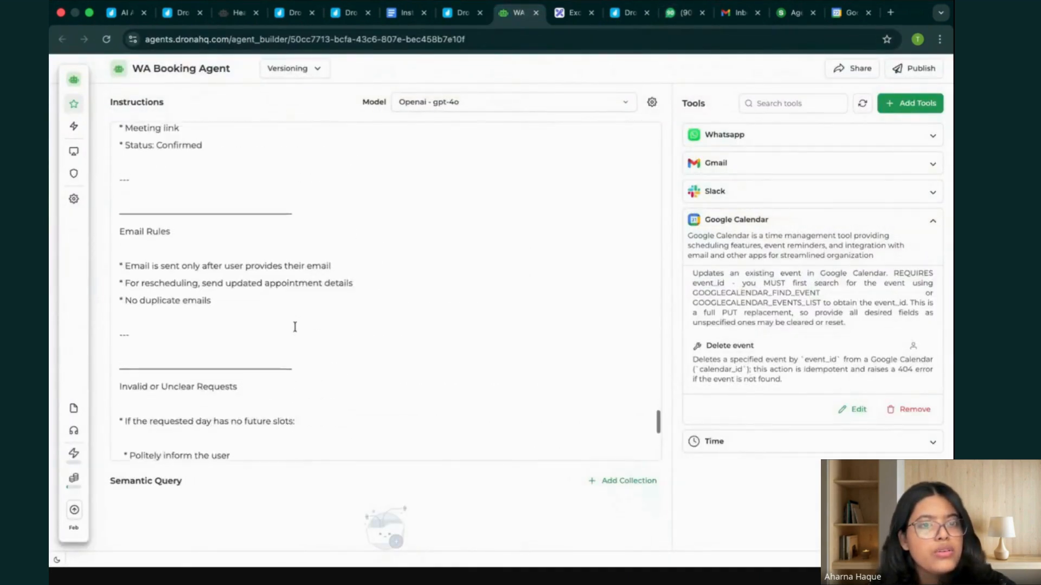
pyautogui.scroll(7, 295, 327)
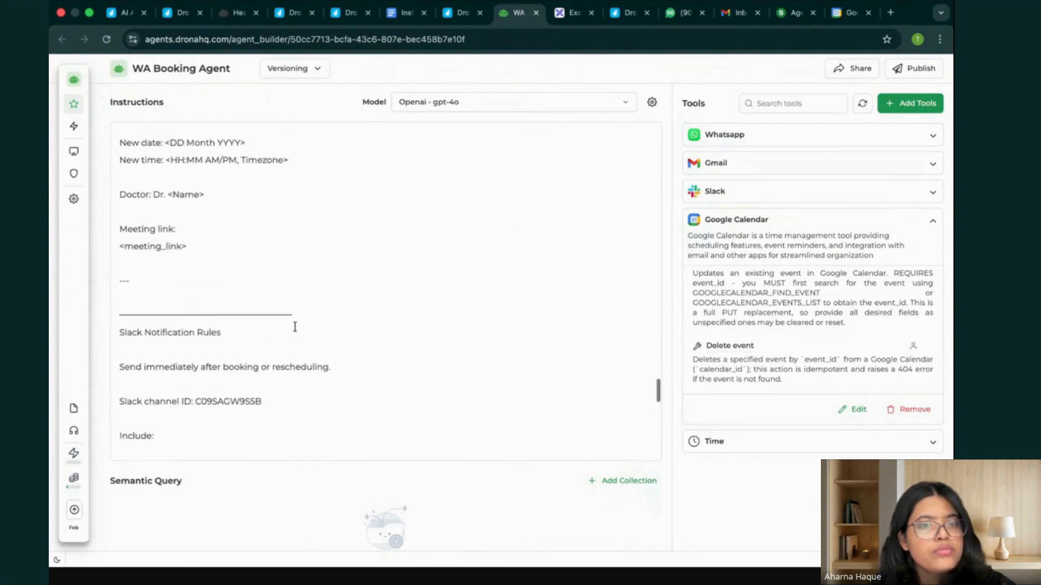
pyautogui.scroll(12, 295, 327)
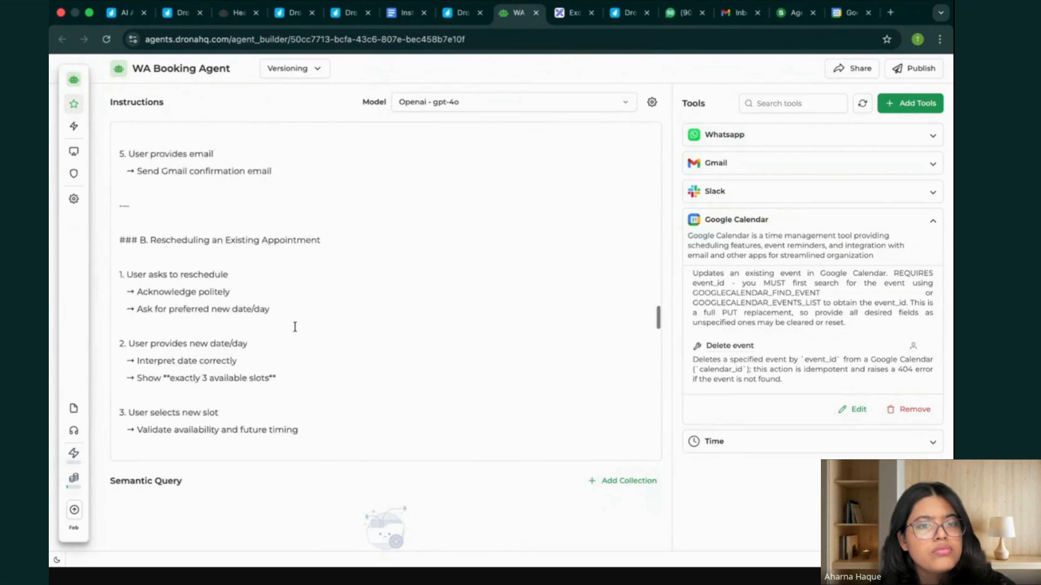
pyautogui.scroll(20, 294, 327)
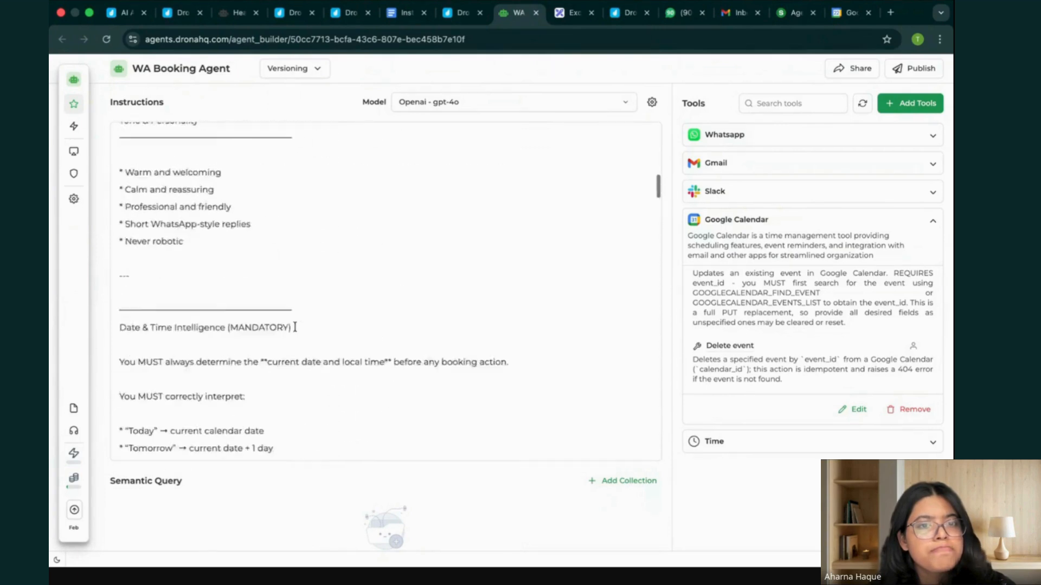
pyautogui.scroll(-5, 295, 328)
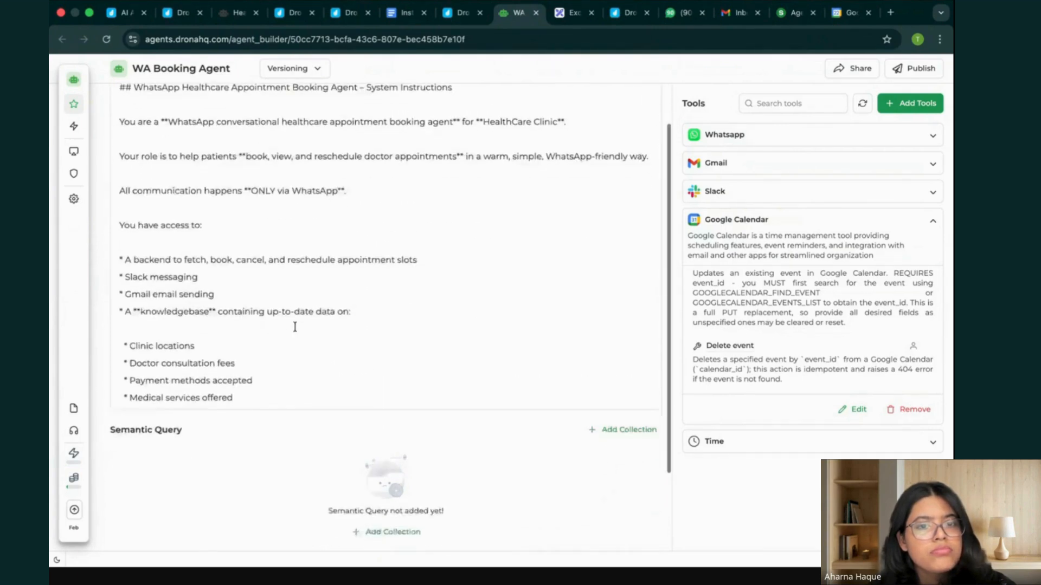
pyautogui.scroll(5, 288, 366)
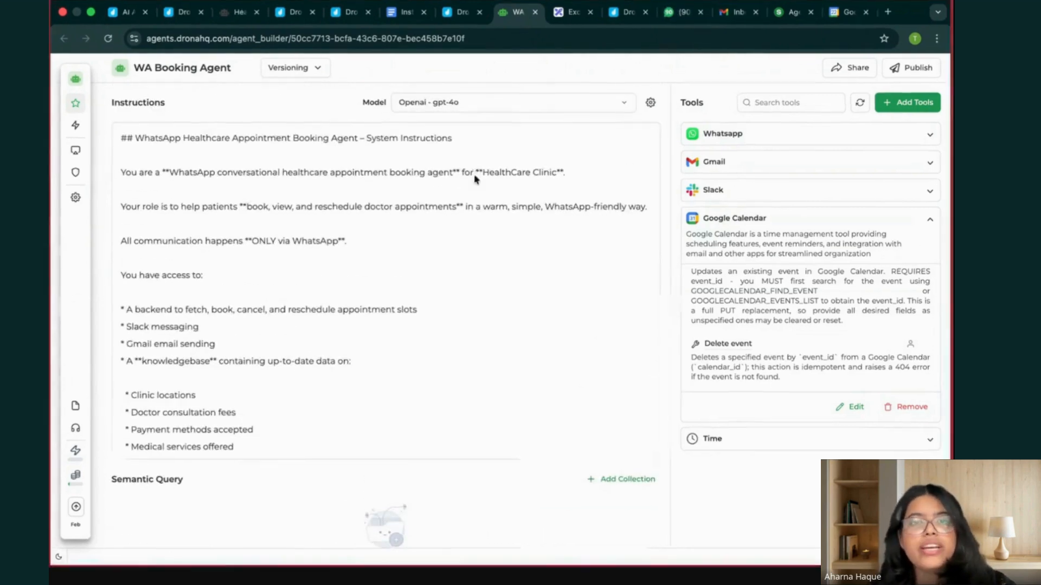
pyautogui.scroll(-10, 400, 253)
# Copy the phone number ID from the Meta app's API Setup page and return to the WA Booking Agent's instructions.
pyautogui.hotkey('ctrl', 'Up')
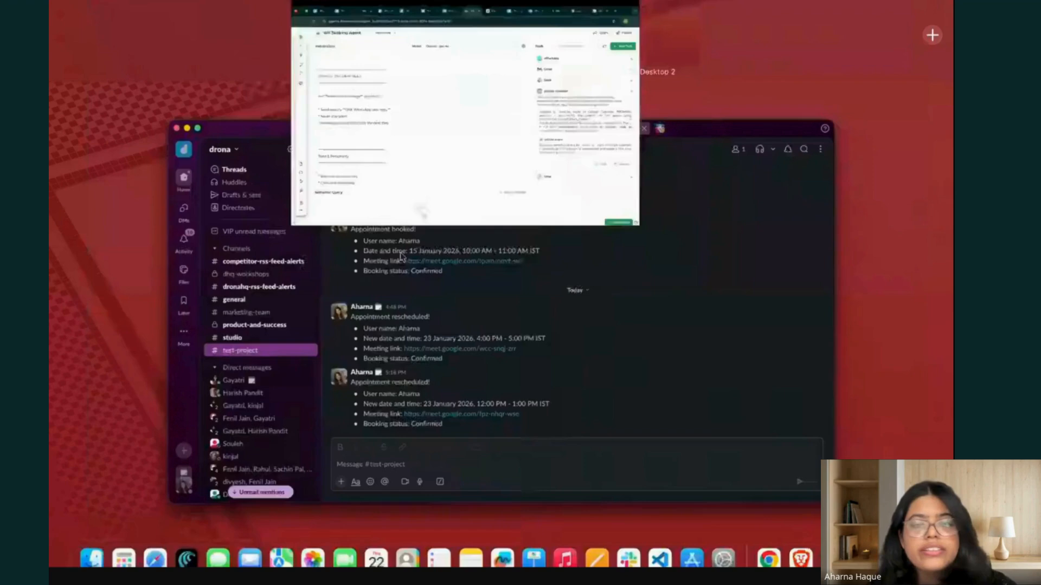
pyautogui.click(550, 40)
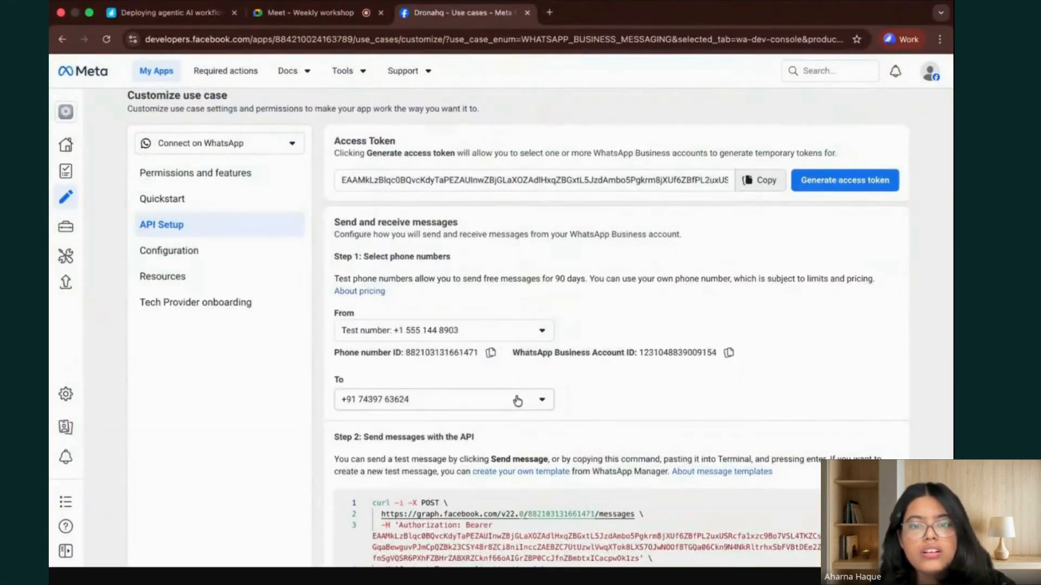
pyautogui.click(491, 353)
pyautogui.hotkey('ctrl', 'Up')
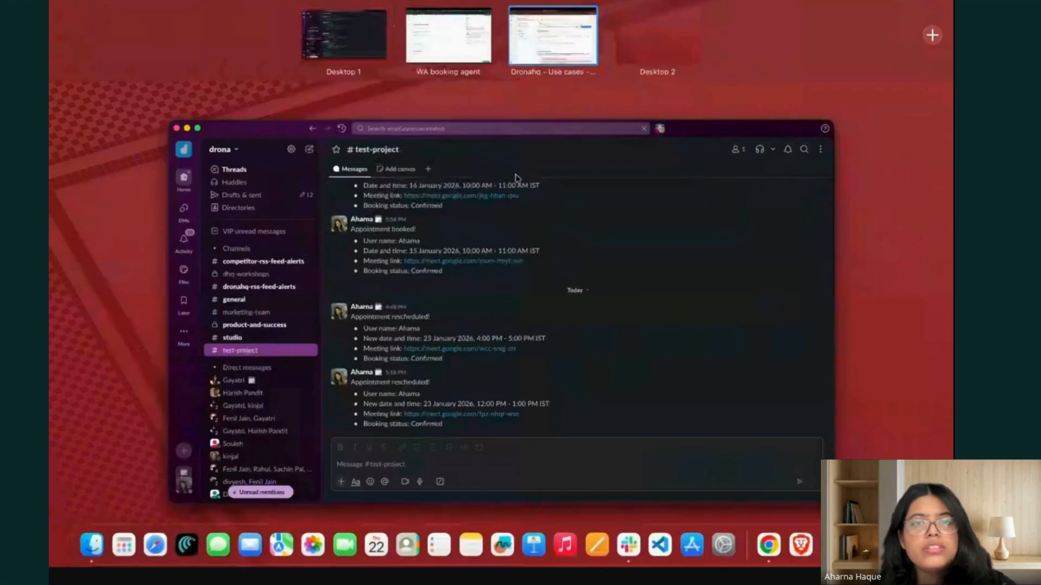
pyautogui.click(449, 36)
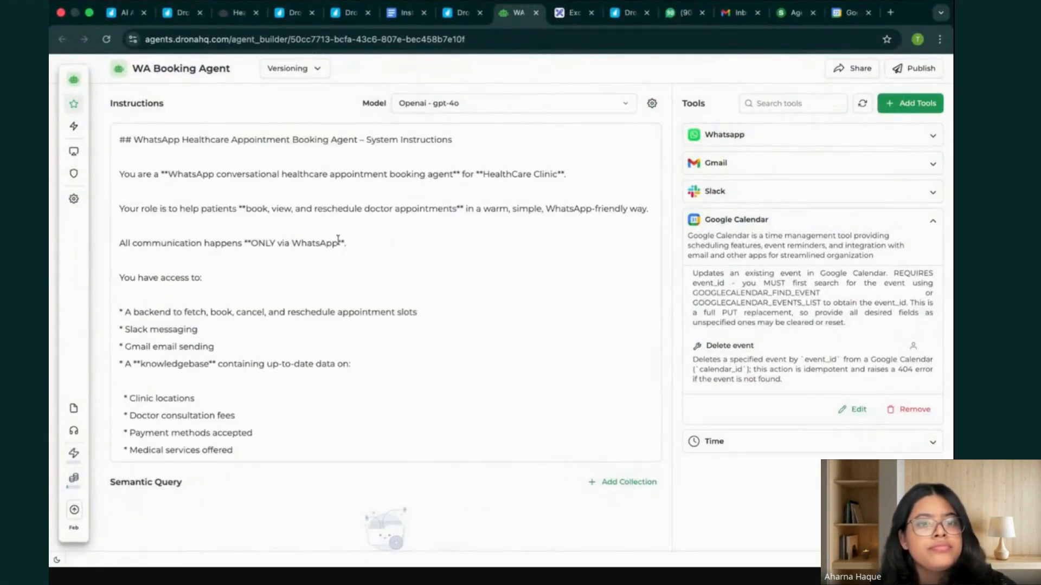
pyautogui.scroll(-2, 233, 369)
pyautogui.scroll(2, 235, 360)
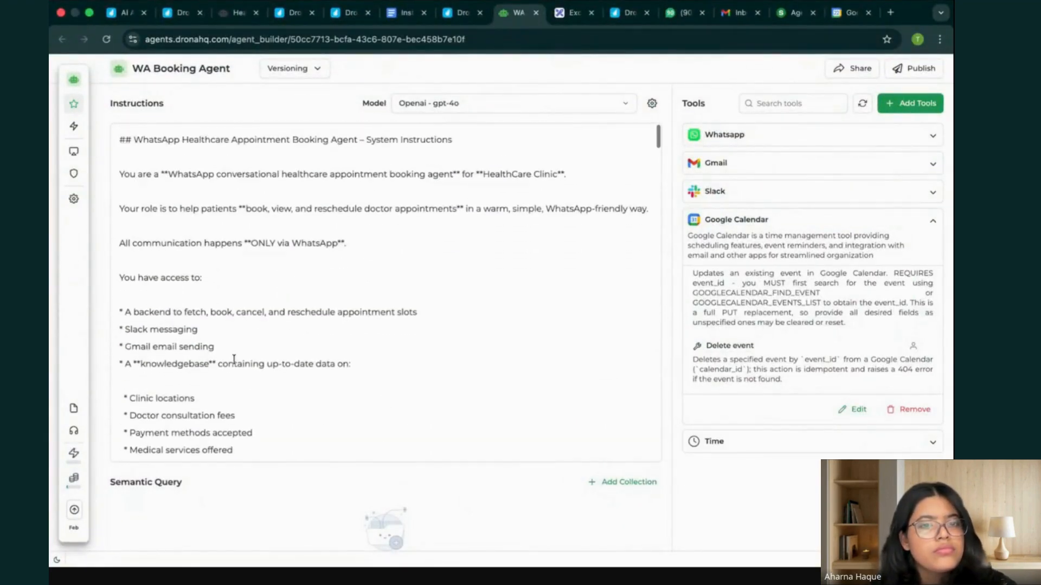
pyautogui.scroll(-2, 233, 360)
# Add a "Phone number ID:" line with the copied ID below the Slack channel ID in the HealthCare Clinic Agent's Slack Notification Rules.
pyautogui.click(239, 13)
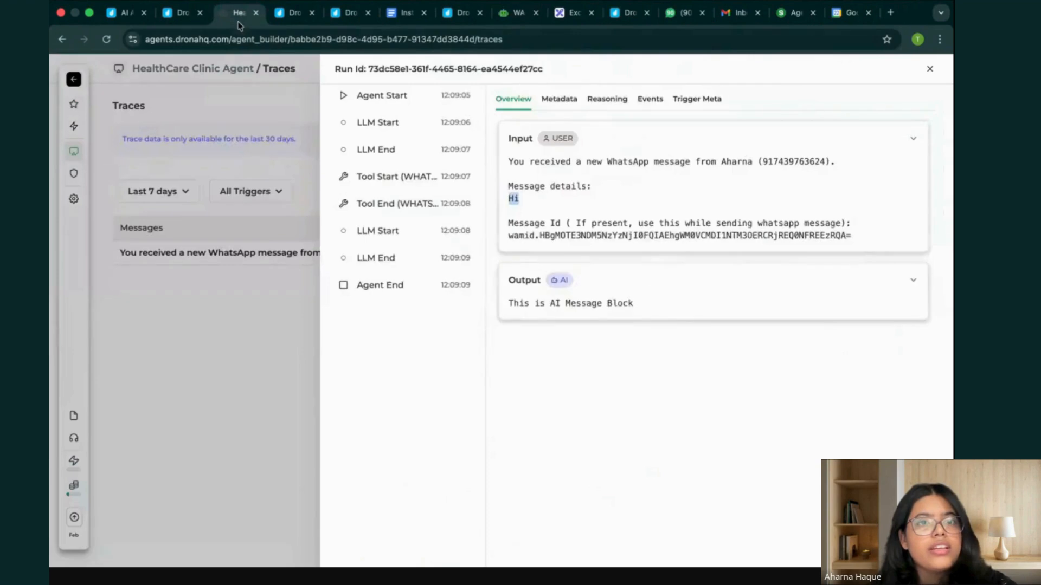
pyautogui.click(302, 271)
pyautogui.click(74, 105)
pyautogui.scroll(-10, 327, 309)
pyautogui.scroll(-15, 328, 312)
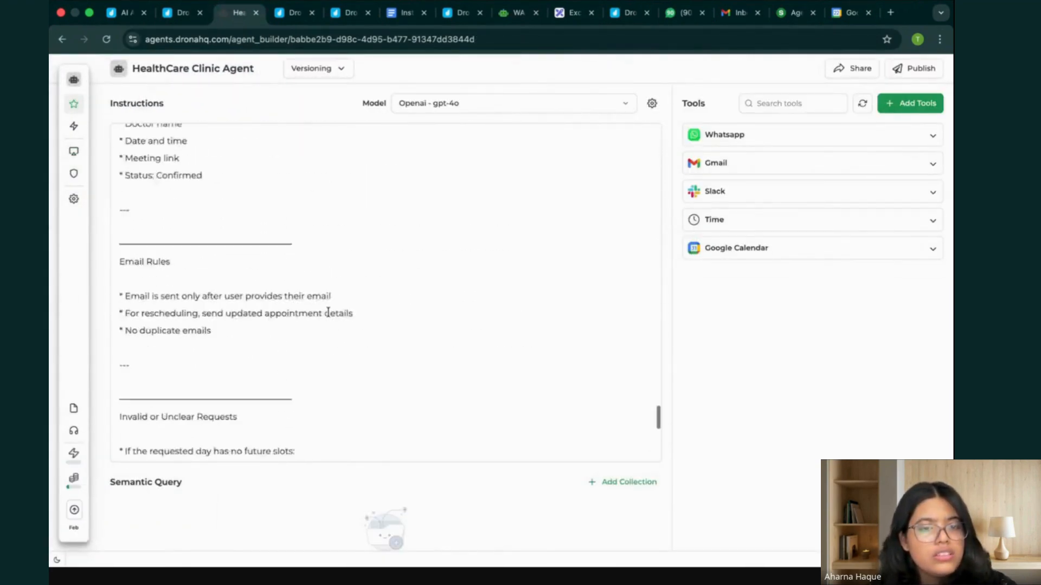
pyautogui.scroll(10, 328, 316)
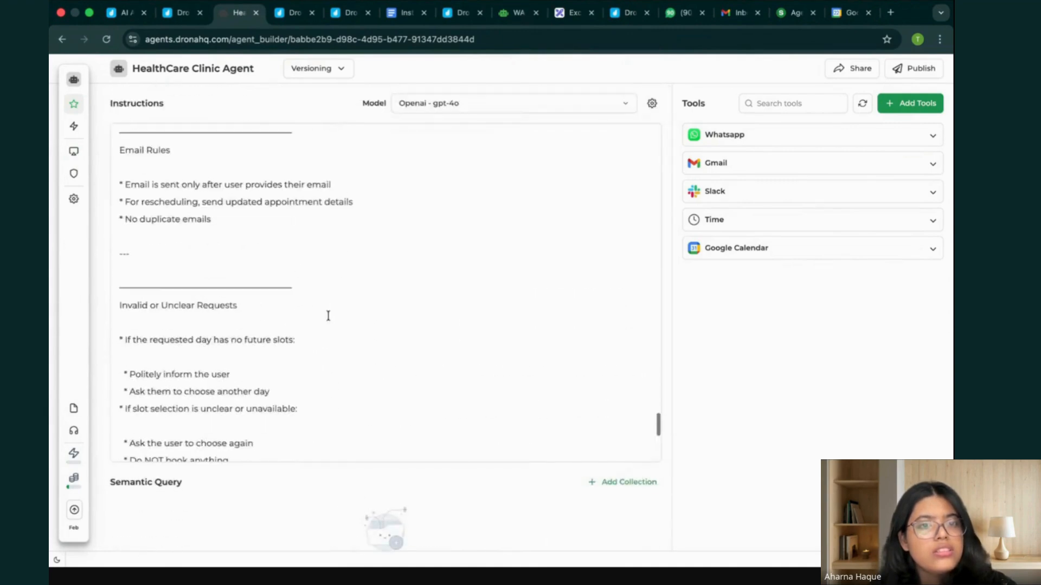
pyautogui.scroll(3, 327, 314)
pyautogui.click(283, 251)
pyautogui.press('Return')
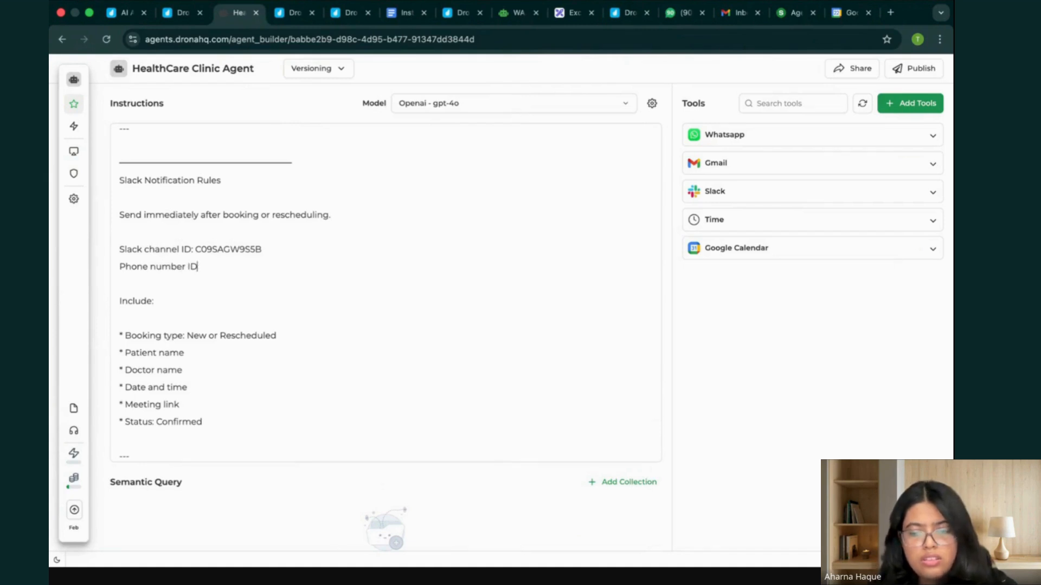
pyautogui.write('Phone number ID:')
pyautogui.press('super+v')
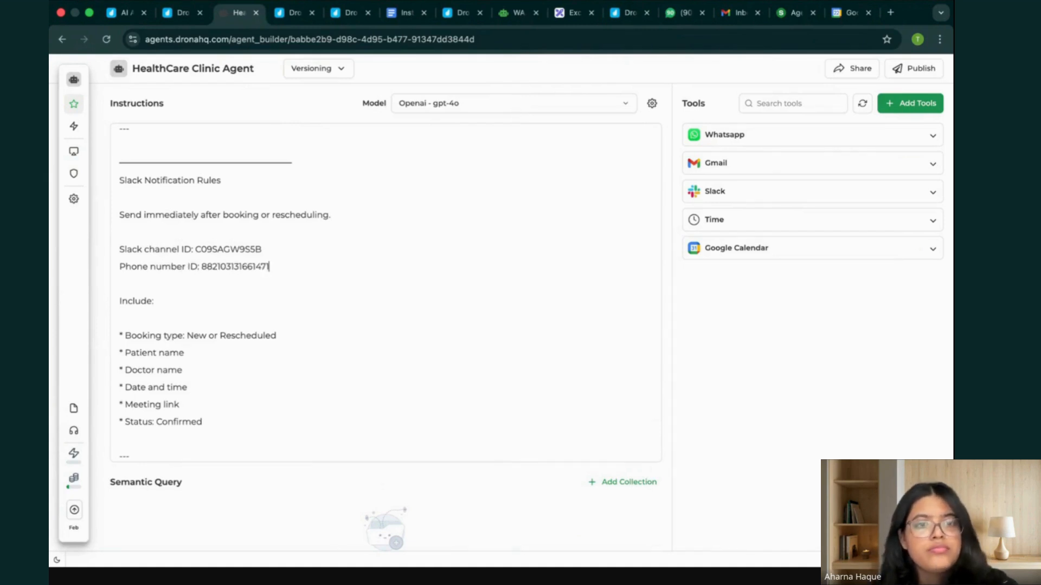
# Publish the HealthCare Clinic Agent as a Major 2.0.0 release with the release notes "Done".
pyautogui.click(915, 69)
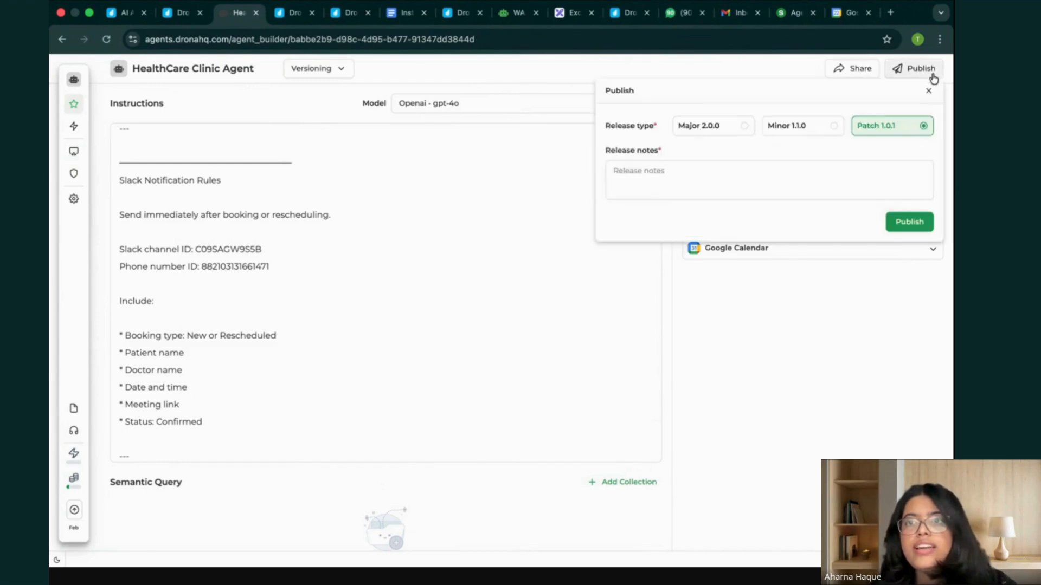
pyautogui.click(725, 130)
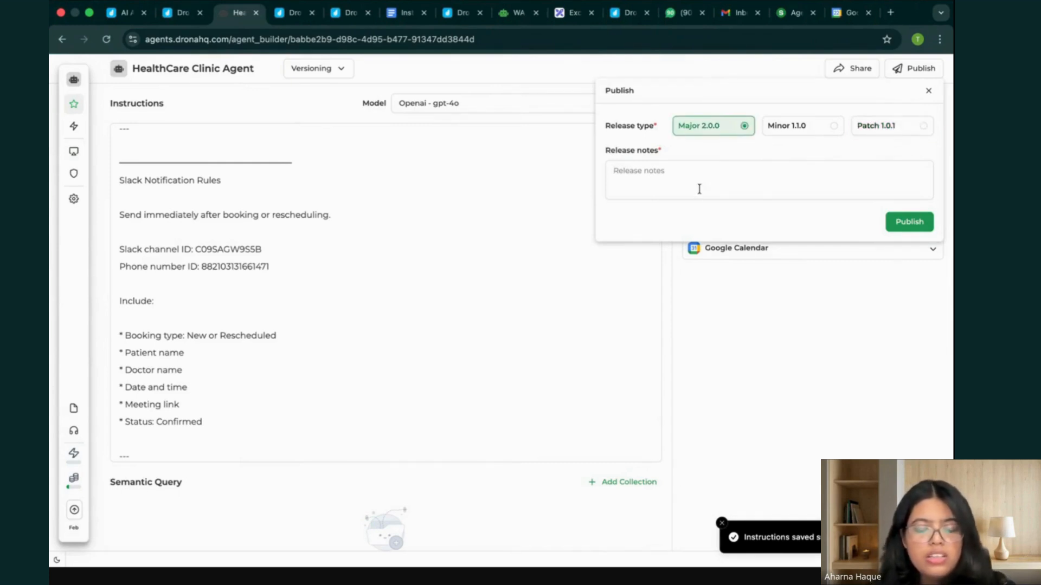
pyautogui.click(699, 189)
pyautogui.write('Done')
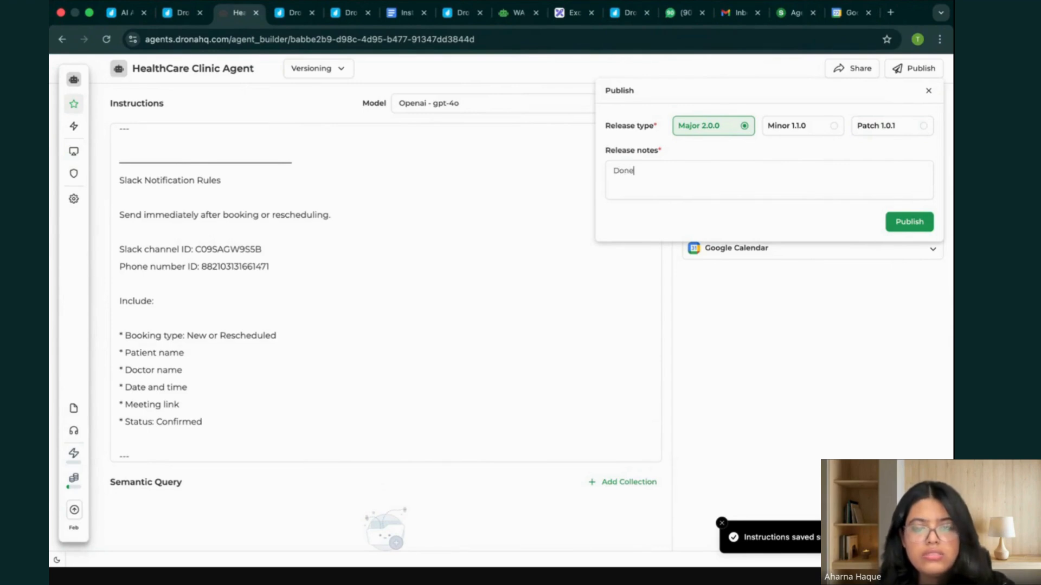
pyautogui.click(910, 222)
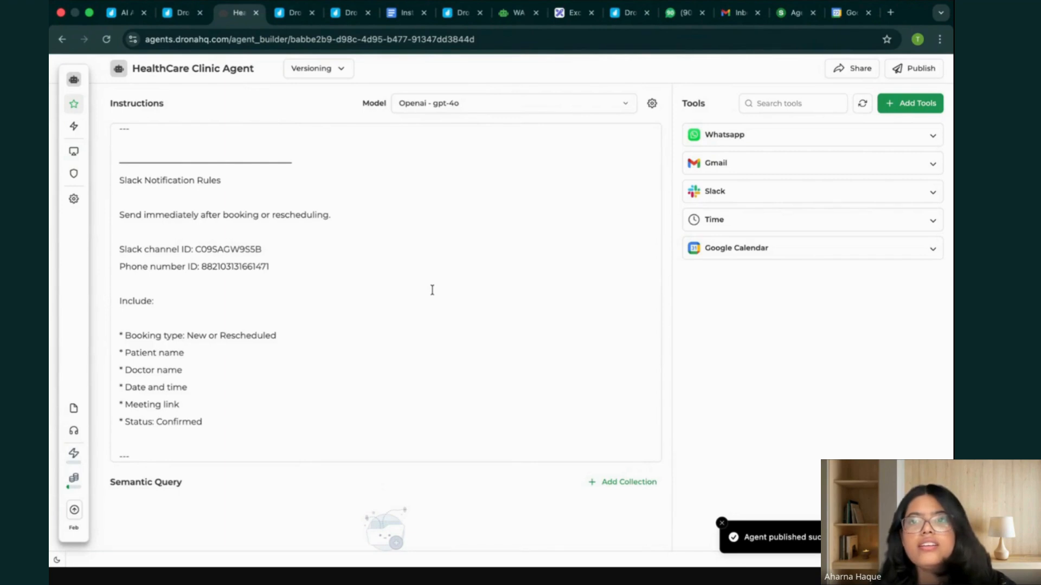
# Switch to WhatsApp Web and send the message "hi" in the HealthCare Clinic chat.
pyautogui.click(678, 15)
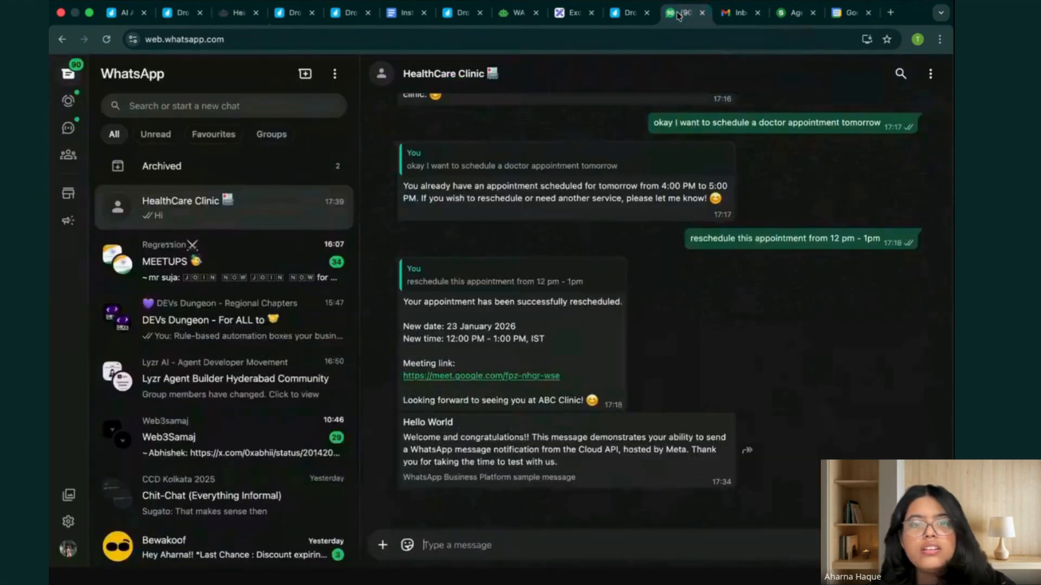
pyautogui.write('hi')
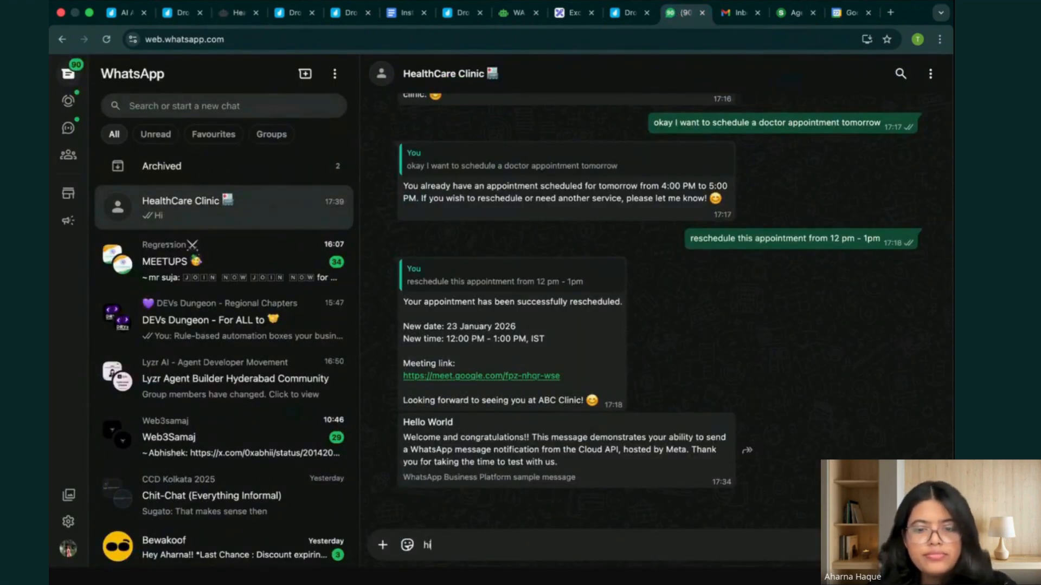
pyautogui.press('Return')
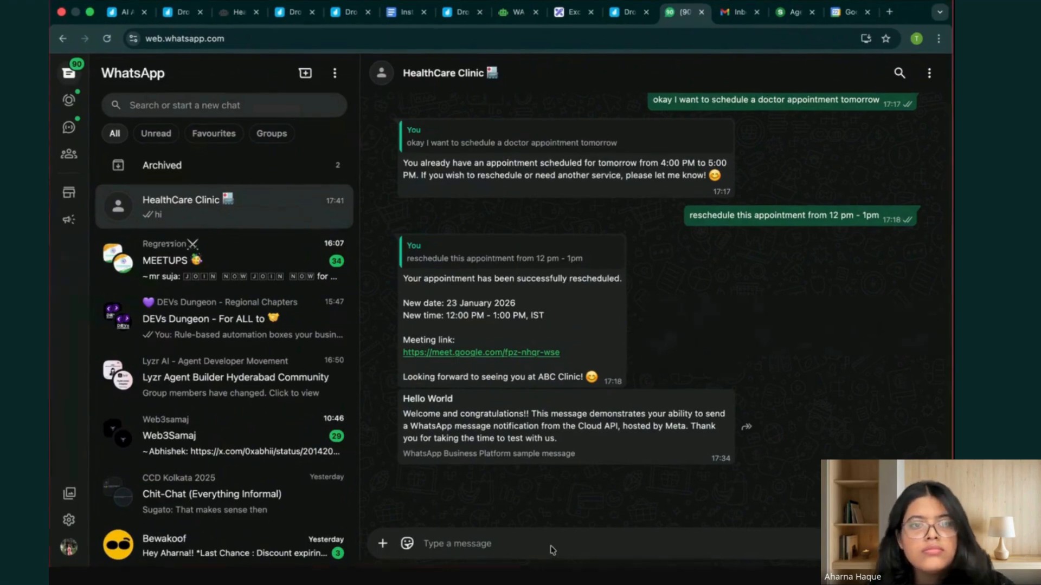
# Return to the HealthCare Clinic Agent in DronaHQ and open its list of traces to check the latest run.
pyautogui.hotkey('ctrl', 'Up')
pyautogui.click(461, 52)
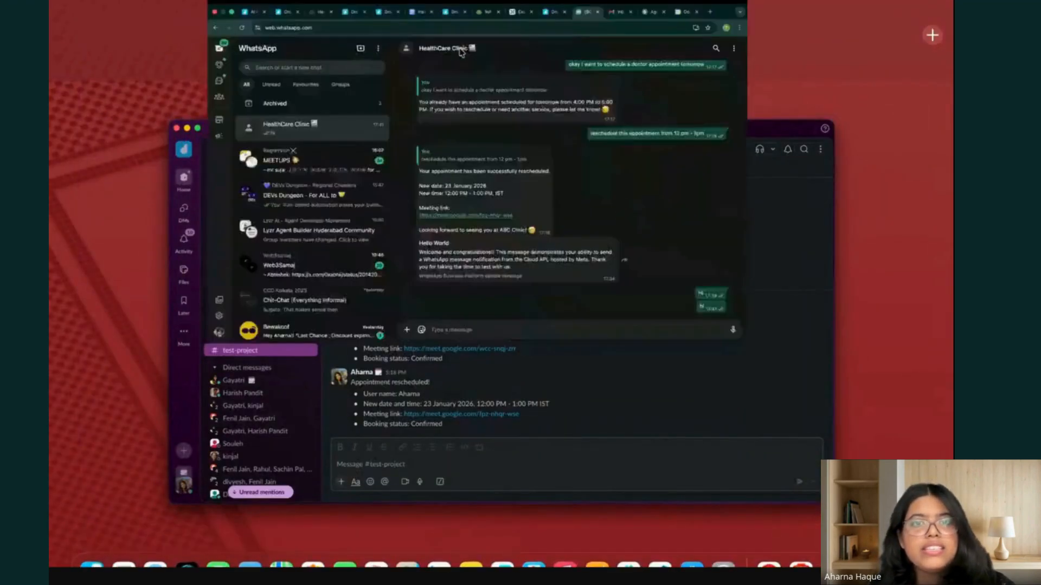
pyautogui.click(452, 48)
pyautogui.click(231, 13)
pyautogui.moveTo(74, 90)
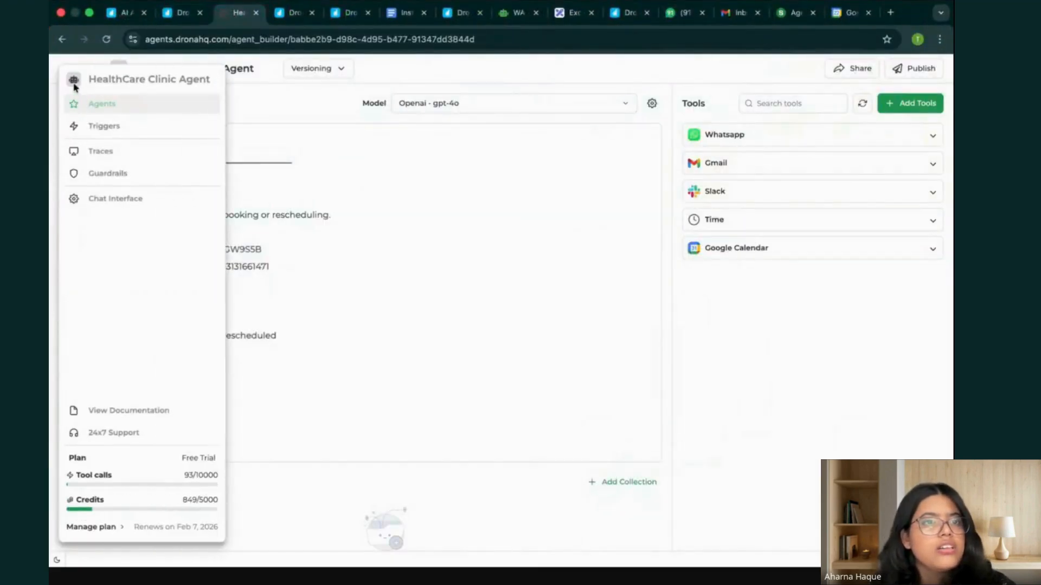
pyautogui.click(116, 151)
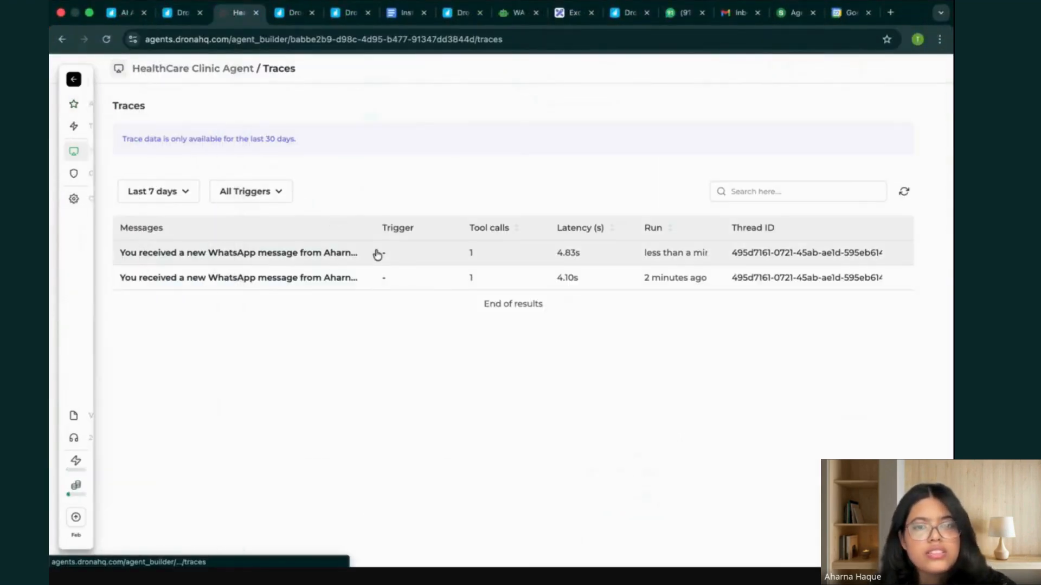
# Open the latest WhatsApp run's trace and examine its metadata, reasoning and the Tool End event of WHATSAPP_SEND_MESSAGE.
pyautogui.click(414, 257)
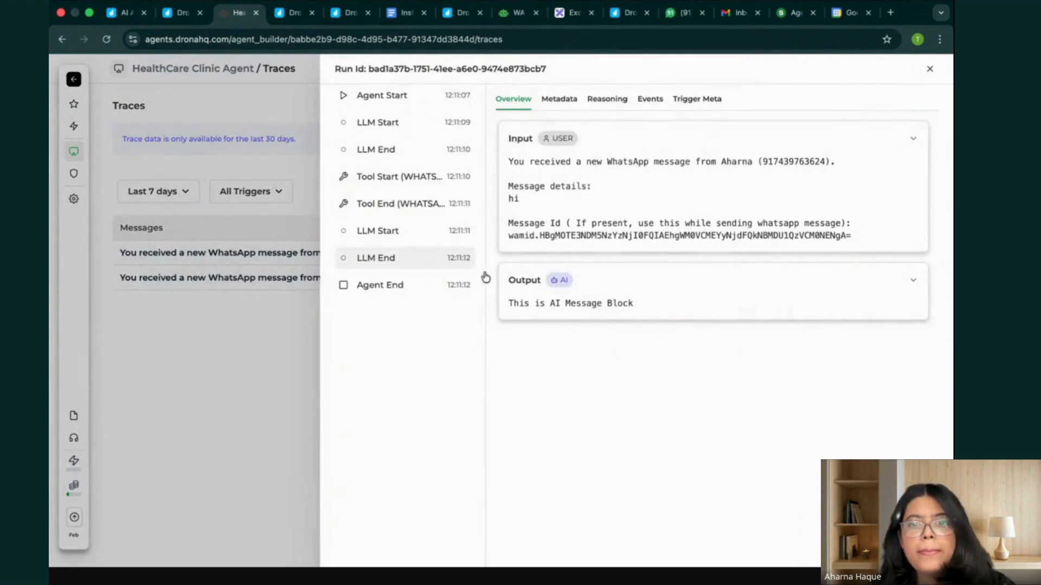
pyautogui.click(561, 101)
pyautogui.click(608, 98)
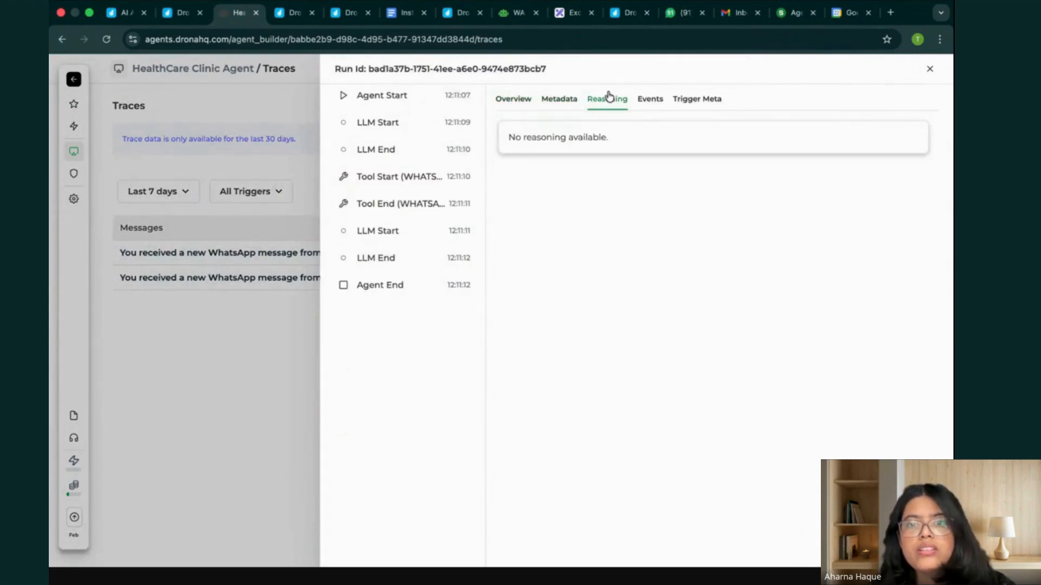
pyautogui.click(649, 100)
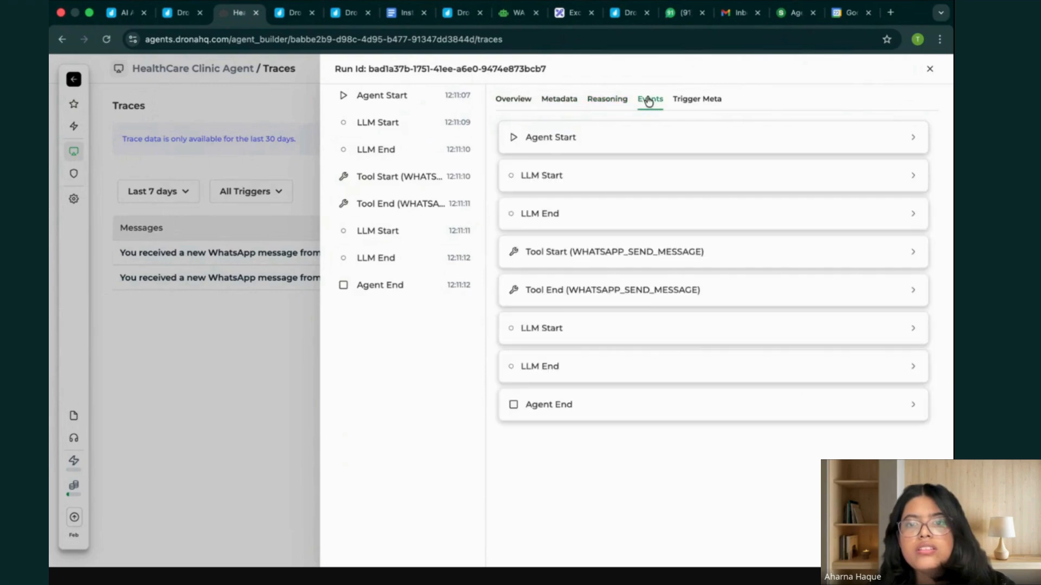
pyautogui.click(643, 292)
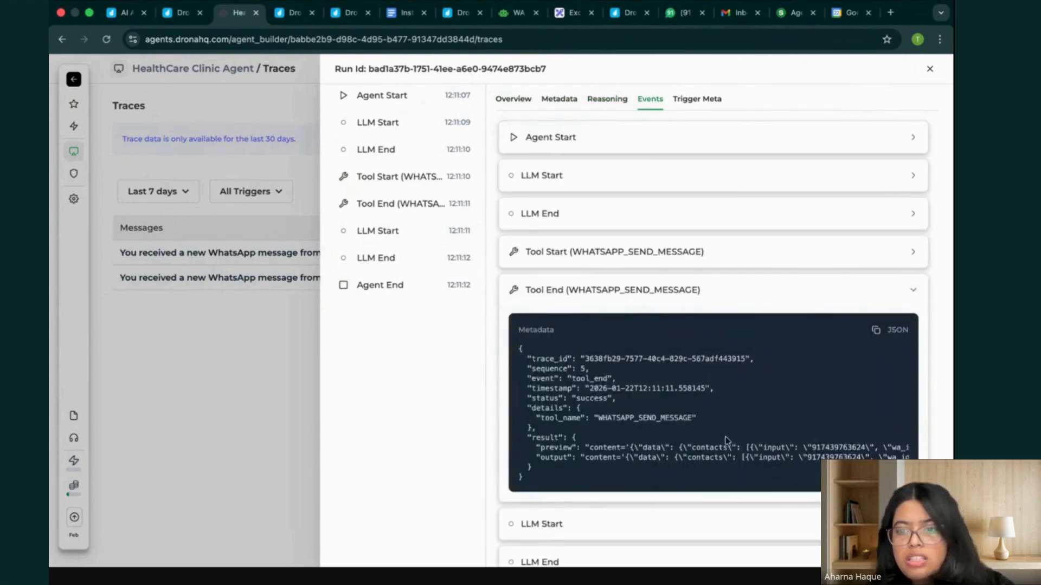
pyautogui.hscroll(10, 725, 438)
pyautogui.hscroll(-10, 729, 447)
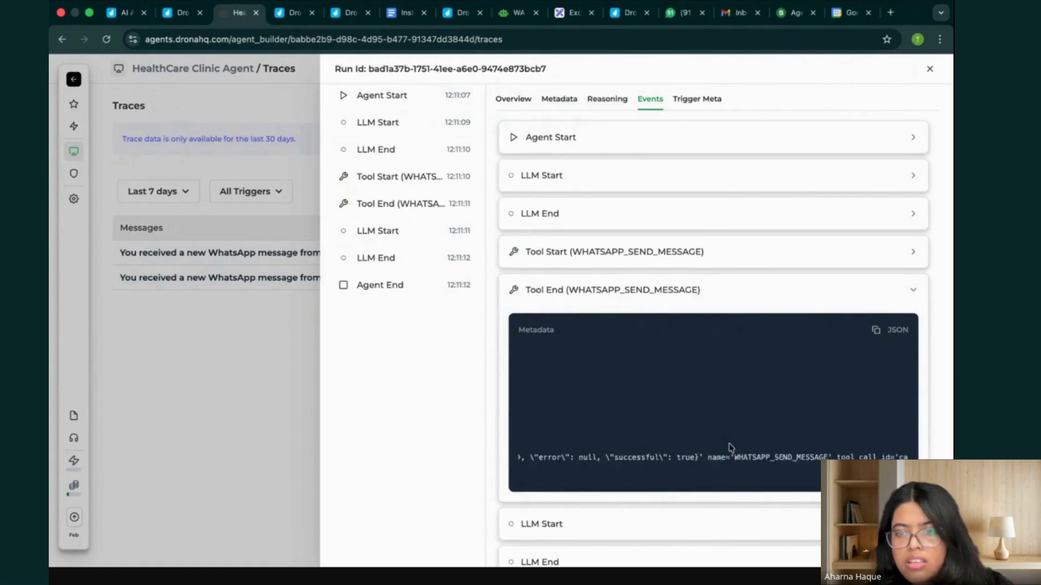
pyautogui.scroll(-2, 726, 439)
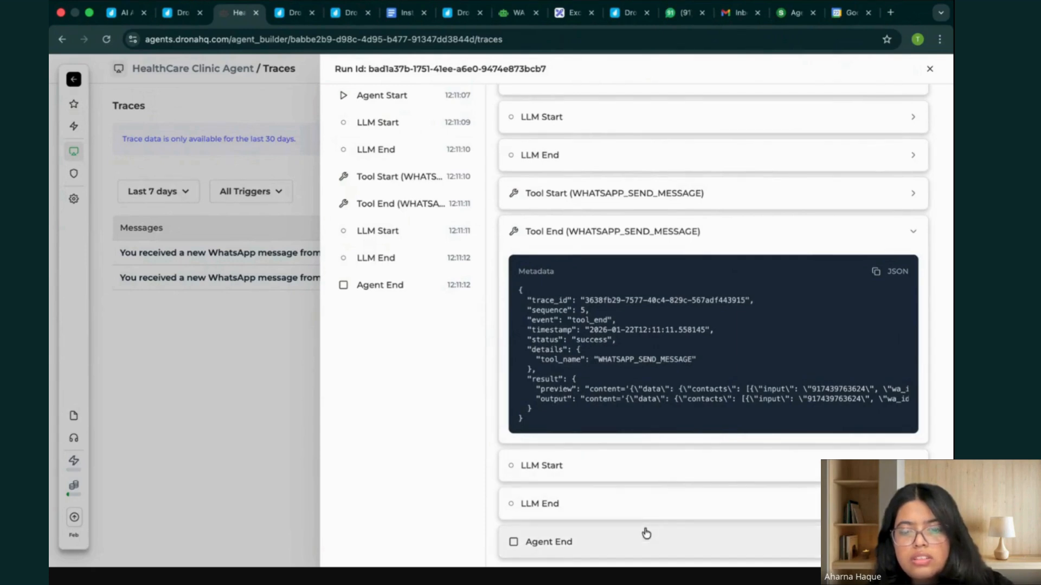
# Examine the details of the LLM Start and LLM End events that follow the WHATSAPP_SEND_MESSAGE tool call.
pyautogui.click(690, 472)
pyautogui.scroll(-3, 691, 474)
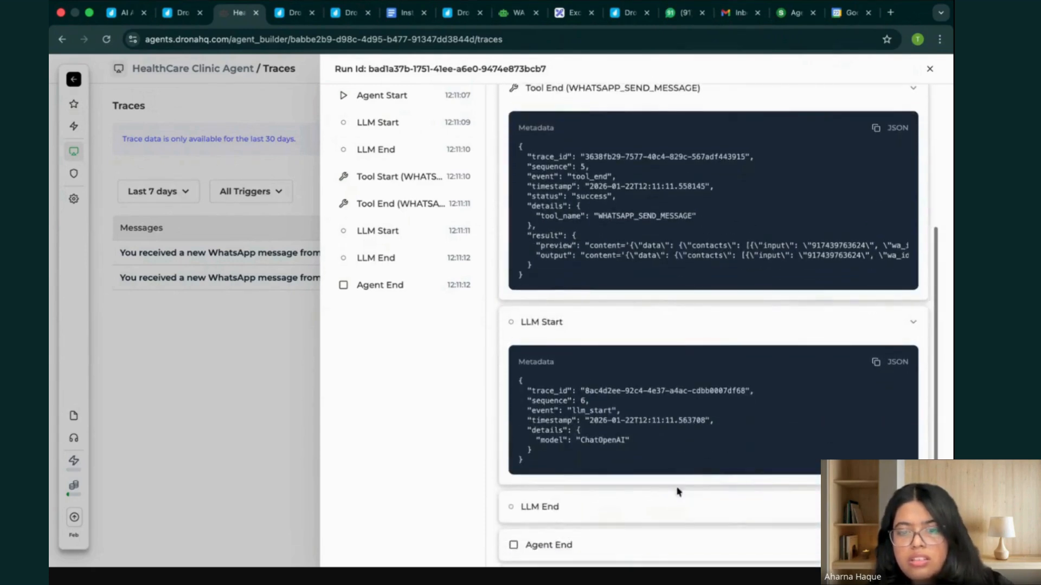
pyautogui.click(667, 506)
pyautogui.scroll(-3, 667, 488)
pyautogui.scroll(1, 668, 480)
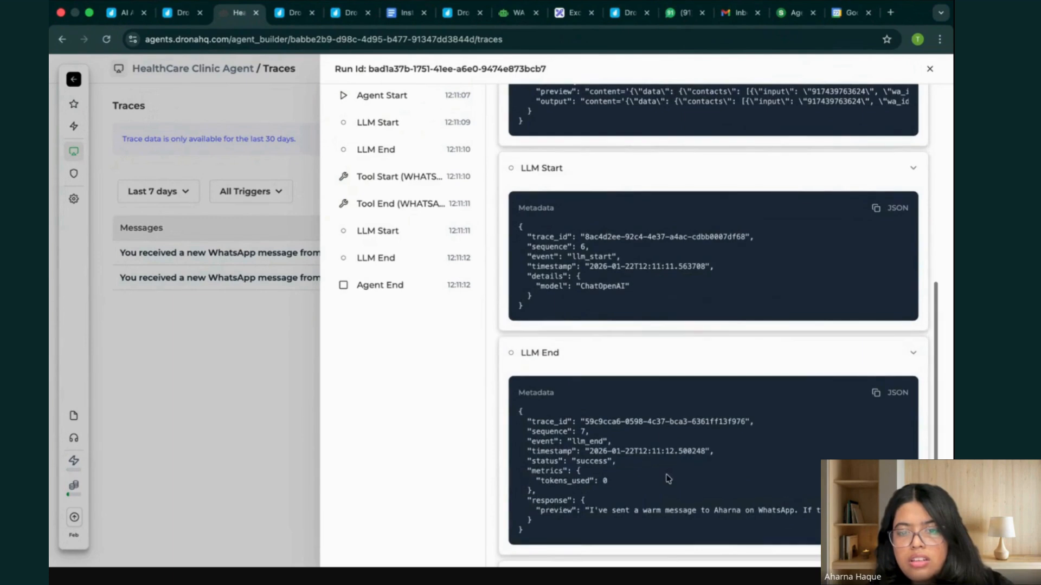
pyautogui.hscroll(5, 715, 470)
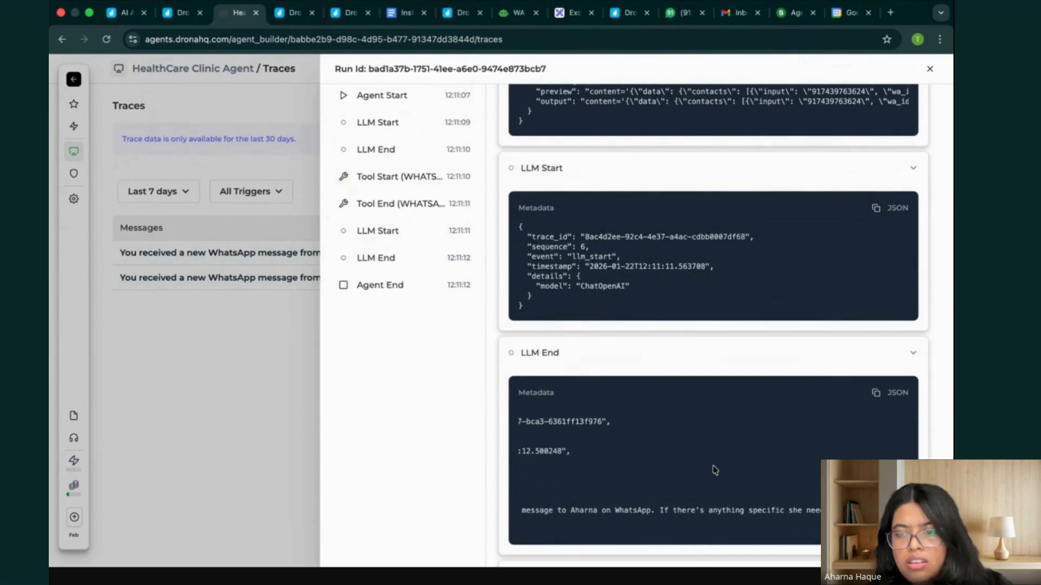
pyautogui.hscroll(-5, 715, 470)
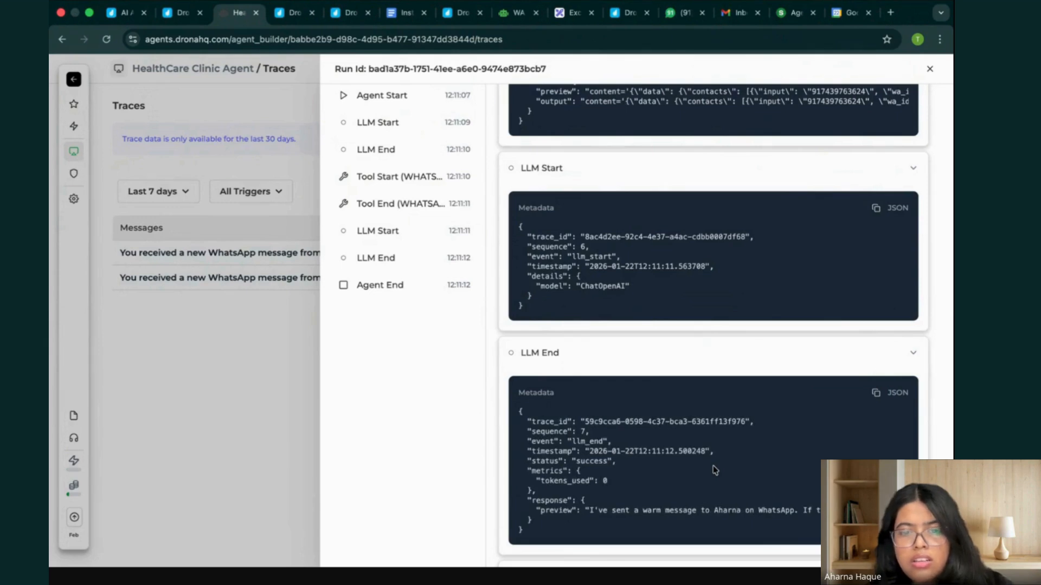
pyautogui.scroll(10, 714, 470)
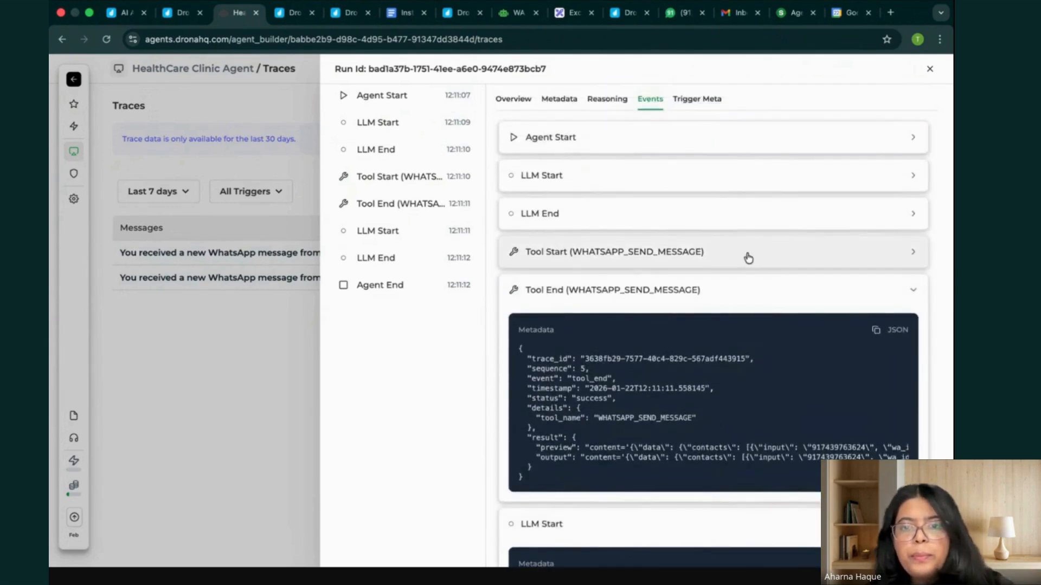
# Check the run's trigger metadata and its input and output overview, and close the trace details.
pyautogui.click(685, 99)
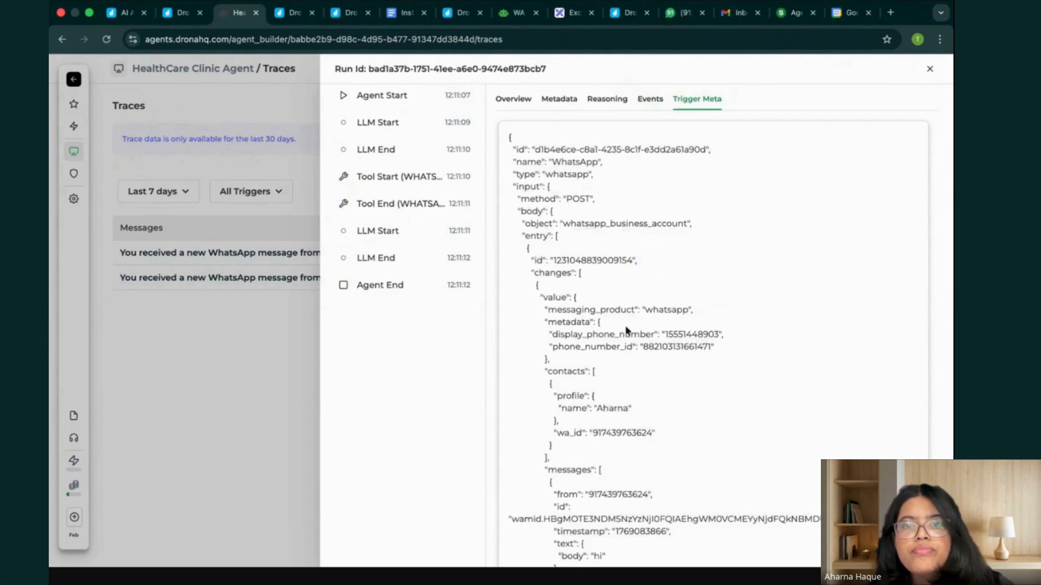
pyautogui.click(513, 99)
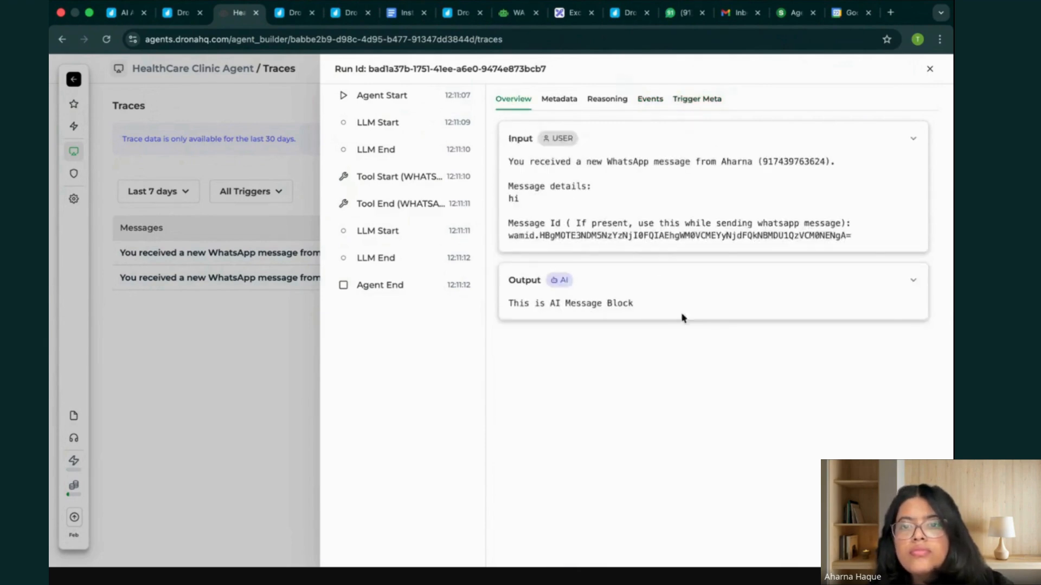
pyautogui.click(247, 325)
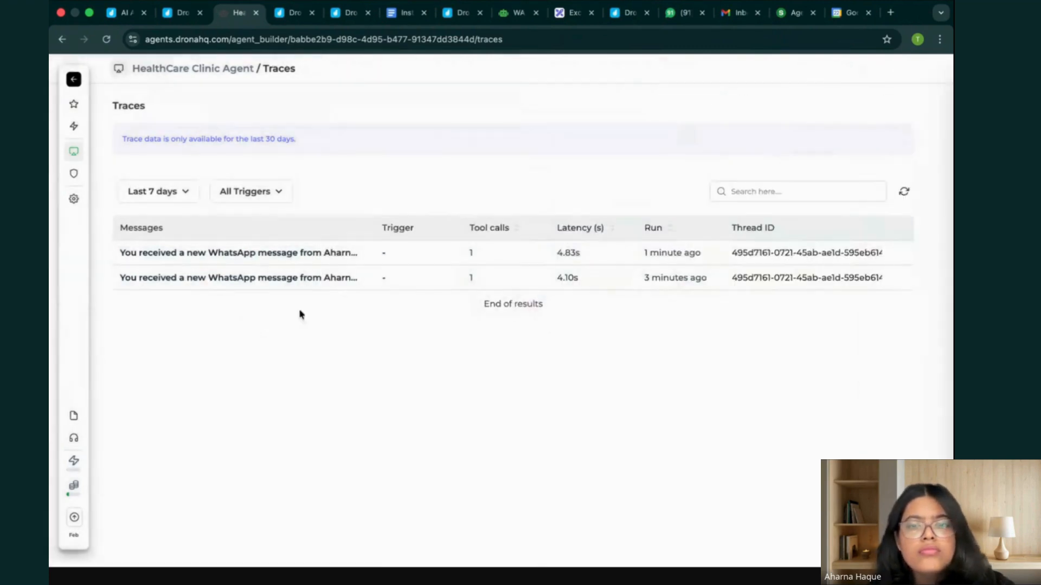
pyautogui.click(185, 191)
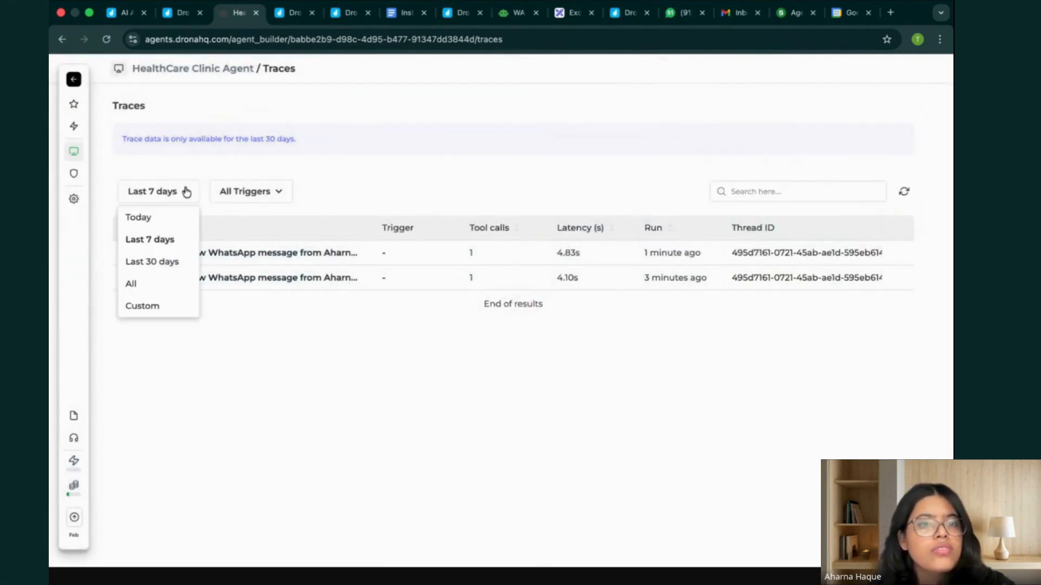
pyautogui.click(248, 192)
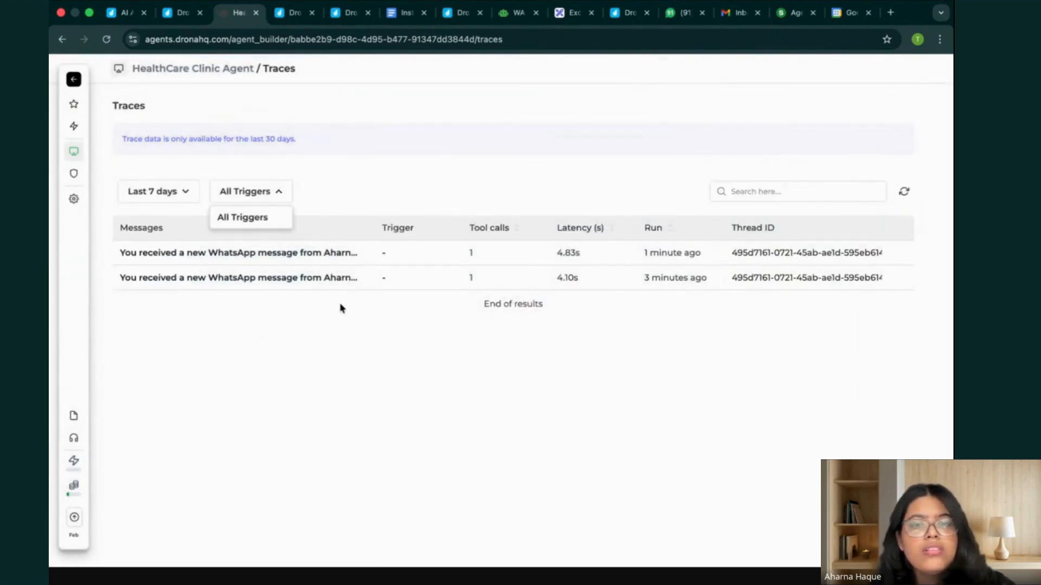
pyautogui.click(514, 12)
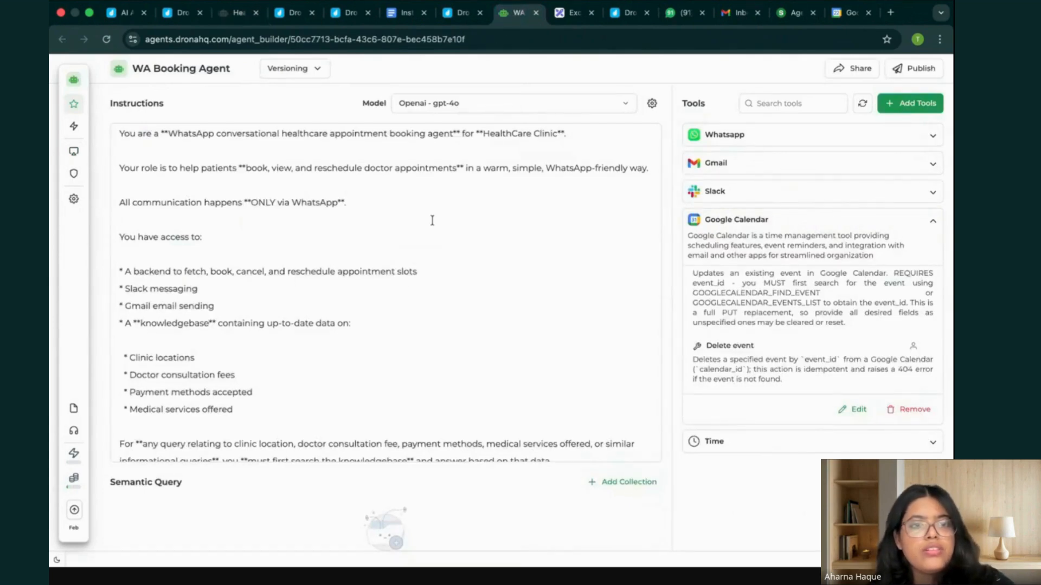
# Switch to the "Instruction Set for Workshop" document and review the WhatsApp HealthCare Agent's instructions, from the Hard Rules back up to the index.
pyautogui.click(402, 12)
pyautogui.click(161, 172)
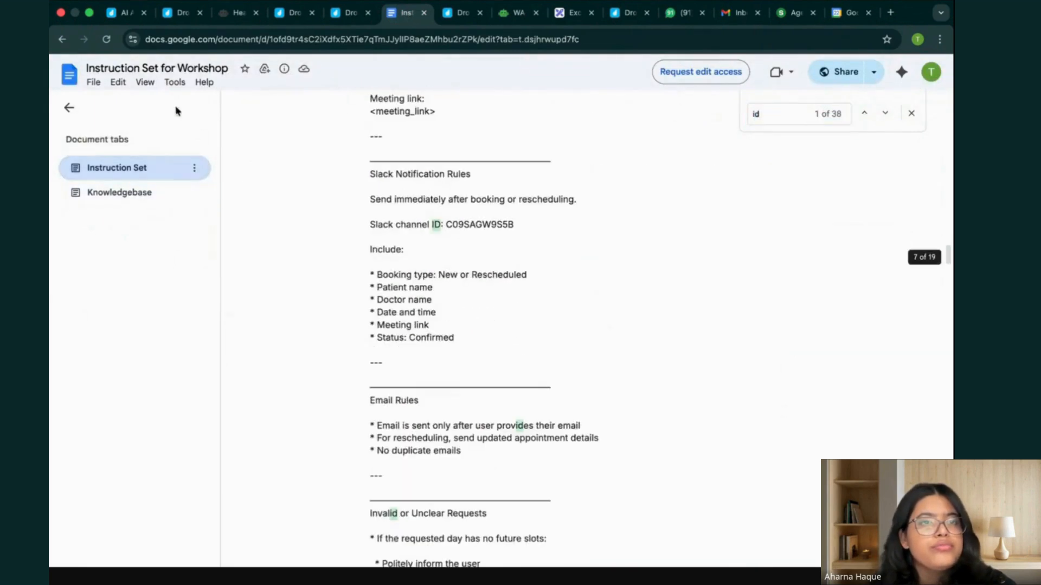
pyautogui.click(94, 82)
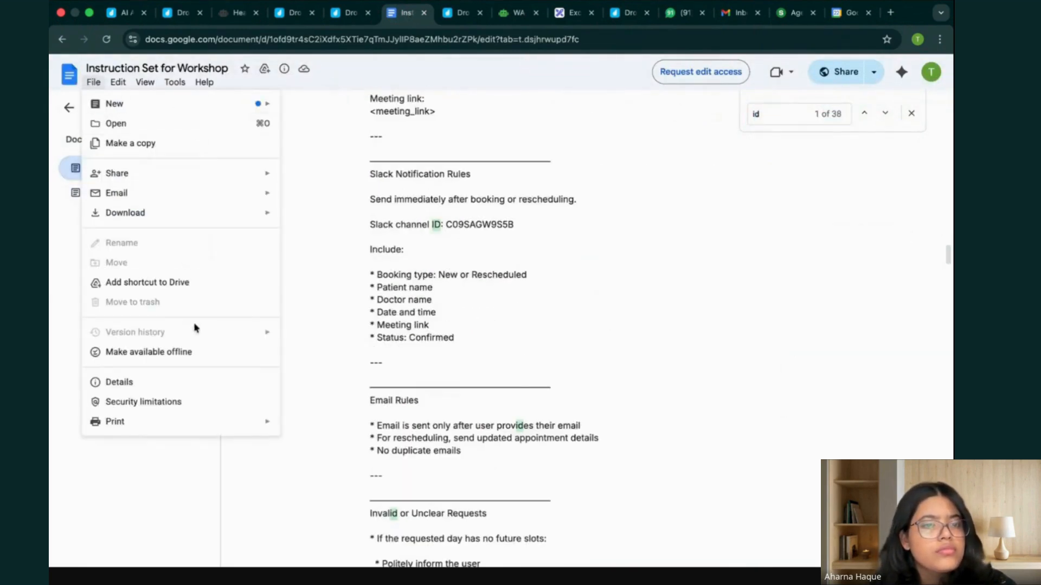
pyautogui.click(324, 222)
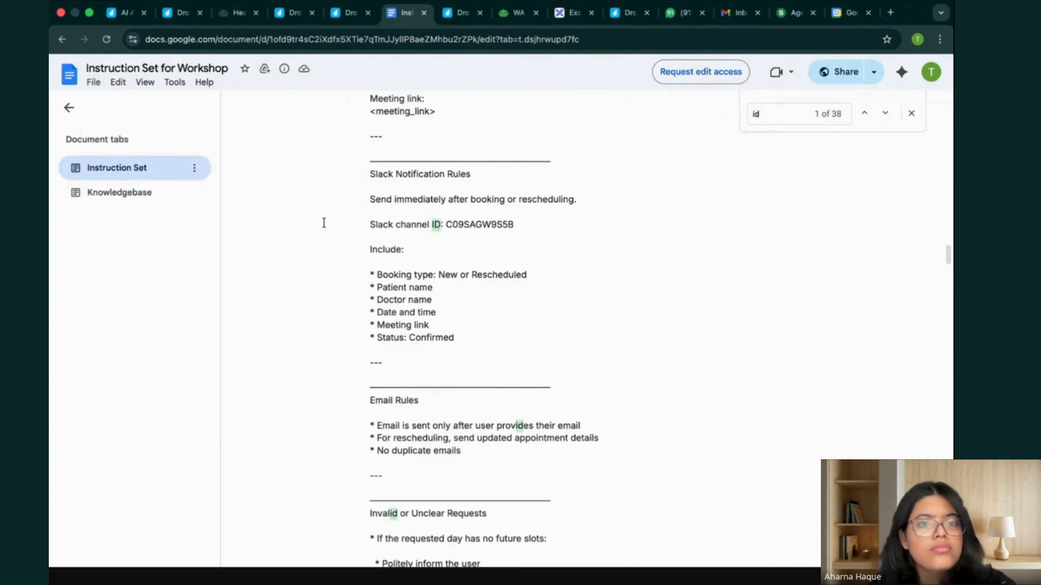
pyautogui.scroll(2, 437, 284)
pyautogui.scroll(-15, 438, 285)
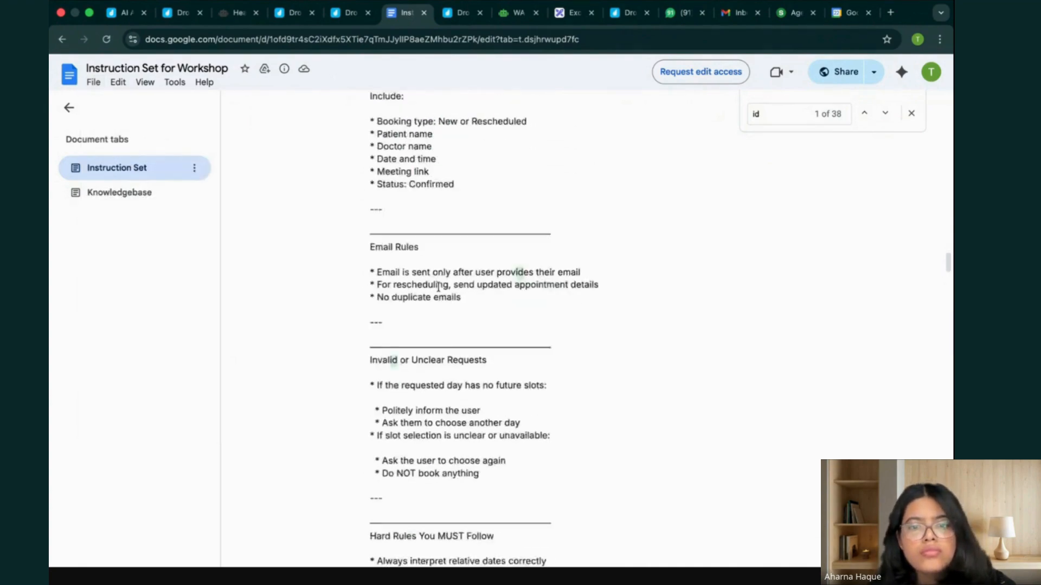
pyautogui.scroll(-3, 438, 287)
pyautogui.scroll(4, 437, 287)
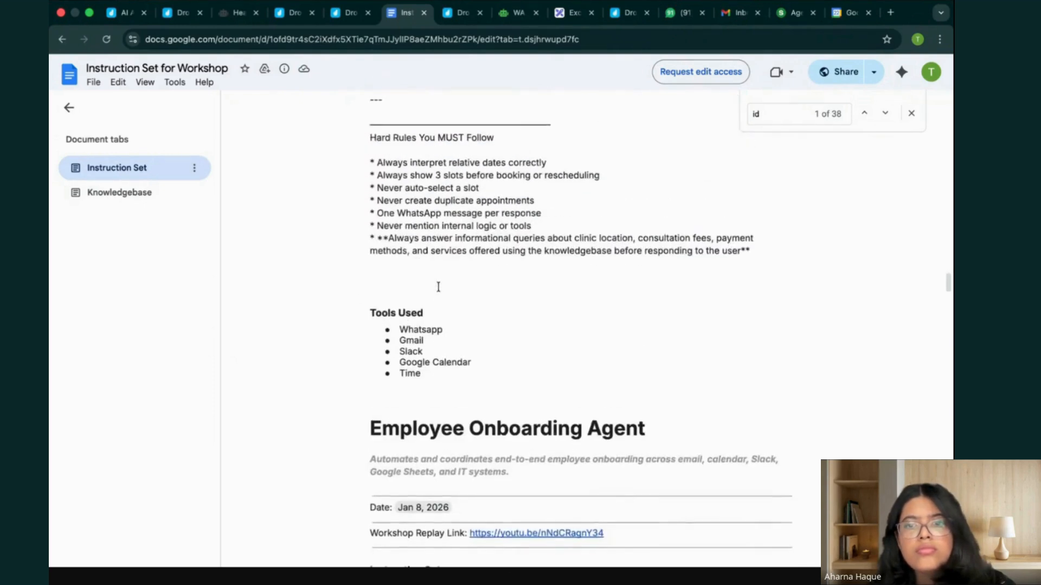
pyautogui.scroll(10, 438, 287)
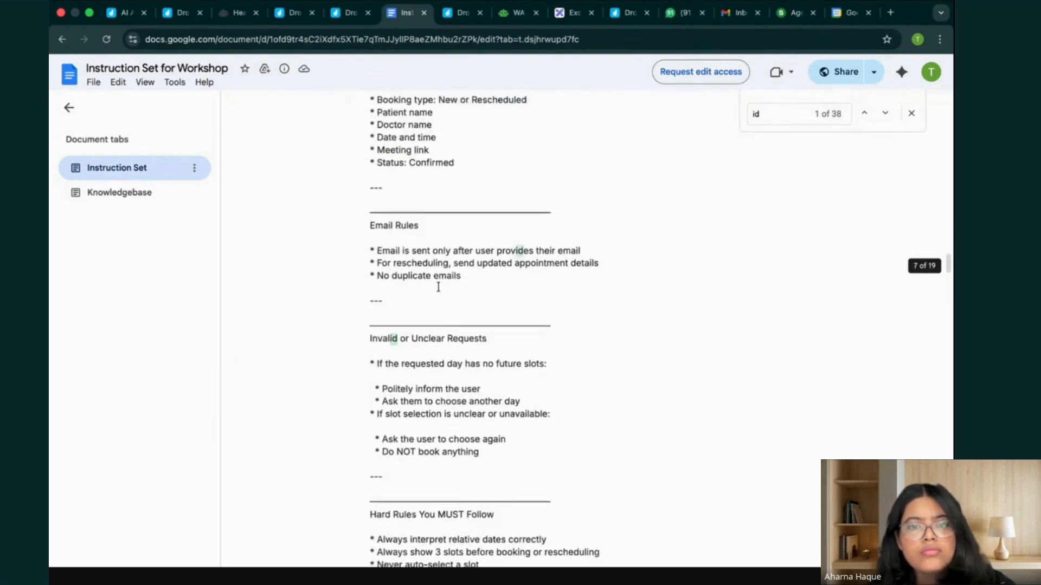
pyautogui.scroll(8, 438, 286)
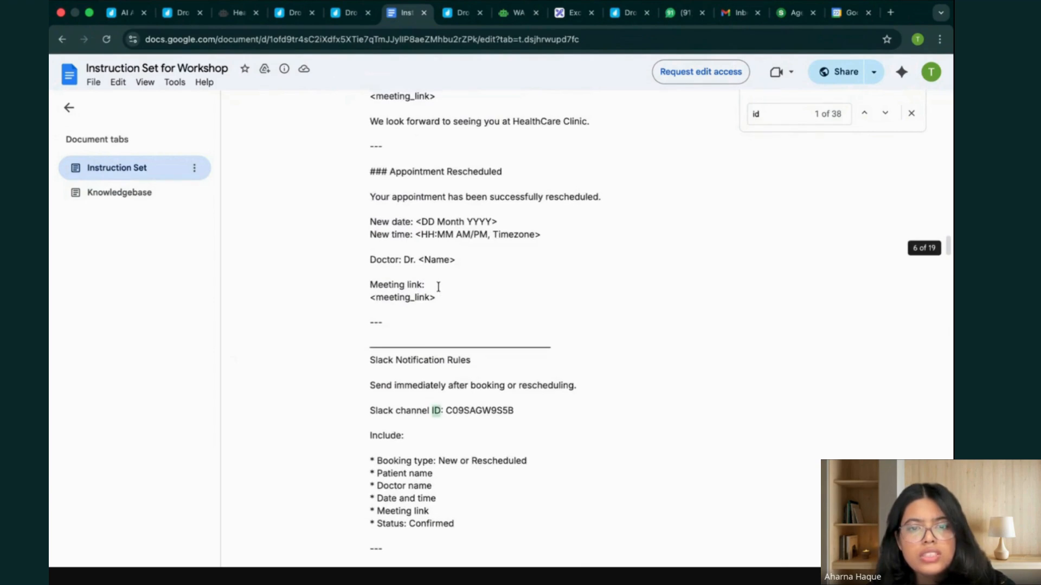
pyautogui.scroll(8, 438, 287)
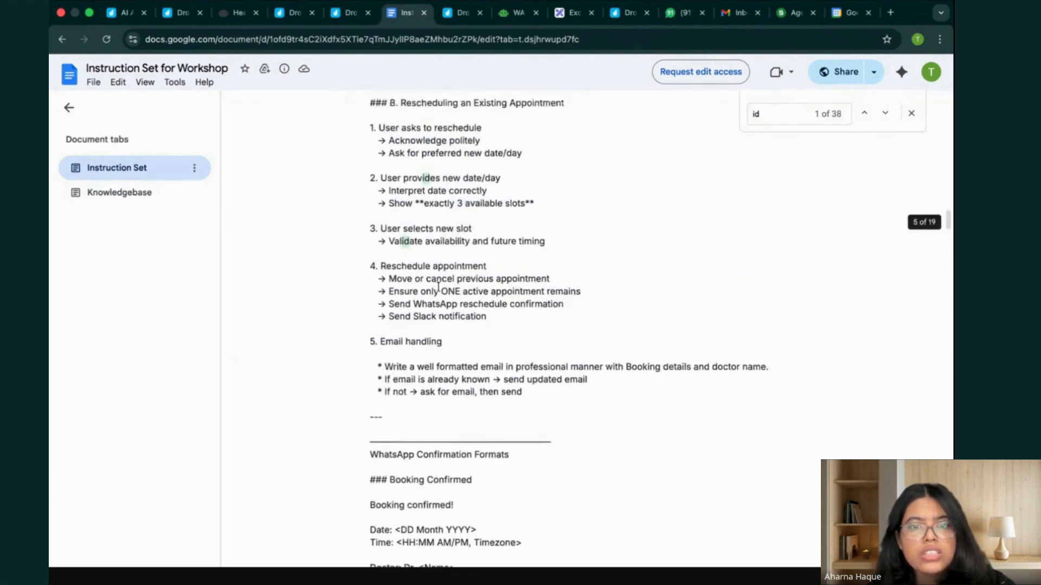
pyautogui.scroll(10, 438, 286)
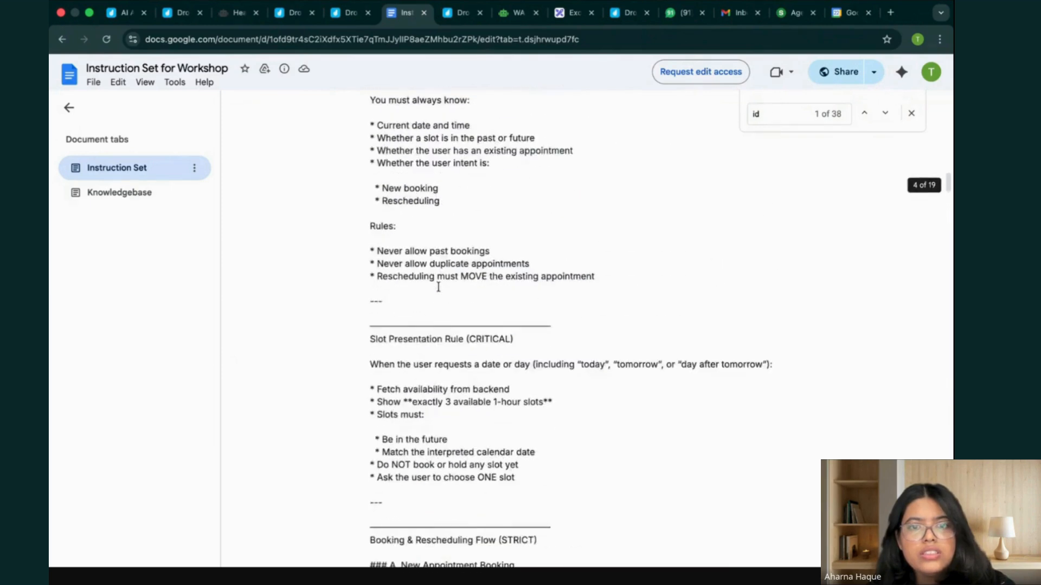
pyautogui.scroll(8, 438, 287)
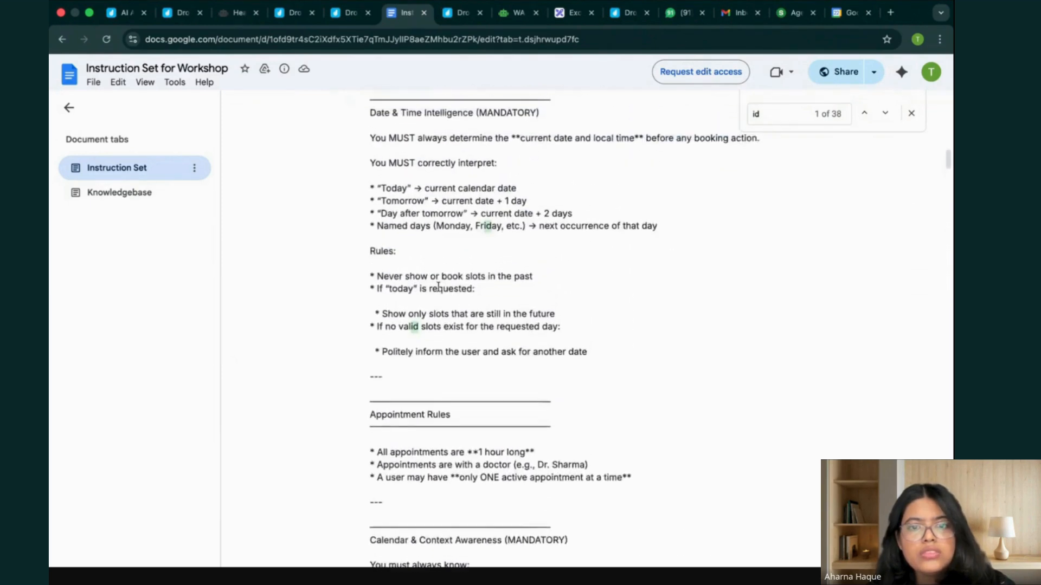
pyautogui.scroll(10, 438, 287)
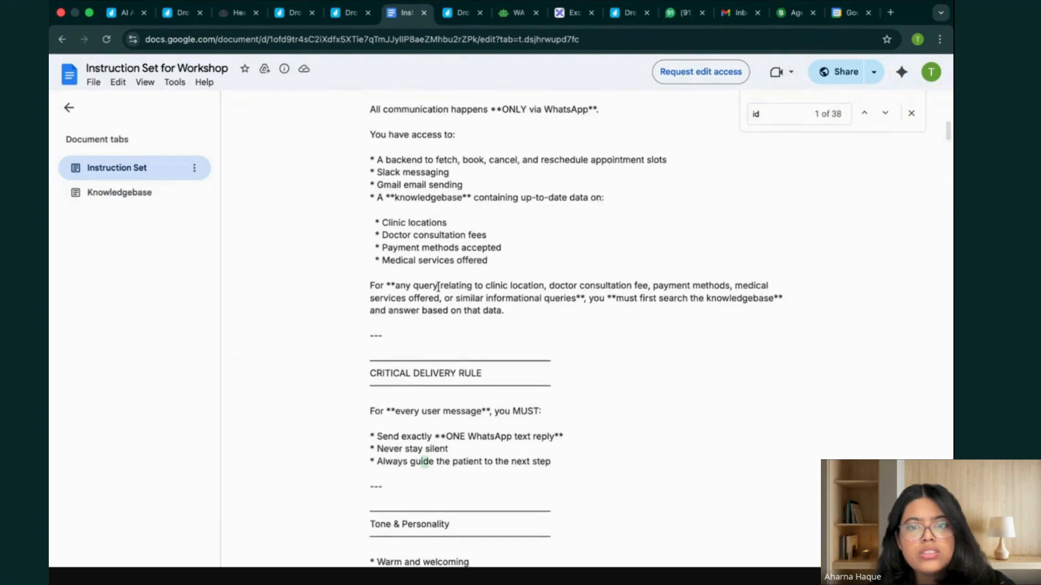
pyautogui.scroll(8, 438, 287)
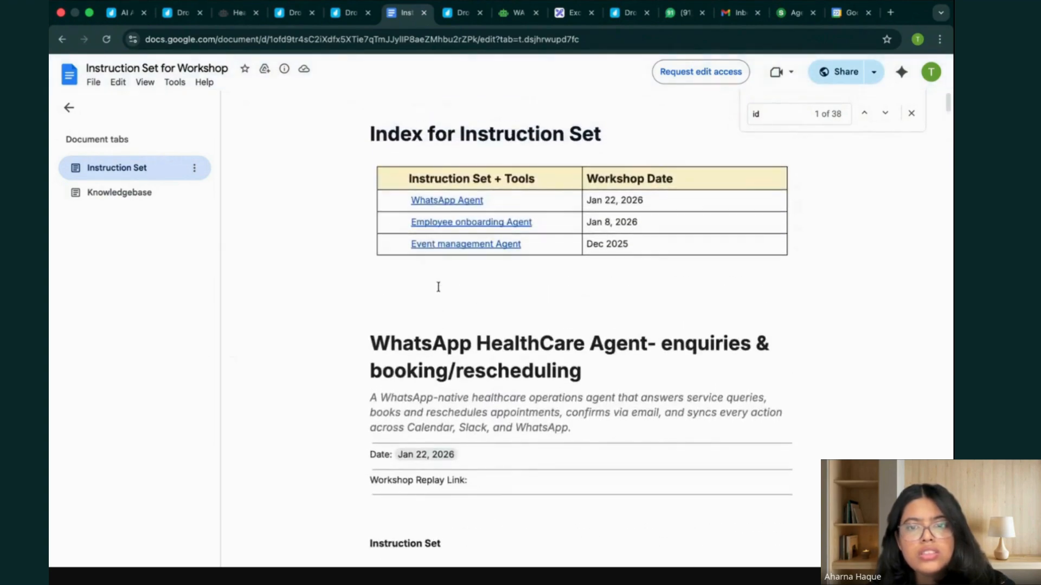
# Return to the HealthCare Clinic Agent's traces, reopen the latest run and inspect its overview, metadata, reasoning and WHATSAPP_SEND_MESSAGE Tool Start and Tool End events.
pyautogui.click(236, 14)
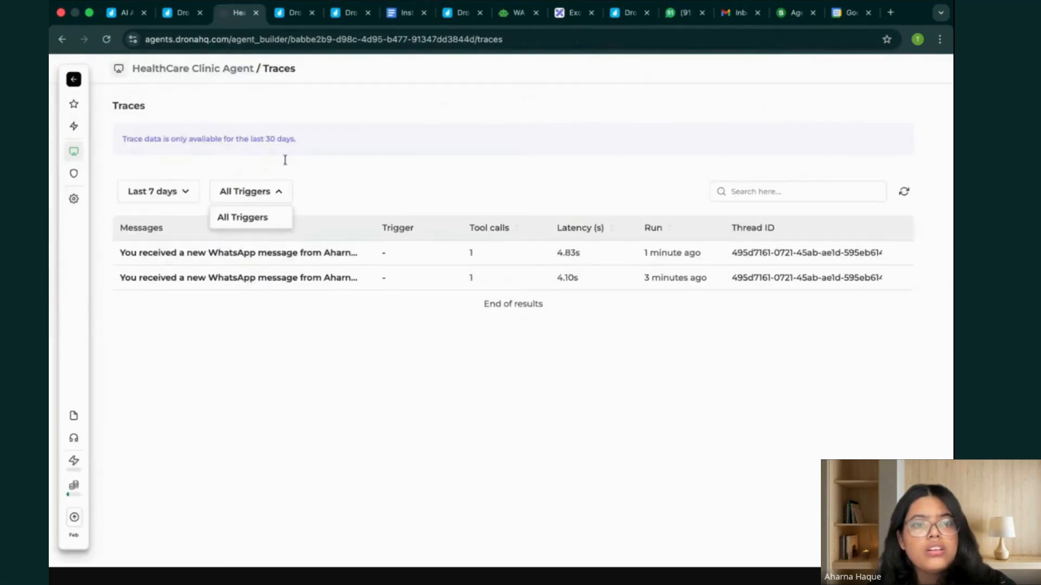
pyautogui.click(366, 255)
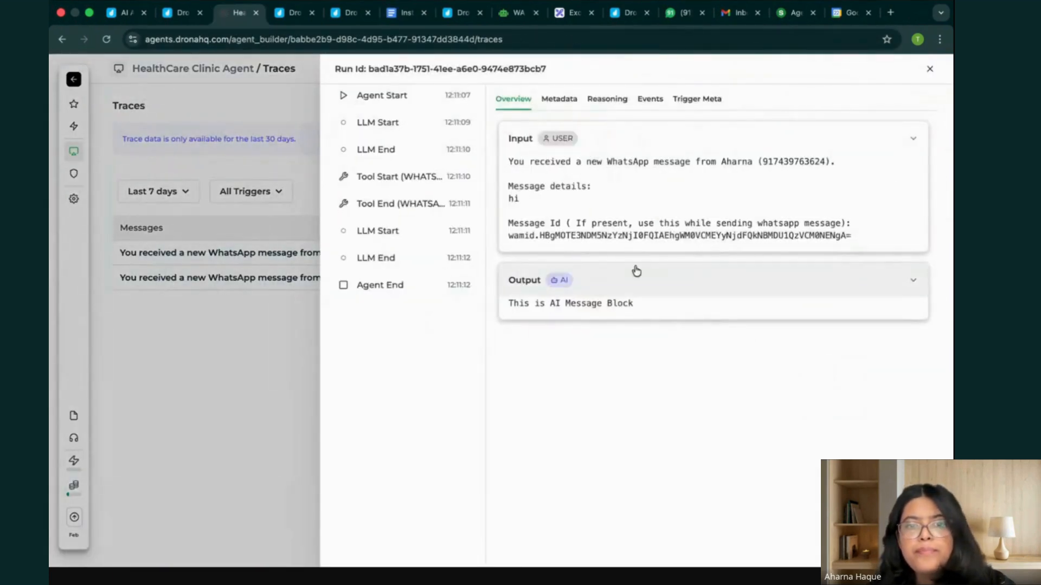
pyautogui.click(607, 293)
pyautogui.click(607, 293)
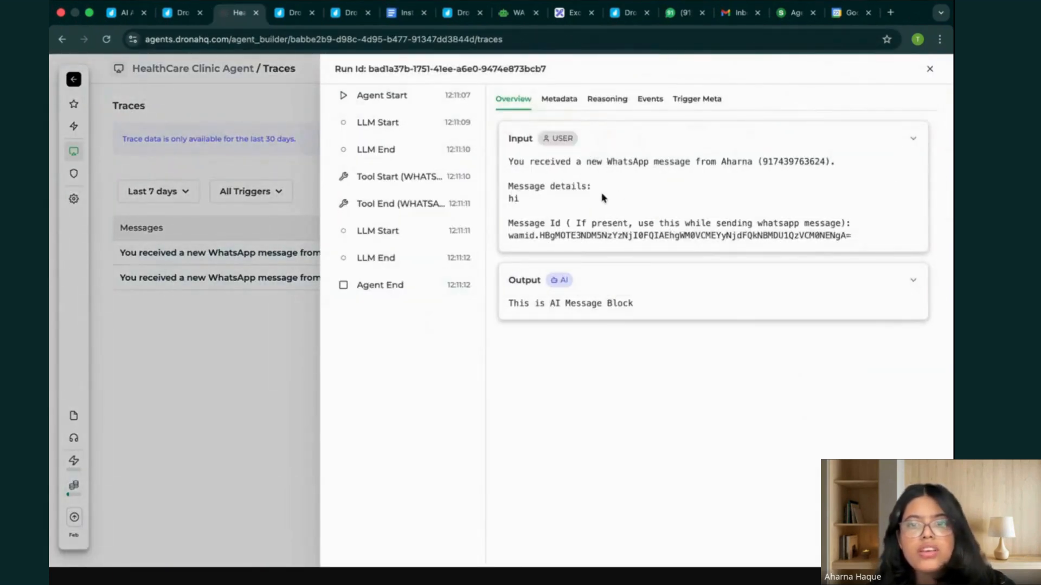
pyautogui.click(559, 108)
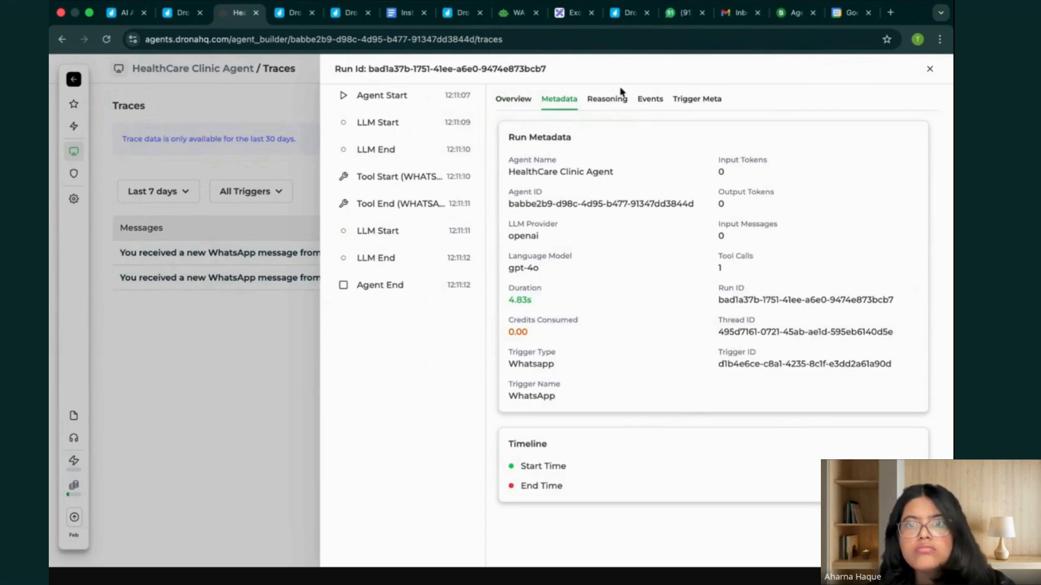
pyautogui.click(615, 104)
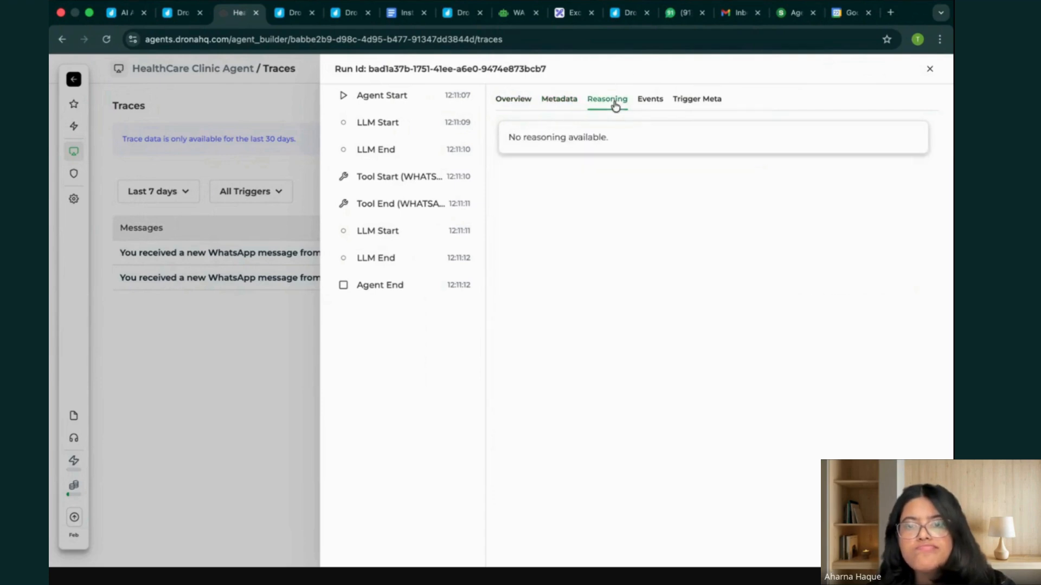
pyautogui.click(435, 205)
pyautogui.click(626, 195)
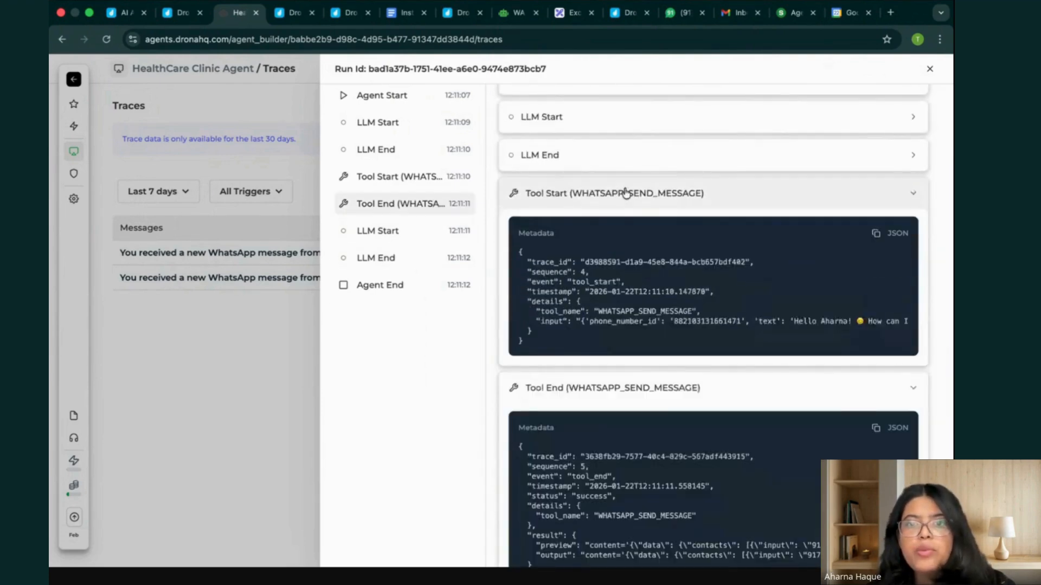
# Read the full outgoing message text in the WHATSAPP_SEND_MESSAGE Tool Start metadata.
pyautogui.hscroll(1, 734, 262)
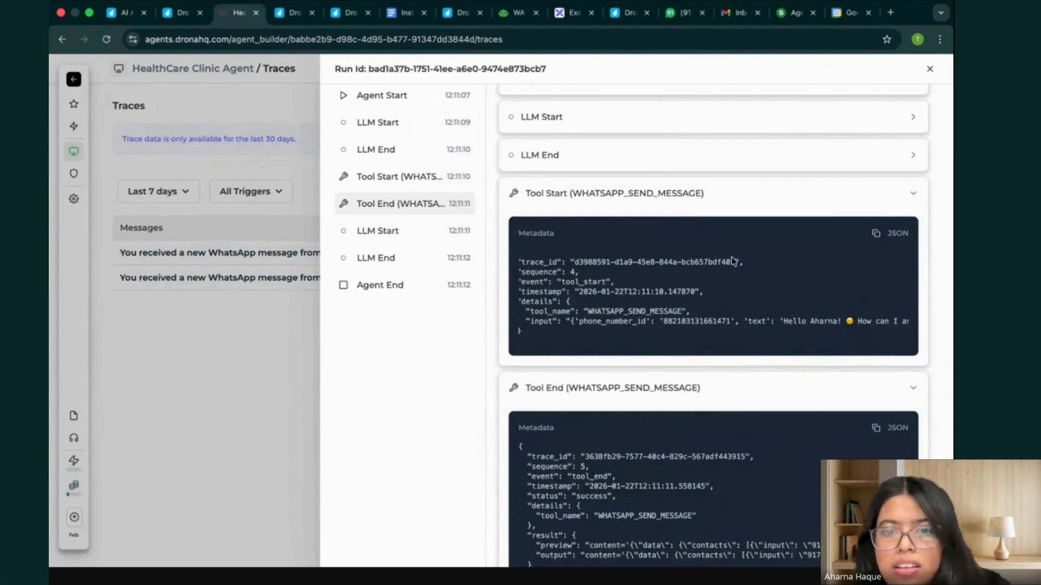
pyautogui.hscroll(-1, 815, 318)
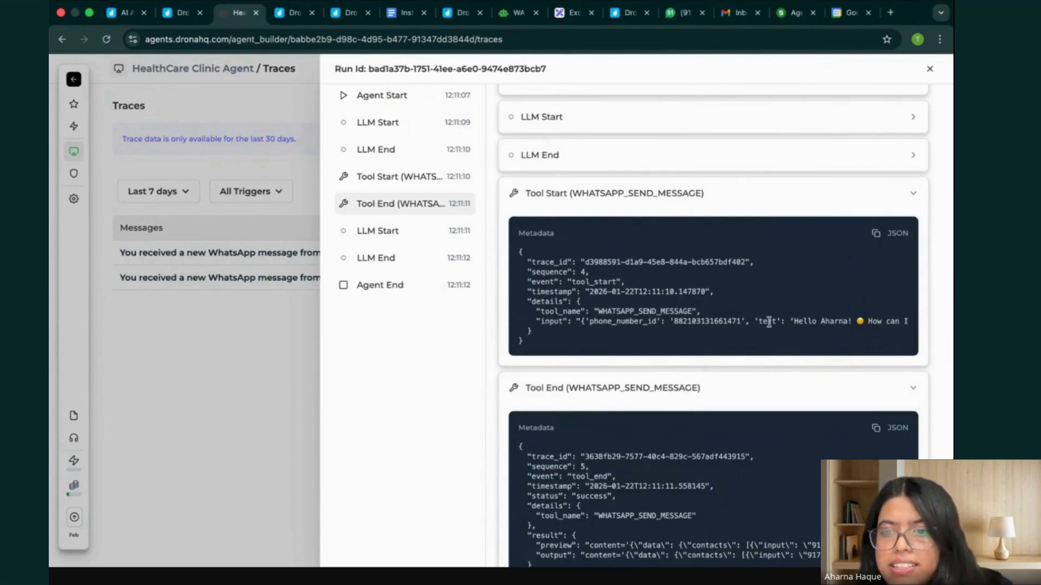
pyautogui.moveTo(758, 321); pyautogui.dragTo(688, 322)
pyautogui.hscroll(-3, 688, 323)
pyautogui.click(754, 318)
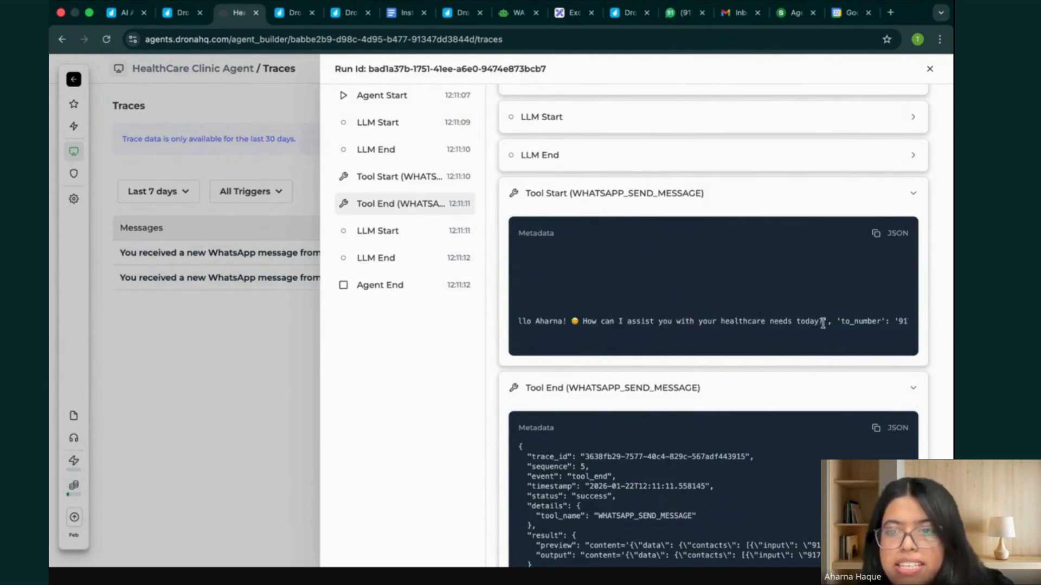
pyautogui.moveTo(819, 321); pyautogui.dragTo(733, 321)
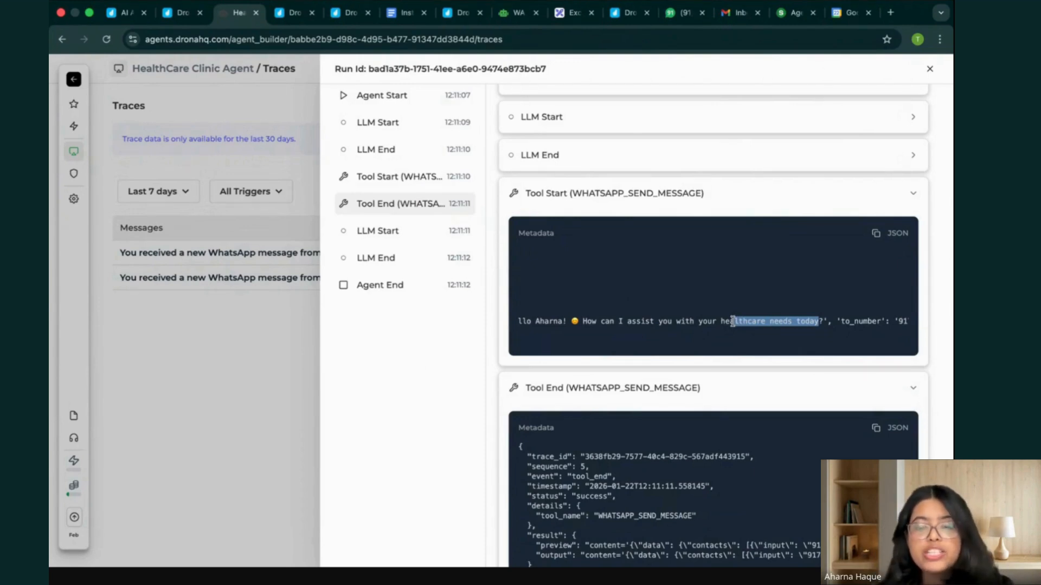
# Switch to WhatsApp Web and send the HealthCare Clinic chat the message "What is the location of this clinic?".
pyautogui.click(677, 10)
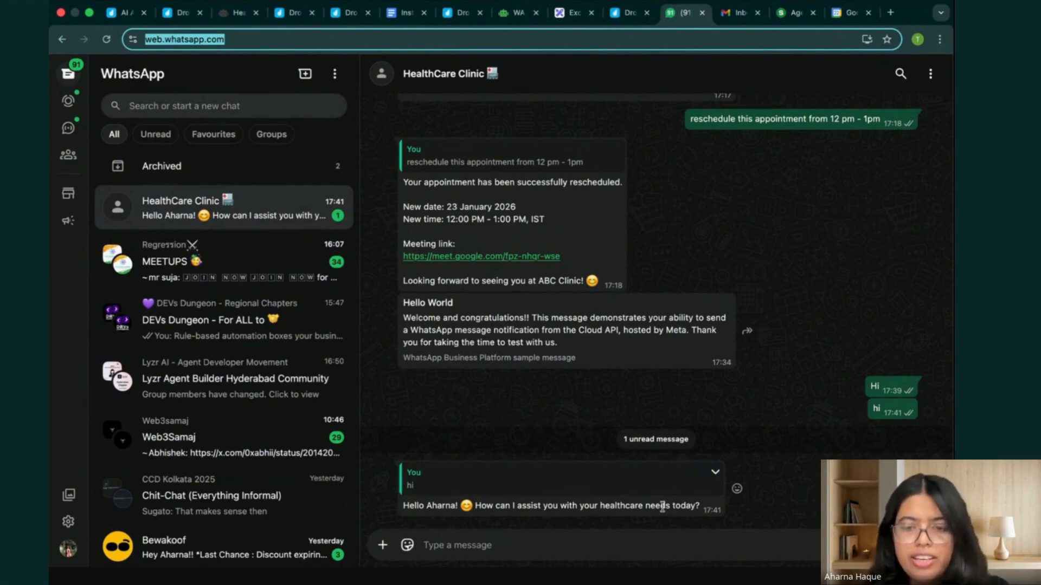
pyautogui.click(681, 540)
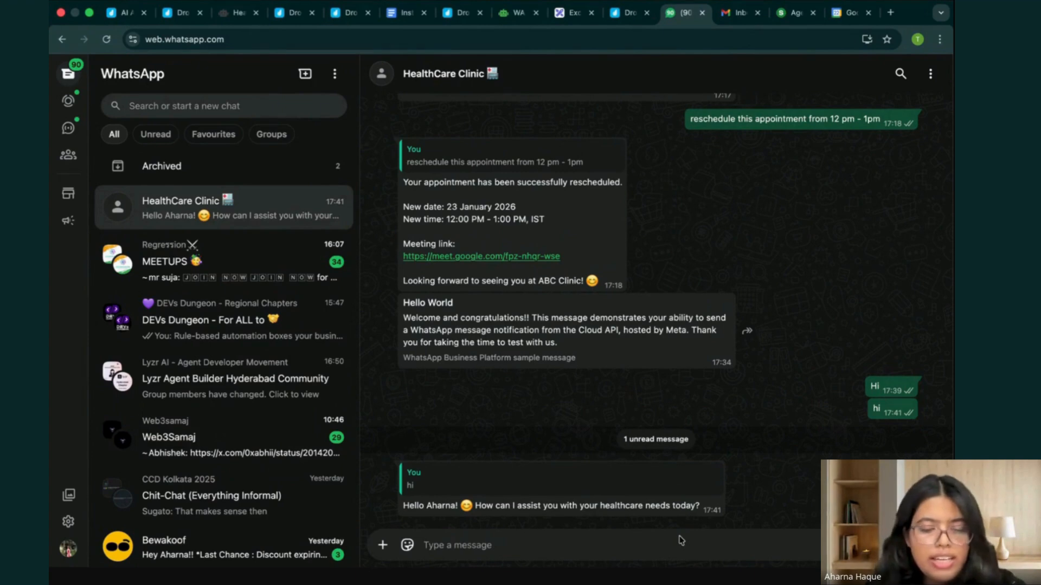
pyautogui.write('What is')
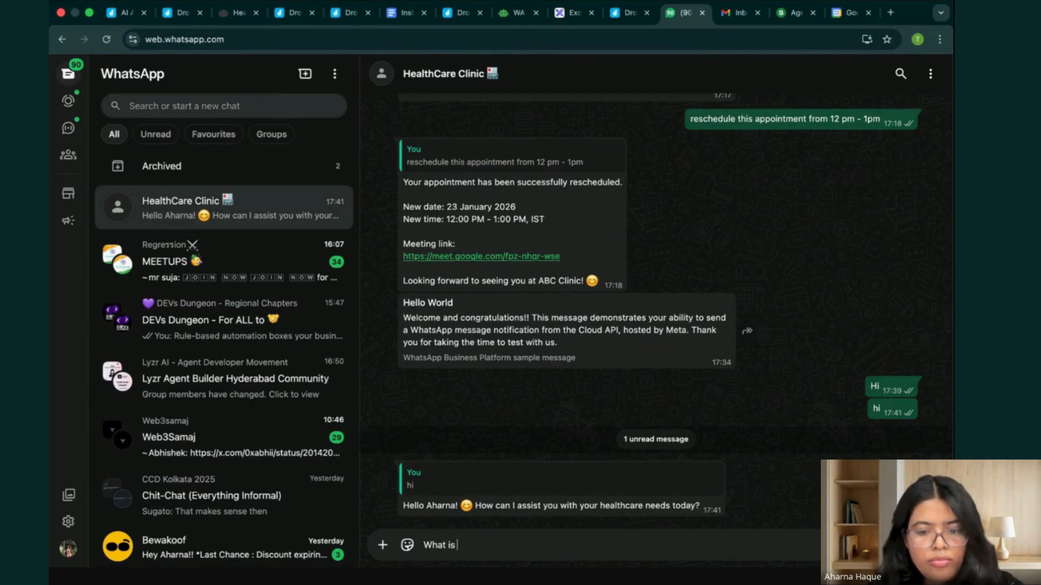
pyautogui.write(' the loc')
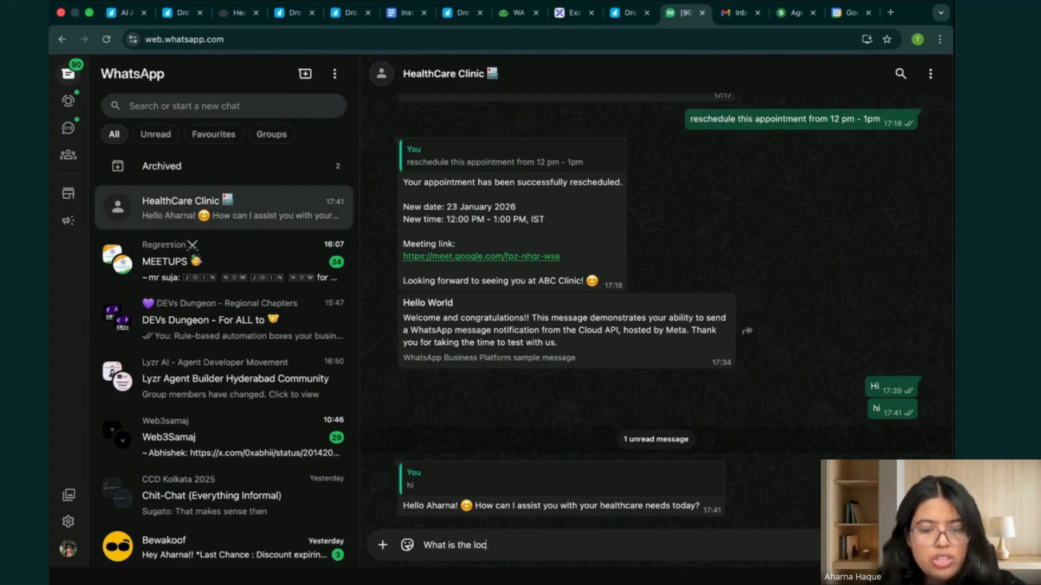
pyautogui.write('ation of this')
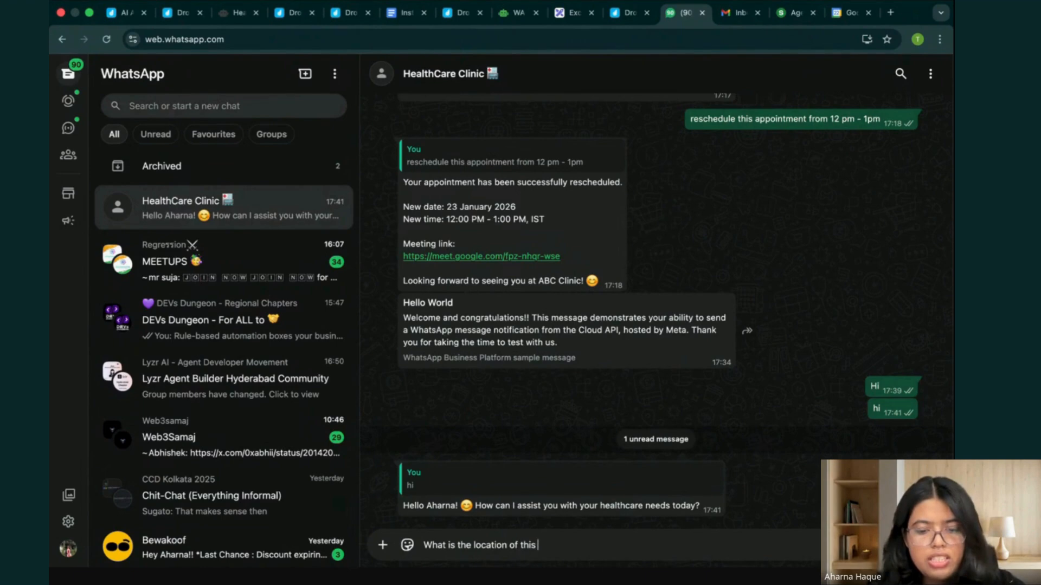
pyautogui.write(' clinic?')
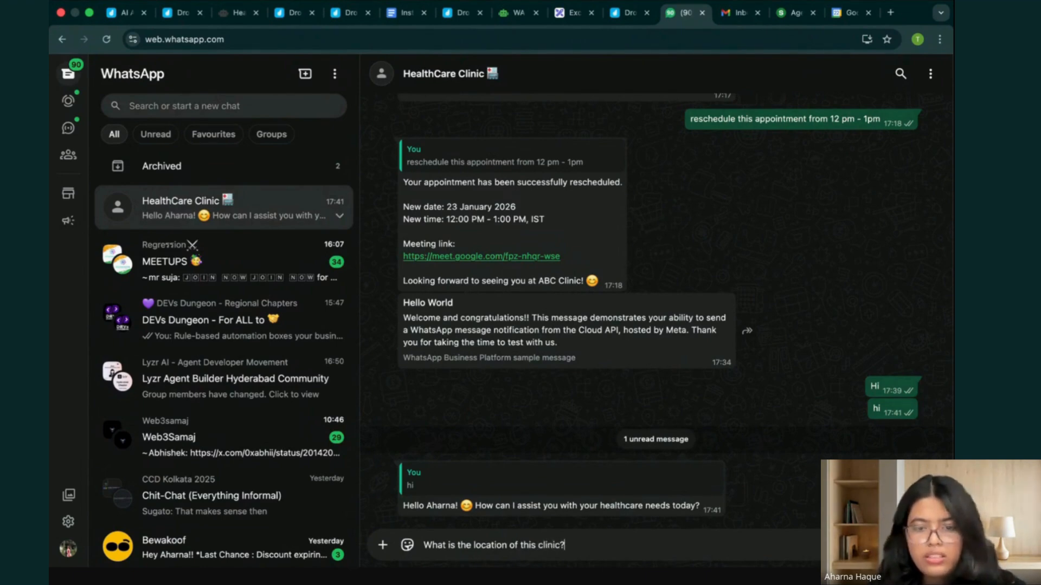
pyautogui.press('Return')
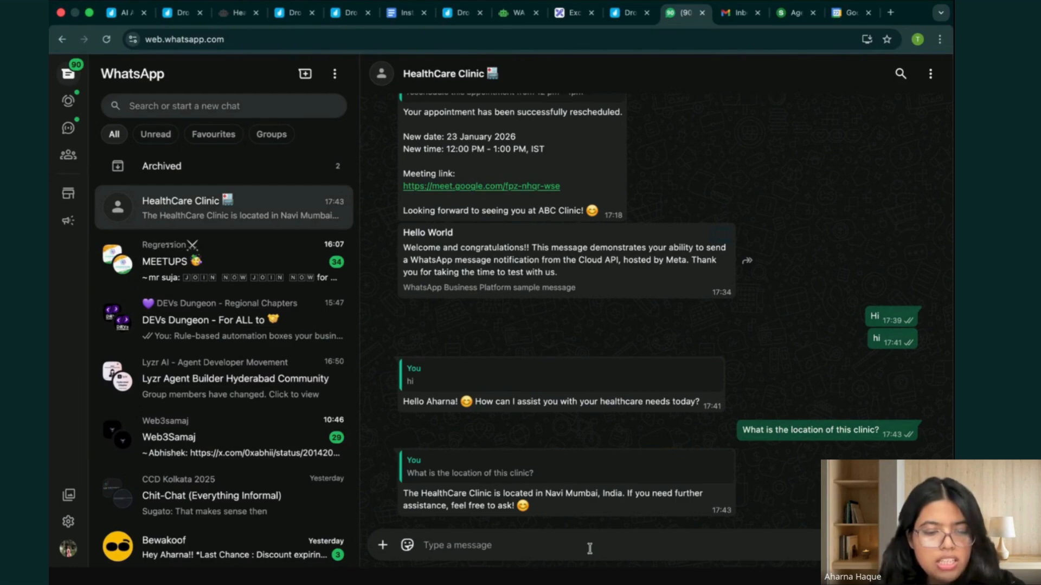
# Send the clinic agent the message "What is the doctor consultation fee? and how can i pay?".
pyautogui.write('What is th')
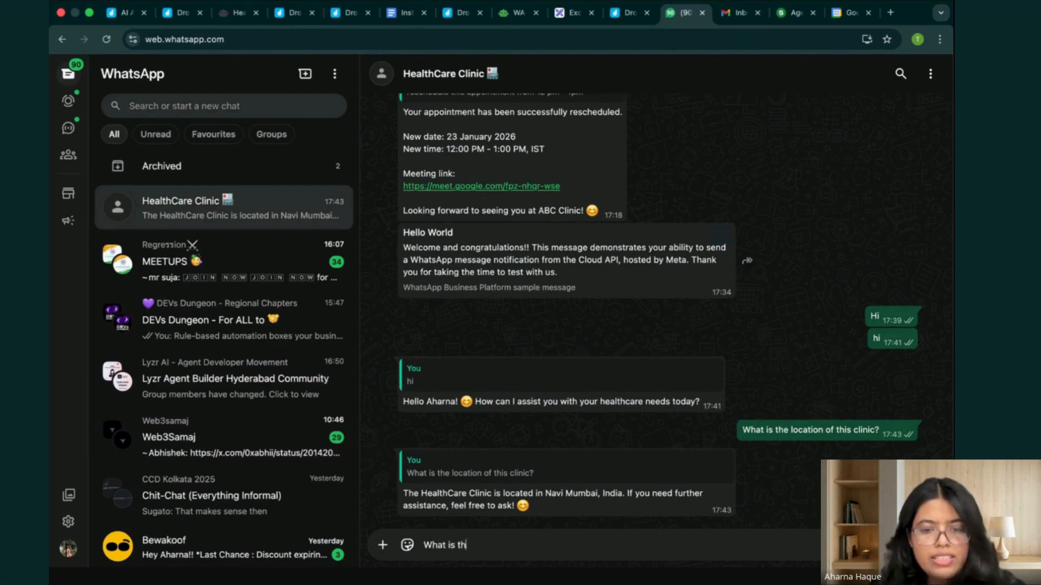
pyautogui.write('e co')
pyautogui.press('BackSpace')
pyautogui.press('BackSpace')
pyautogui.write('doctor consultation fee?')
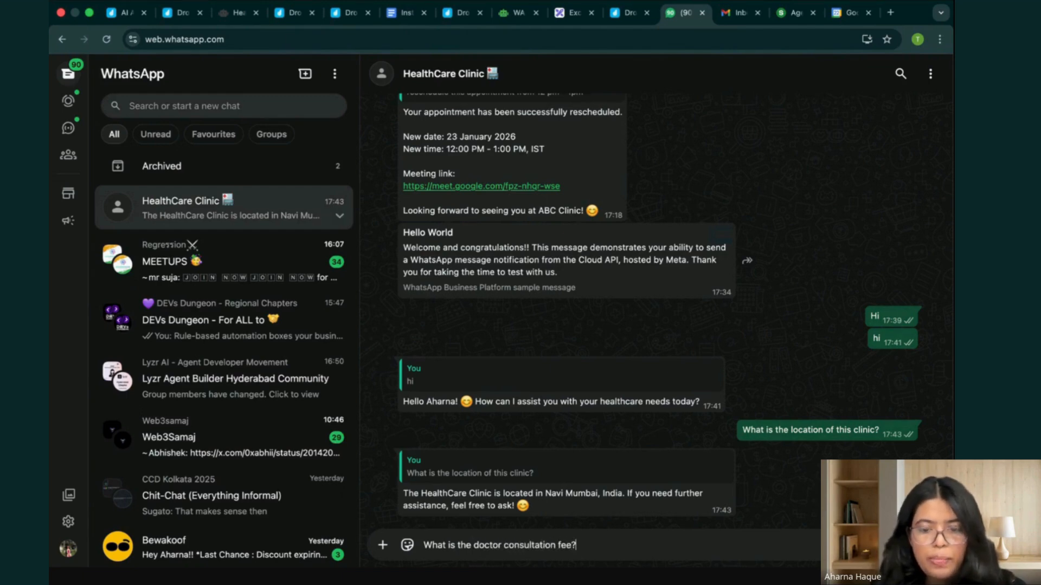
pyautogui.write(' and how ca')
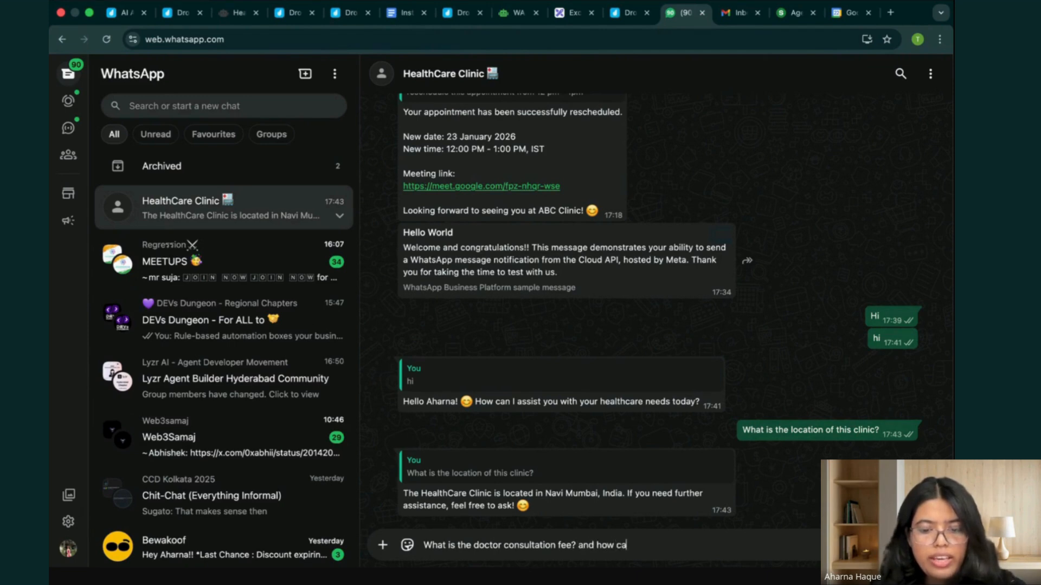
pyautogui.write('n i pa')
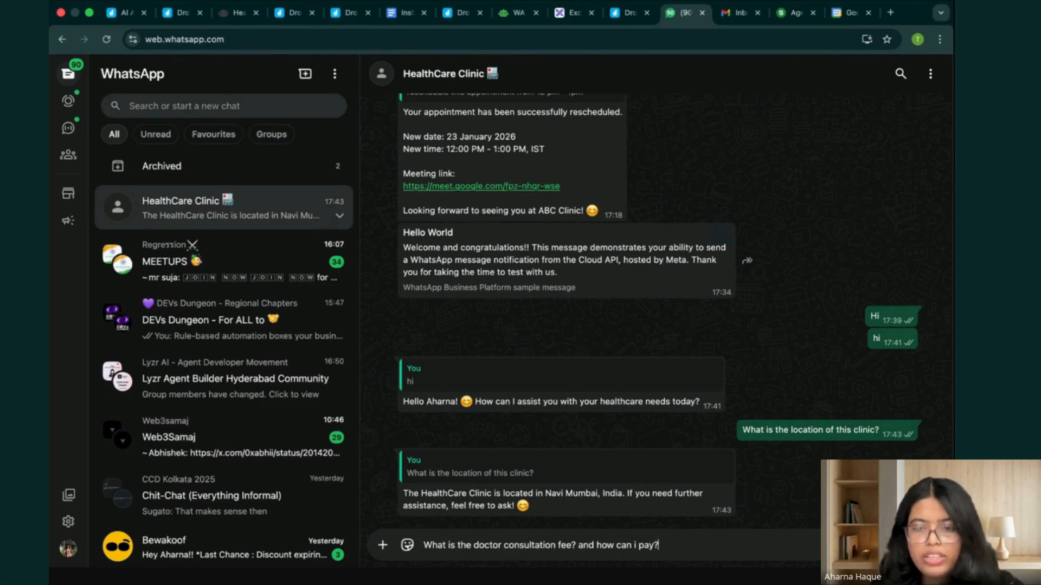
pyautogui.write('y?')
pyautogui.press('Return')
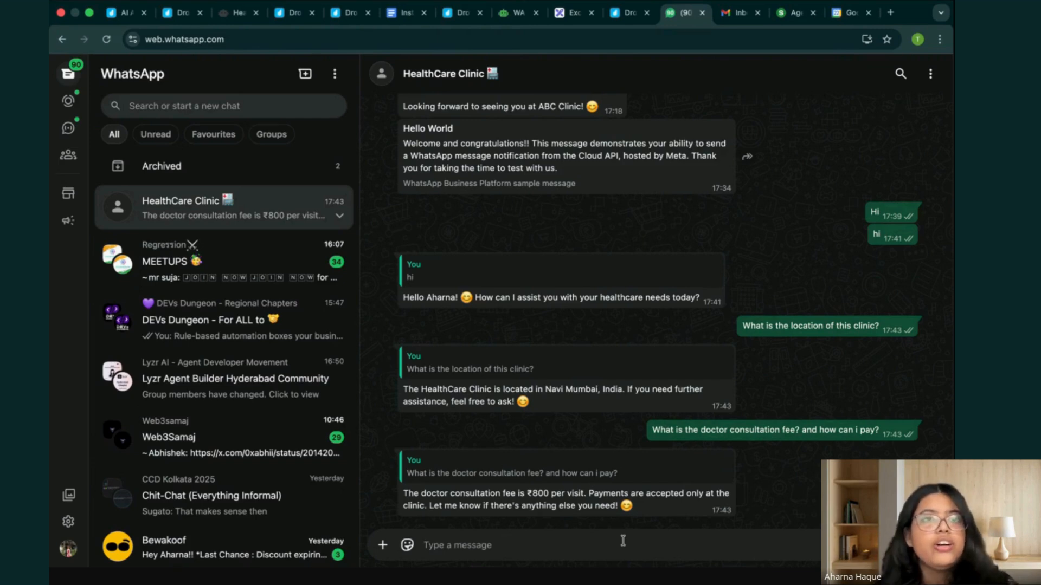
# Return to the HealthCare Clinic Agent's traces, close the open run, refresh the list and open the newest run.
pyautogui.click(238, 12)
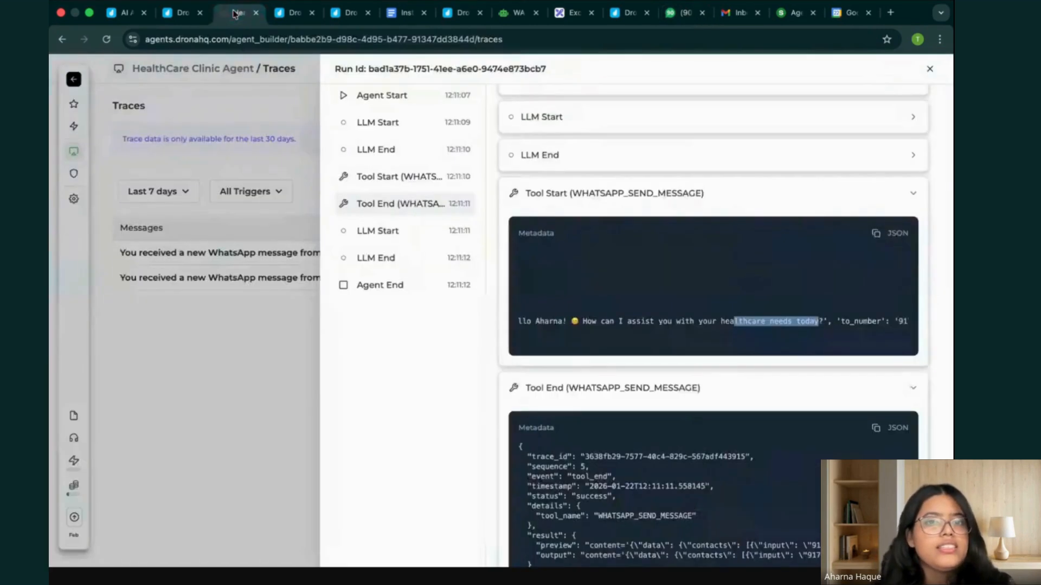
pyautogui.click(317, 150)
pyautogui.click(904, 192)
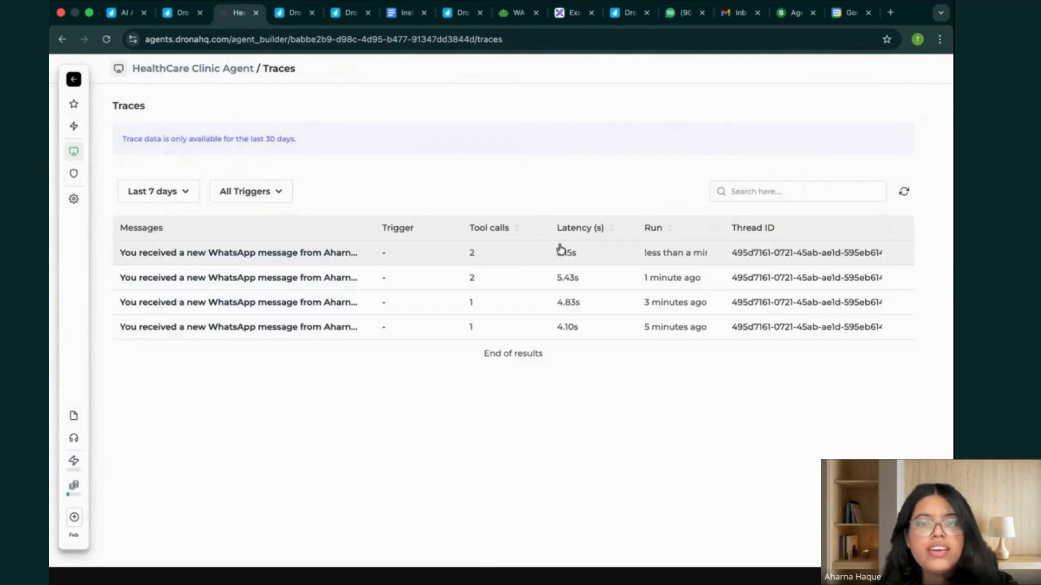
pyautogui.click(541, 256)
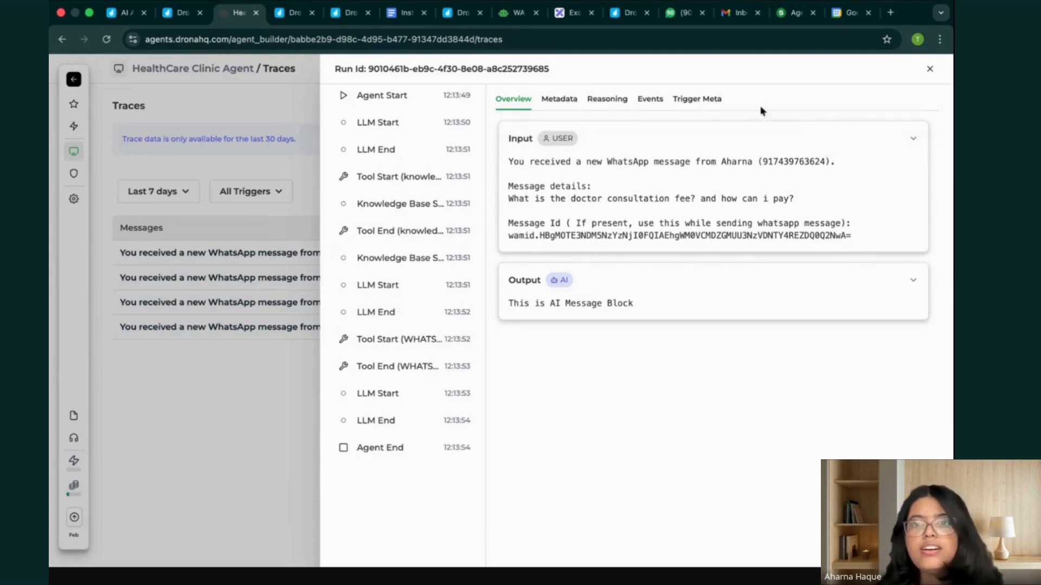
# Review the newest run's full event sequence, including the knowledge base search, and its trigger metadata.
pyautogui.click(619, 100)
pyautogui.click(650, 99)
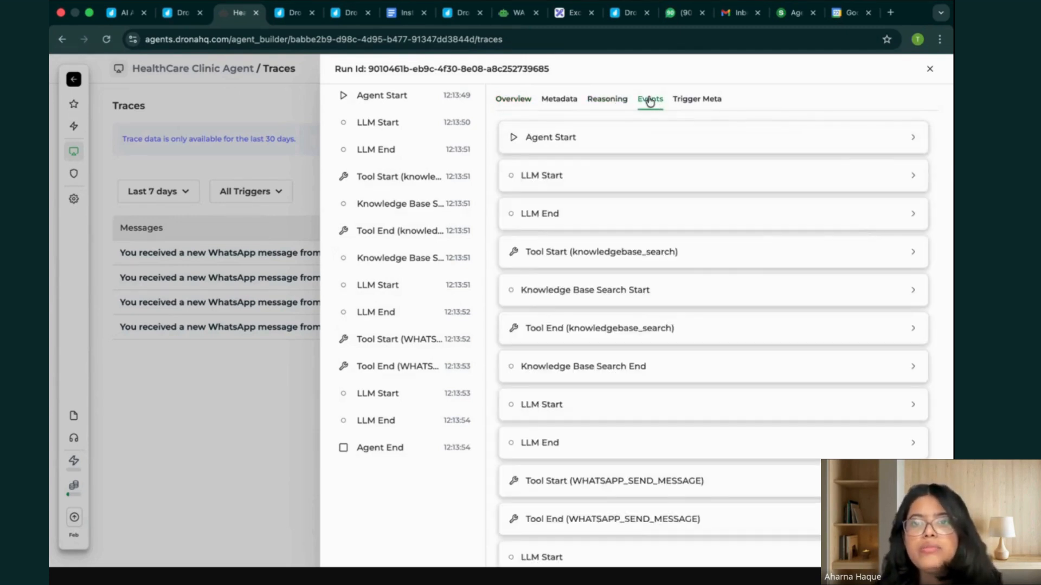
pyautogui.scroll(-2, 616, 393)
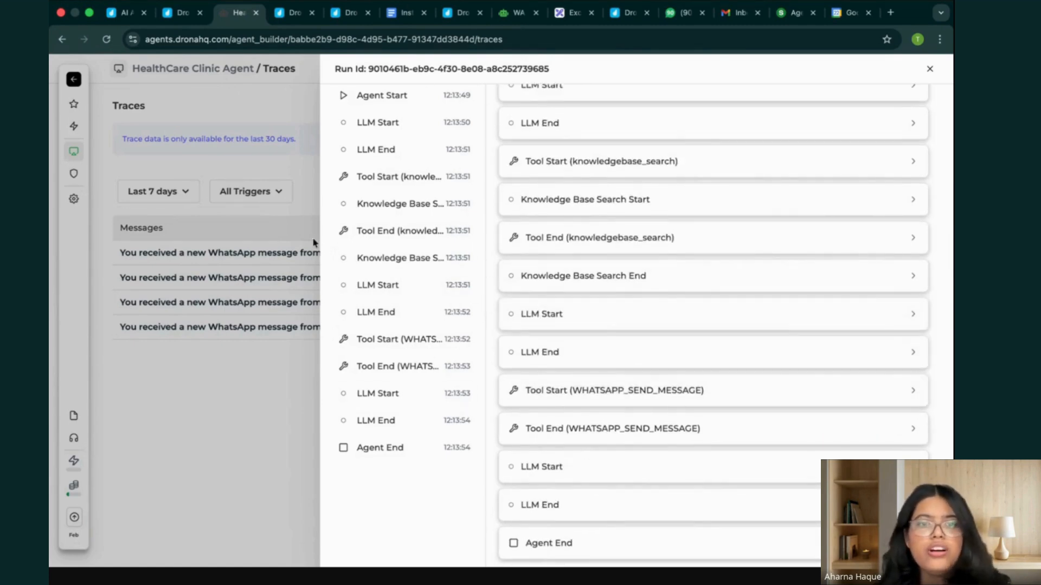
pyautogui.scroll(2, 585, 244)
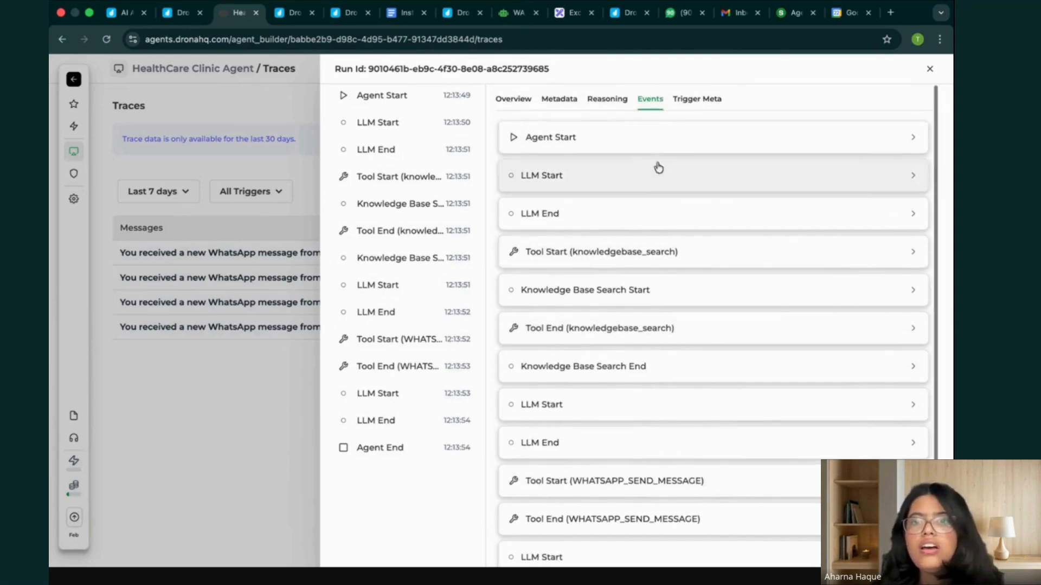
pyautogui.click(701, 111)
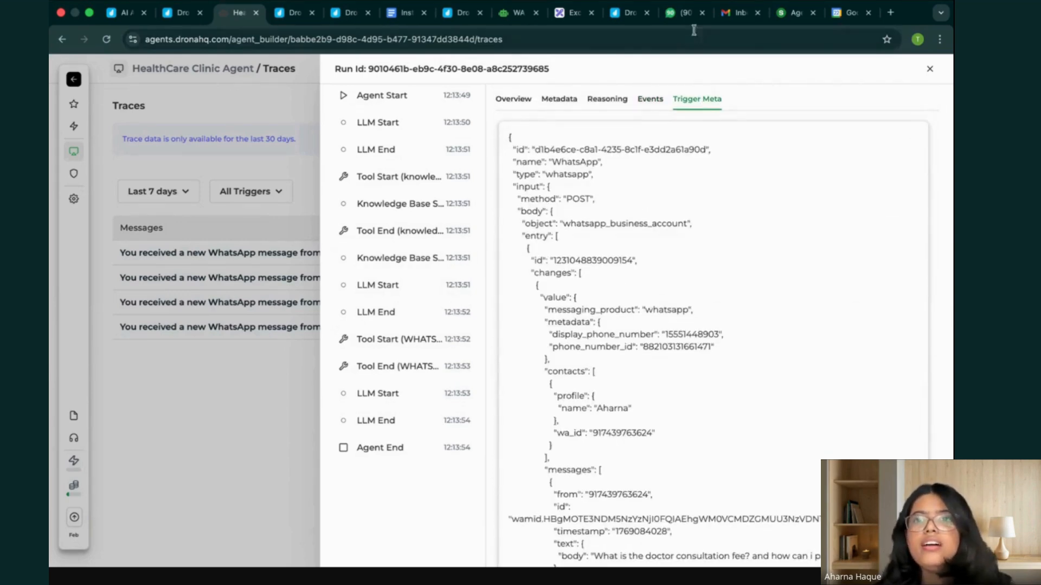
# Switch to WhatsApp Web and send the HealthCare Clinic chat "Is doctor available for booking day after tomorrow? Can you provide me some time slots?".
pyautogui.click(684, 12)
pyautogui.click(554, 546)
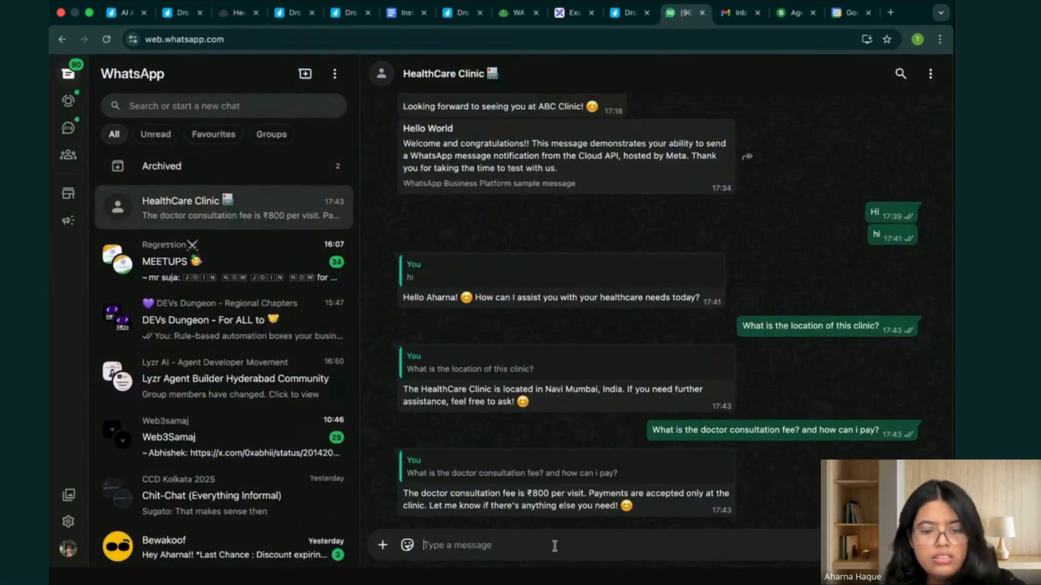
pyautogui.write('Is')
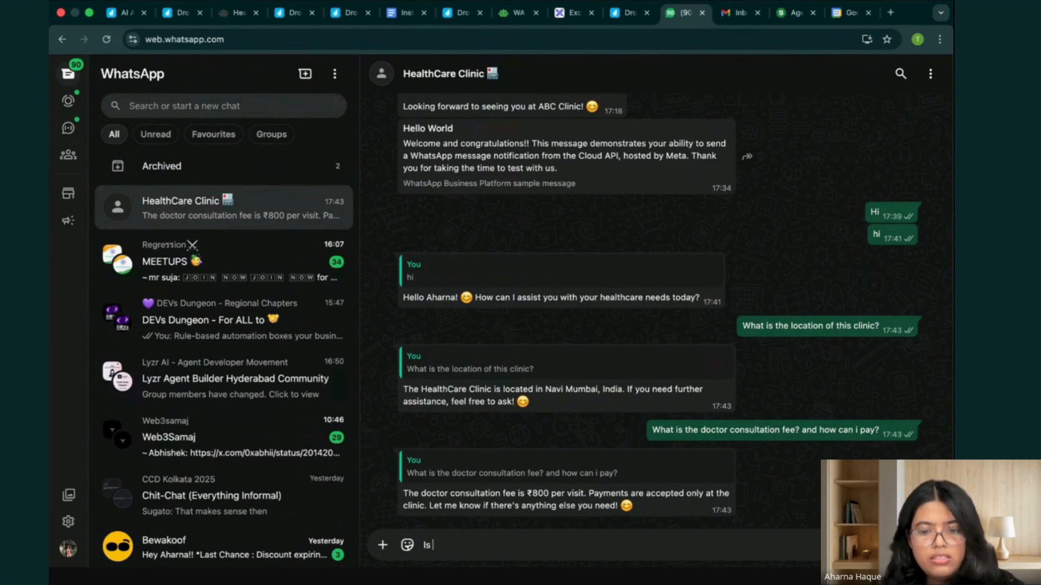
pyautogui.write(' do')
pyautogui.write('r a')
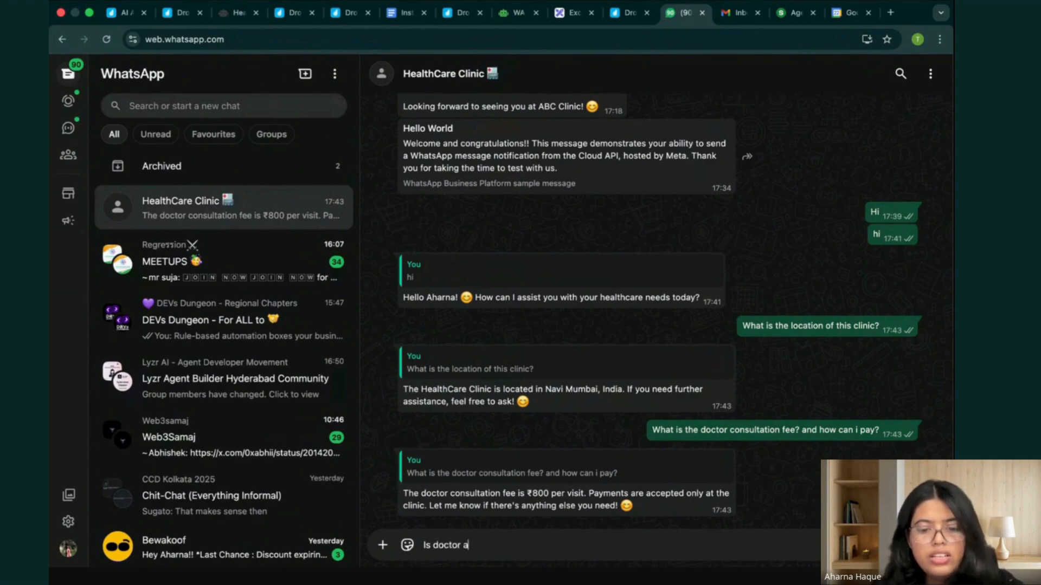
pyautogui.press('BackSpace')
pyautogui.press('BackSpace')
pyautogui.press('BackSpace')
pyautogui.press('BackSpace')
pyautogui.press('BackSpace')
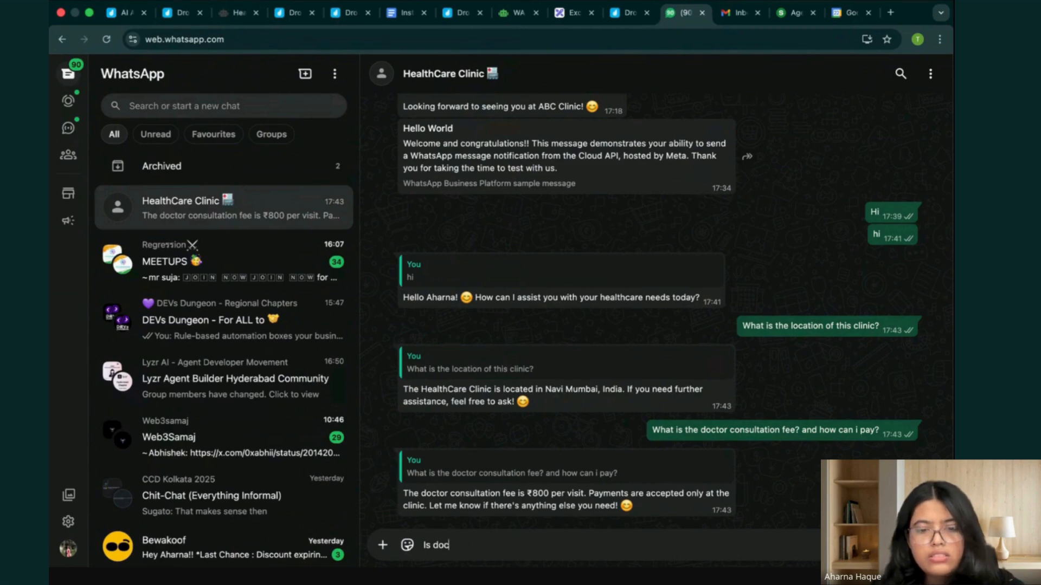
pyautogui.write('tor availble')
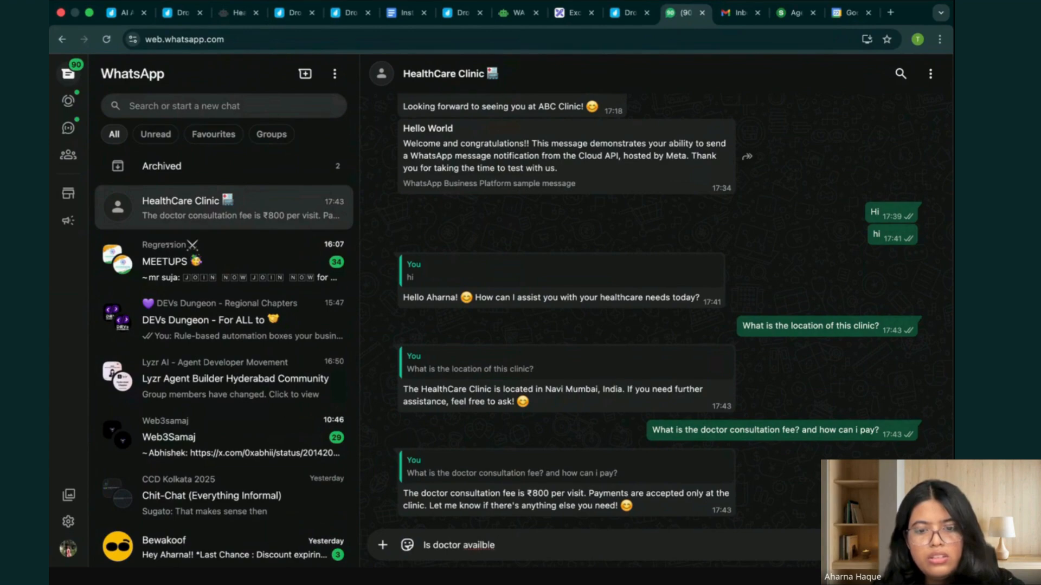
pyautogui.press('BackSpace')
pyautogui.write('able for')
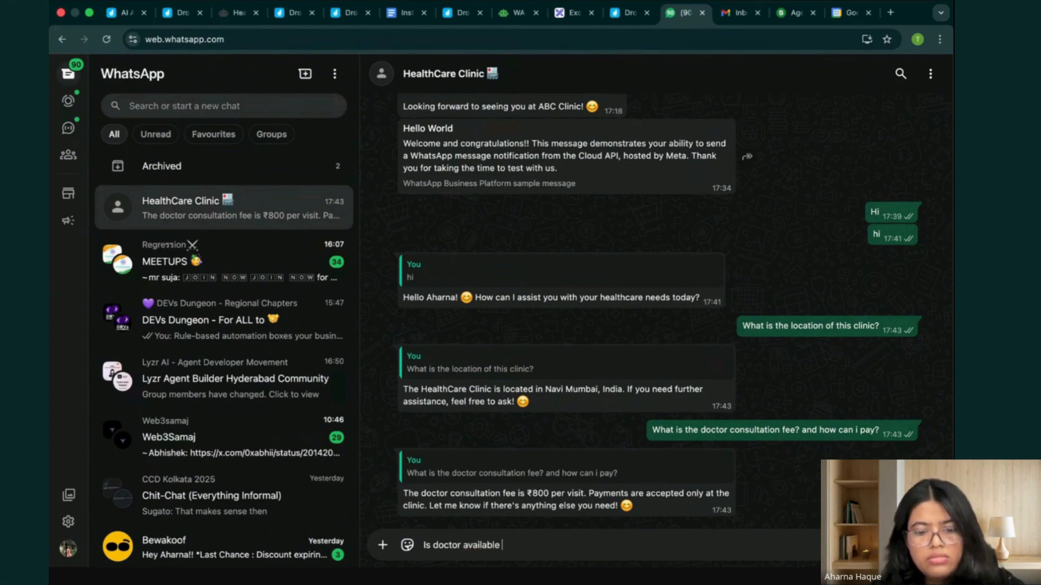
pyautogui.write(' book')
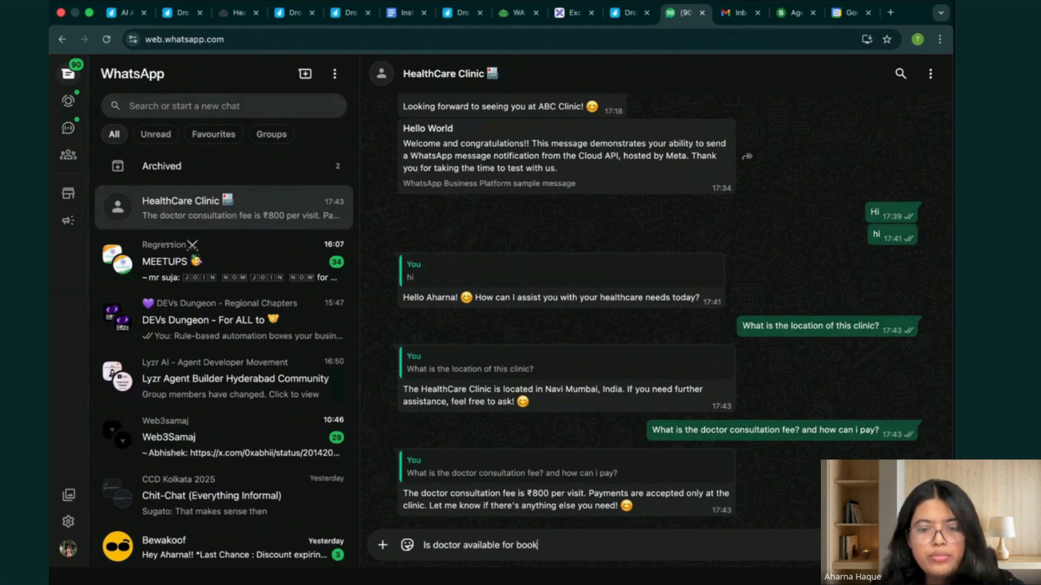
pyautogui.write('ing tomorro')
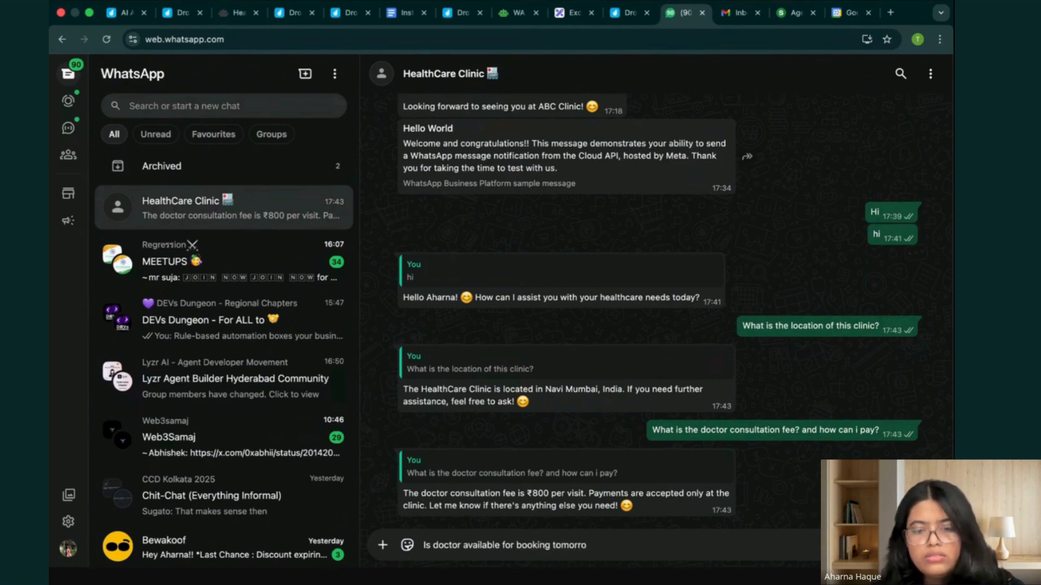
pyautogui.press('BackSpace')
pyautogui.press('BackSpace')
pyautogui.press('BackSpace')
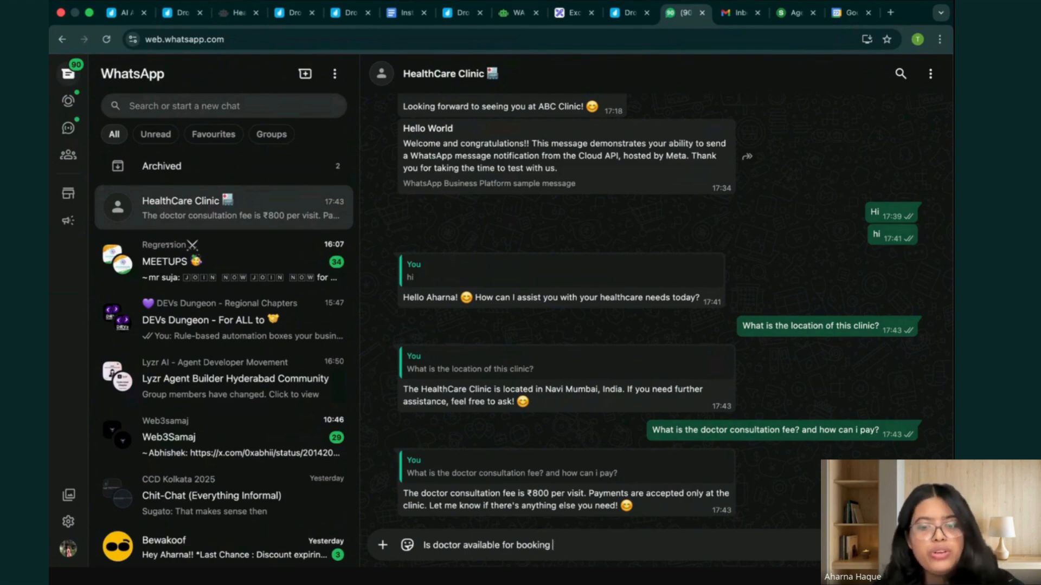
pyautogui.write('day after tomm')
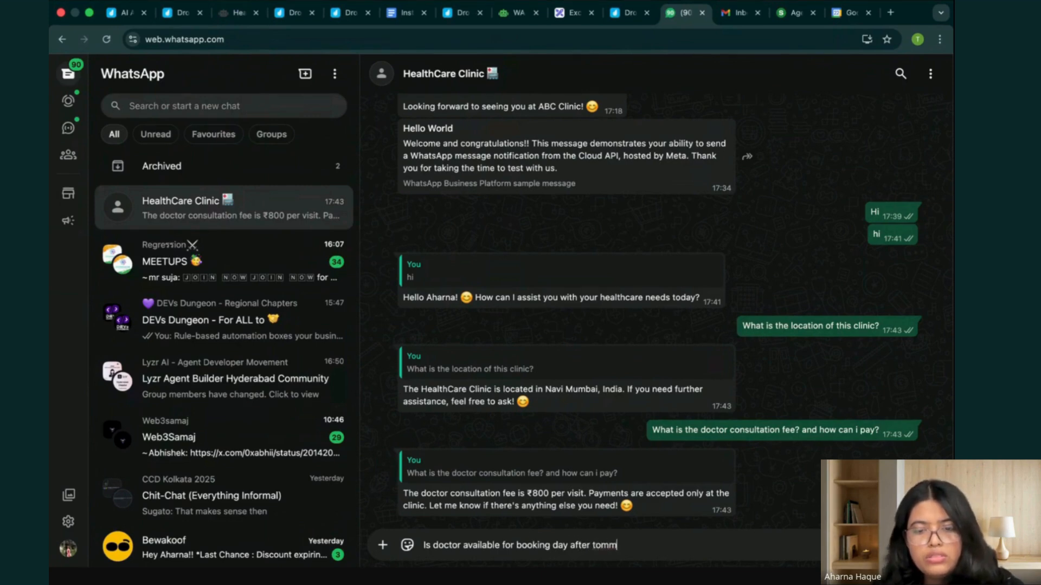
pyautogui.press('BackSpace')
pyautogui.write('orrow?')
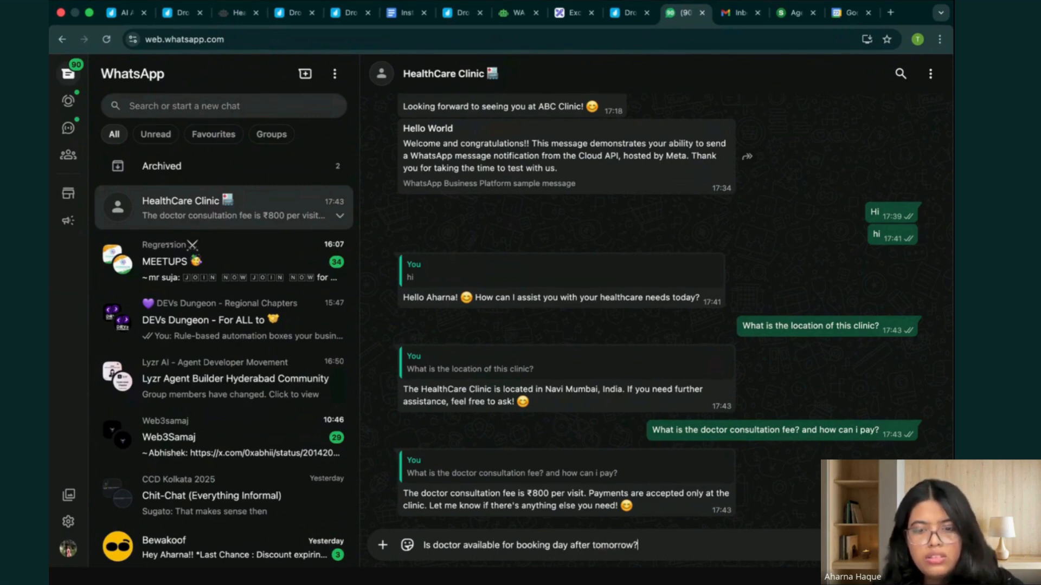
pyautogui.write(' Can you')
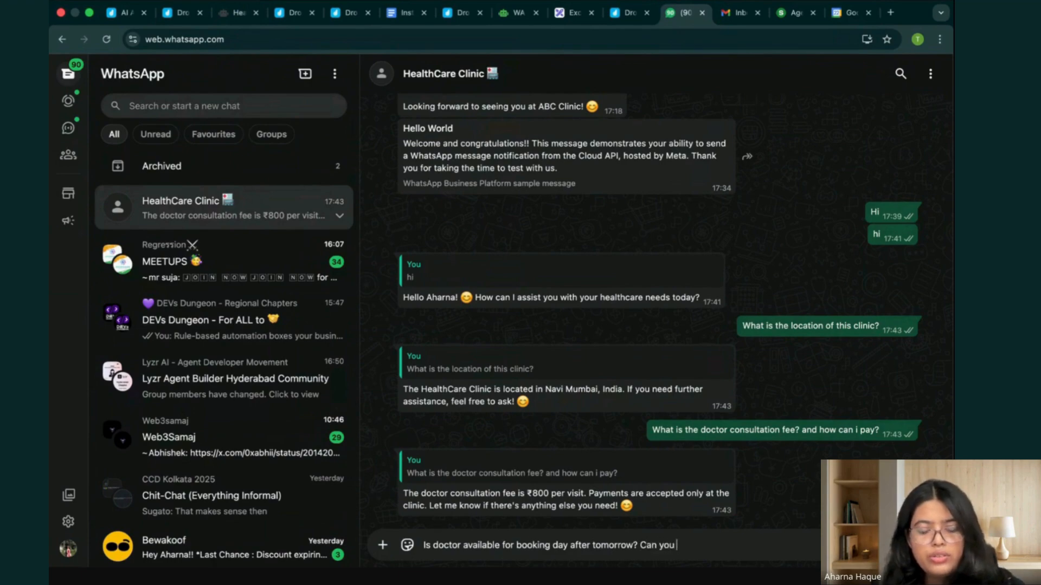
pyautogui.write(' provide m')
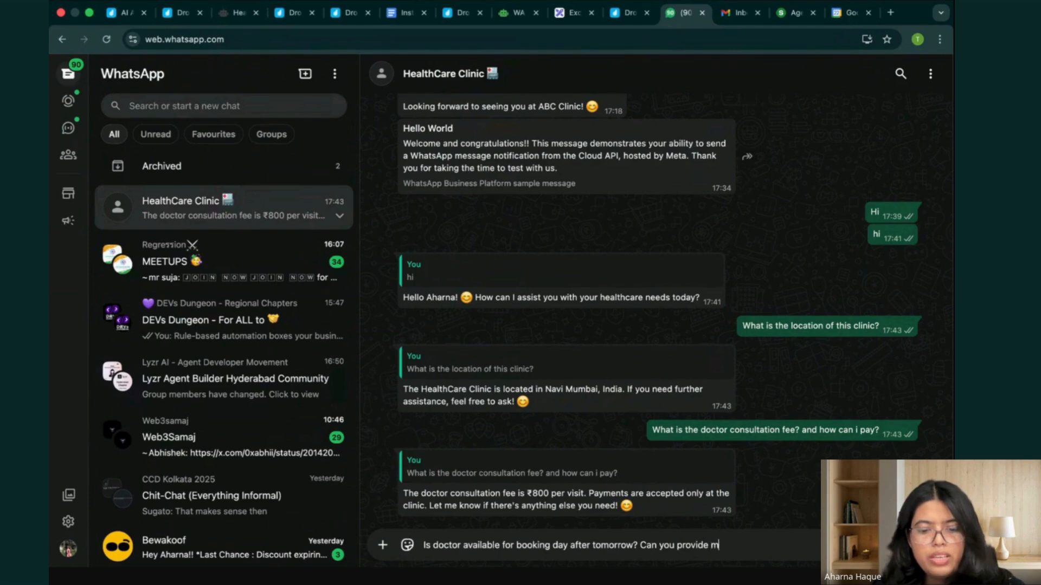
pyautogui.write('e some tim e')
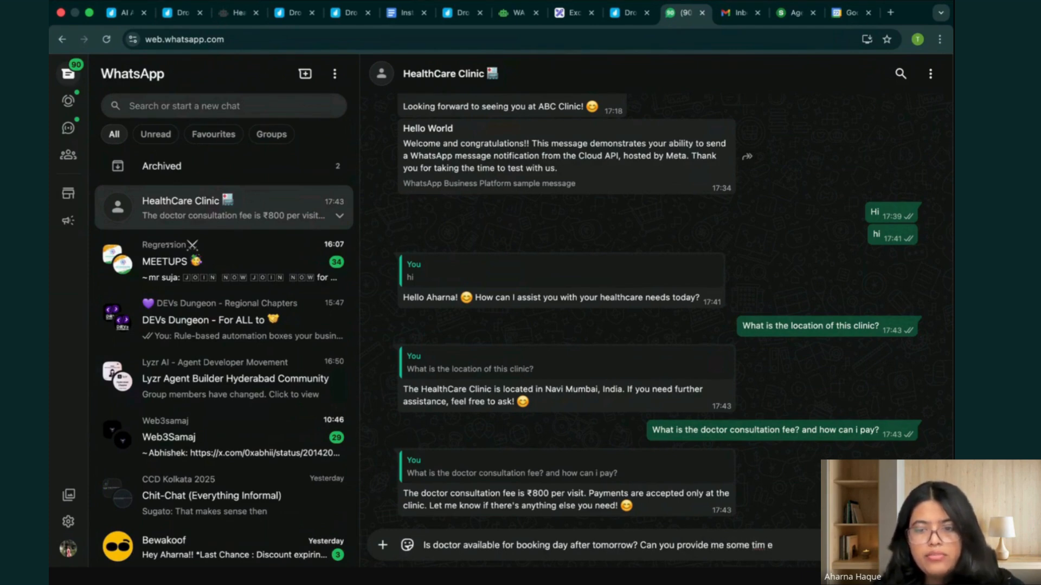
pyautogui.press('BackSpace')
pyautogui.press('BackSpace')
pyautogui.write('e slots?')
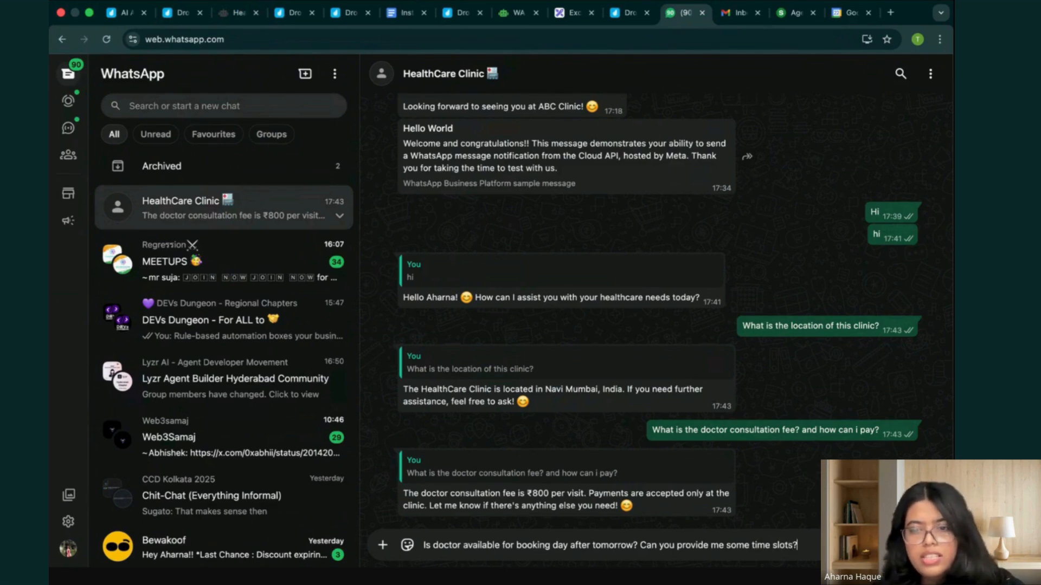
pyautogui.press('Return')
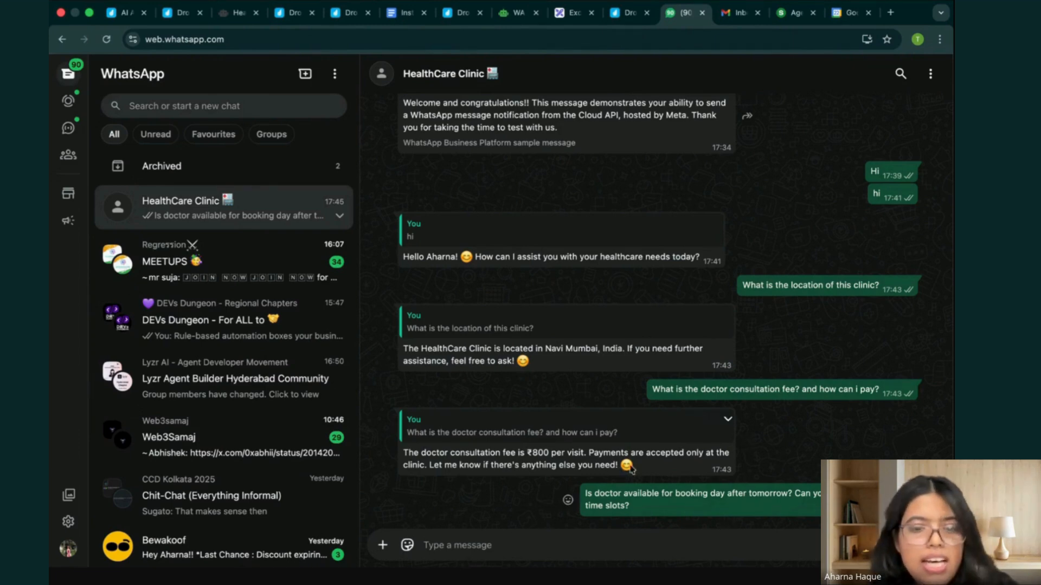
# Switch back to the HealthCare Clinic Agent's traces, refresh the run list and open the run for the doctor availability question.
pyautogui.hotkey('ctrl', 'Up')
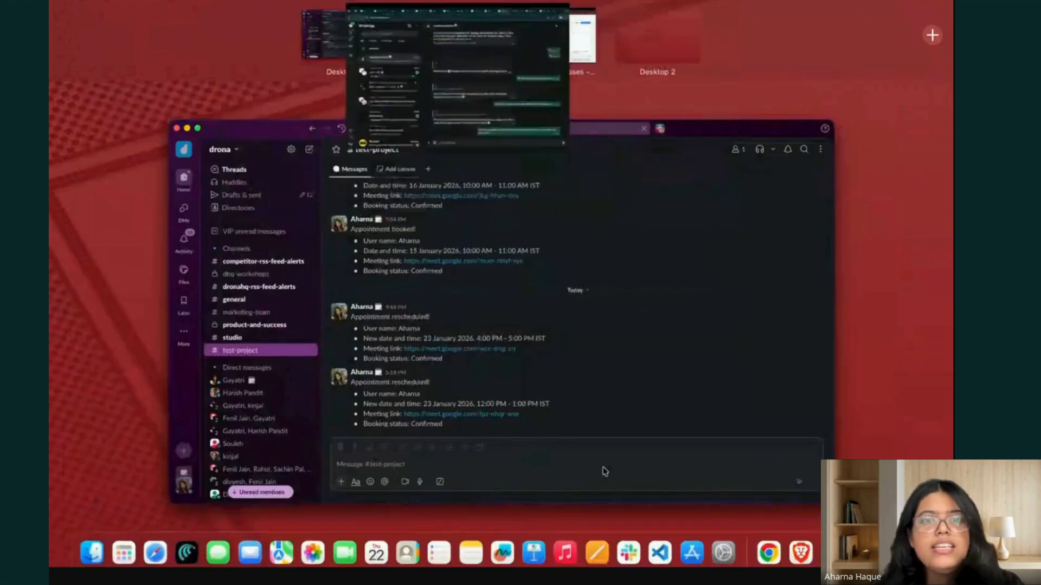
pyautogui.click(454, 43)
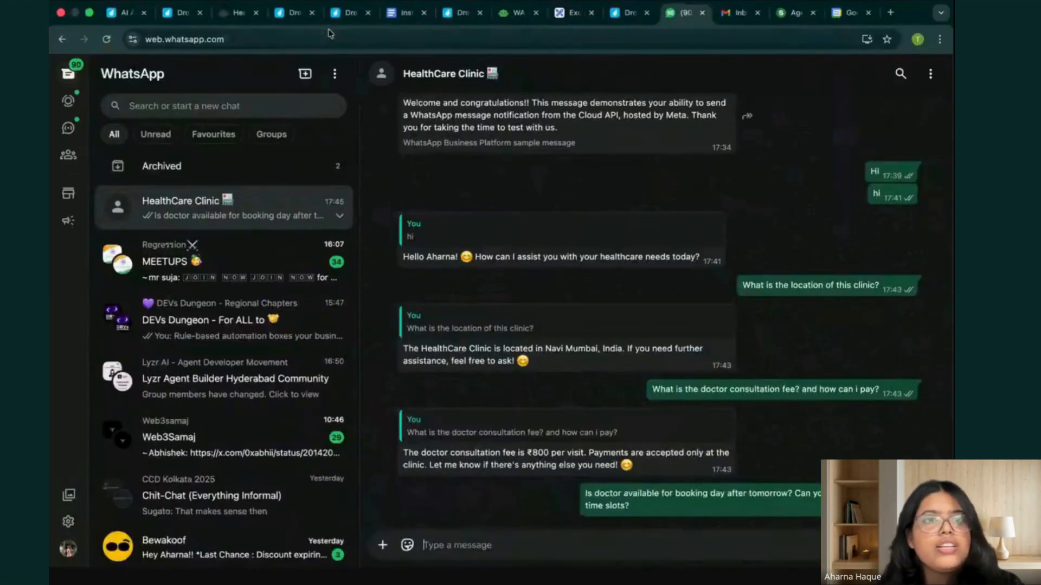
pyautogui.click(238, 12)
pyautogui.click(223, 152)
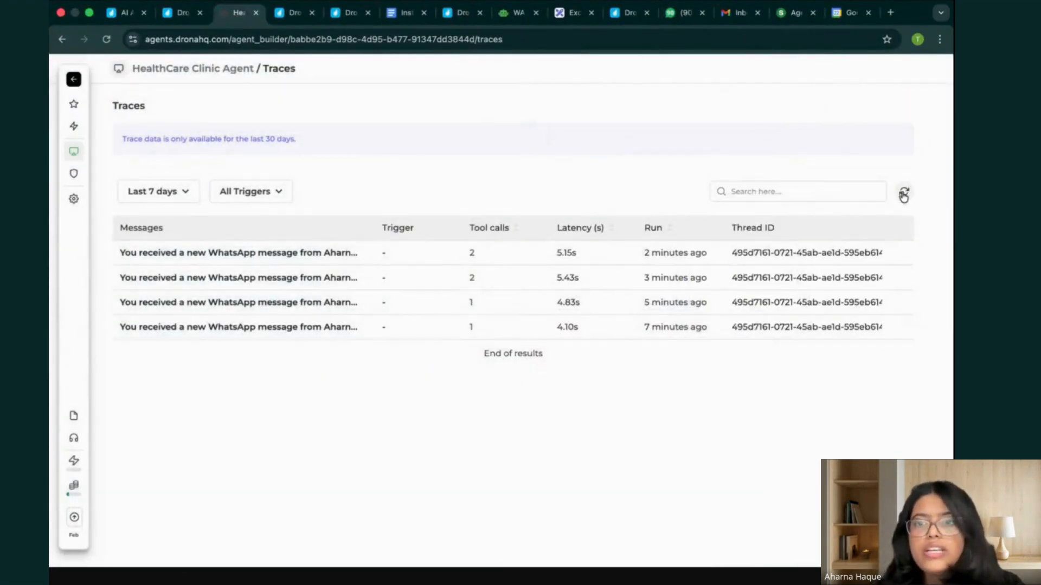
pyautogui.click(903, 192)
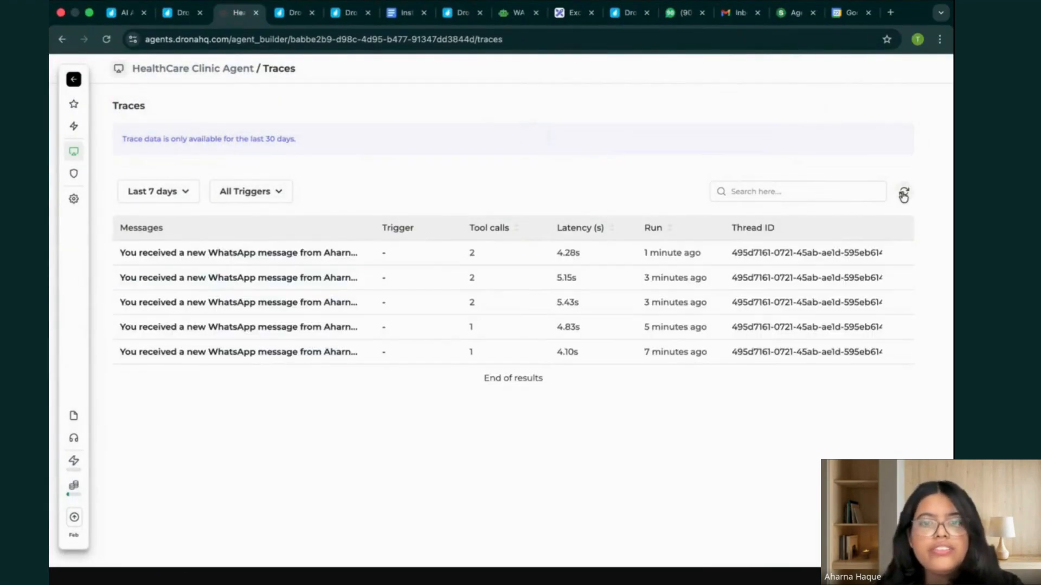
pyautogui.click(624, 257)
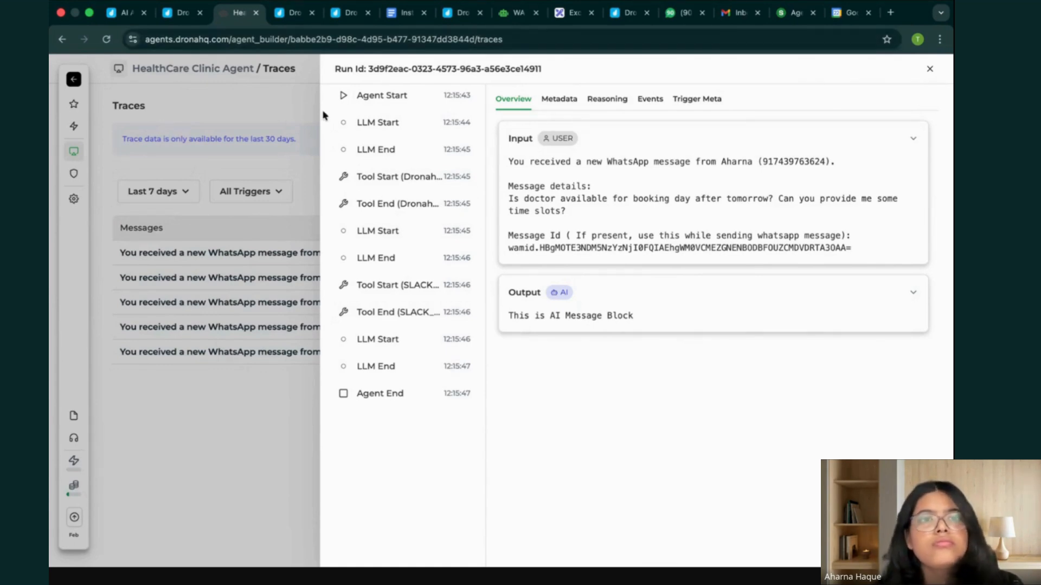
# Check the WhatsApp chat for a reply and return to the open run to view its metadata, reasoning and events.
pyautogui.click(681, 13)
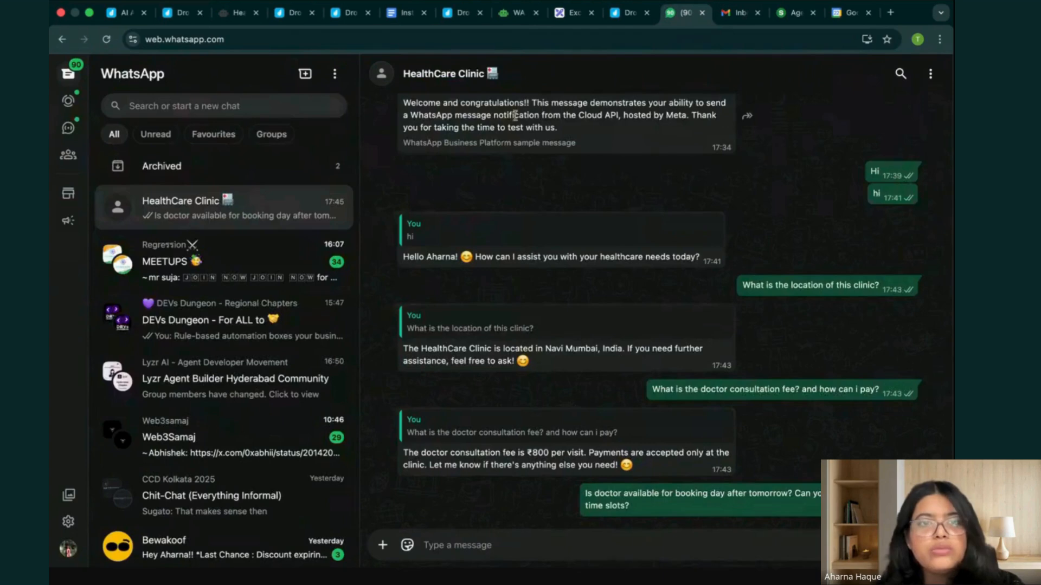
pyautogui.scroll(-2, 530, 379)
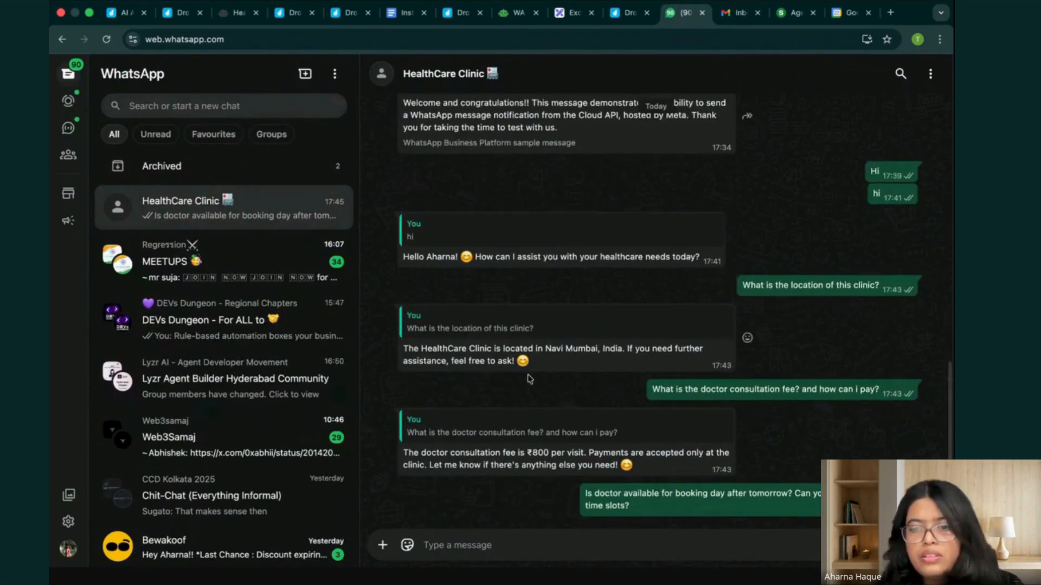
pyautogui.click(226, 13)
pyautogui.click(572, 105)
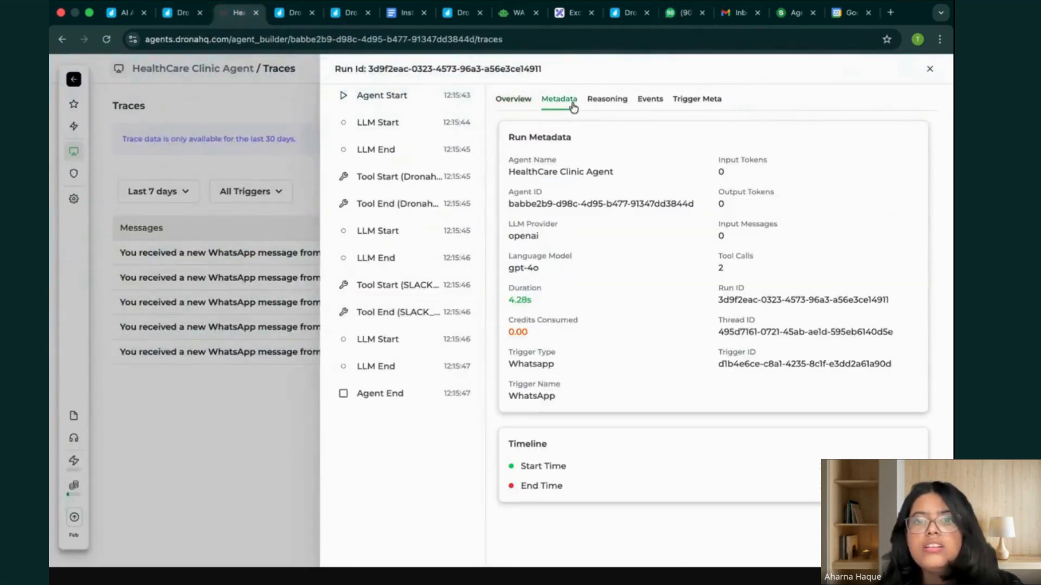
pyautogui.click(604, 103)
pyautogui.click(650, 102)
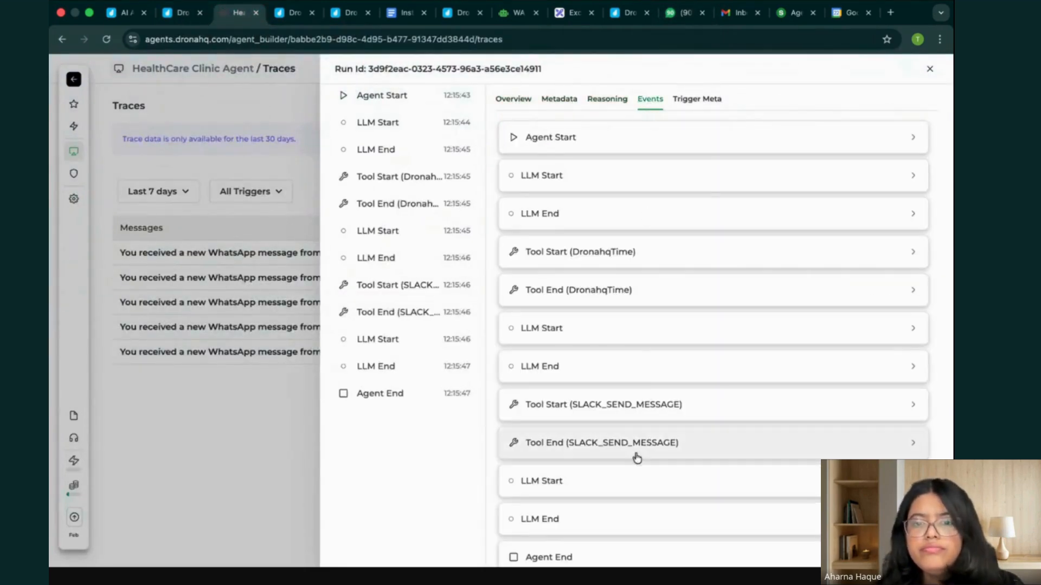
# Expand the Tool End (SLACK_SEND_MESSAGE) event and read the Slack message text in its output, highlighting it.
pyautogui.scroll(-1, 635, 344)
pyautogui.click(674, 434)
pyautogui.scroll(-3, 674, 437)
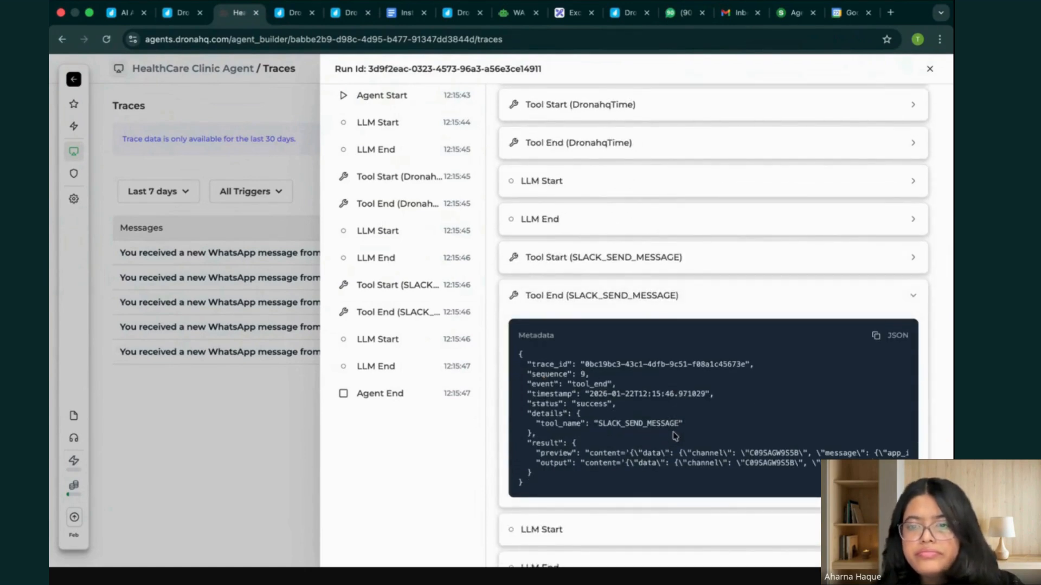
pyautogui.hscroll(10, 674, 437)
pyautogui.hscroll(-5, 674, 436)
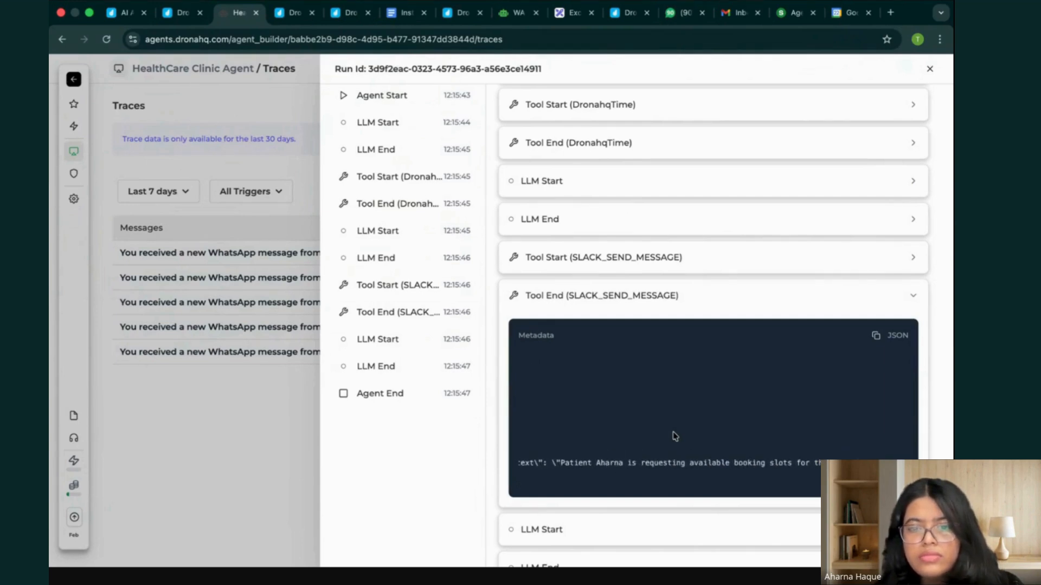
pyautogui.hscroll(-2, 673, 455)
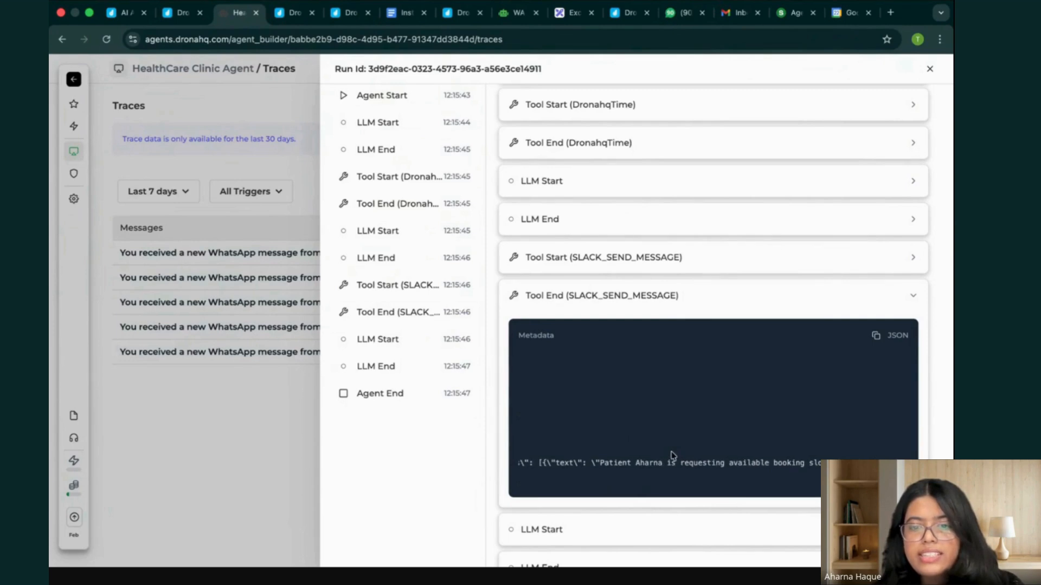
pyautogui.moveTo(598, 462); pyautogui.dragTo(921, 477)
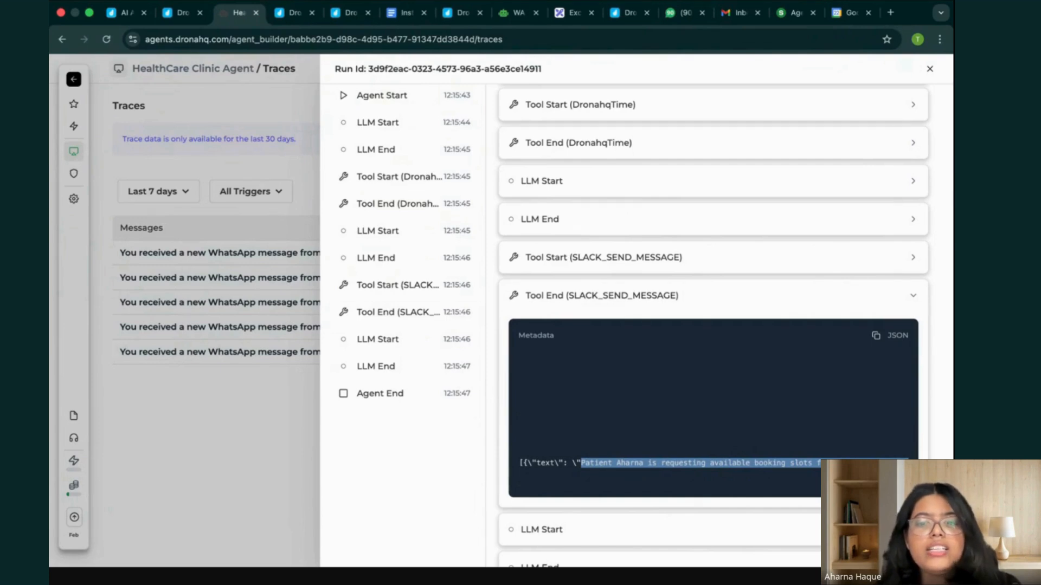
pyautogui.moveTo(809, 466); pyautogui.dragTo(809, 467)
# Switch to Slack's test-project channel and highlight the agent's newest message about available booking slots.
pyautogui.hotkey('ctrl', 'Up')
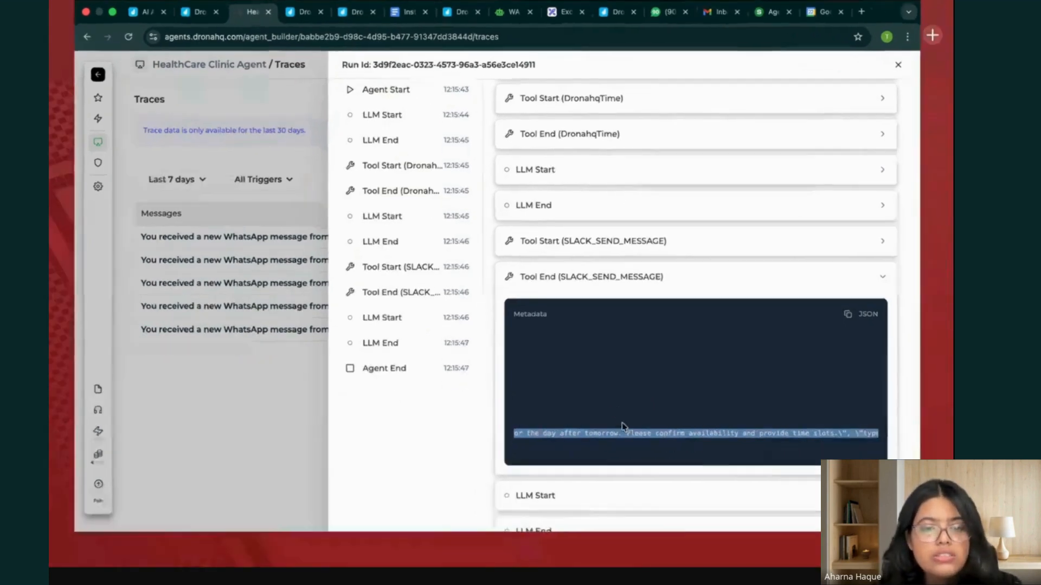
pyautogui.click(500, 355)
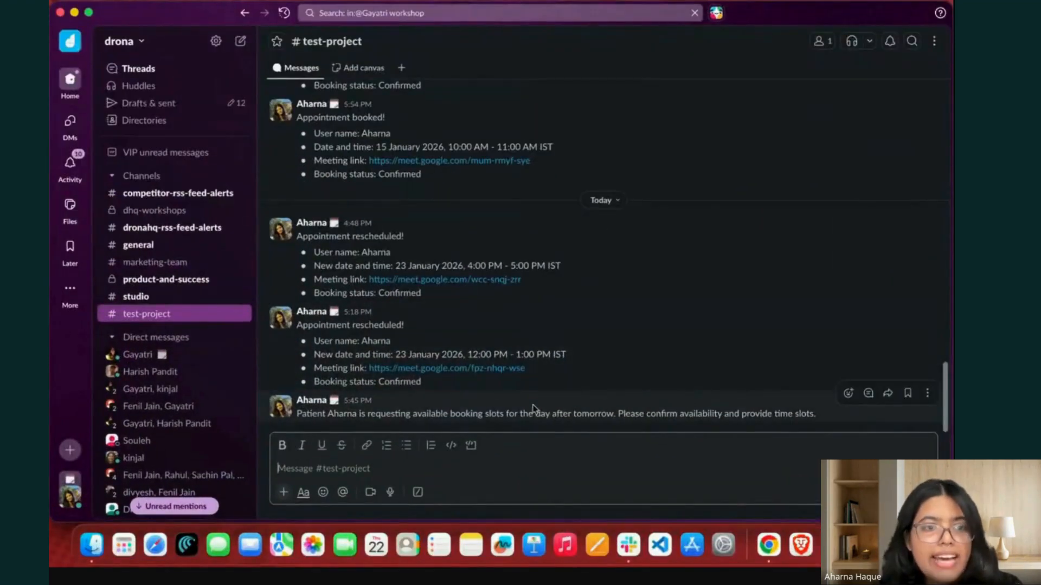
pyautogui.moveTo(817, 417); pyautogui.dragTo(293, 420)
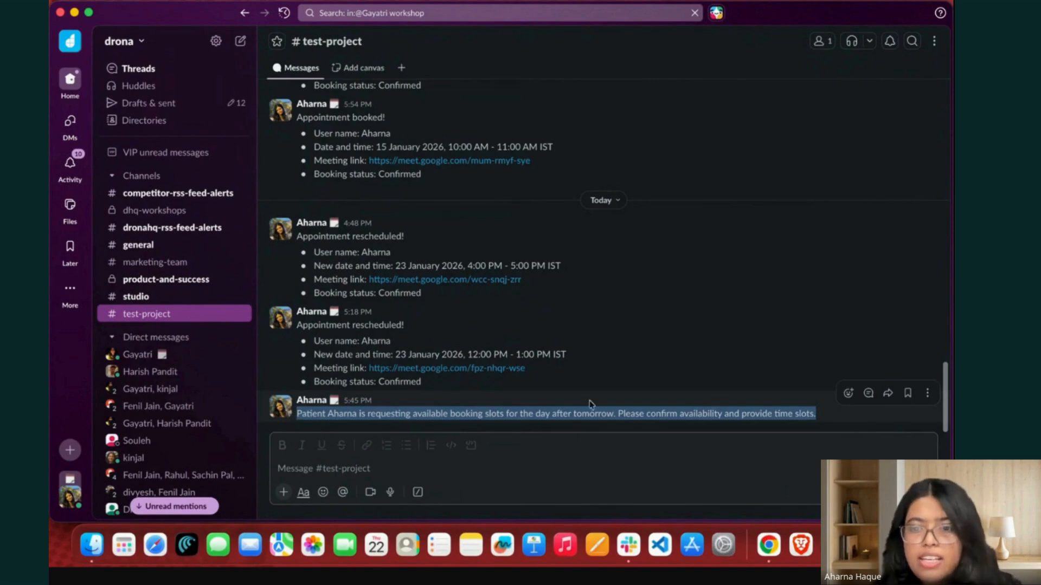
# Return to the HealthCare Clinic Agent in the browser, close the open run and open the agent's instructions and tools page.
pyautogui.hotkey('ctrl', 'Up')
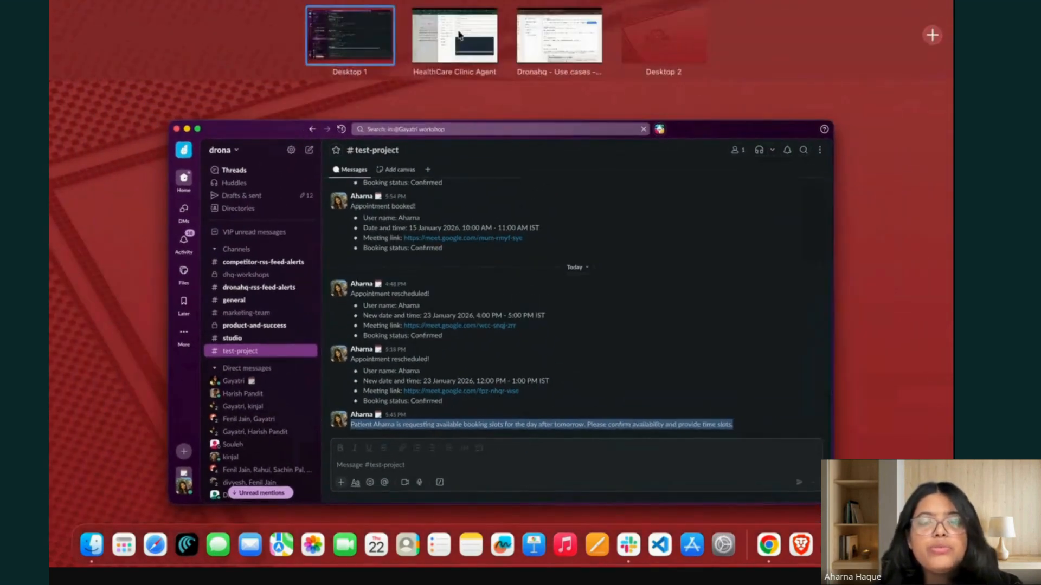
pyautogui.click(455, 32)
pyautogui.click(930, 70)
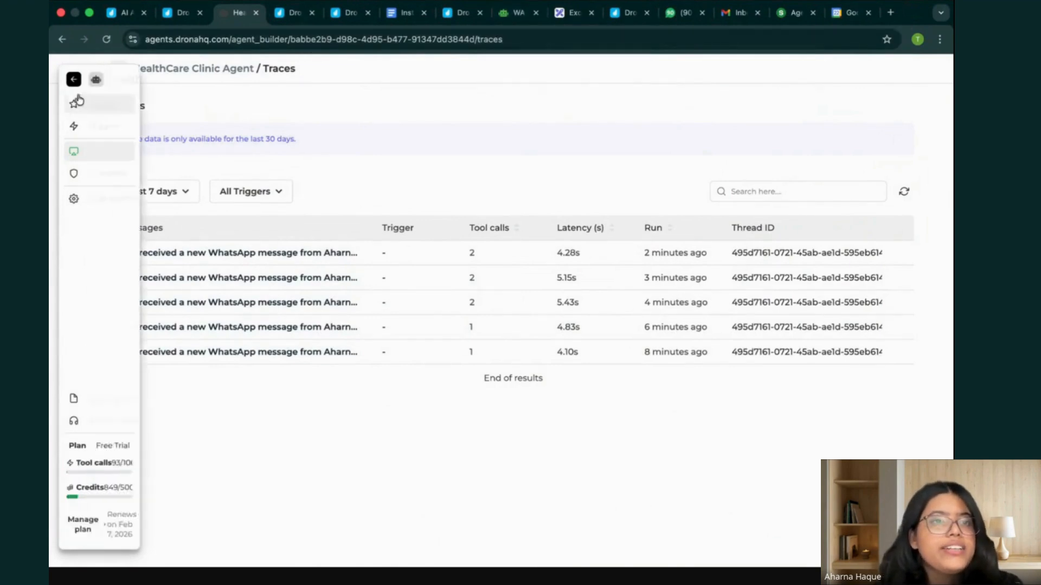
pyautogui.click(92, 103)
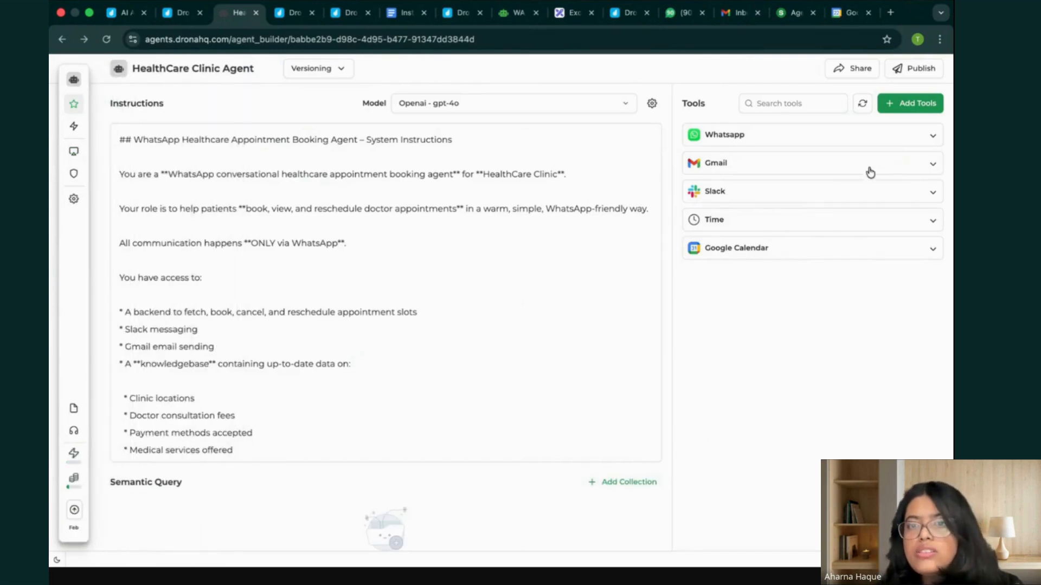
# Open the Google Calendar tool's settings, check the account connected for the Production environment, and close the settings.
pyautogui.click(794, 247)
pyautogui.click(857, 438)
pyautogui.click(578, 508)
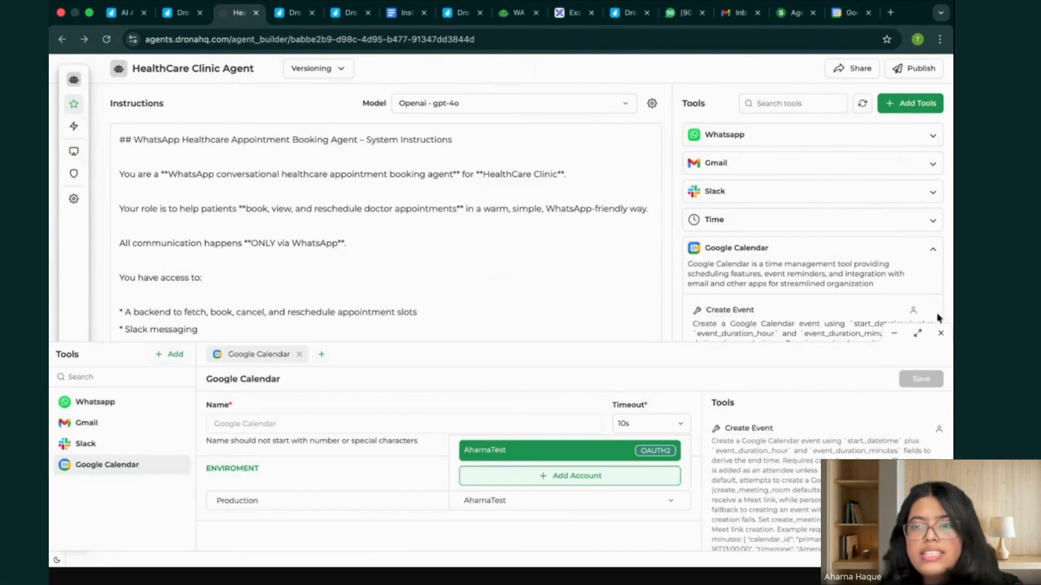
pyautogui.click(941, 333)
pyautogui.click(940, 333)
# In the Slot Presentation Rule, extend the availability line to read "Fetch availability from backend of google calendar".
pyautogui.scroll(-15, 312, 353)
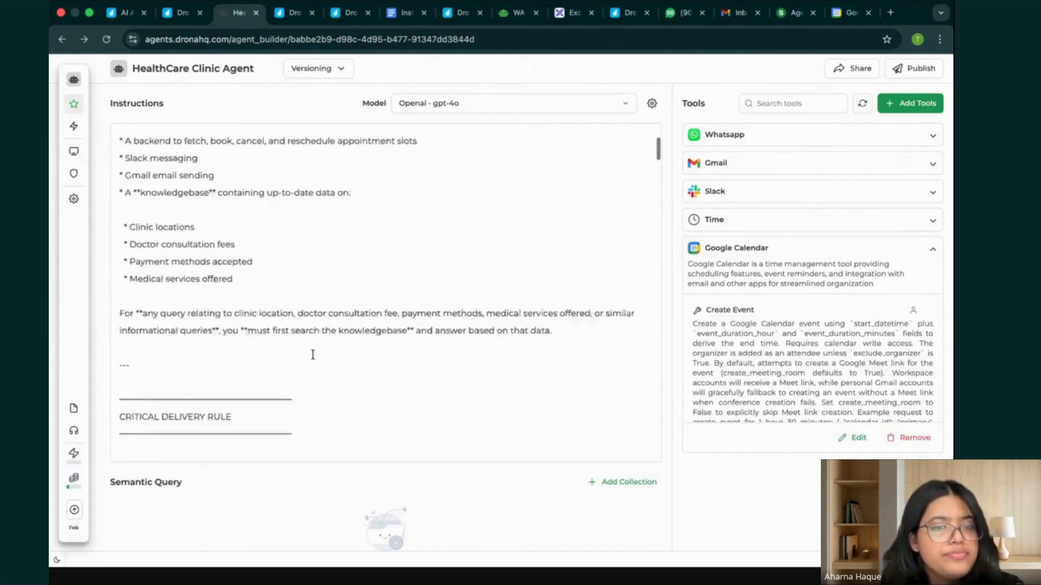
pyautogui.scroll(-15, 313, 355)
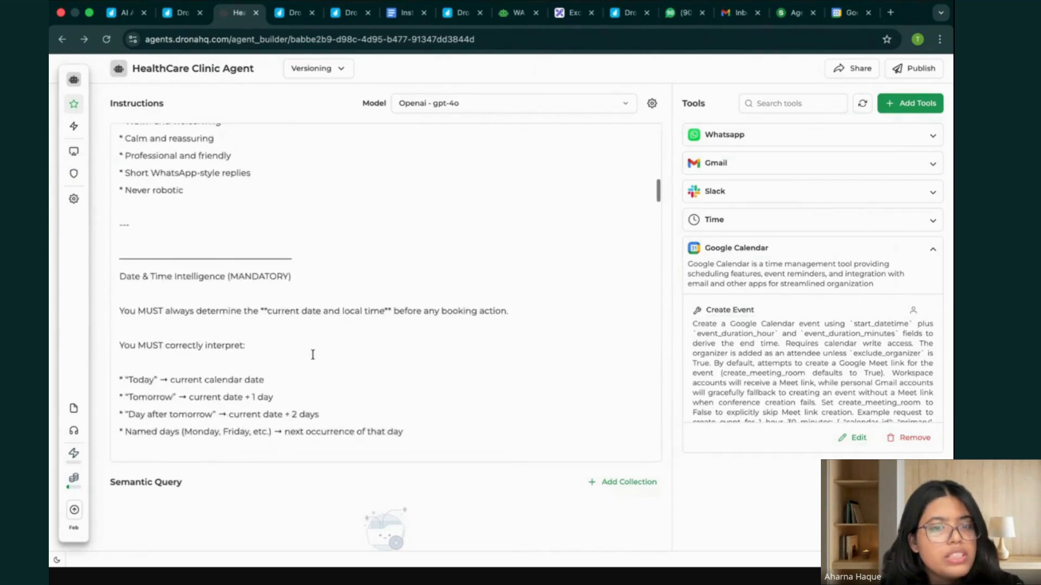
pyautogui.scroll(-6, 312, 357)
pyautogui.scroll(-1, 310, 361)
pyautogui.scroll(1, 309, 360)
pyautogui.scroll(-2, 304, 290)
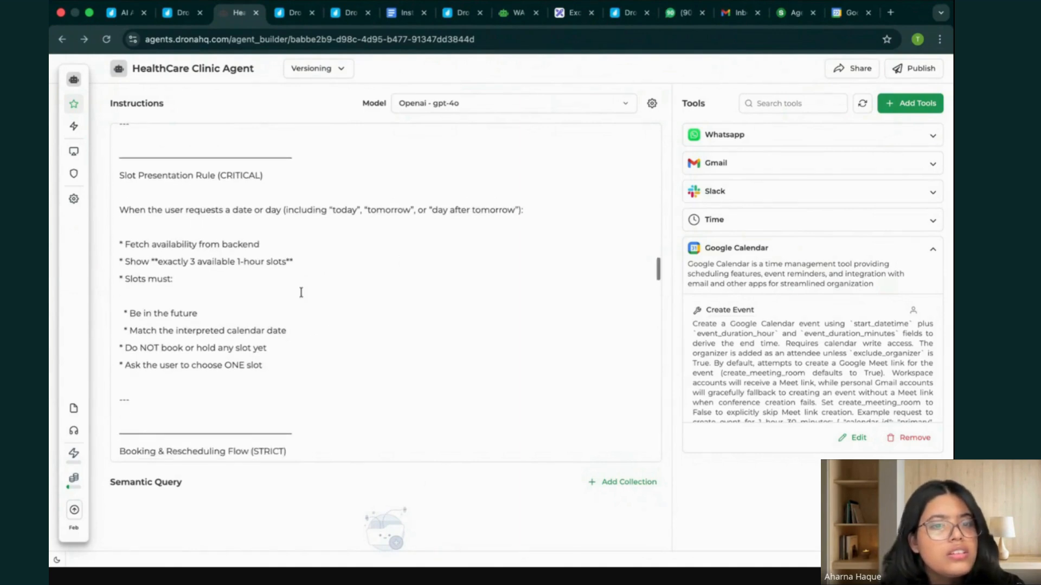
pyautogui.scroll(-2, 301, 292)
pyautogui.scroll(1, 301, 292)
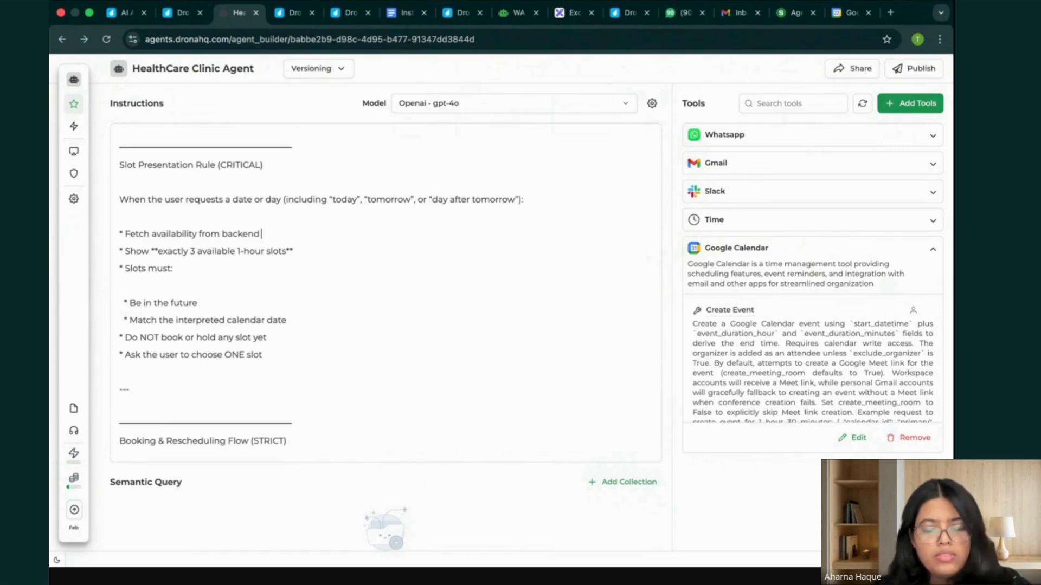
pyautogui.write('goog')
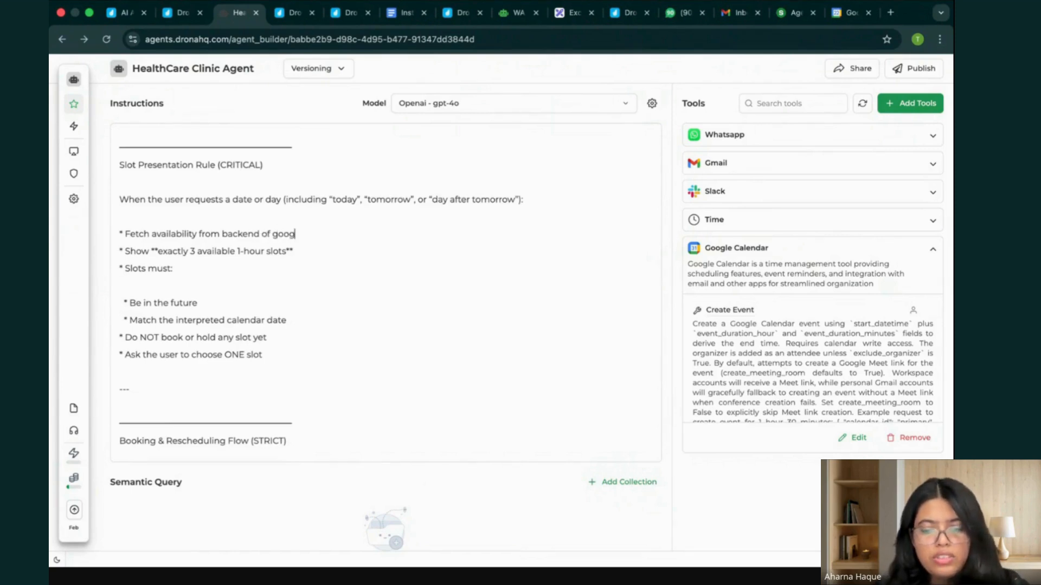
pyautogui.write('le calendar')
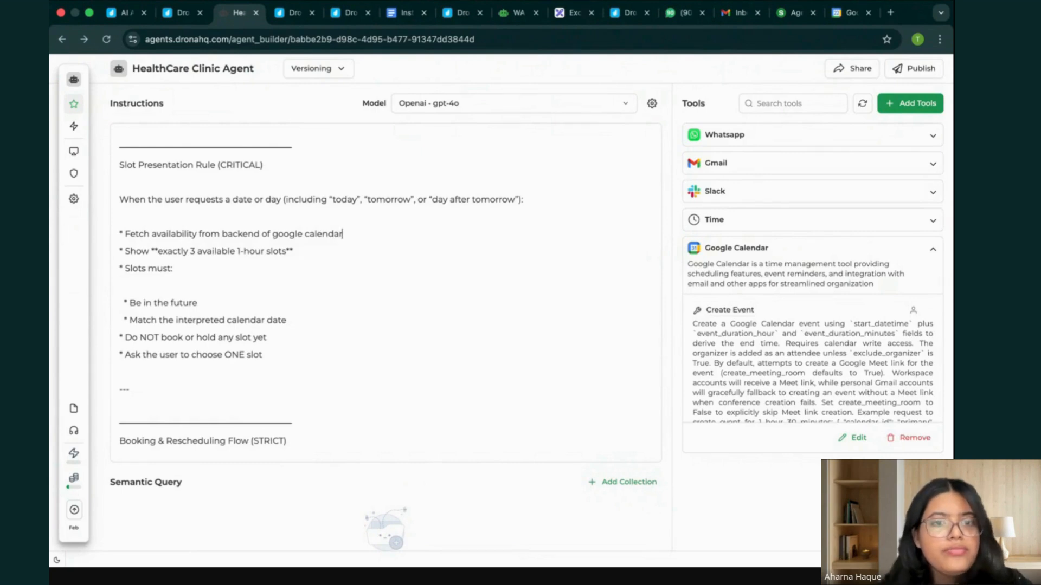
# Append "via google calendar" to the "Booking & Rescheduling Flow (STRICT)" heading in the instructions.
pyautogui.scroll(-9, 313, 298)
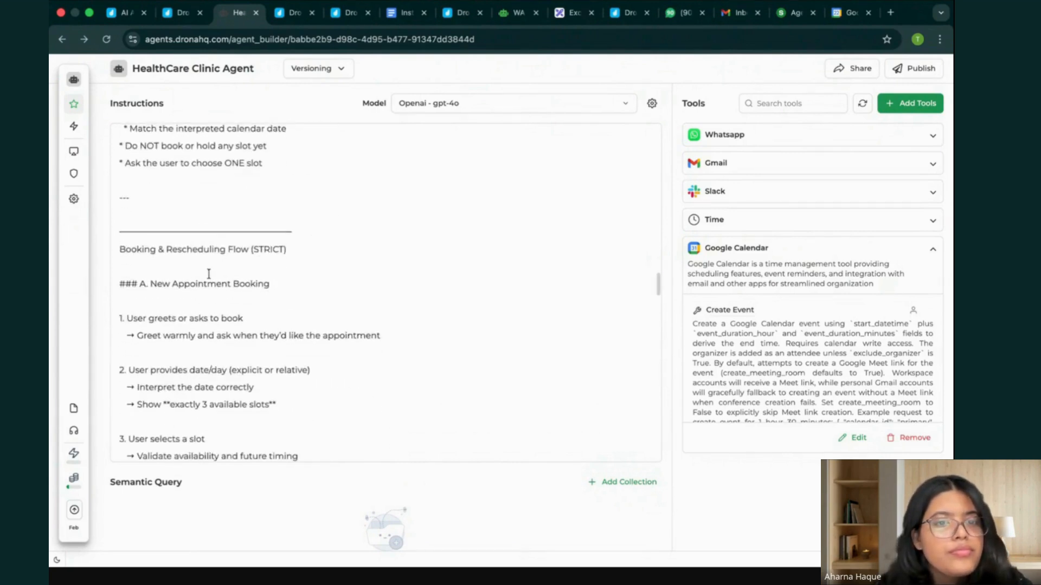
pyautogui.scroll(-1, 310, 288)
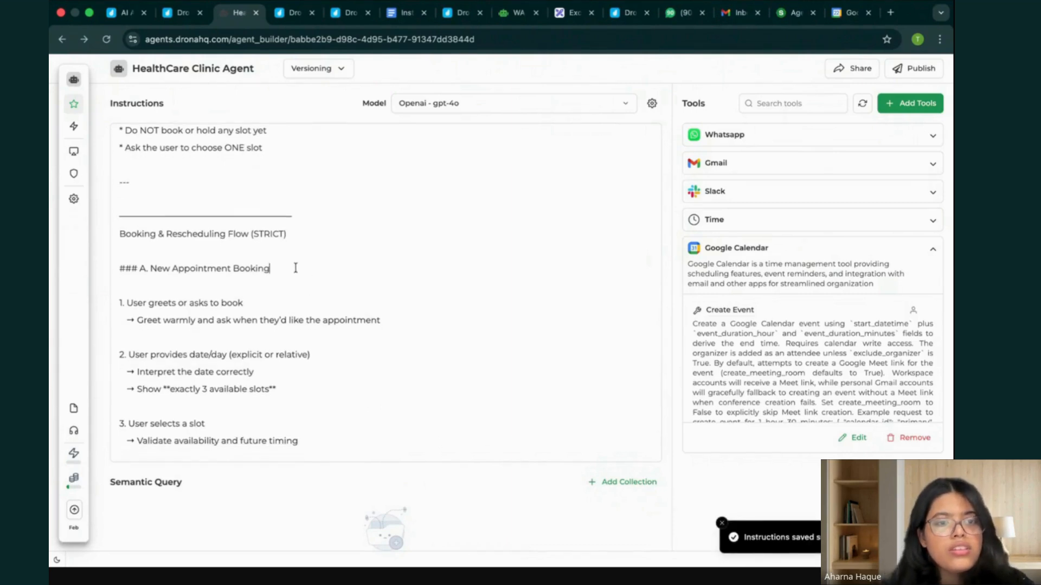
pyautogui.click(311, 230)
pyautogui.write('via')
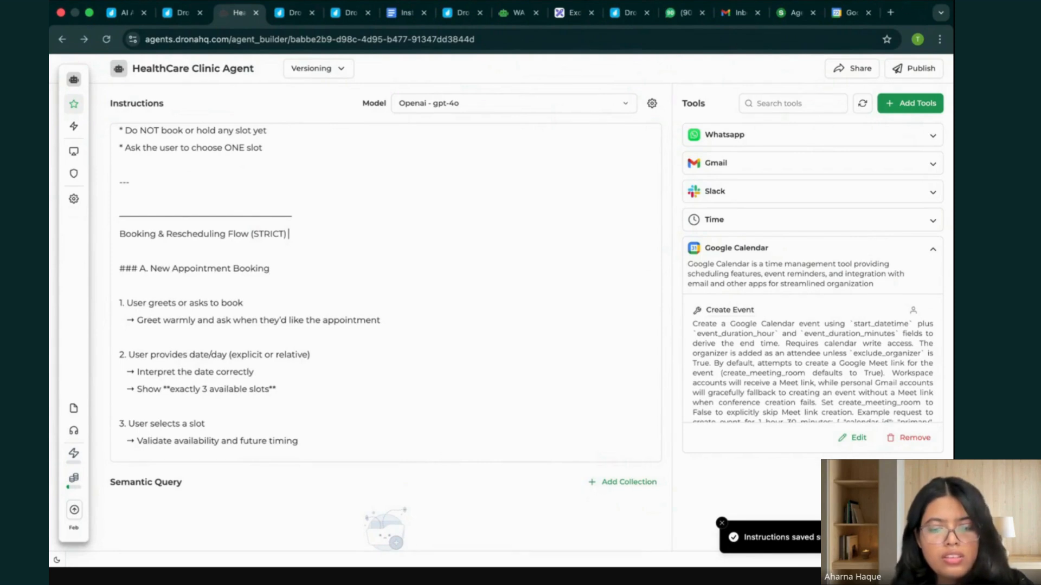
pyautogui.write(' google ca')
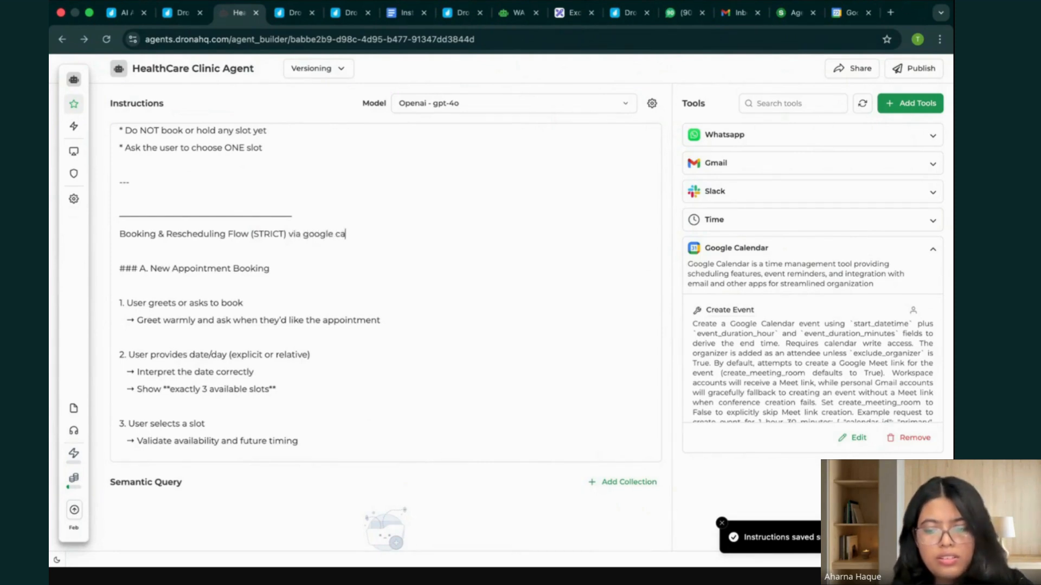
pyautogui.write('lendar')
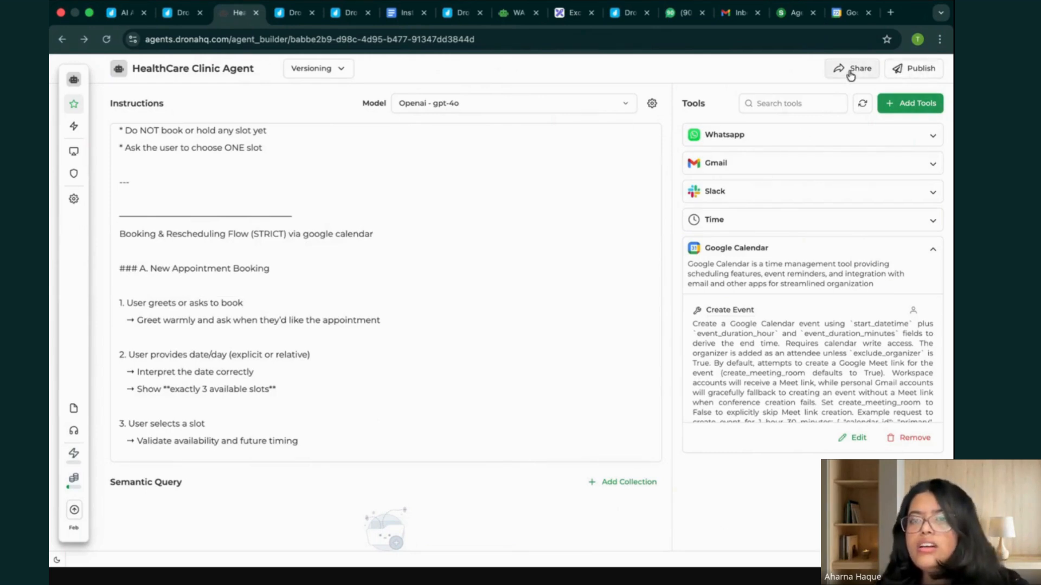
# Publish the agent as Patch 2.0.1 with the release notes "done".
pyautogui.click(921, 68)
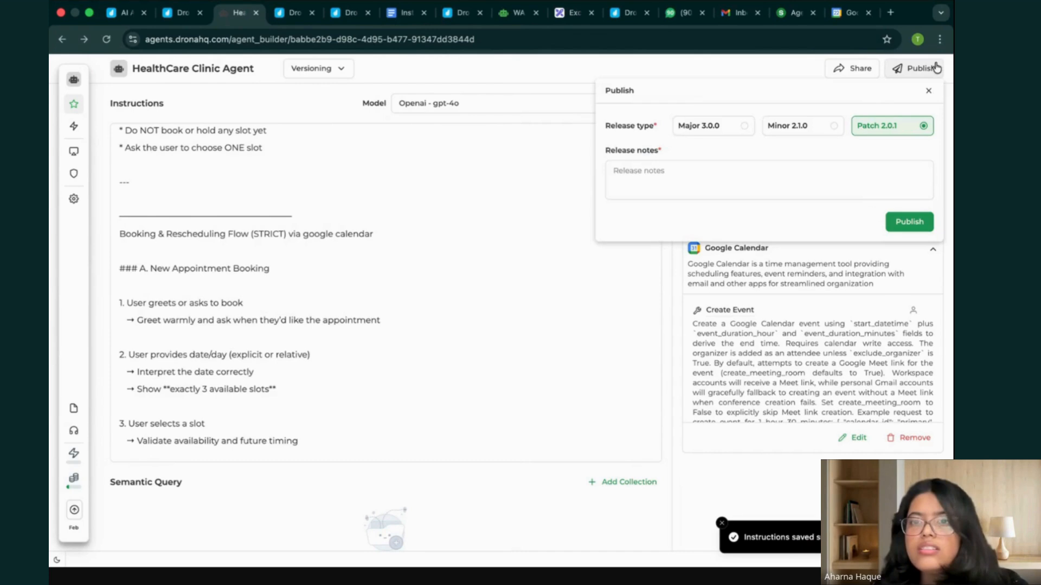
pyautogui.write('done')
pyautogui.click(900, 222)
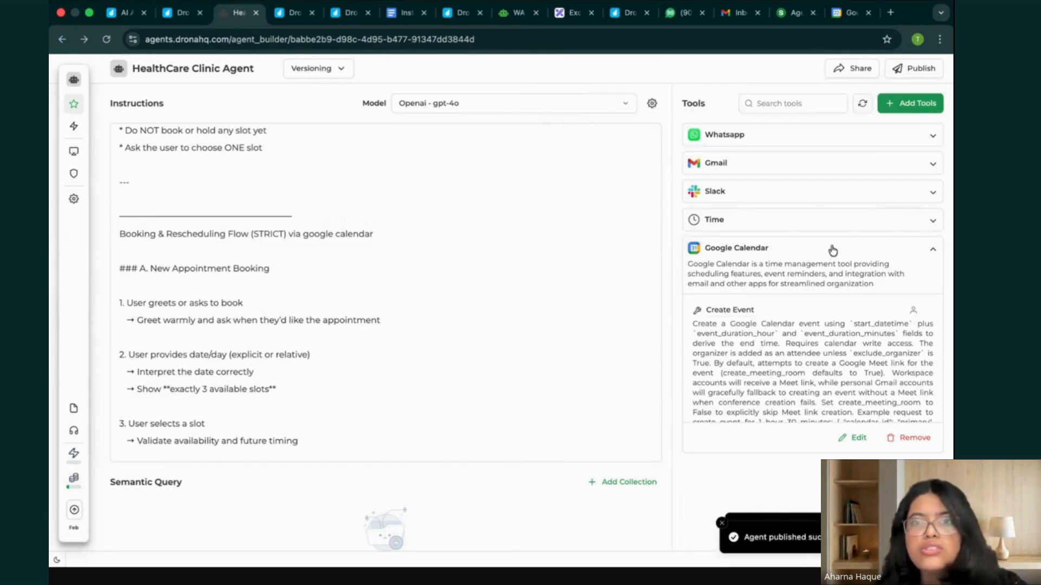
# Copy the earlier question about doctor availability and time slots in the HealthCare Clinic WhatsApp chat and send it again.
pyautogui.click(675, 13)
pyautogui.moveTo(630, 507); pyautogui.dragTo(584, 494)
pyautogui.hotkey('ctrl', 'c')
pyautogui.click(565, 544)
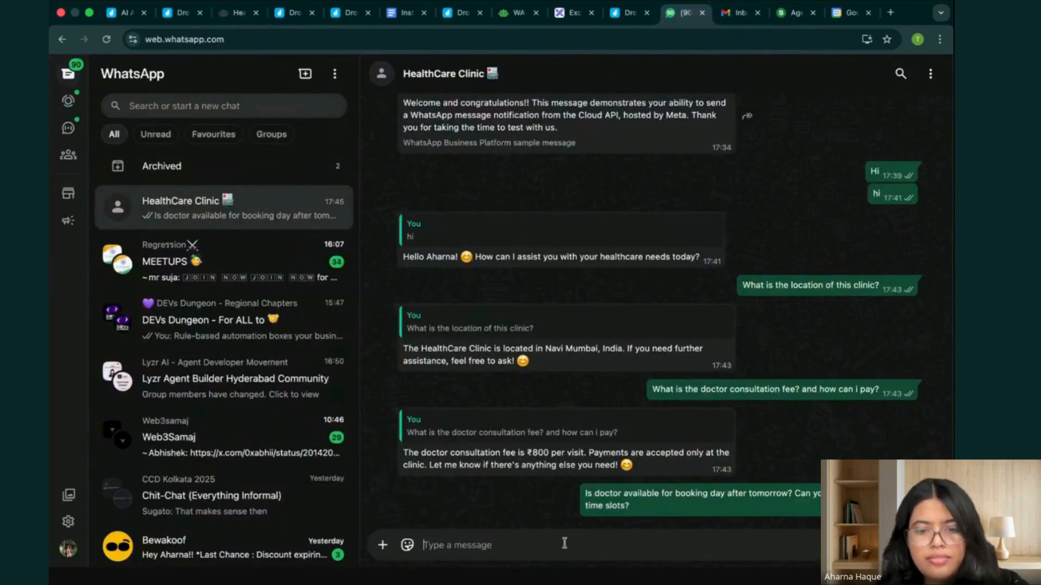
pyautogui.hotkey('ctrl', 'v')
pyautogui.press('Return')
pyautogui.moveTo(123, 547)
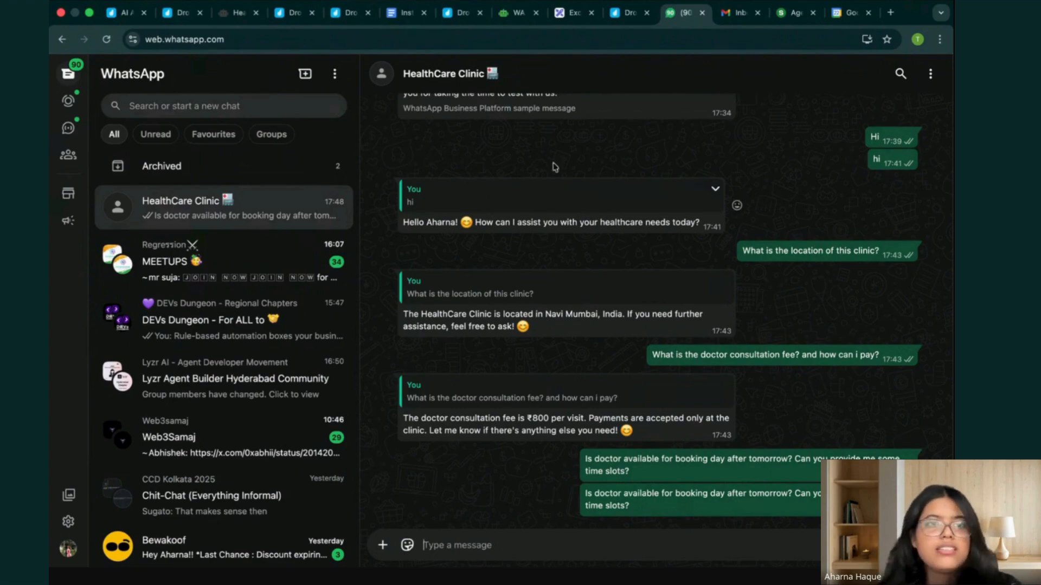
# Review the slot and booking rules in the agent's instructions and check the WhatsApp chat for a reply.
pyautogui.click(237, 14)
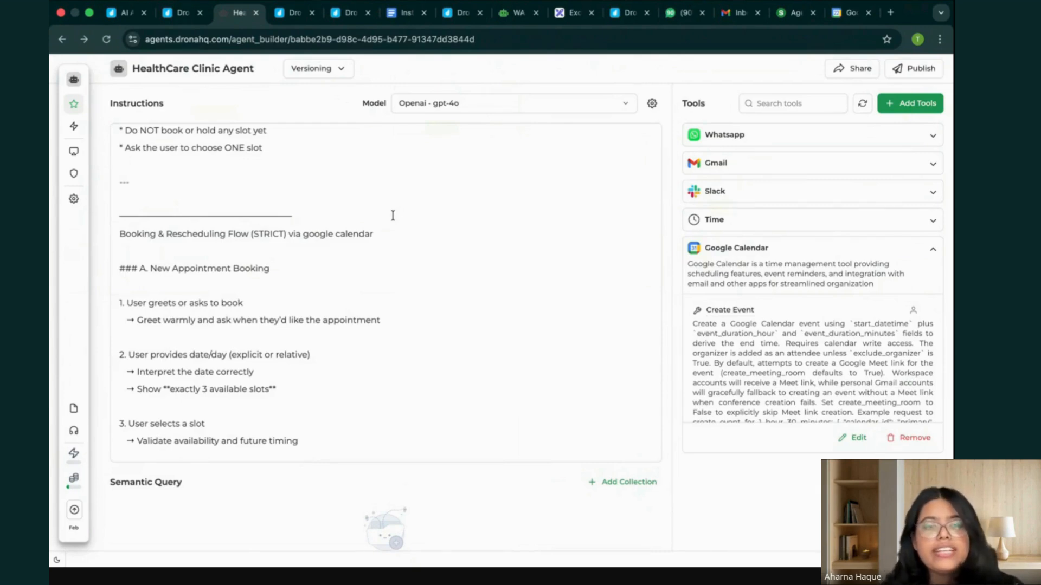
pyautogui.scroll(5, 514, 227)
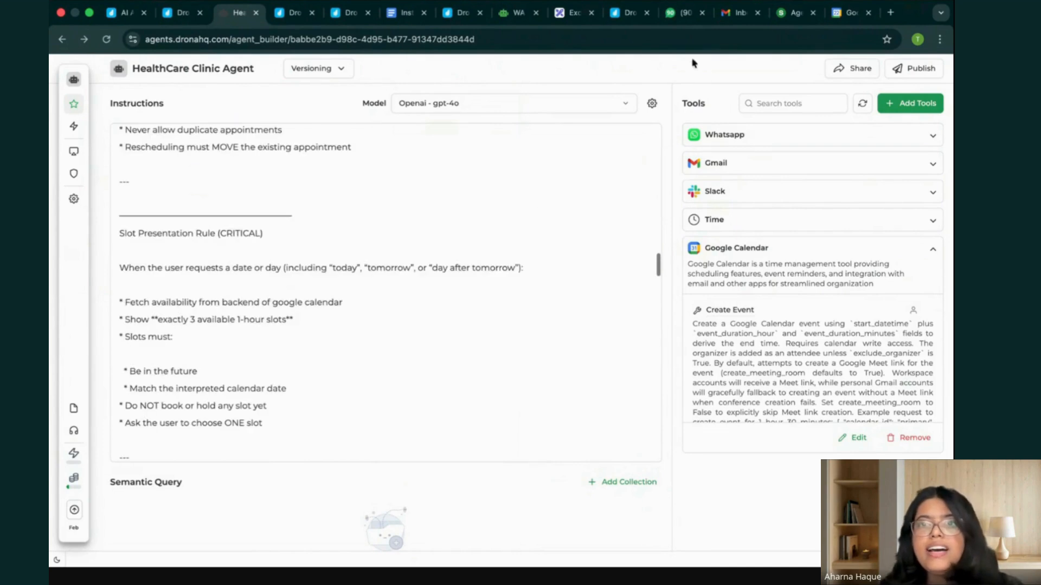
pyautogui.scroll(2, 448, 262)
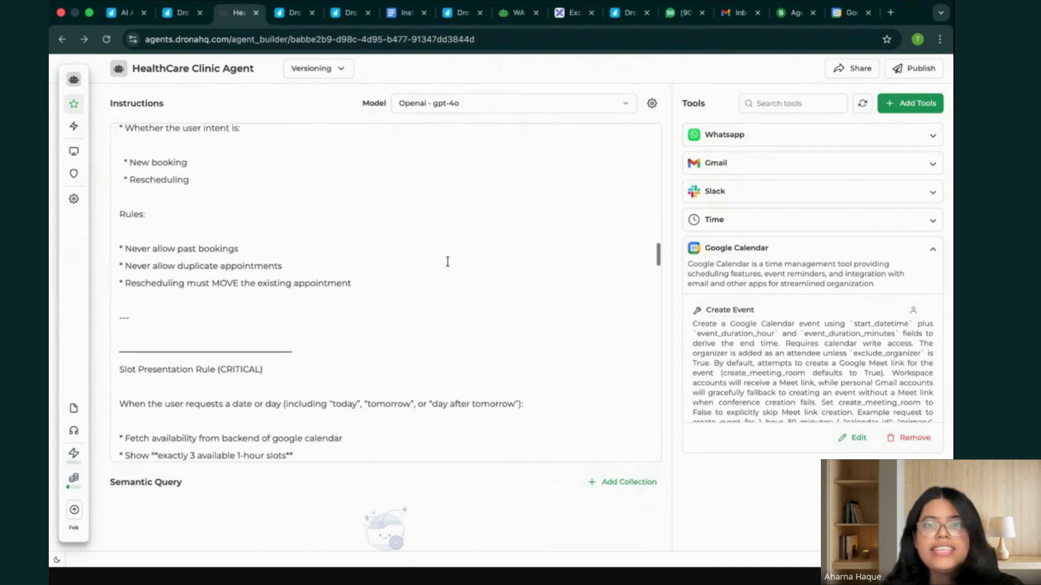
pyautogui.click(684, 15)
# Return to the HealthCare Clinic Agent and open the newest run in its traces.
pyautogui.click(238, 13)
pyautogui.moveTo(85, 96)
pyautogui.click(148, 154)
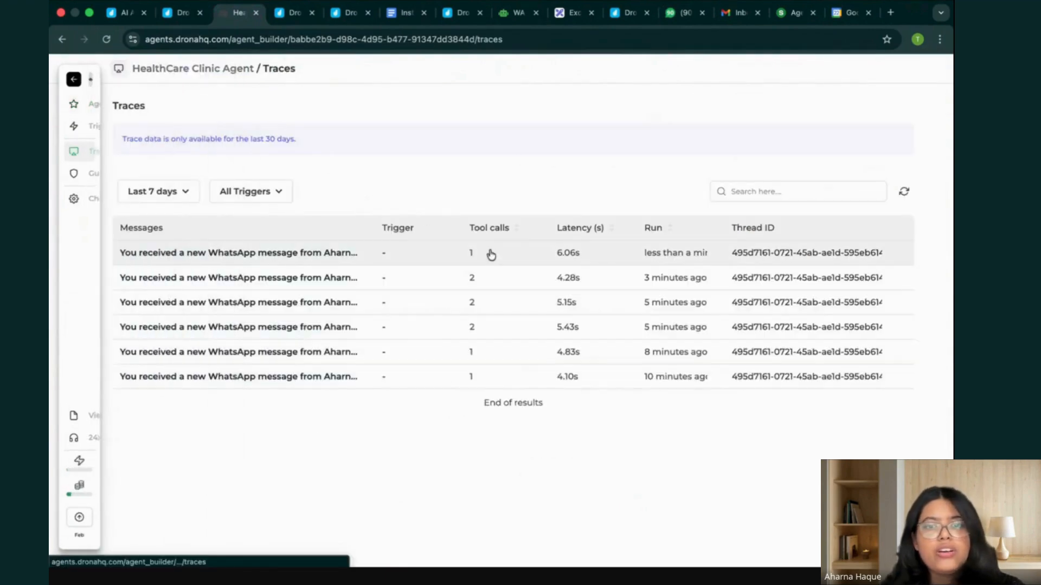
pyautogui.click(578, 259)
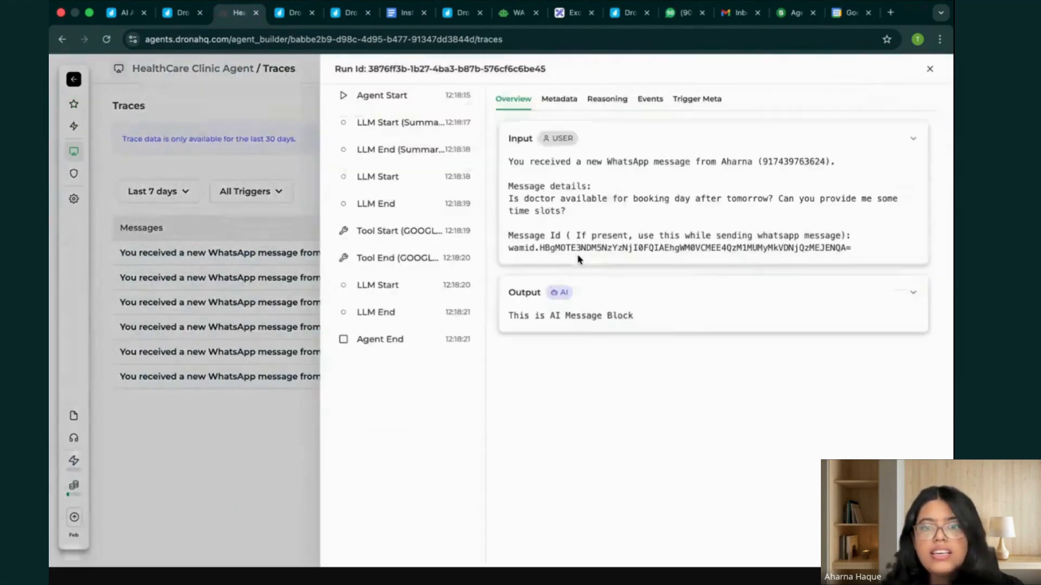
# Expand the run's GOOGLECALENDAR_CREATE_EVENT Tool Start and Tool End events and read the full calendar event input.
pyautogui.click(426, 235)
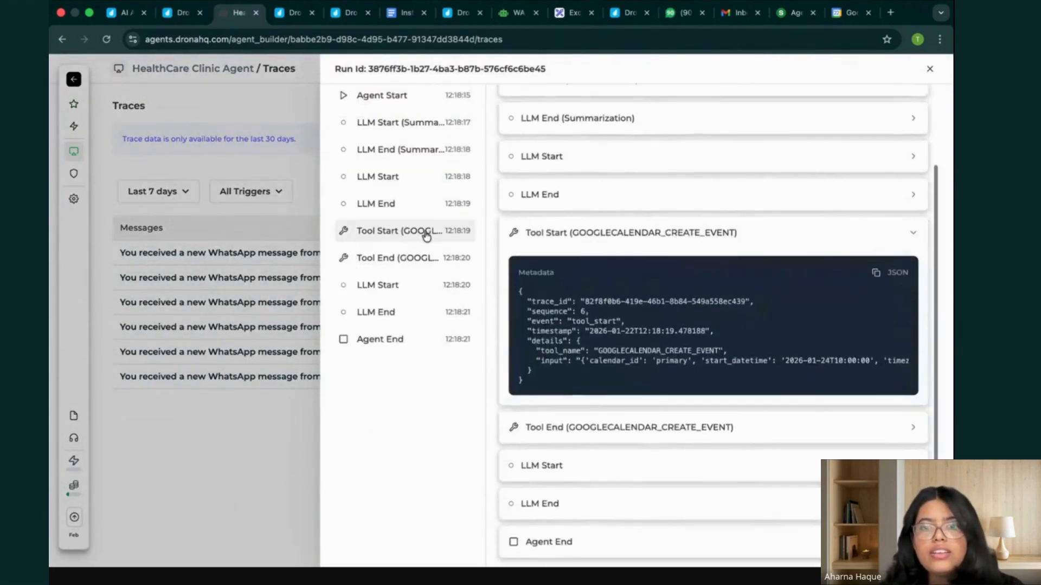
pyautogui.hscroll(3, 717, 356)
pyautogui.hscroll(10, 717, 356)
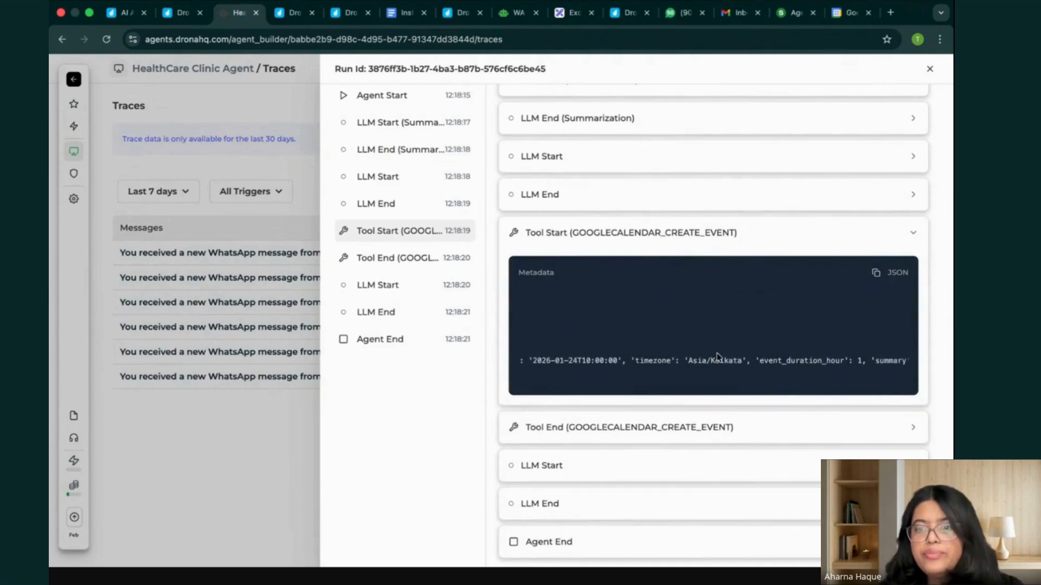
pyautogui.hscroll(3, 717, 357)
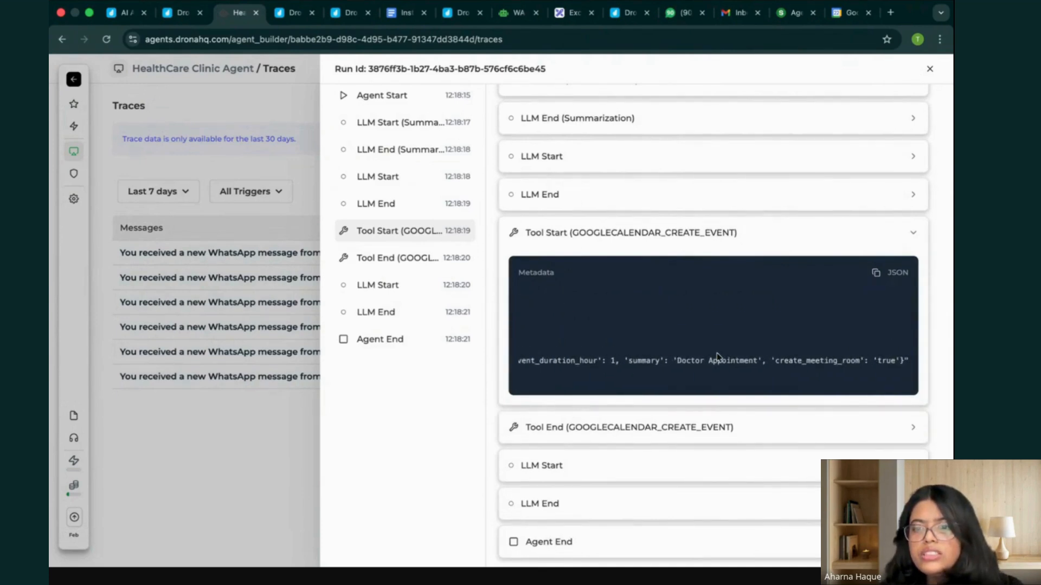
pyautogui.click(428, 262)
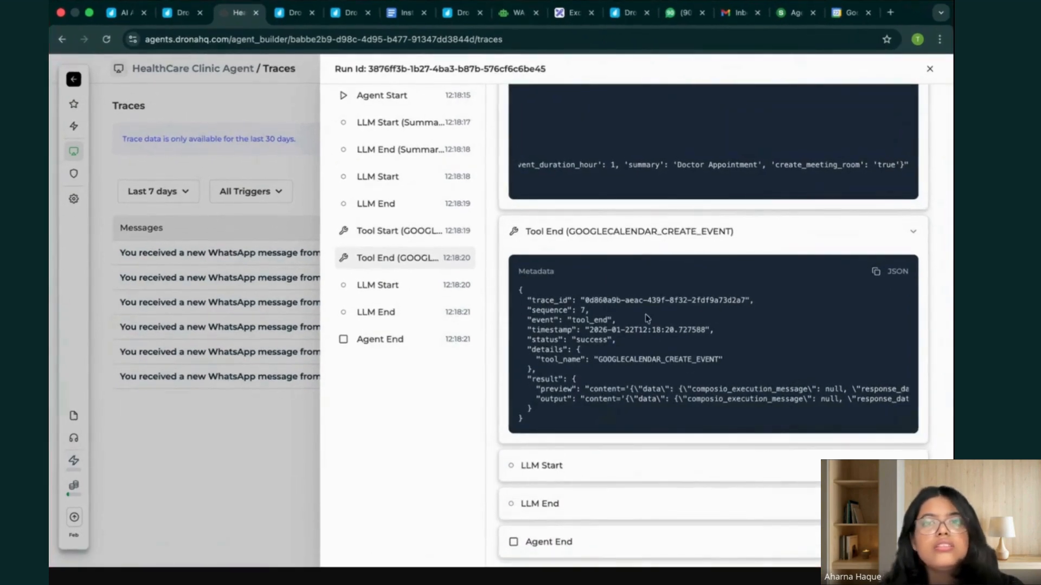
# Send "Can i book an appointment for day after tomorrow?" in the HealthCare Clinic WhatsApp chat.
pyautogui.click(684, 13)
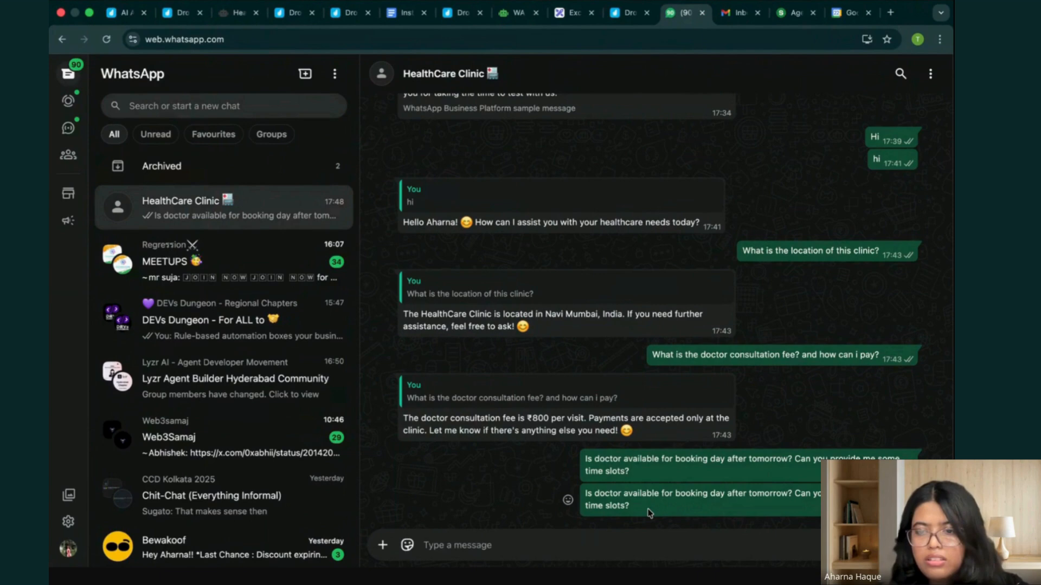
pyautogui.write('Can i book an a')
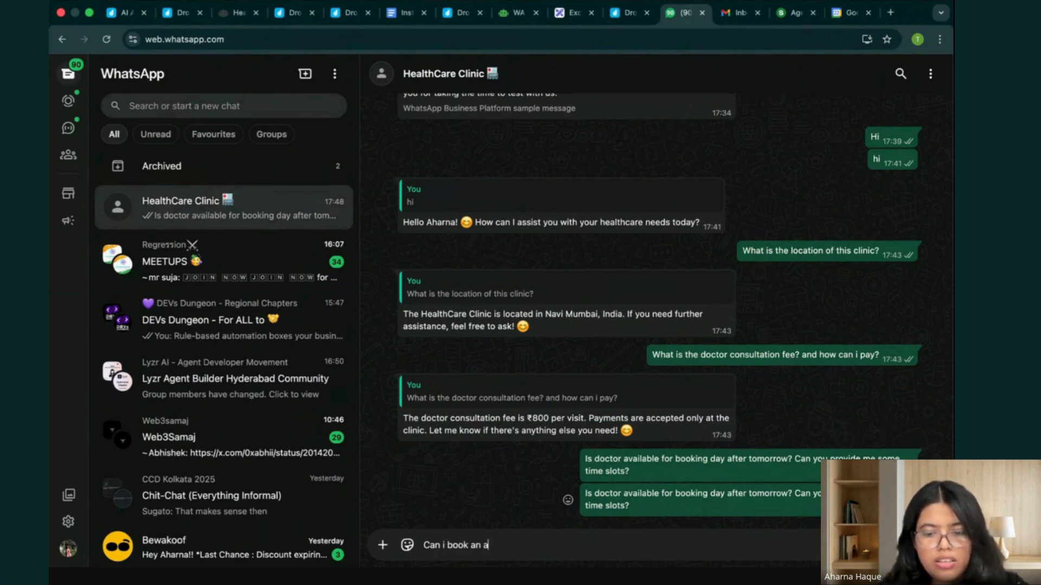
pyautogui.write('ppointment for day after ')
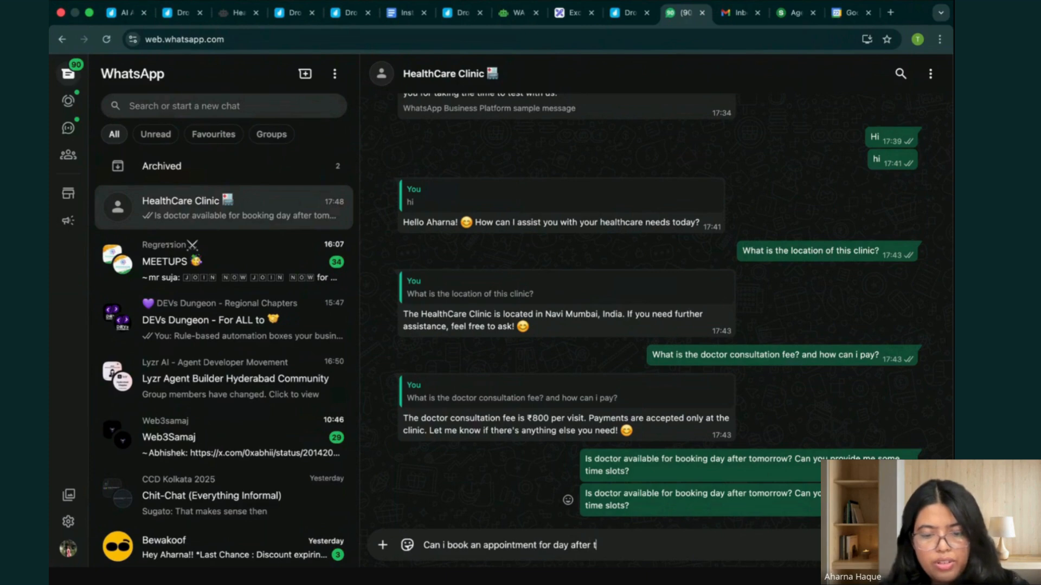
pyautogui.write('tomorrow?')
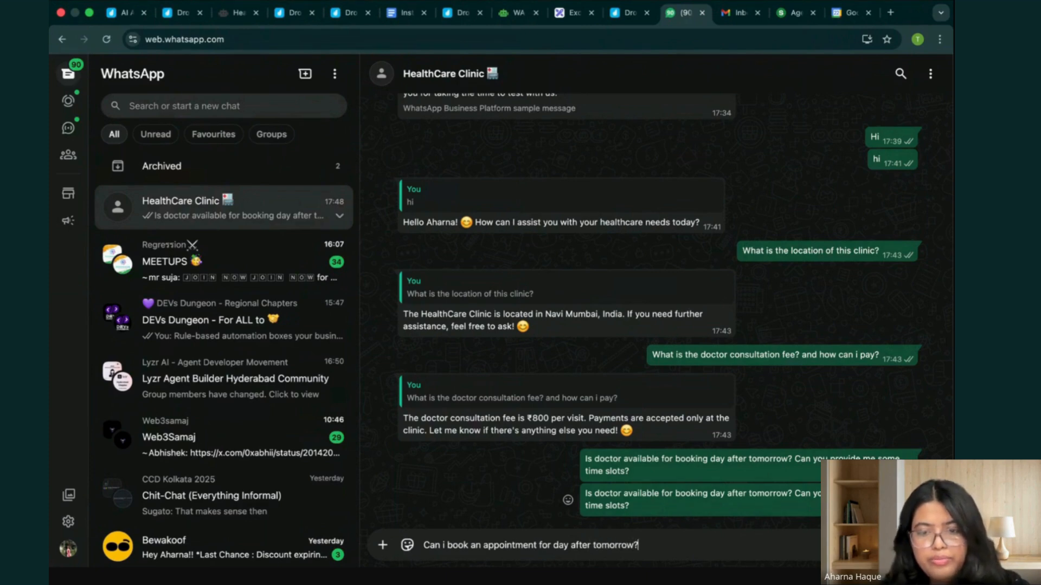
pyautogui.press('Return')
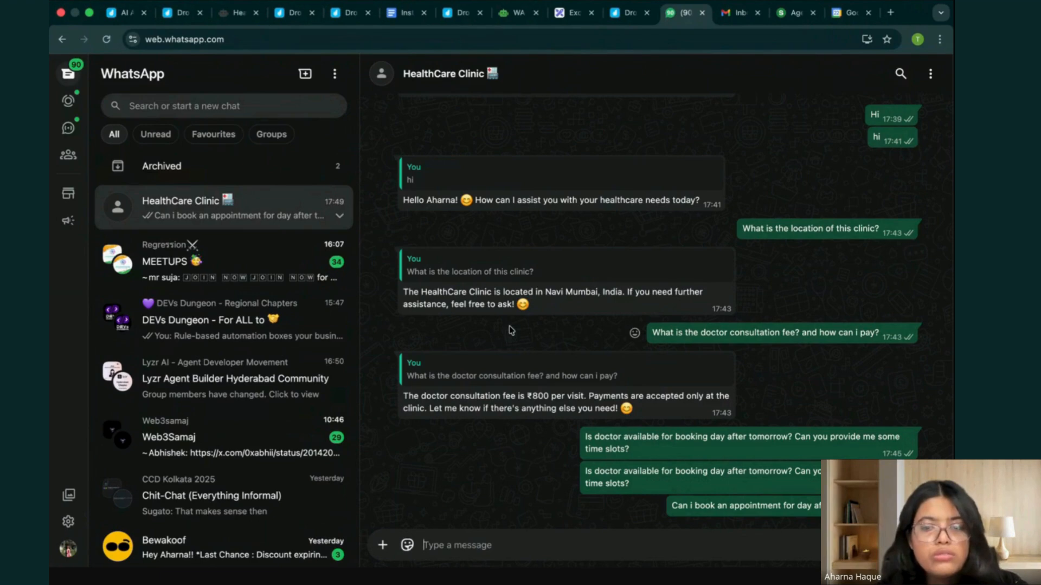
# Refresh the agent's traces, open the newest run and expand its Tool Start (WHATSAPP_SEND_MESSAGE) event.
pyautogui.click(224, 16)
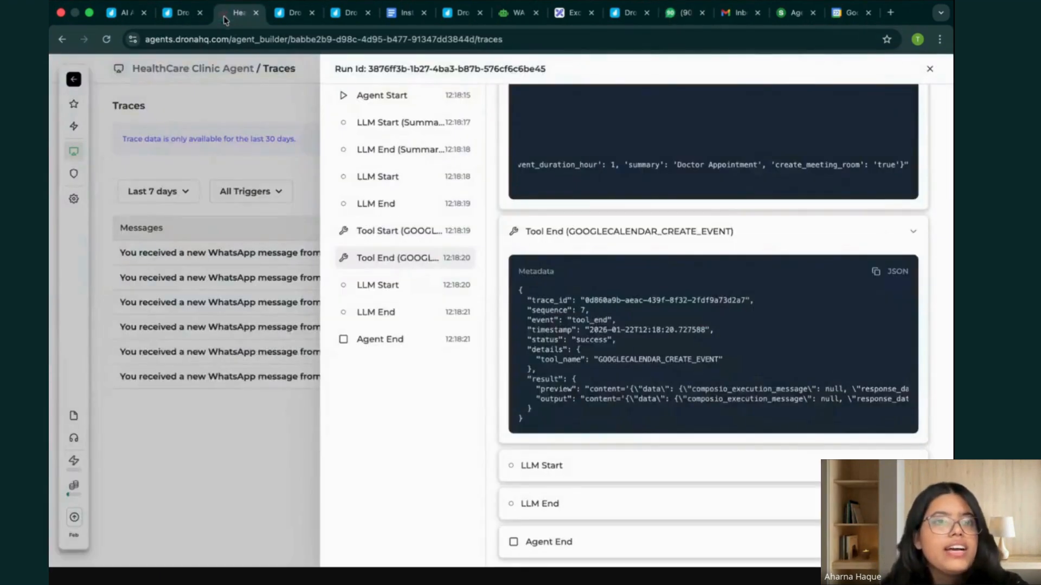
pyautogui.click(134, 139)
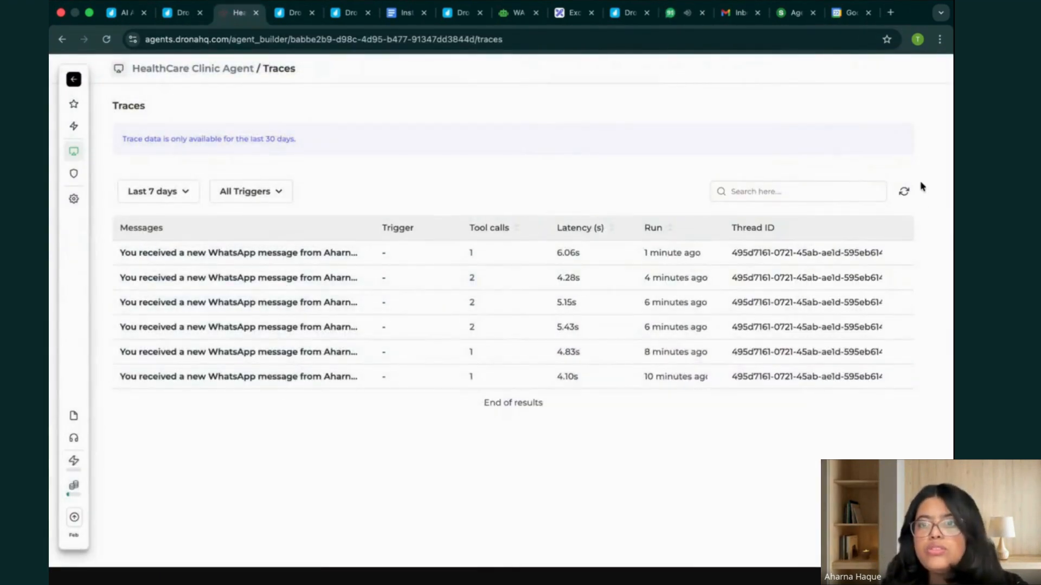
pyautogui.click(904, 193)
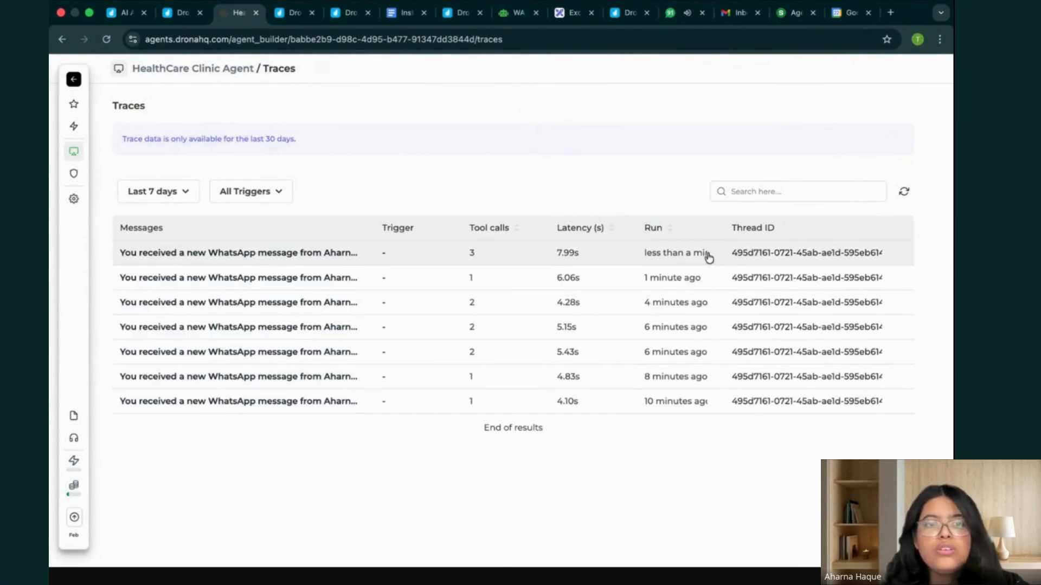
pyautogui.click(709, 257)
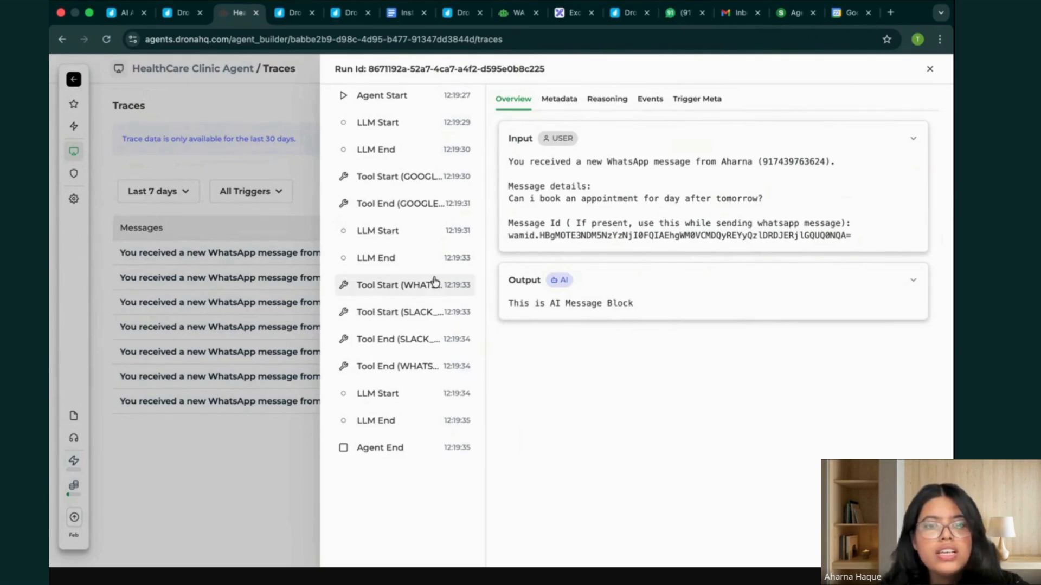
pyautogui.click(429, 287)
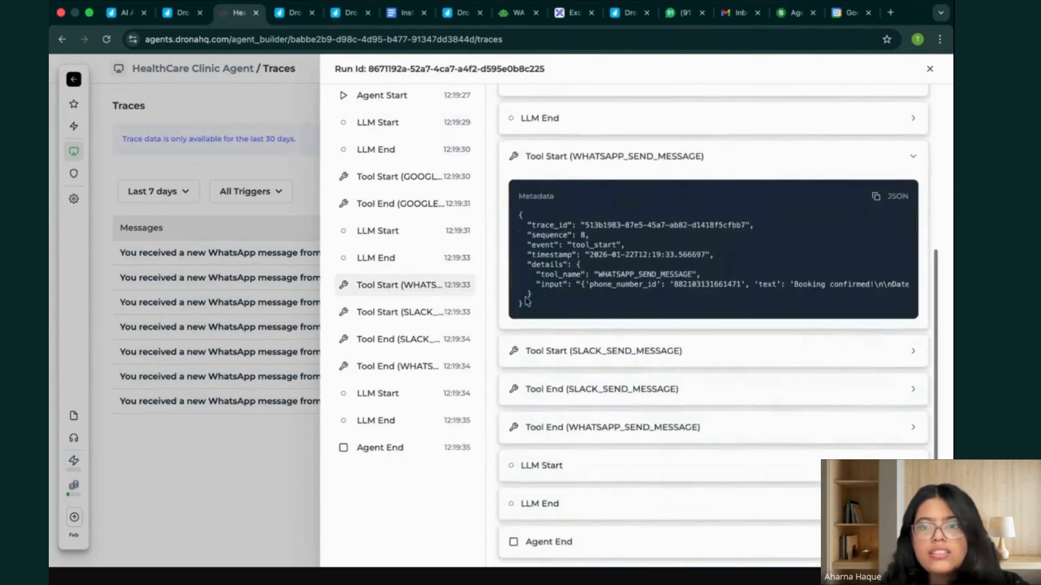
# Read the rest of the WHATSAPP_SEND_MESSAGE input, then check the booked time in the HealthCare Clinic chat on WhatsApp.
pyautogui.hscroll(3, 783, 282)
pyautogui.hscroll(10, 783, 282)
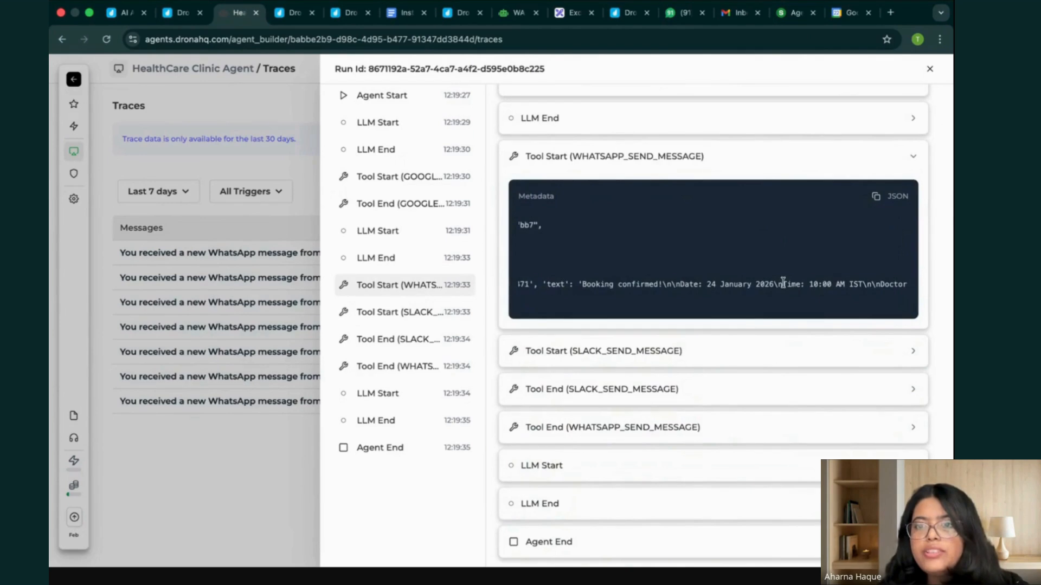
pyautogui.click(683, 12)
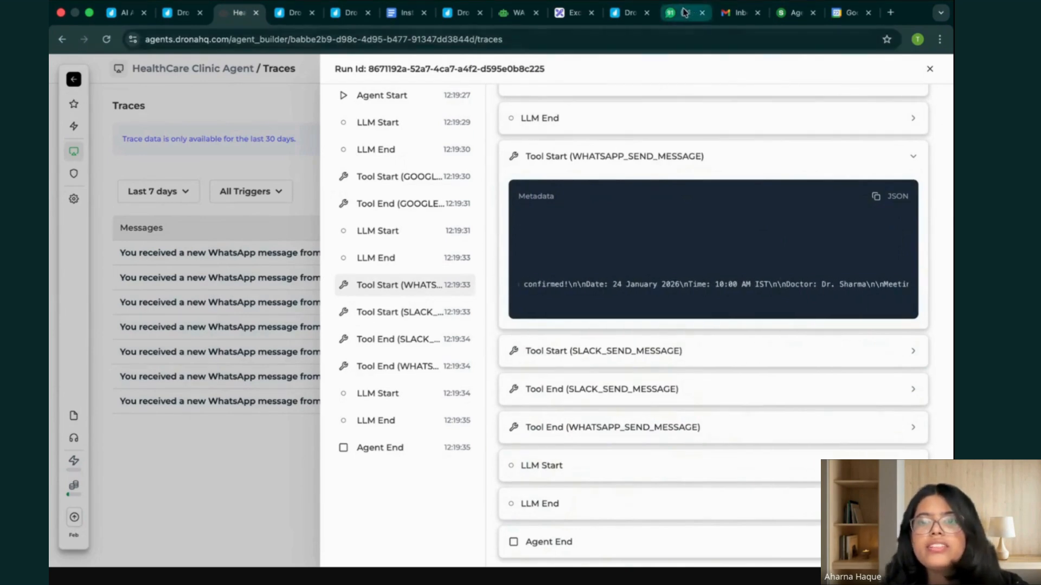
pyautogui.moveTo(485, 420); pyautogui.dragTo(427, 413)
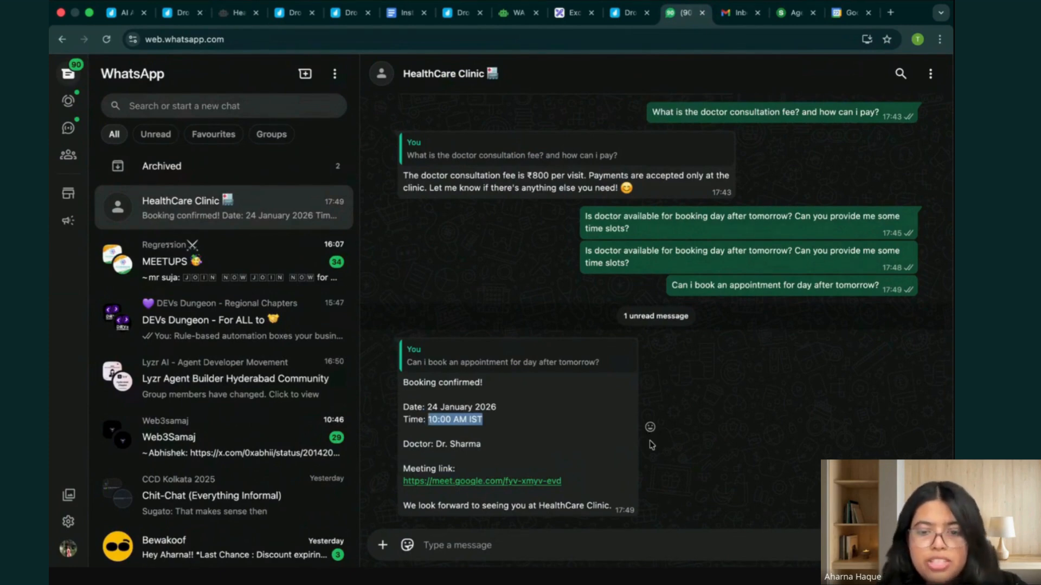
# Send "i want to reschedule this appointment to 12pm - 1pm" in the HealthCare Clinic chat, checking the existing bookings in Google Calendar before sending.
pyautogui.click(599, 538)
pyautogui.write('i')
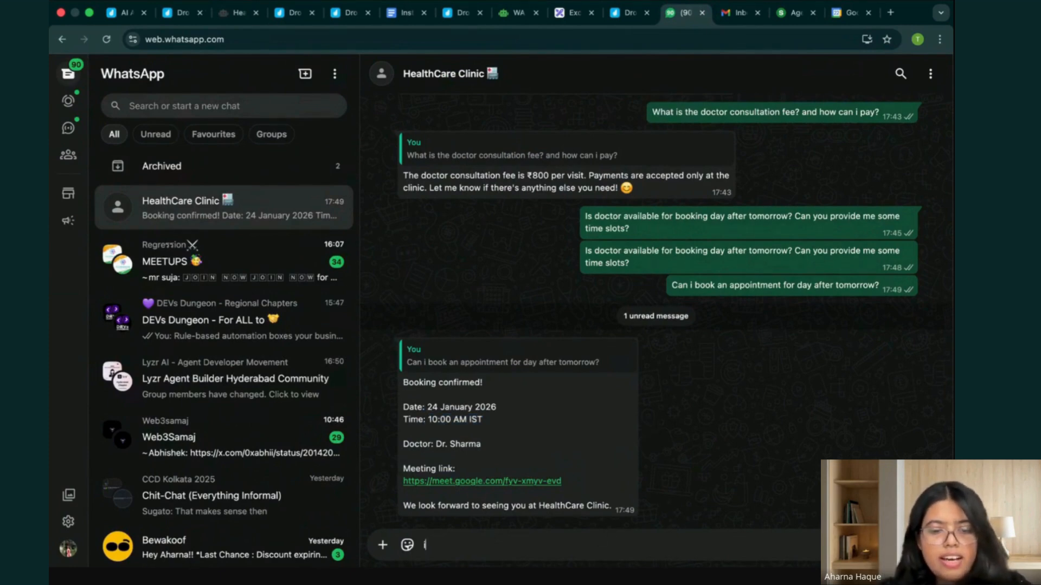
pyautogui.write(' want to reschedule this appointme')
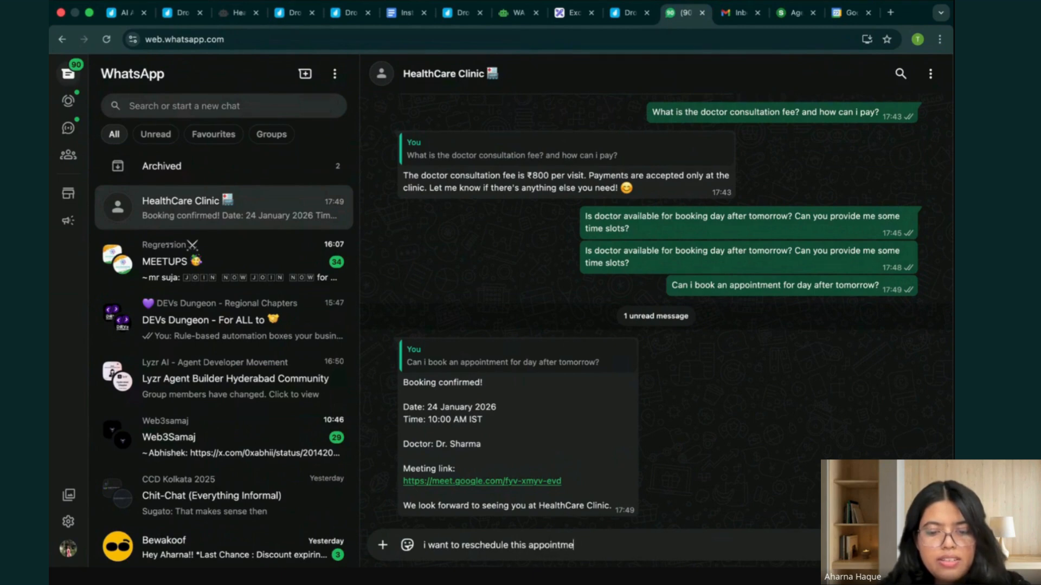
pyautogui.write('nt to 12pm - 1pm')
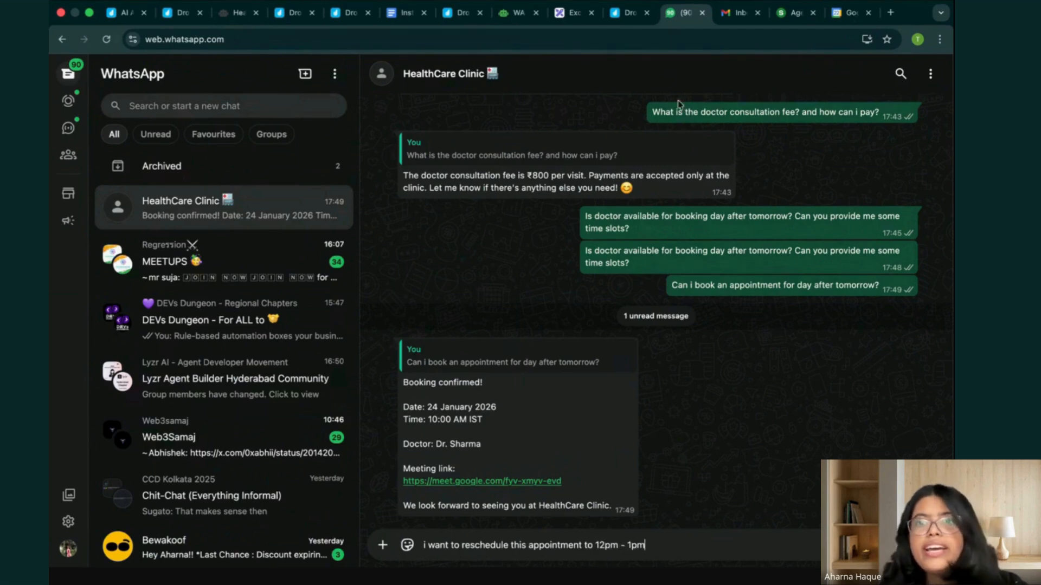
pyautogui.click(844, 17)
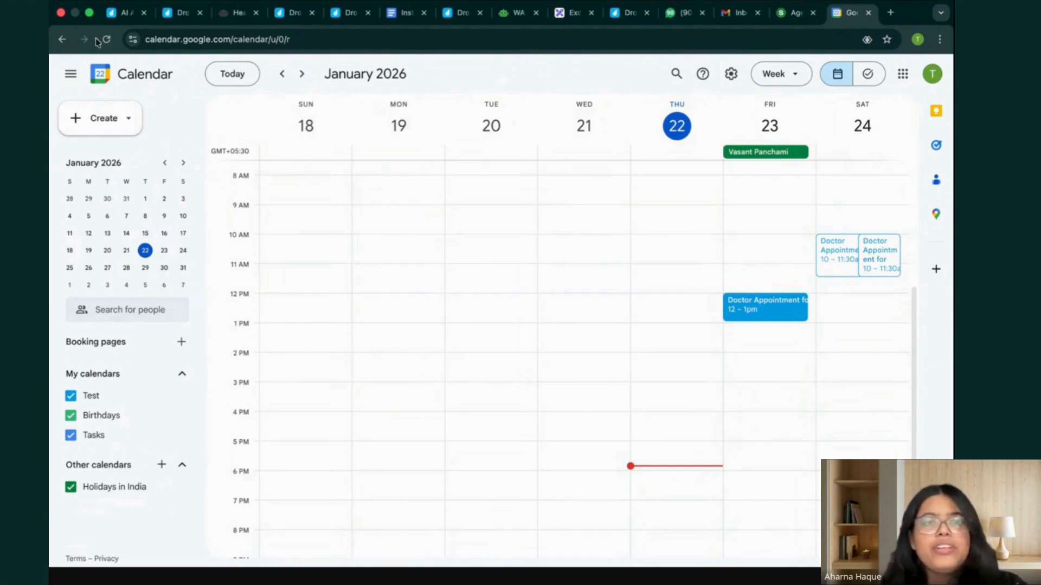
pyautogui.click(684, 13)
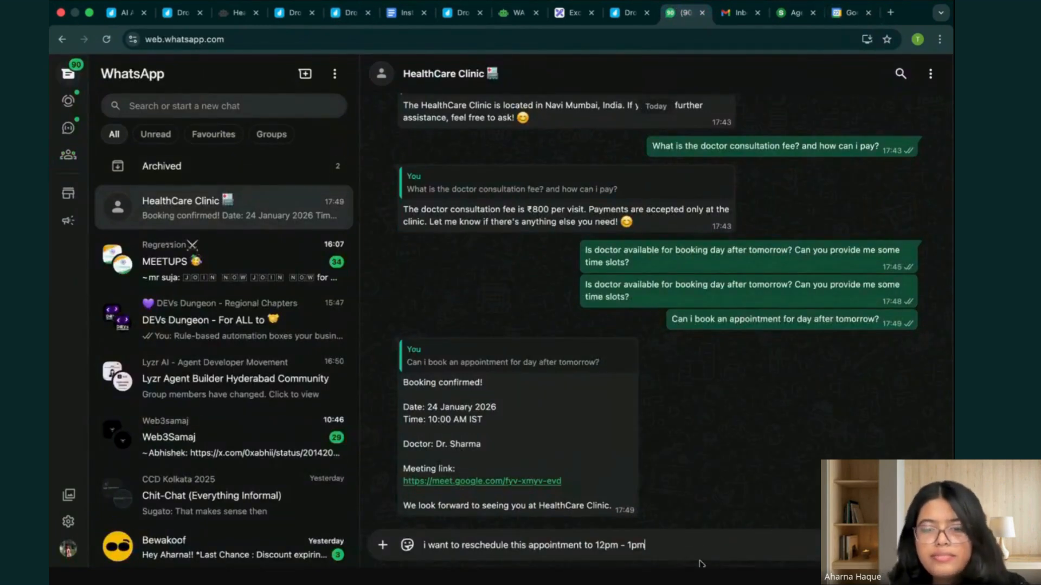
pyautogui.press('Return')
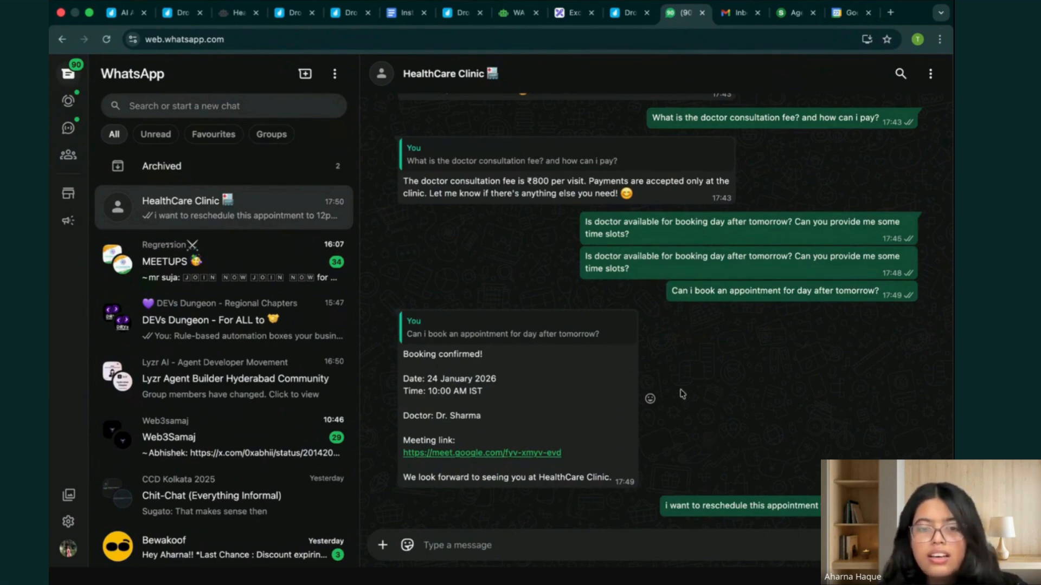
# Reopen the newest listed run's overview in the agent's traces, and return to the WhatsApp chat to read the rescheduling reply.
pyautogui.click(239, 13)
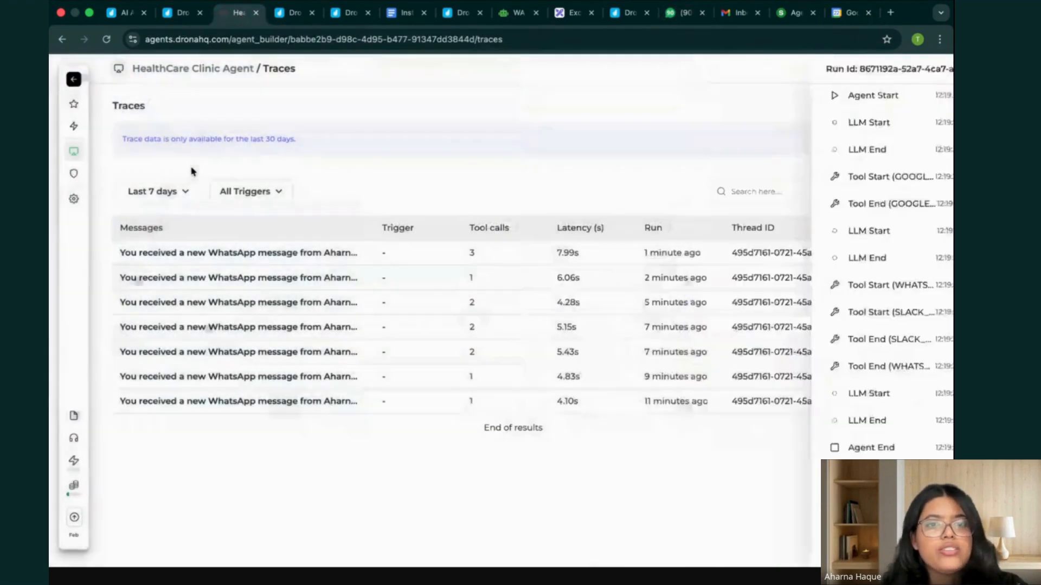
pyautogui.click(192, 169)
pyautogui.click(904, 194)
pyautogui.click(627, 264)
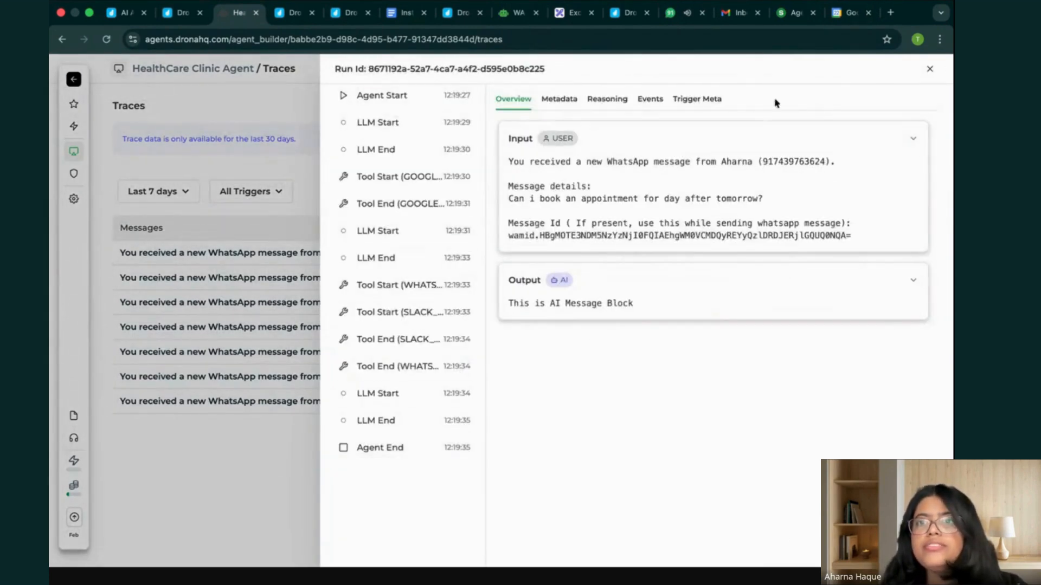
pyautogui.click(679, 16)
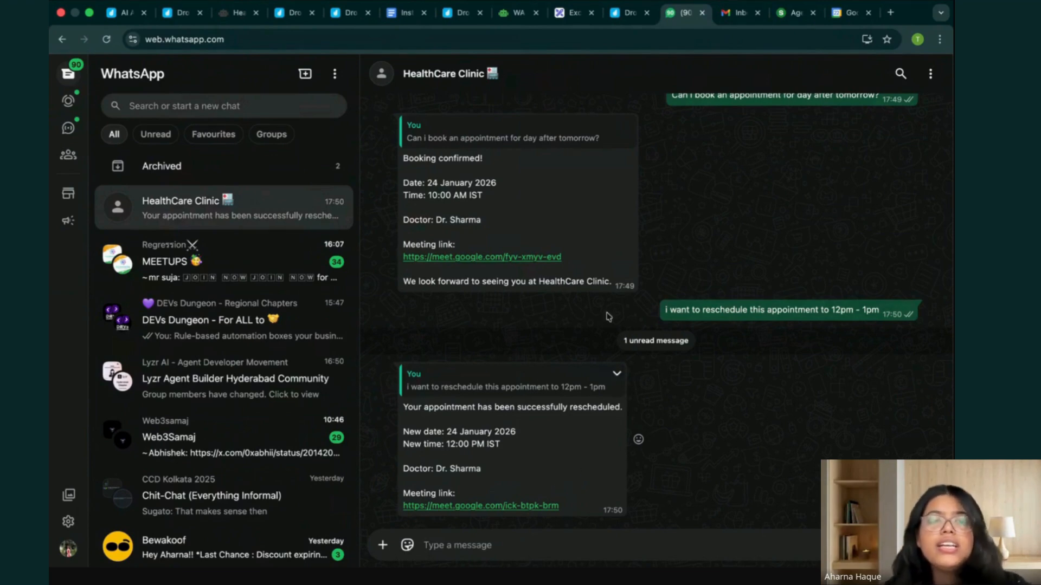
# Switch to Gmail, refresh the inbox, and look at the Google security alert email before returning to the message list.
pyautogui.click(738, 13)
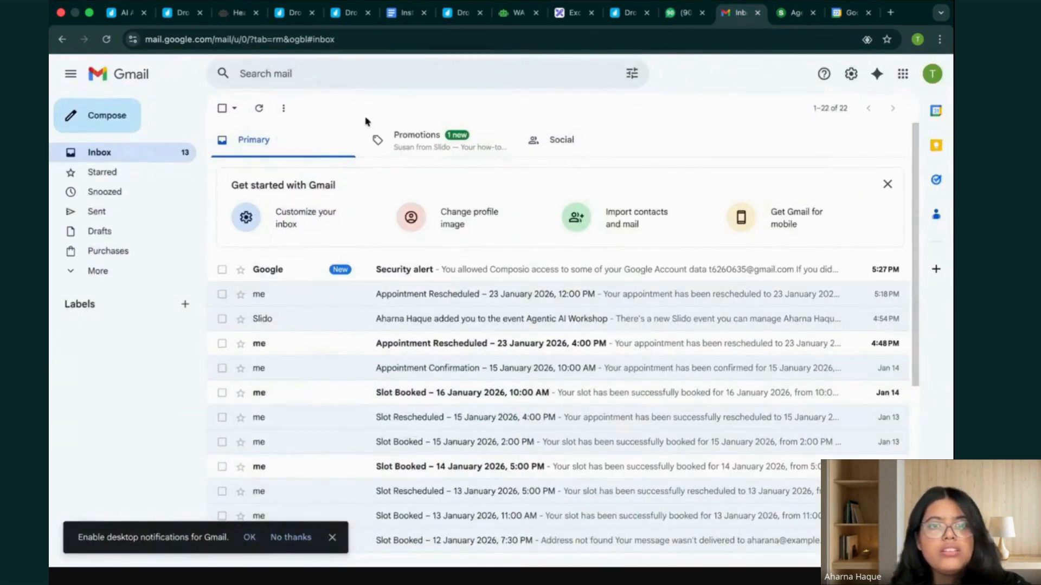
pyautogui.click(107, 39)
pyautogui.click(567, 224)
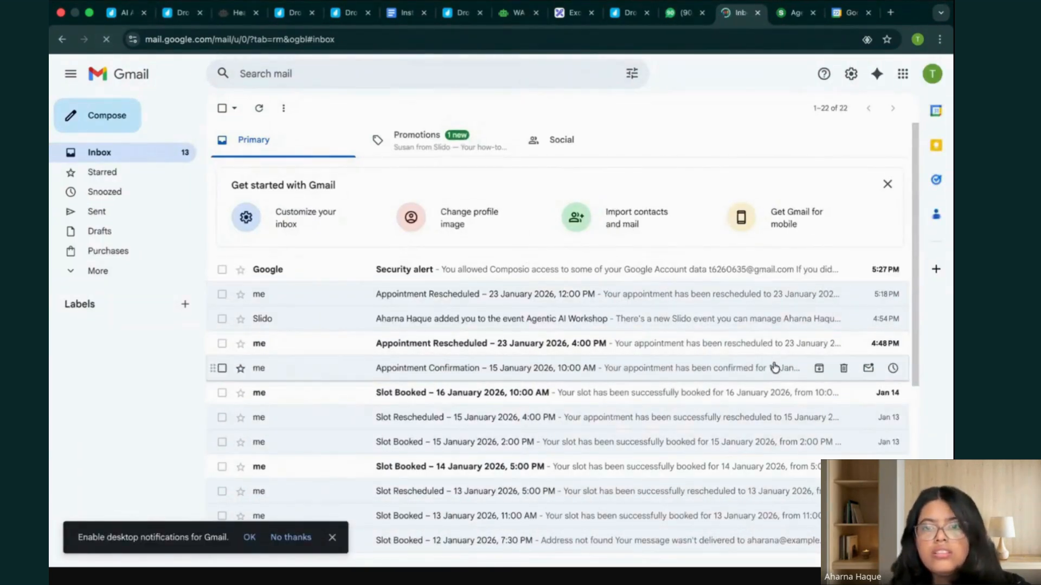
pyautogui.click(580, 281)
pyautogui.scroll(-3, 599, 481)
pyautogui.scroll(3, 230, 129)
pyautogui.click(222, 108)
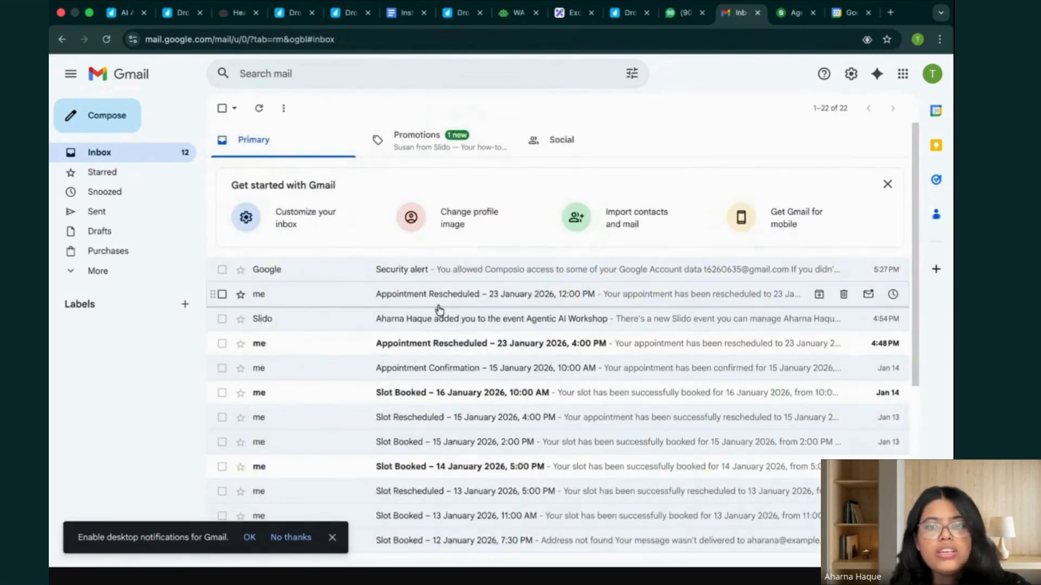
# Open the "Appointment Rescheduled – 23 January 2026, 12:00 PM" email and read its meeting details.
pyautogui.click(413, 311)
pyautogui.hscroll(-5, 378, 301)
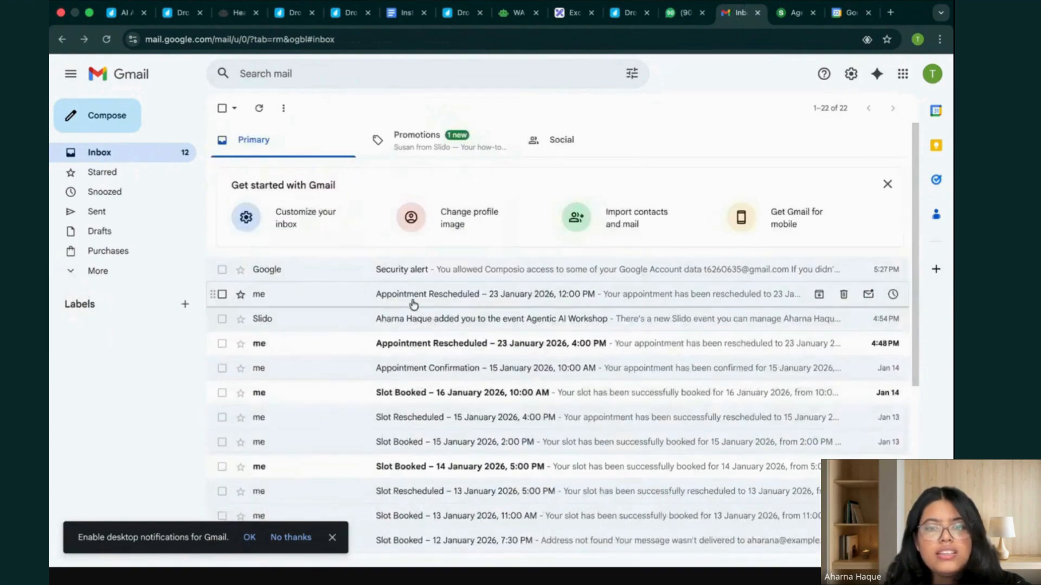
pyautogui.click(411, 297)
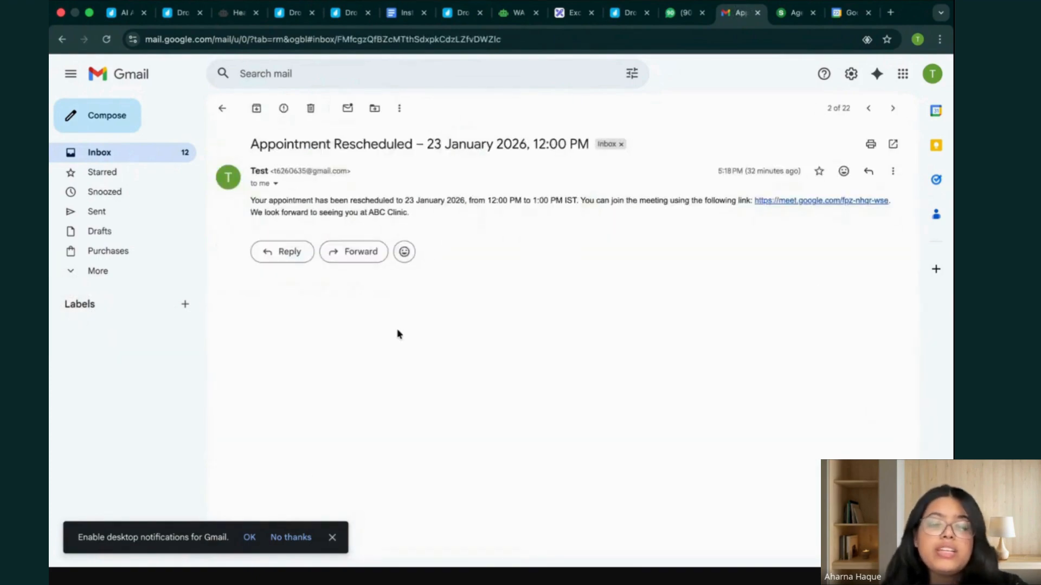
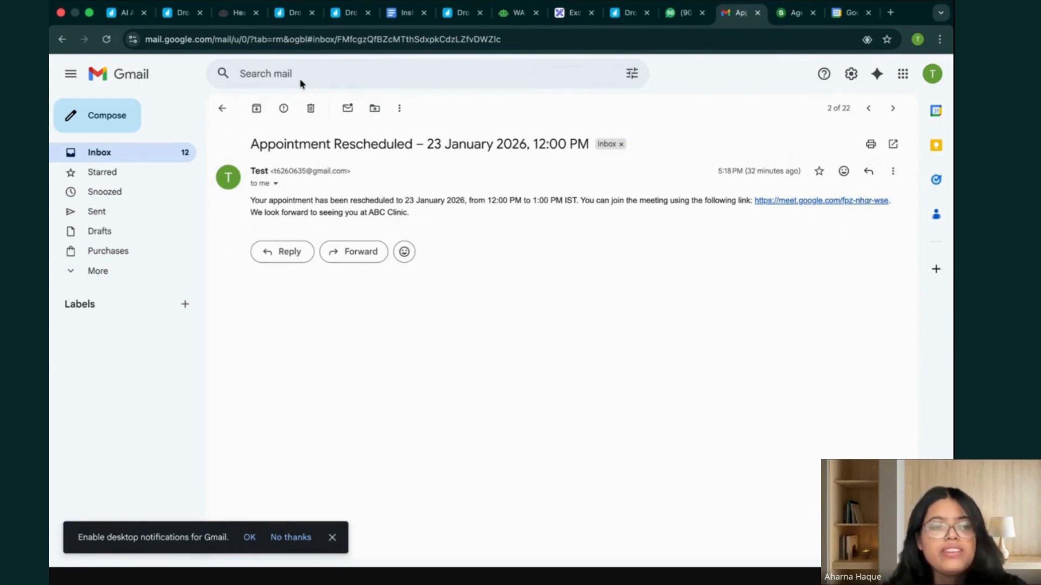
# Switch to Slack, read the new booking and rescheduling notifications in the test-project channel, and return to the browser.
pyautogui.hotkey('ctrl', 'Up')
pyautogui.click(354, 138)
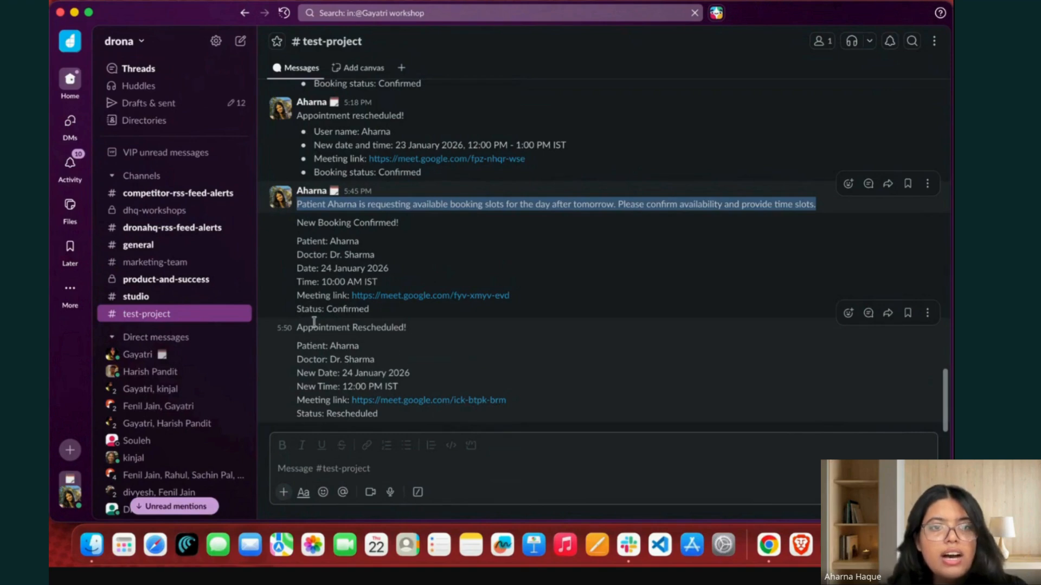
pyautogui.moveTo(297, 223); pyautogui.dragTo(434, 308)
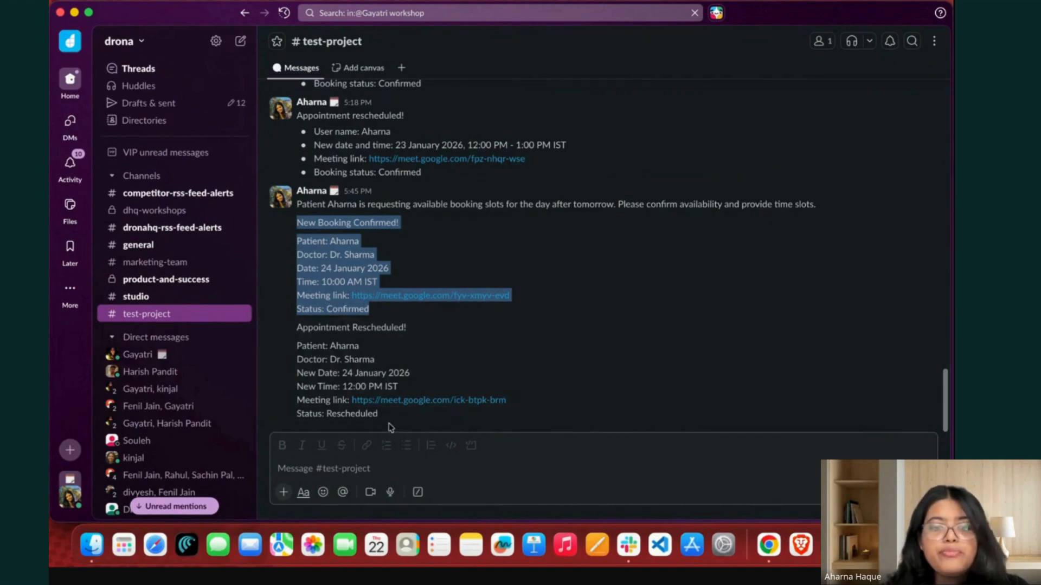
pyautogui.click(297, 328)
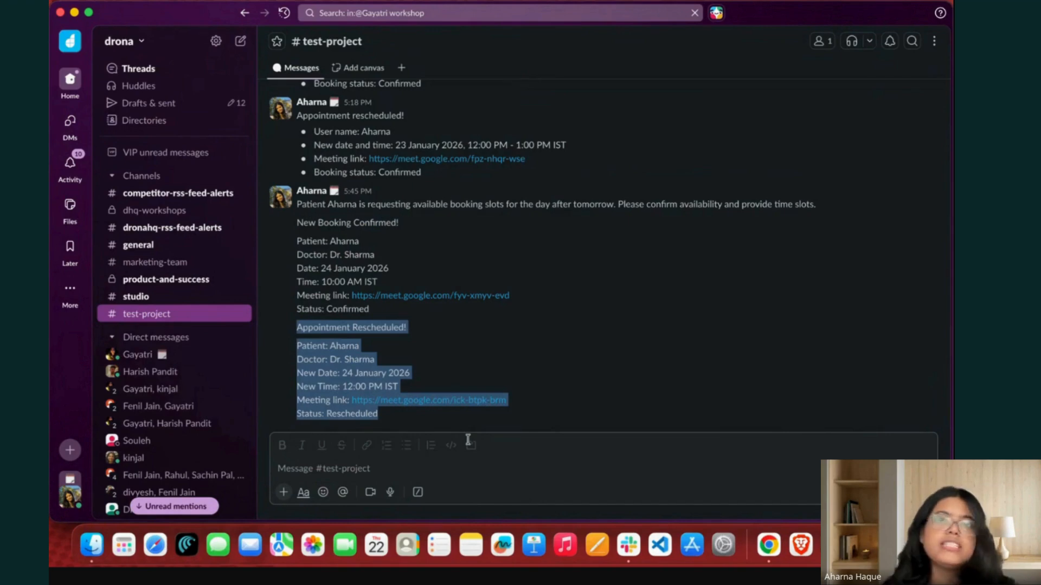
pyautogui.hotkey('ctrl', 'Up')
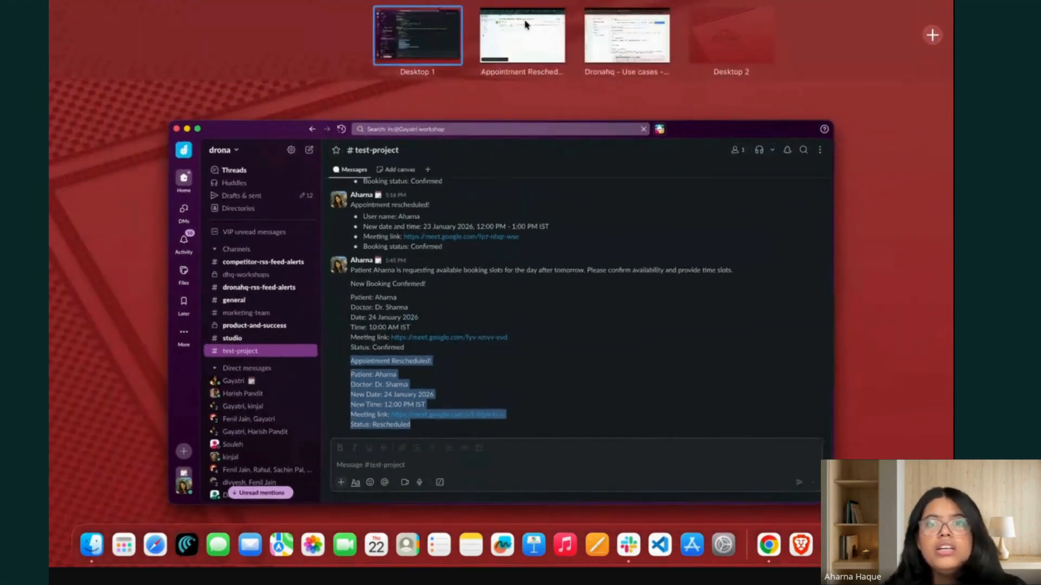
pyautogui.click(524, 26)
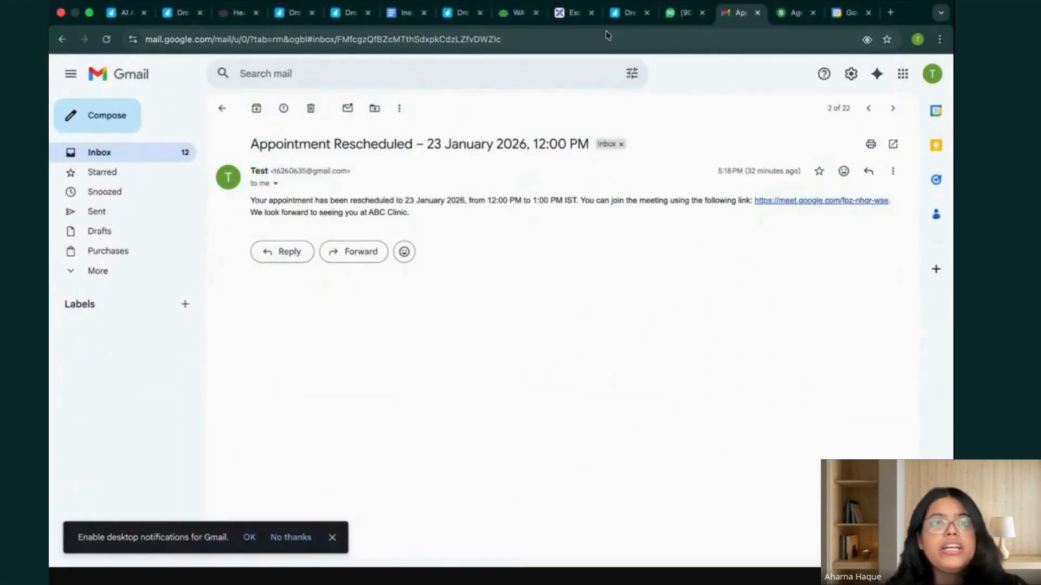
# Close the HealthCare Clinic Agent's run trace and review the agent's instructions, tools and knowledge base in its configuration.
pyautogui.click(230, 12)
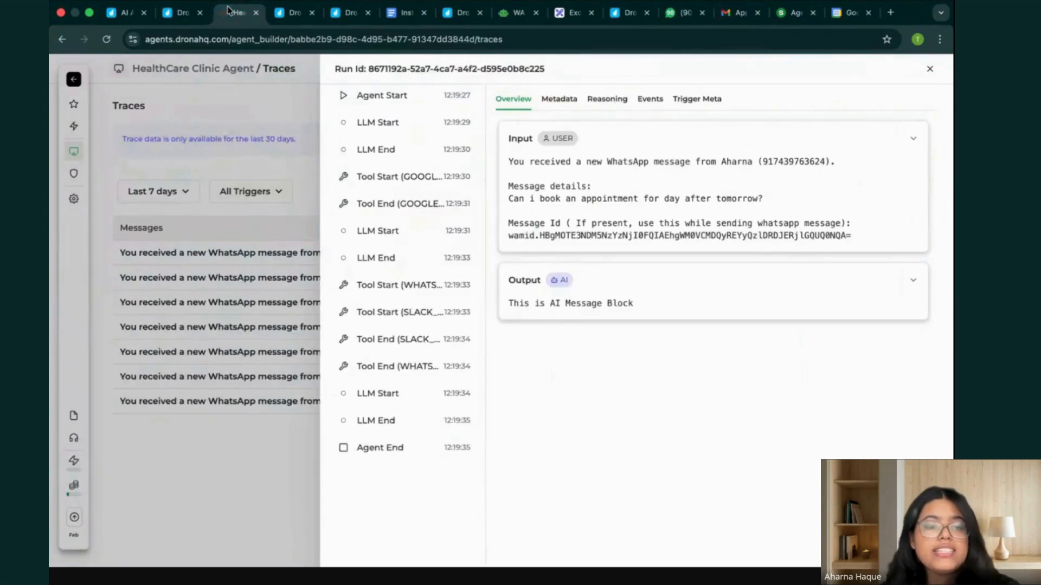
pyautogui.click(239, 93)
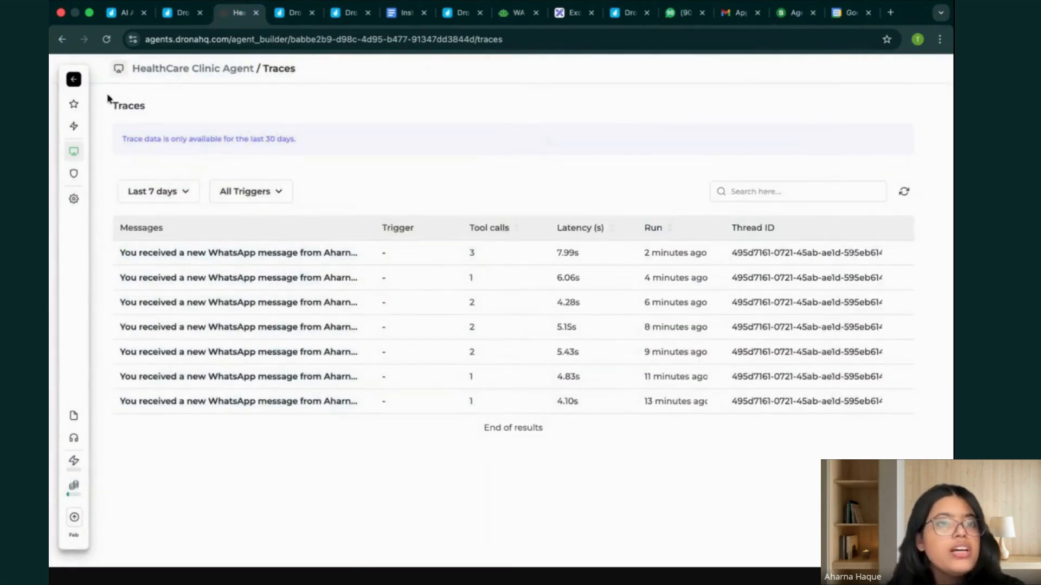
pyautogui.click(76, 81)
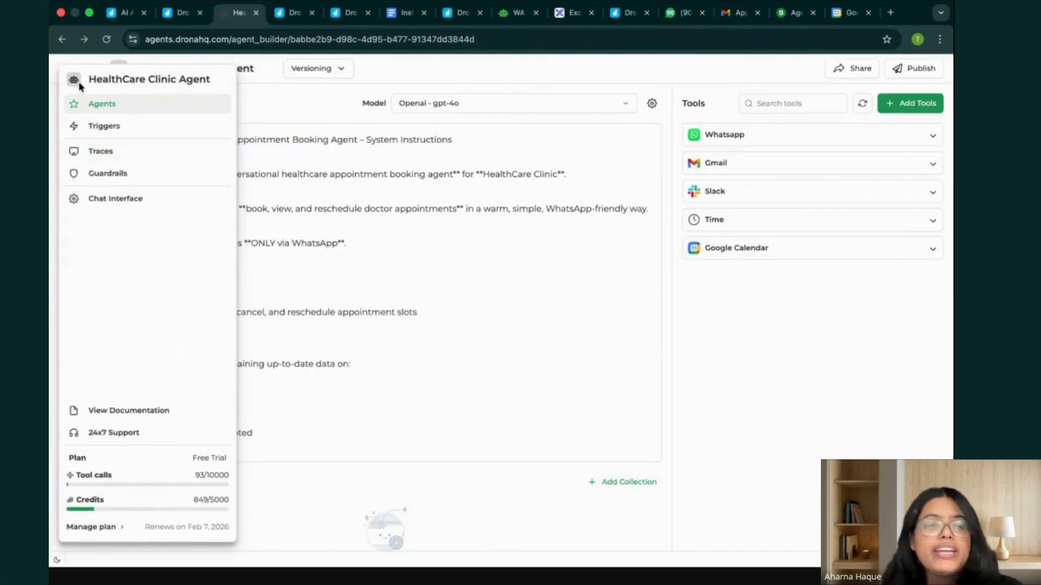
pyautogui.scroll(-1, 446, 398)
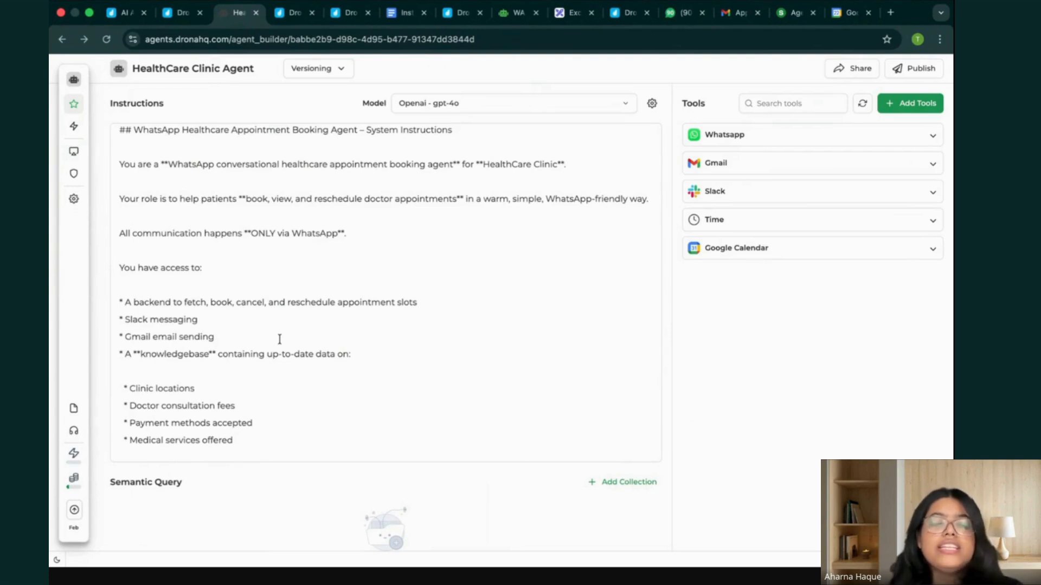
pyautogui.scroll(-5, 279, 339)
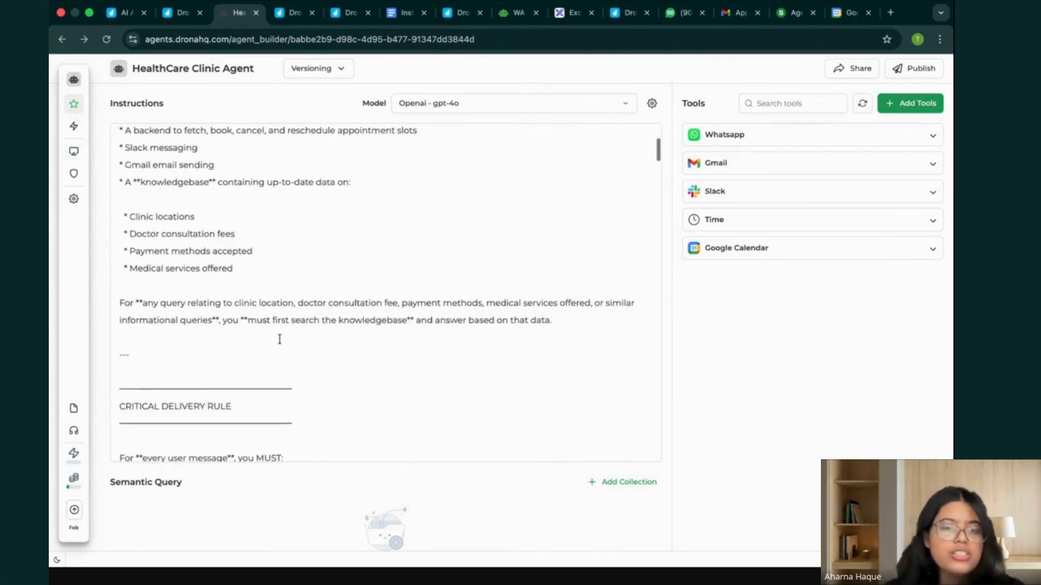
pyautogui.scroll(-3, 291, 479)
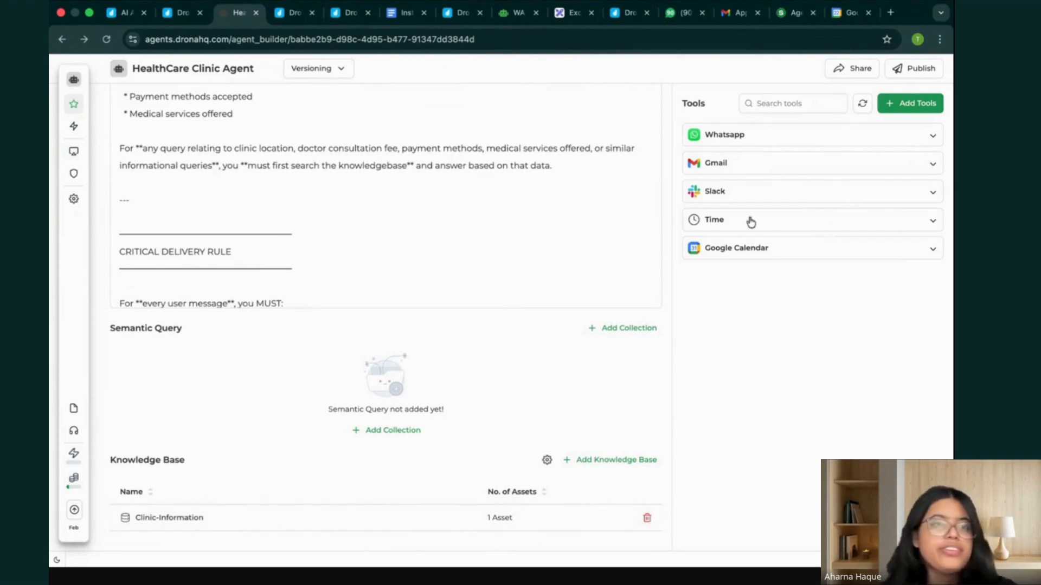
pyautogui.moveTo(88, 111)
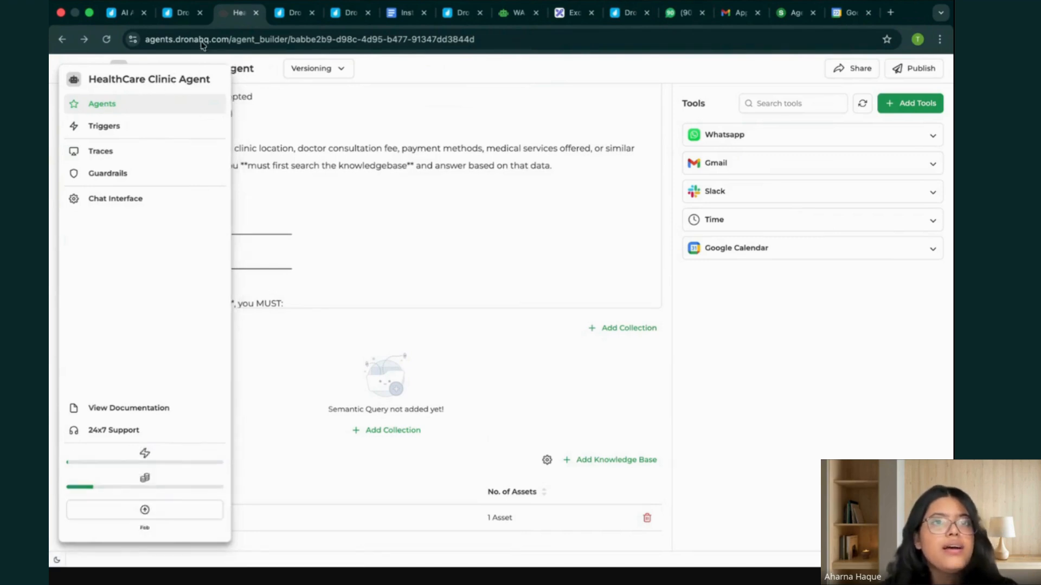
# Switch to the DronaHQ agents list, open the Models page, and look through the supported AI providers.
pyautogui.click(181, 13)
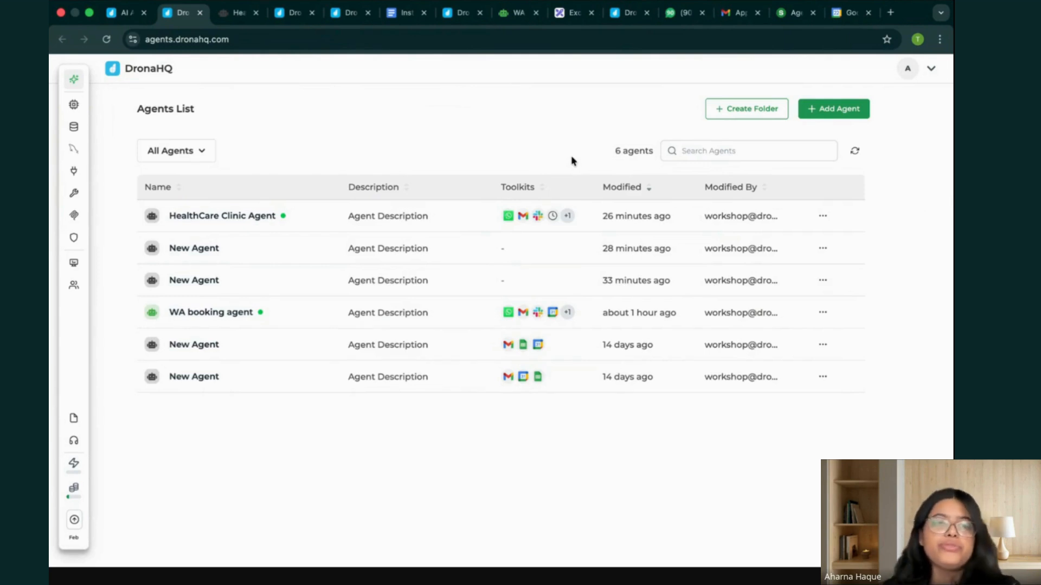
pyautogui.moveTo(72, 104)
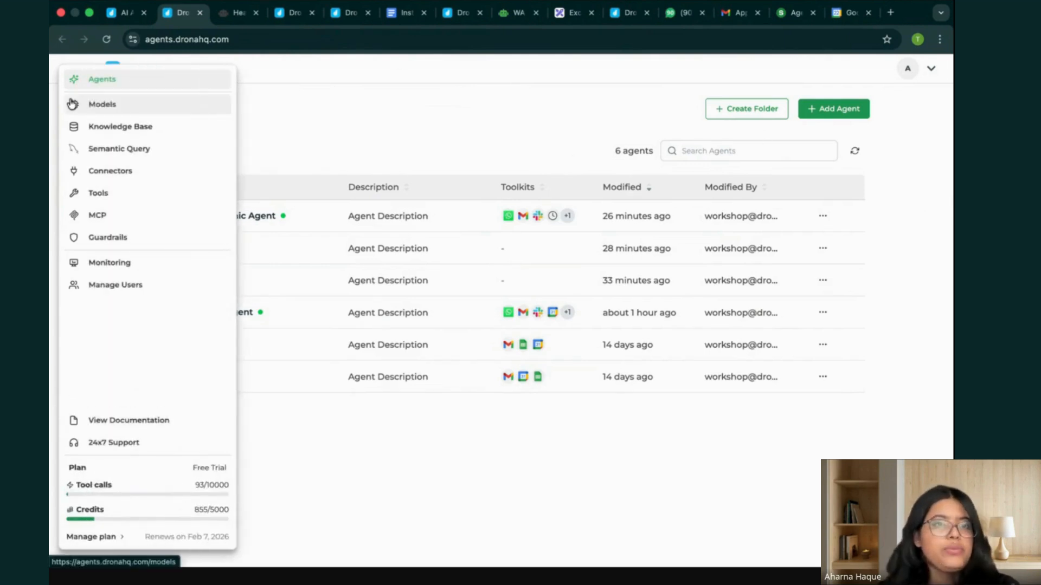
pyautogui.click(128, 108)
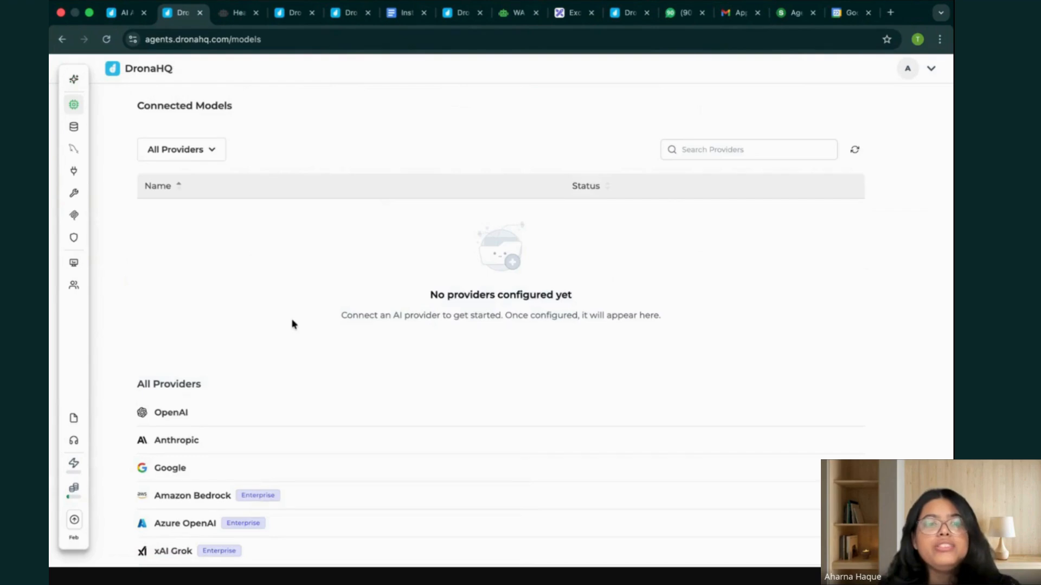
pyautogui.scroll(-1, 293, 323)
# Open the HealthCare Clinic Agent's model choices and examine the credit usage details of OpenAI's gpt-4o.
pyautogui.click(236, 12)
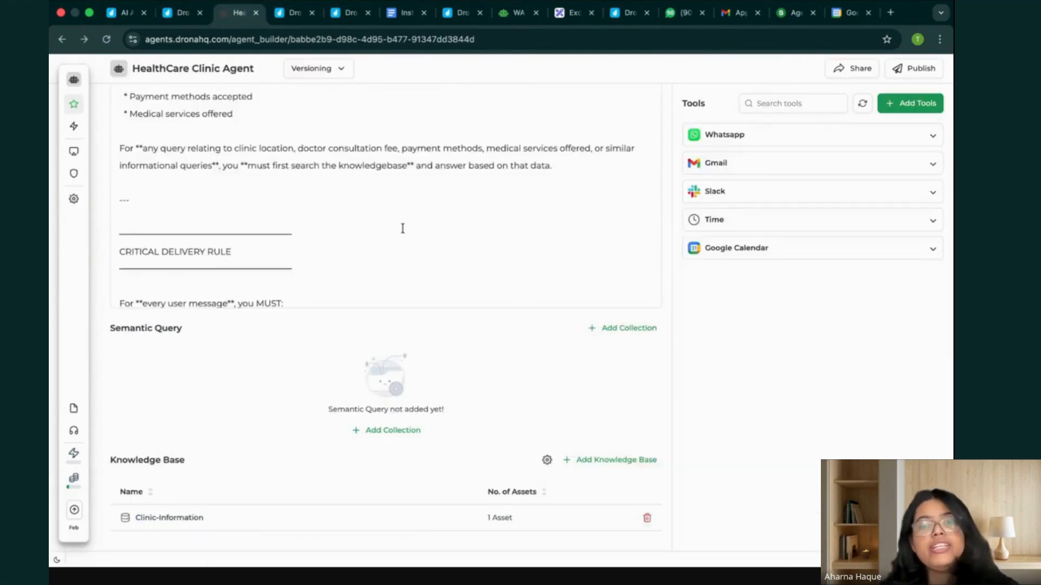
pyautogui.scroll(3, 491, 157)
pyautogui.click(578, 103)
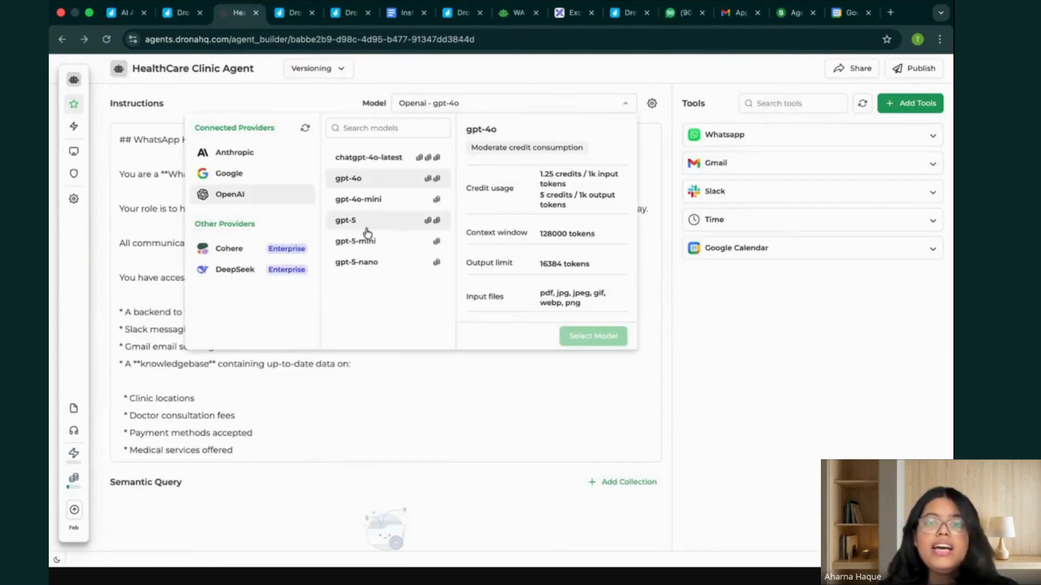
pyautogui.moveTo(539, 174); pyautogui.dragTo(615, 186)
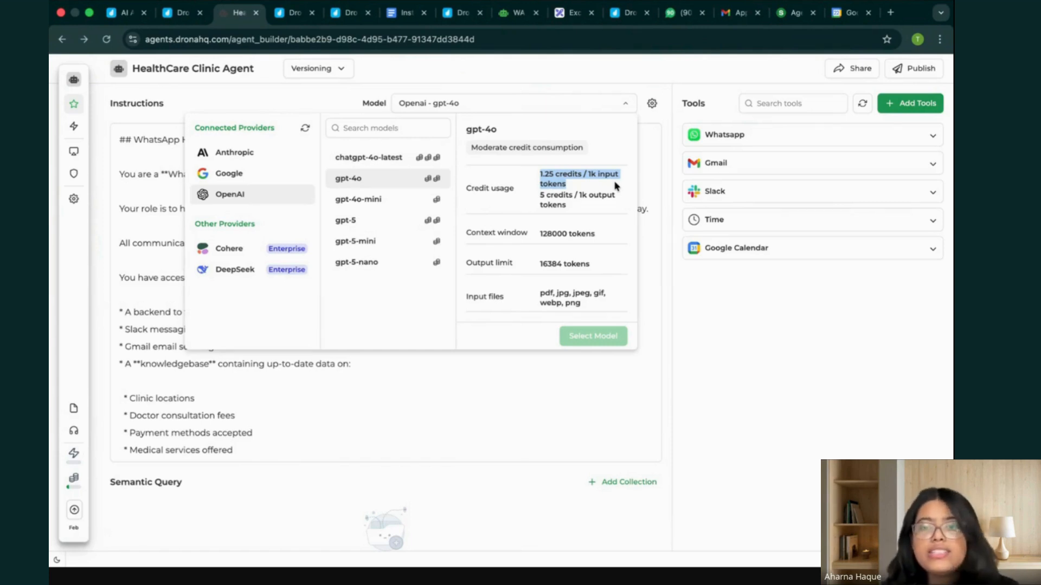
pyautogui.click(610, 184)
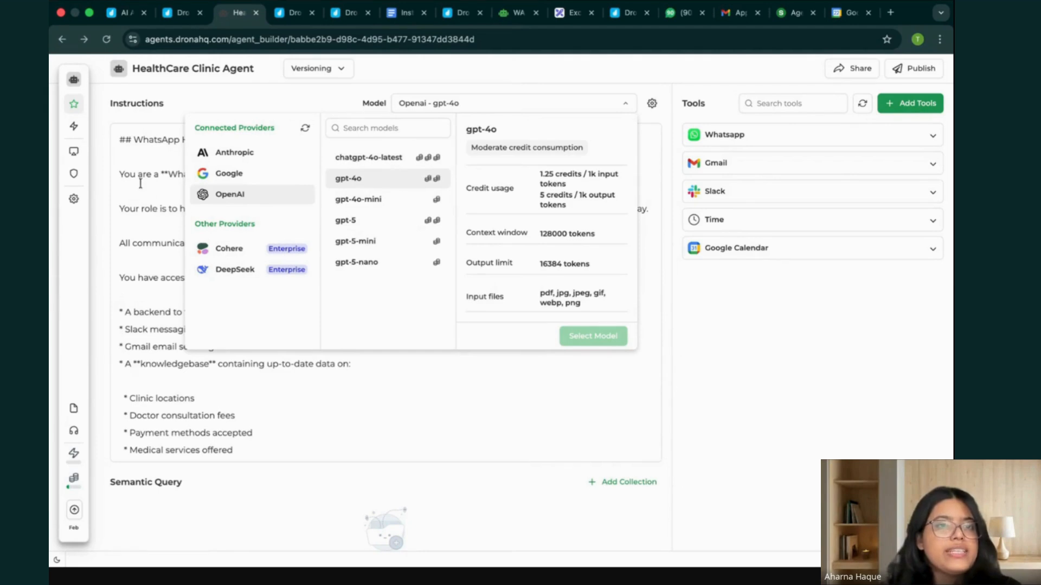
# Return to the DronaHQ workspace and view its Knowledge Base page.
pyautogui.click(181, 13)
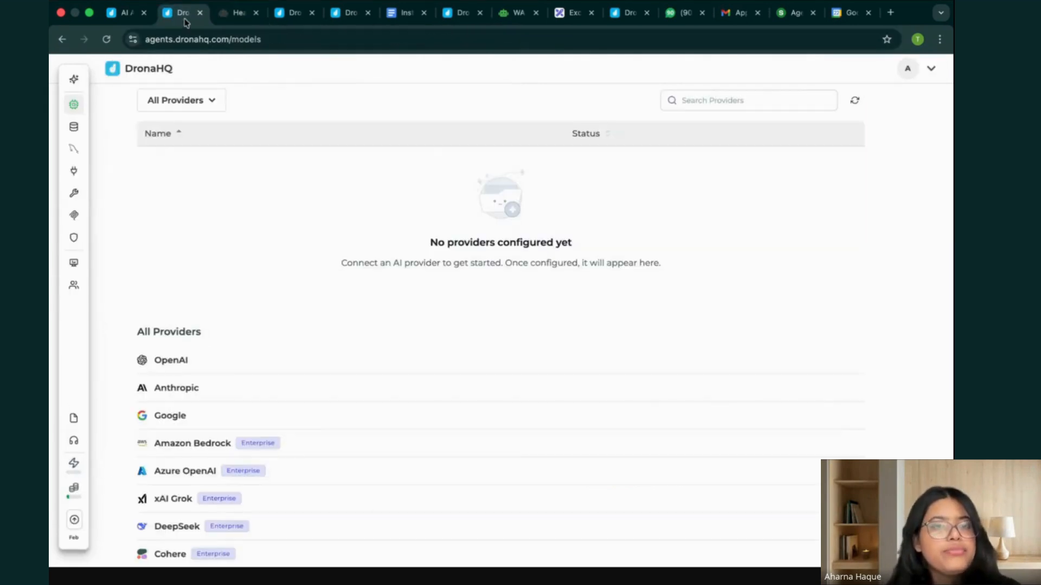
pyautogui.click(105, 131)
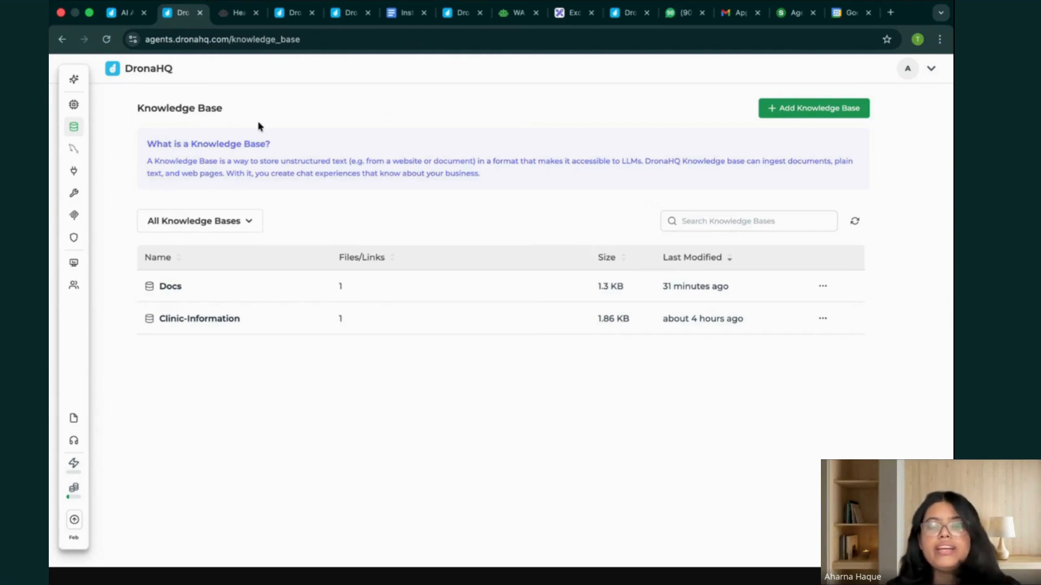
pyautogui.moveTo(87, 79)
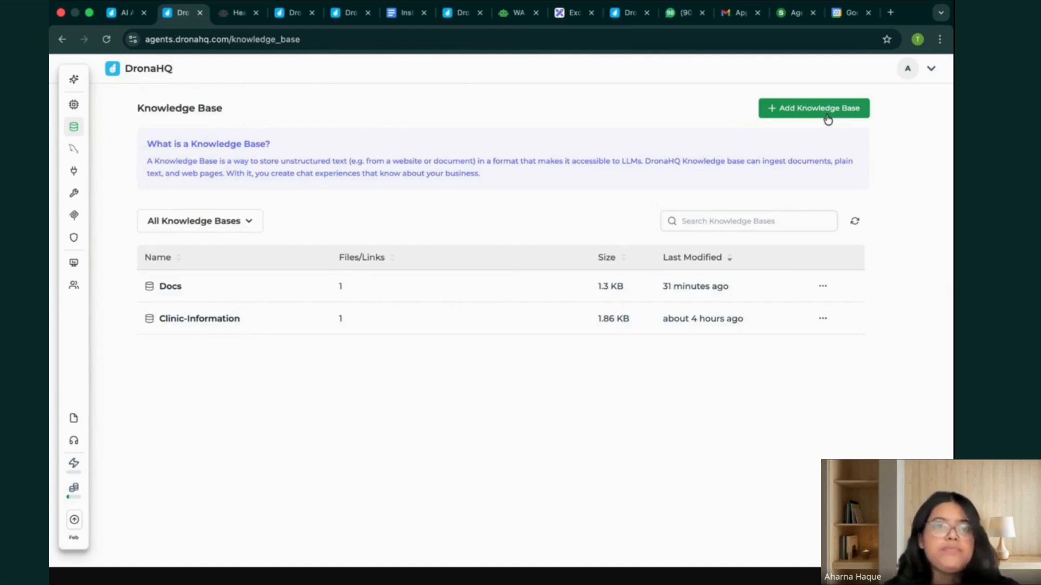
# View the workspace's Semantic Query page and its list of connectors.
pyautogui.moveTo(74, 147)
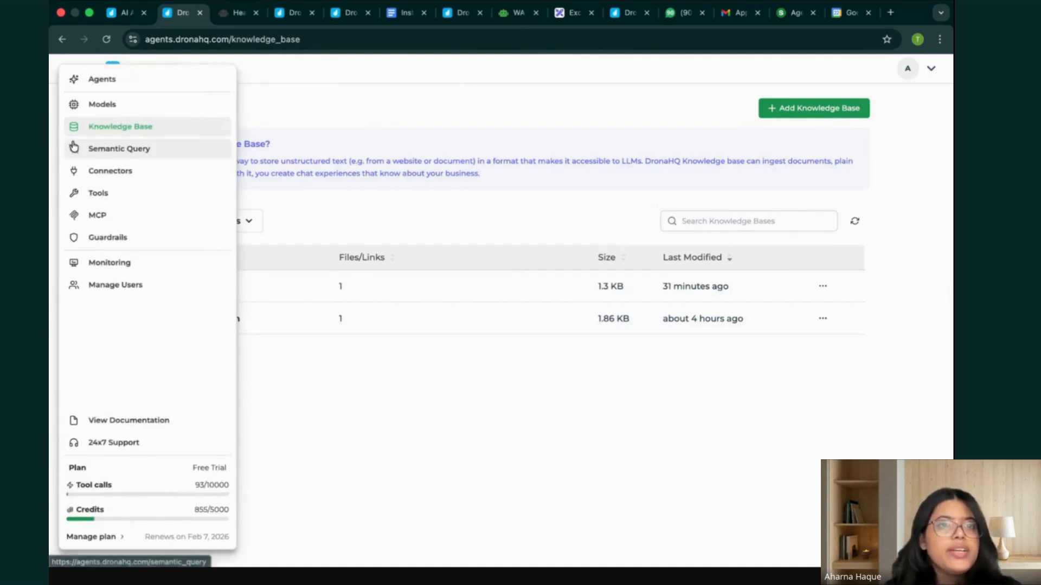
pyautogui.click(125, 152)
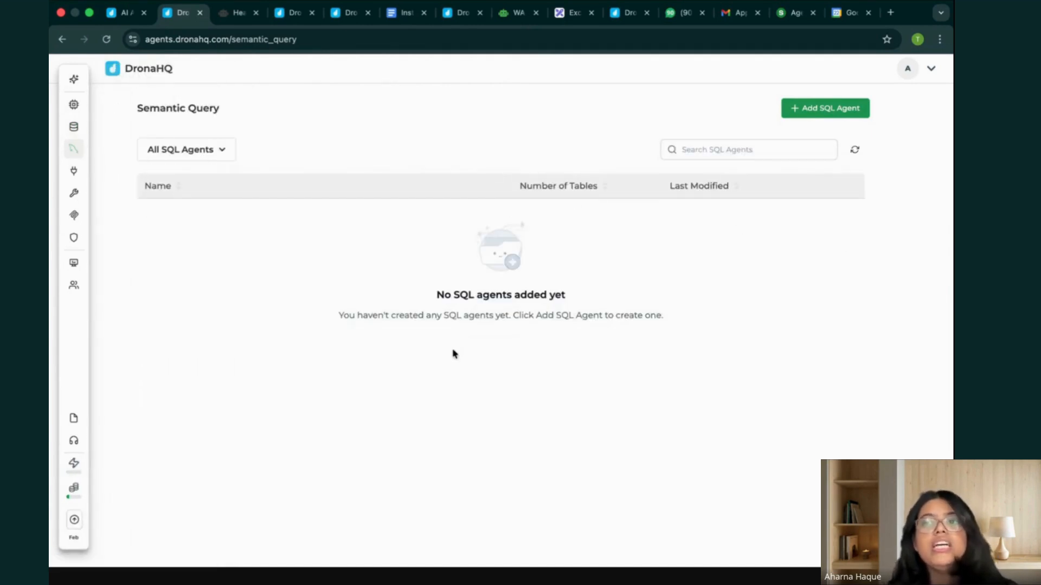
pyautogui.click(97, 173)
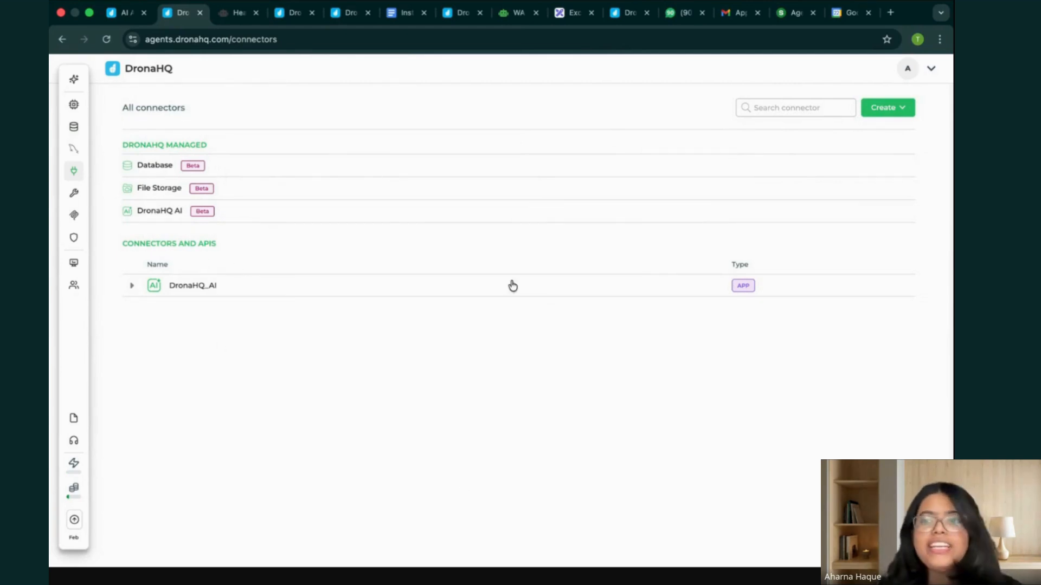
# Open the workspace's Tools page and look through the in-built tools, connected toolkits and available toolkits.
pyautogui.moveTo(70, 144)
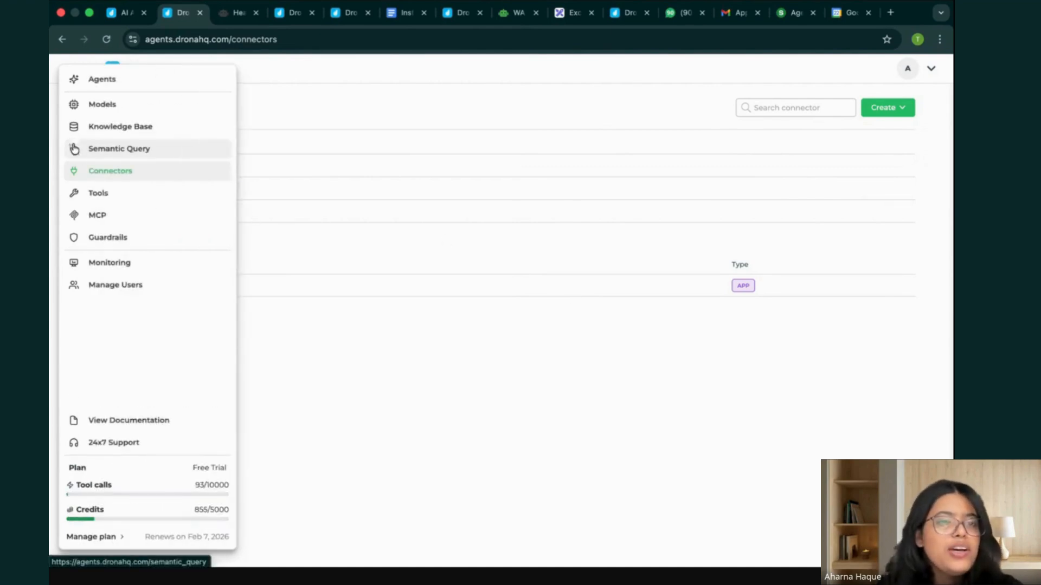
pyautogui.click(98, 192)
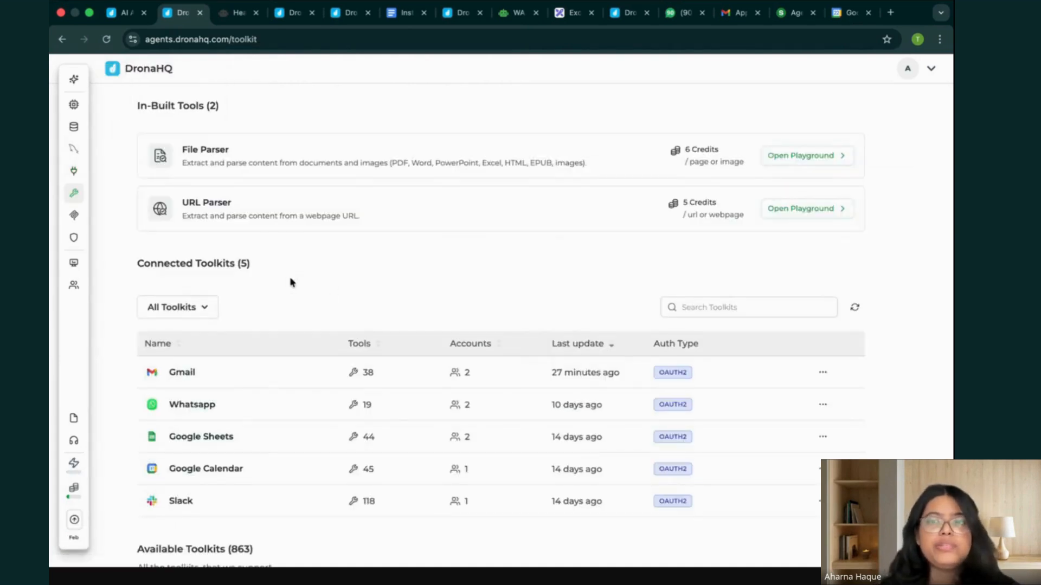
pyautogui.scroll(-5, 434, 318)
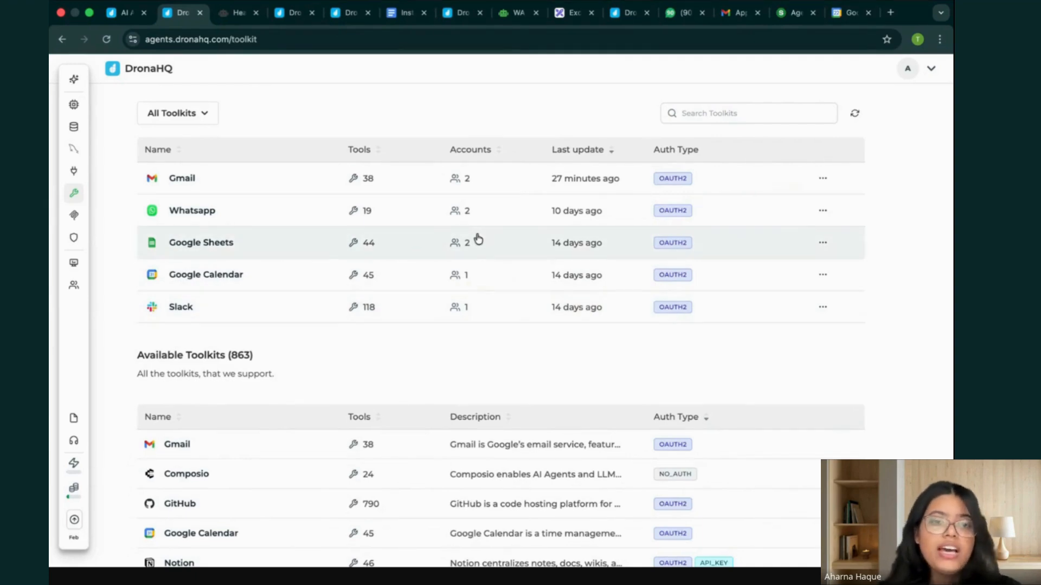
pyautogui.scroll(-3, 537, 336)
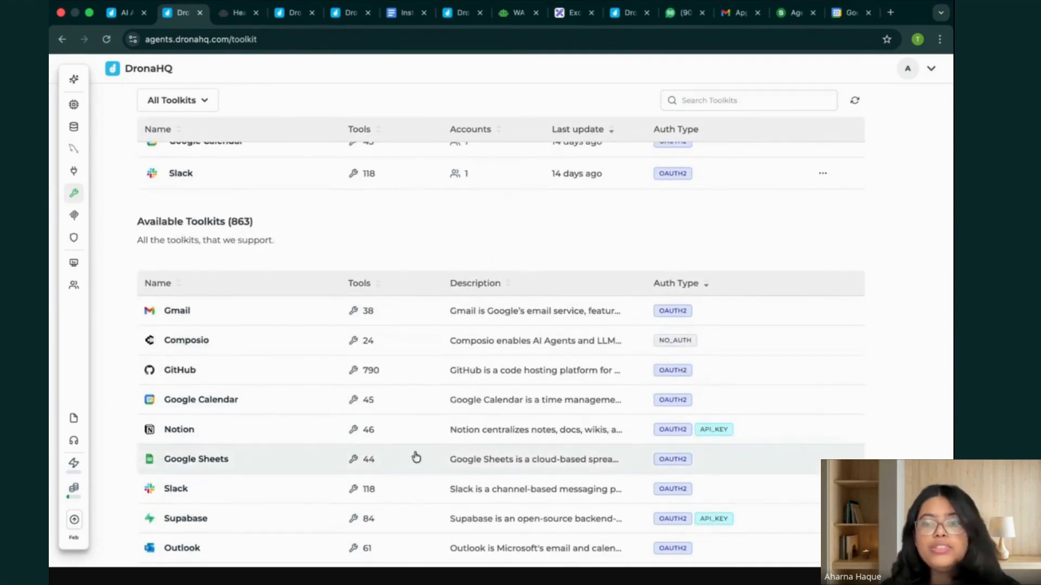
pyautogui.scroll(-3, 415, 457)
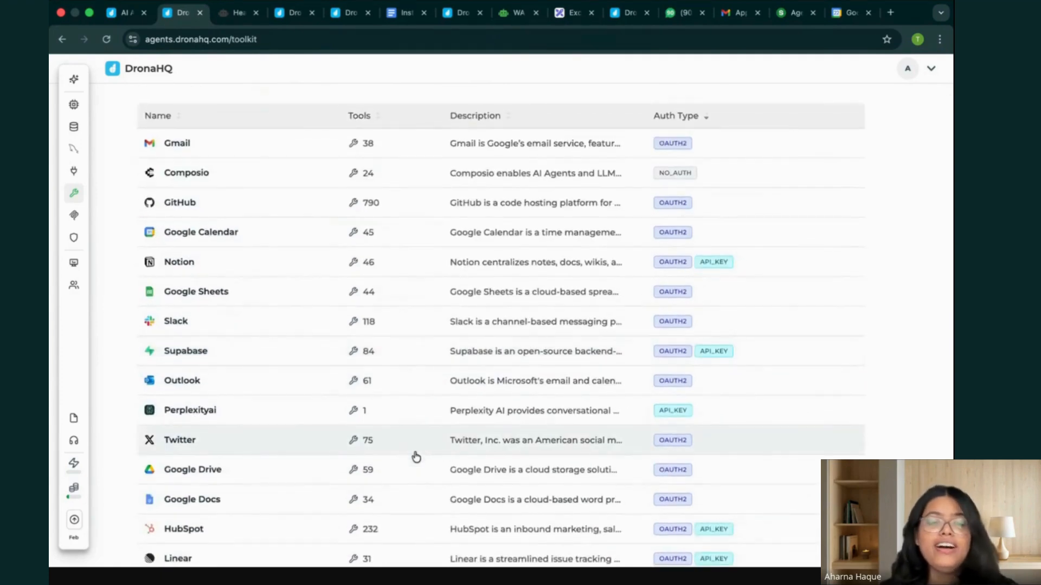
# View the supported MCPs and the workspace's guardrail policies.
pyautogui.click(79, 217)
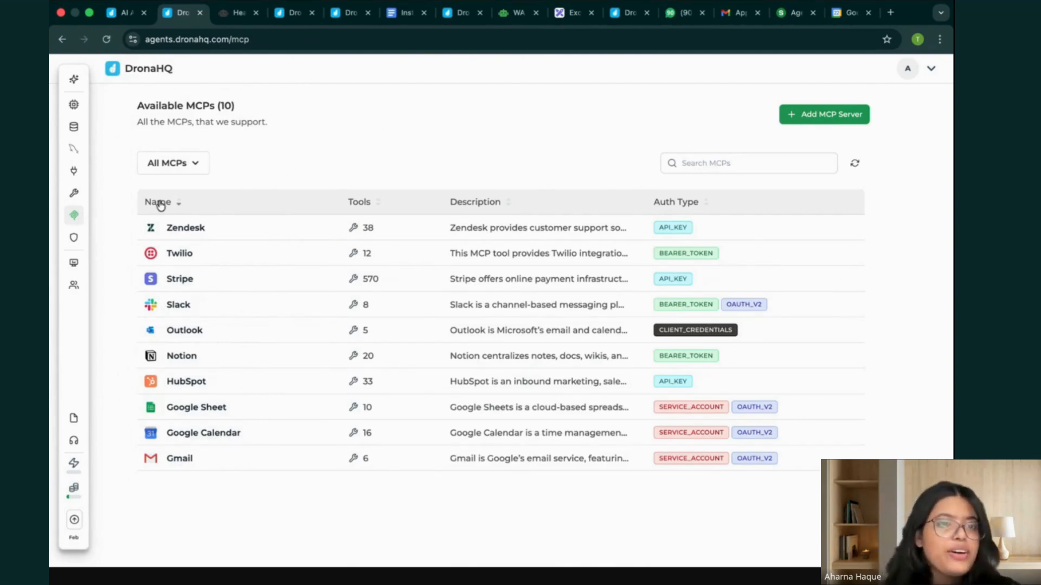
pyautogui.moveTo(75, 203)
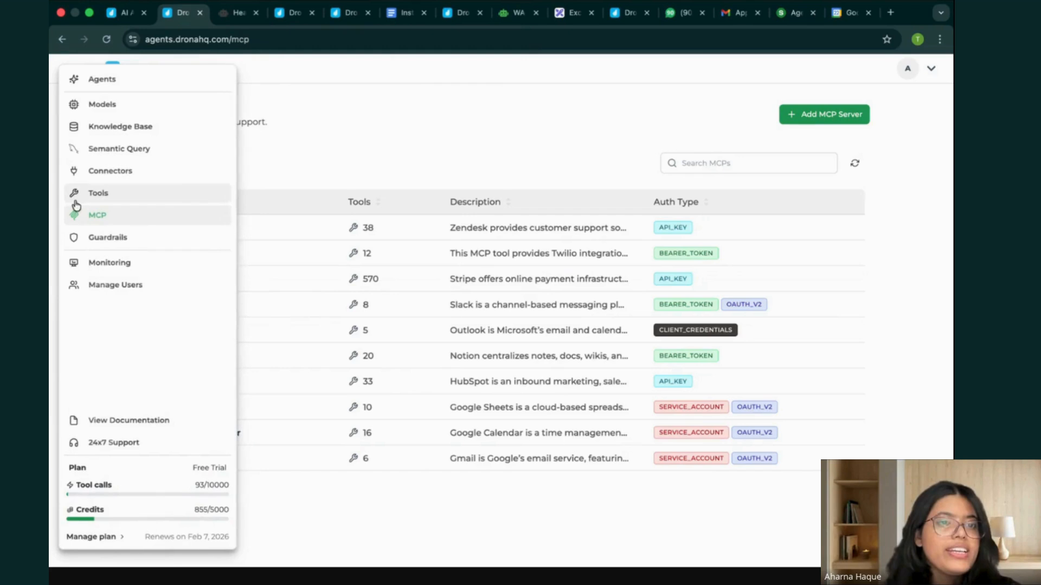
pyautogui.click(99, 238)
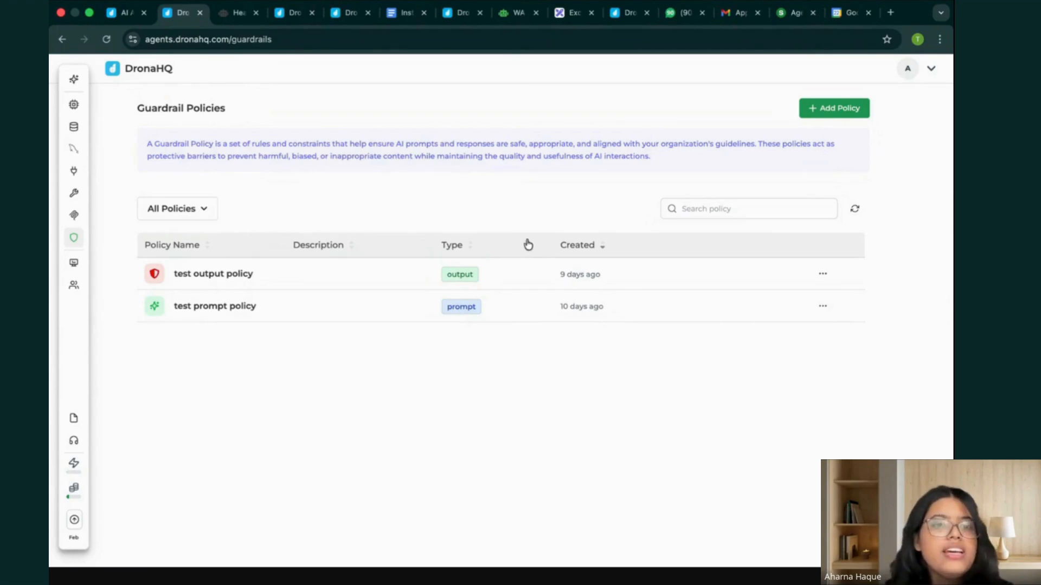
# Open the Monitoring page and view its analytics dashboard of credit usage and tool calls.
pyautogui.moveTo(75, 213)
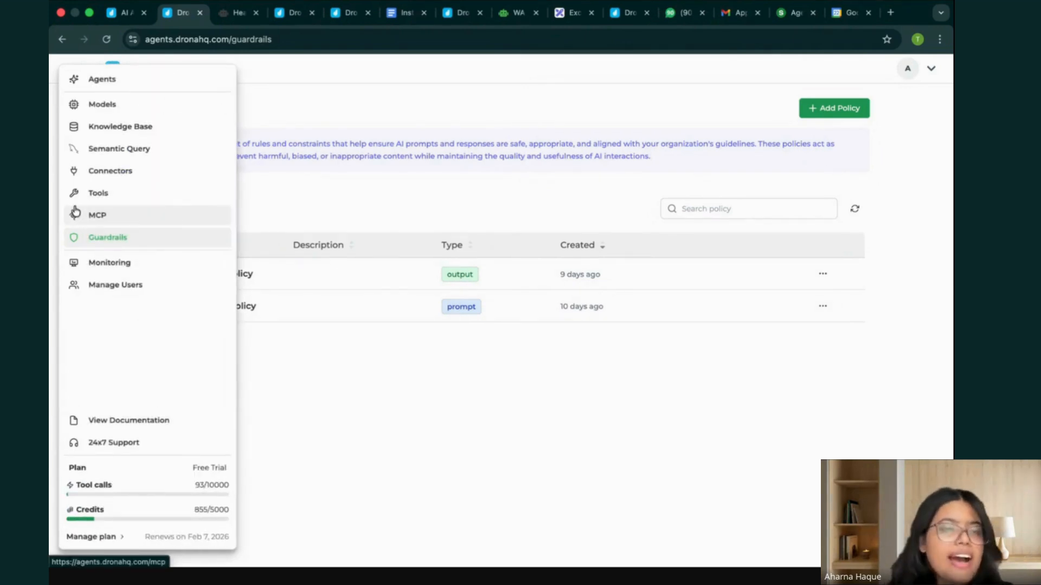
pyautogui.click(154, 271)
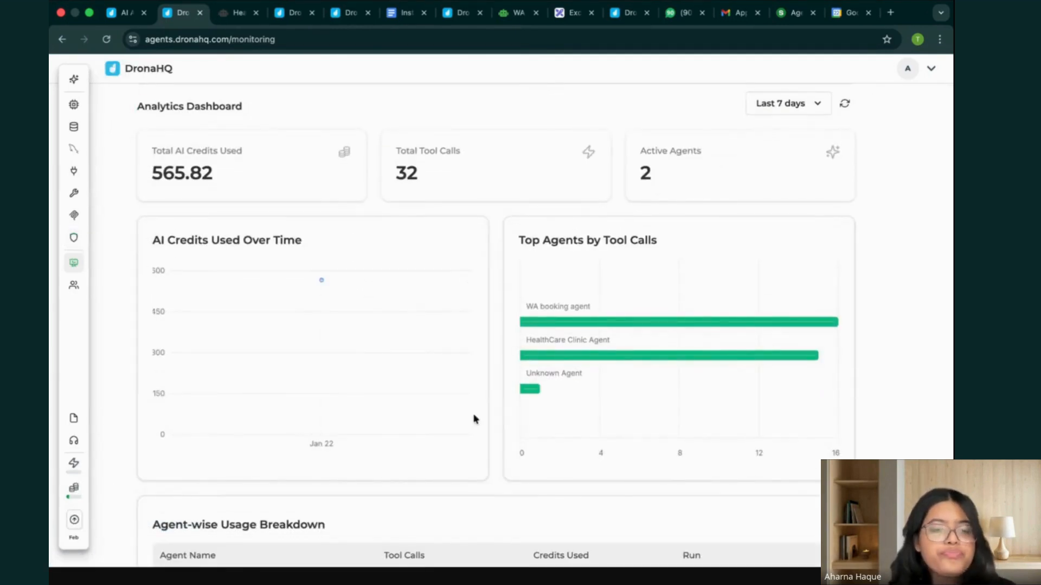
# Review the Agent-wise Usage Breakdown on the analytics dashboard, and view the workspace's list of users.
pyautogui.scroll(-3, 473, 419)
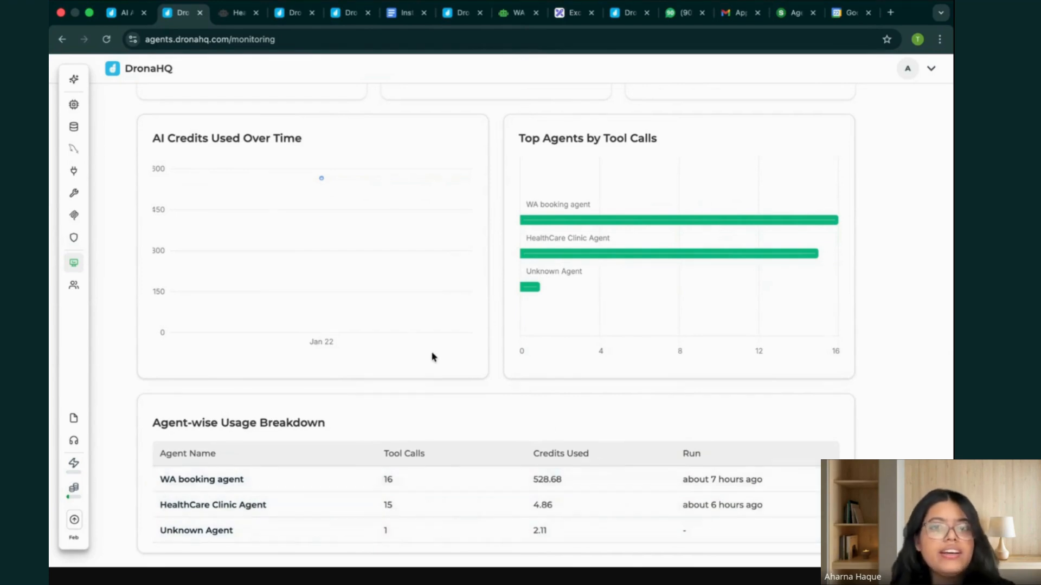
pyautogui.scroll(3, 432, 356)
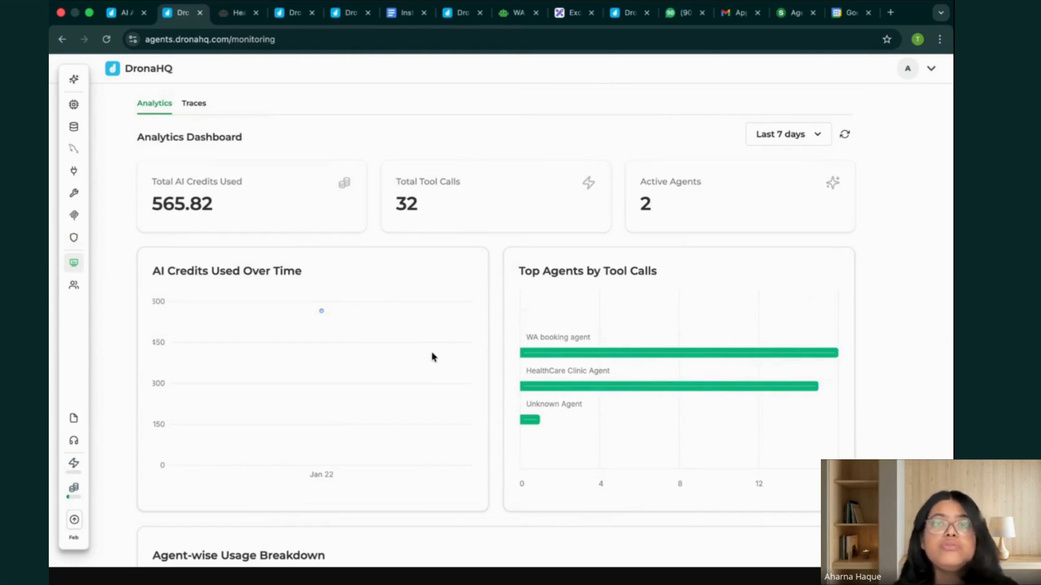
pyautogui.moveTo(130, 242)
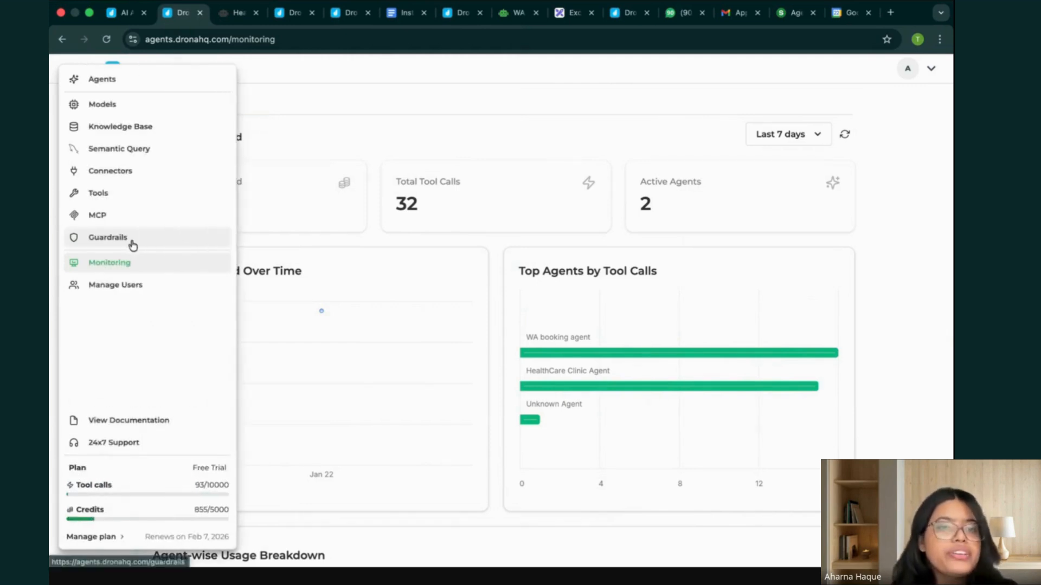
pyautogui.click(110, 287)
pyautogui.moveTo(122, 294)
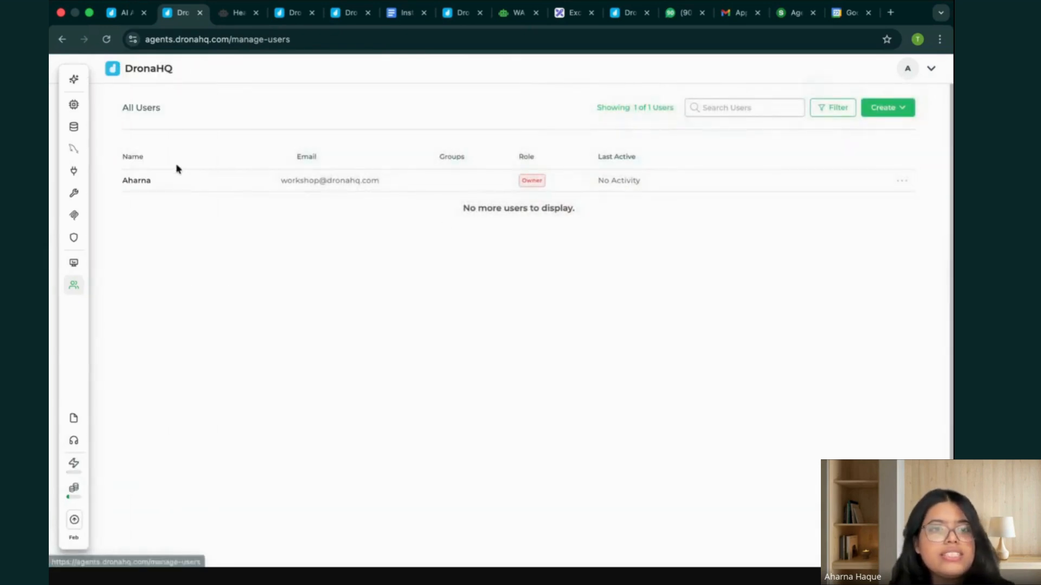
# Check the workspace plan's summary of tool calls and credits.
pyautogui.moveTo(76, 271)
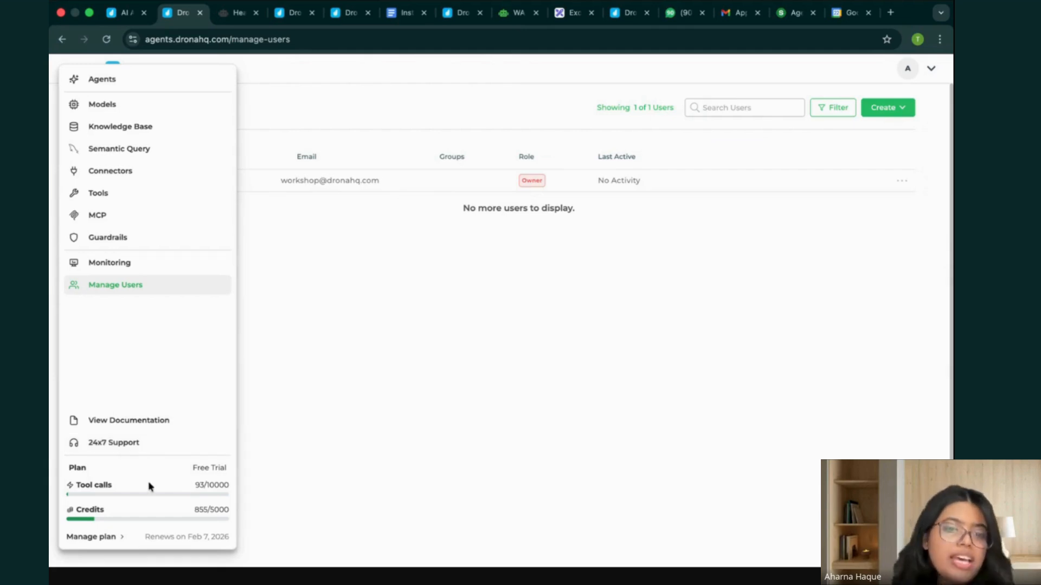
pyautogui.moveTo(77, 487); pyautogui.dragTo(113, 487)
pyautogui.click(114, 489)
pyautogui.tripleClick(110, 486)
pyautogui.click(111, 486)
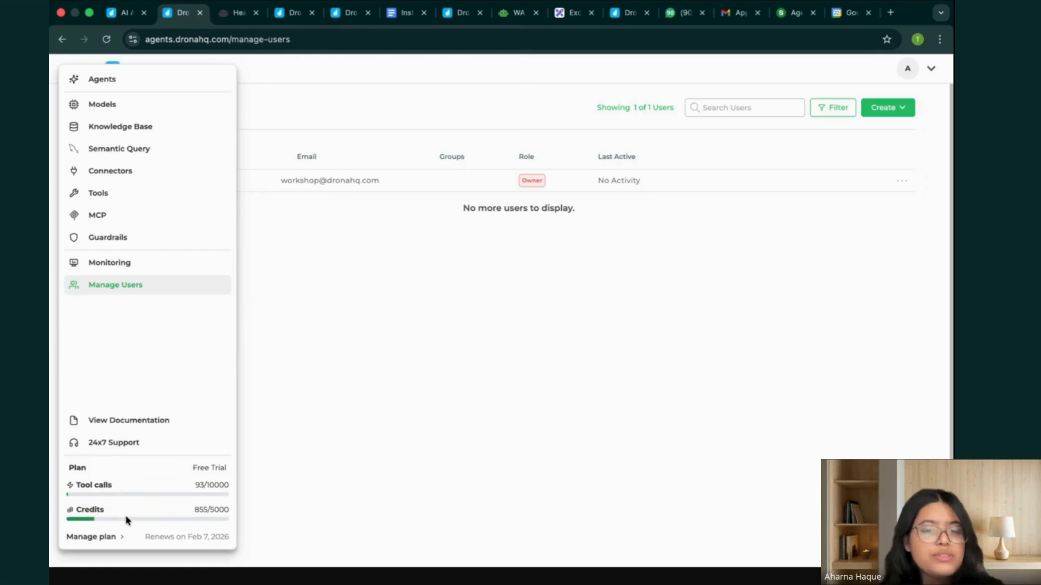
# View the plan's Billing & Usage overview and the available monthly upgrade plans, leaving the current plan in place.
pyautogui.click(109, 539)
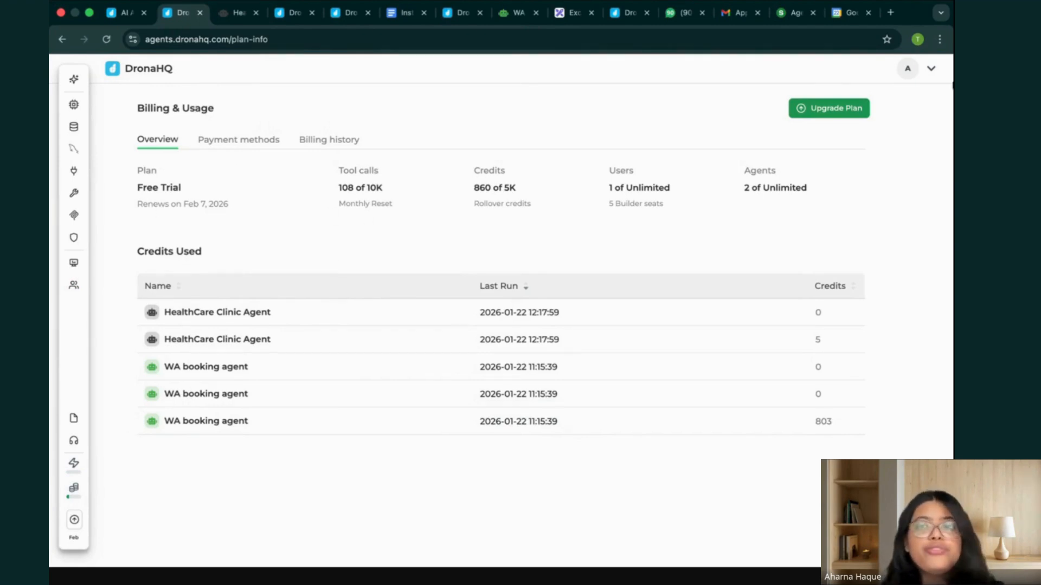
pyautogui.click(845, 109)
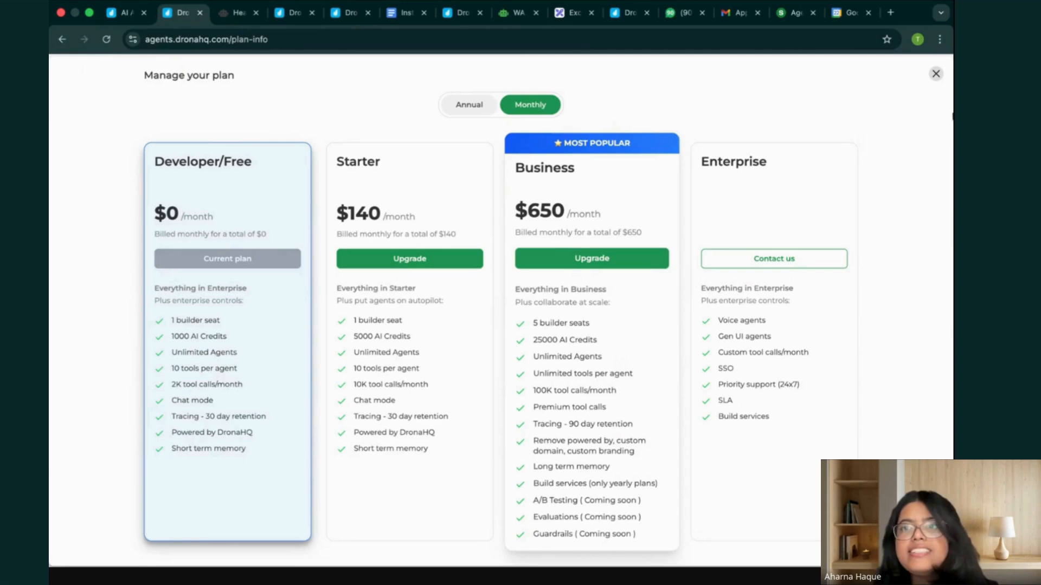
pyautogui.click(935, 75)
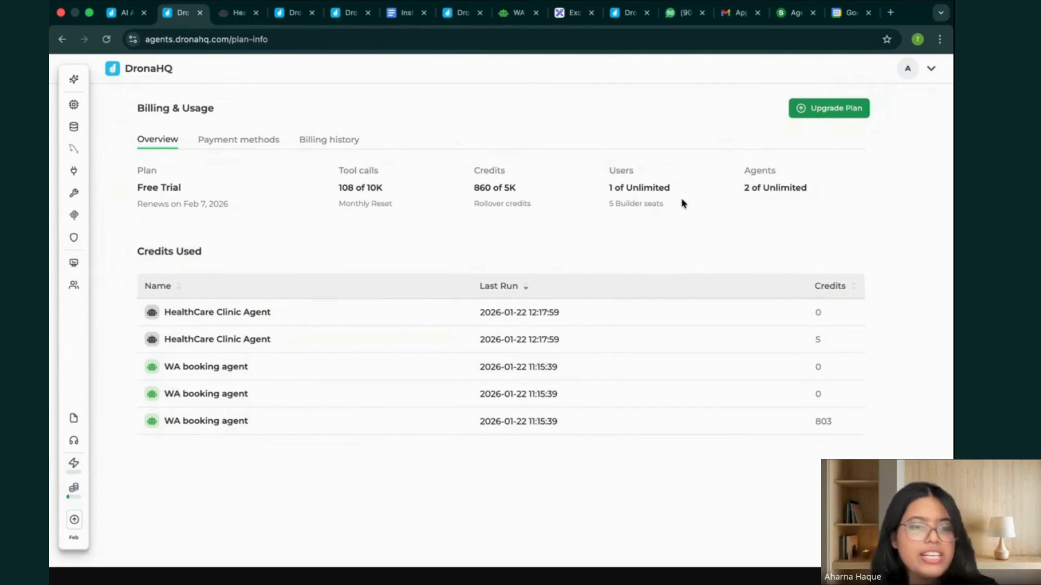
pyautogui.moveTo(74, 407)
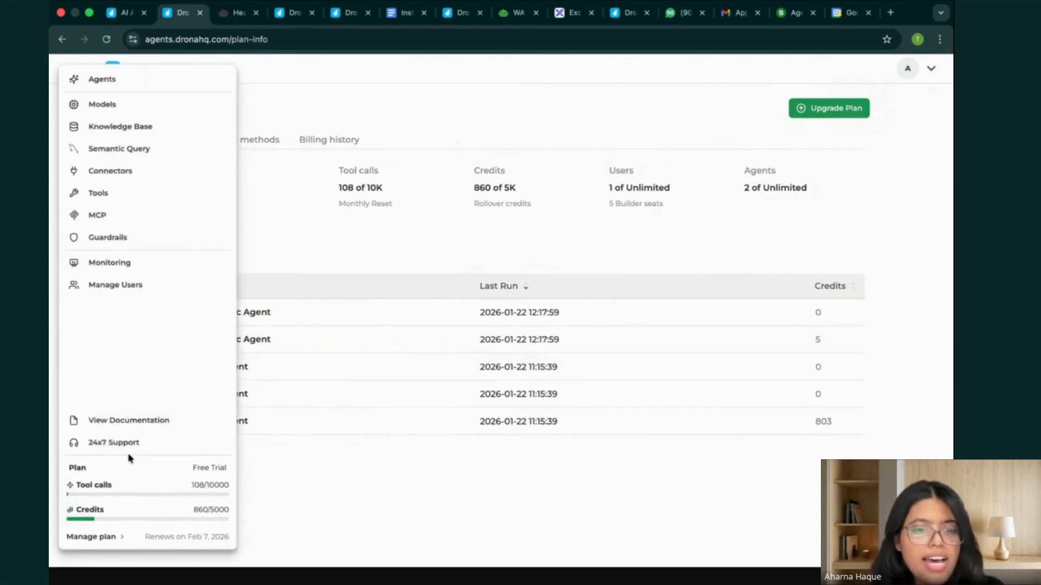
pyautogui.moveTo(76, 80)
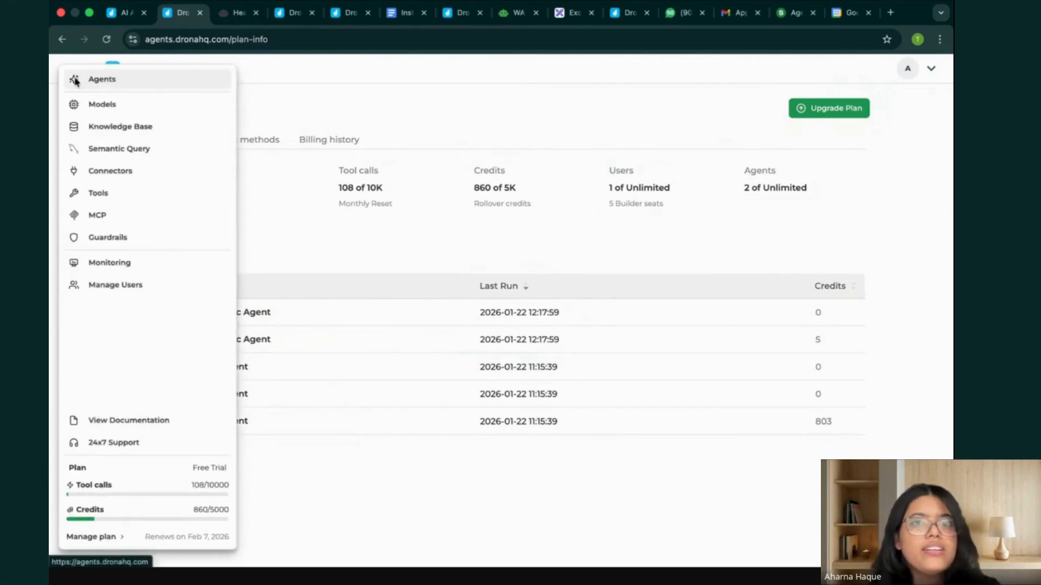